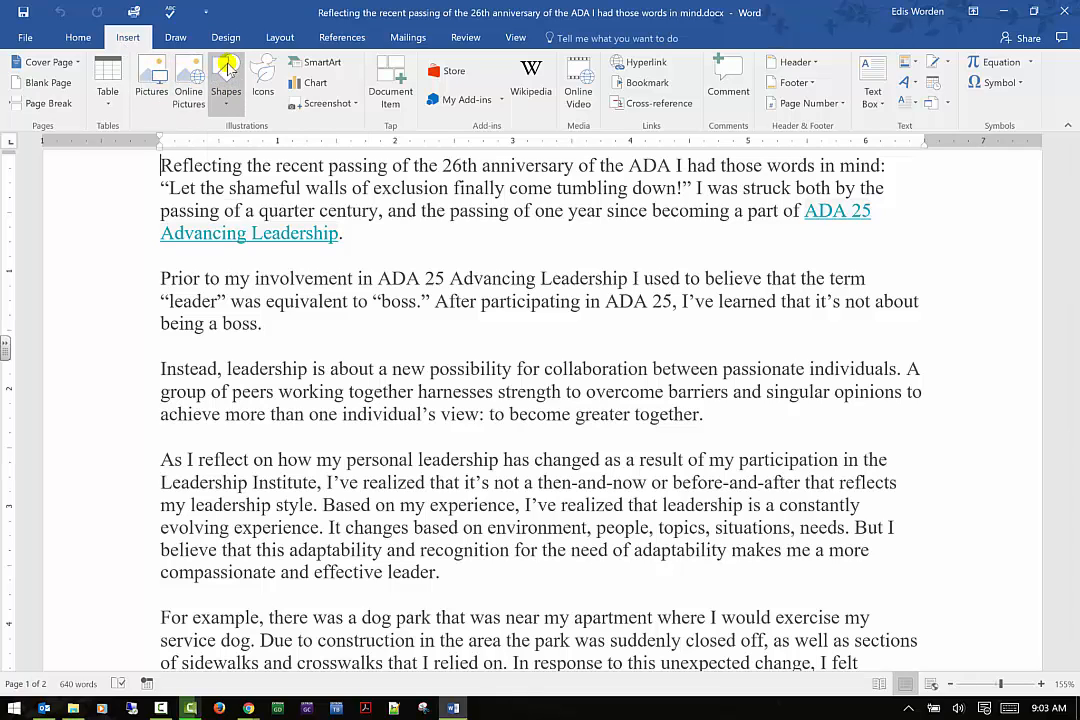
# Insert the picture 20170102_114816.jpg from the Downloads folder into the document
pyautogui.click(152, 80)
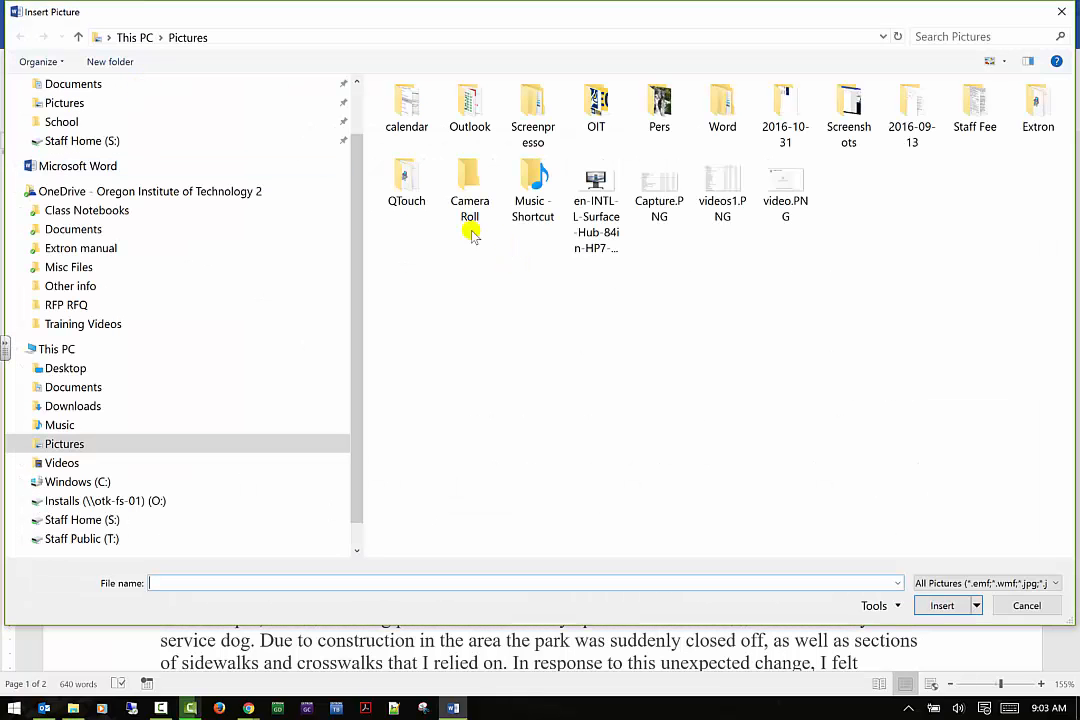
pyautogui.scroll(1, 172, 117)
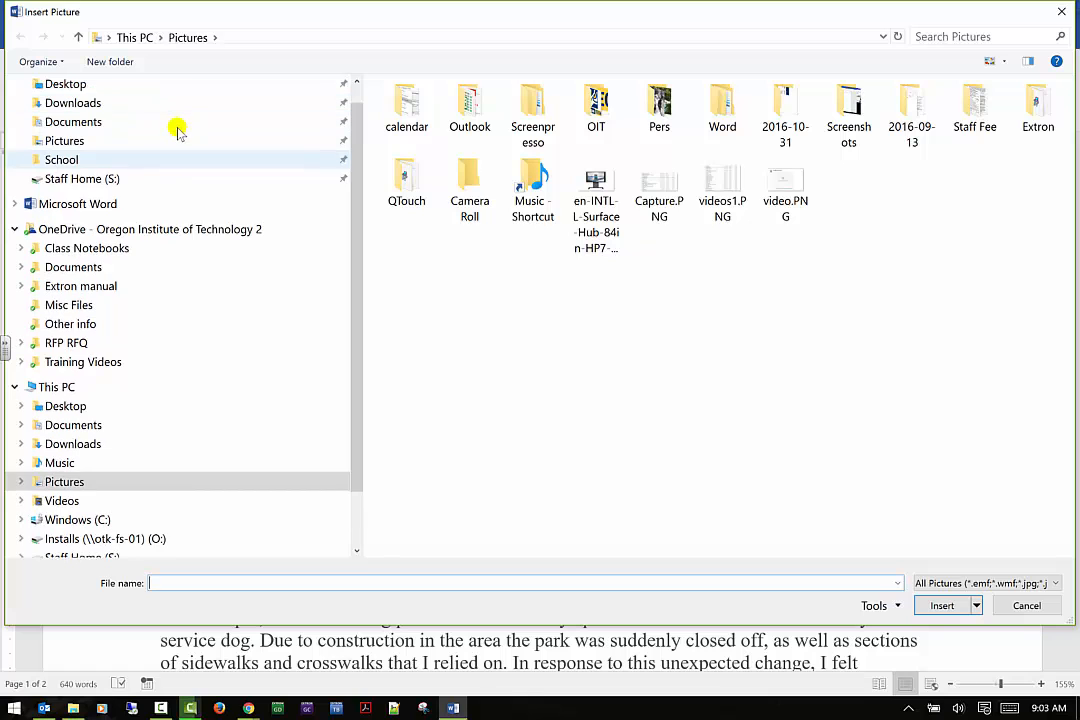
pyautogui.click(180, 105)
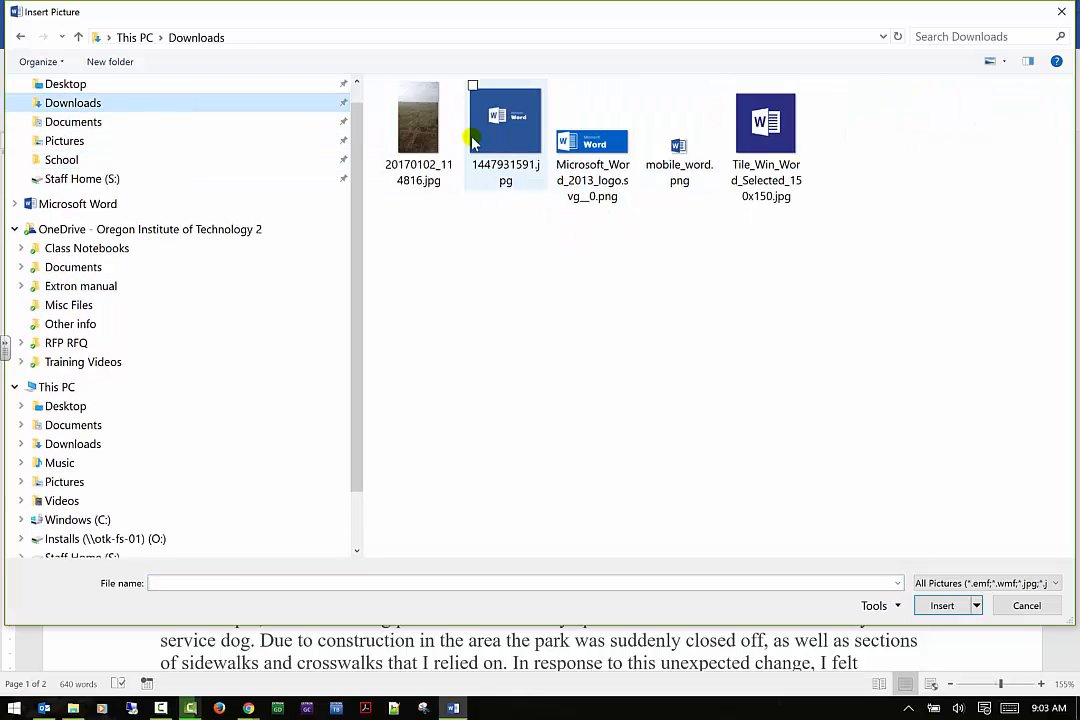
pyautogui.click(421, 131)
pyautogui.click(943, 606)
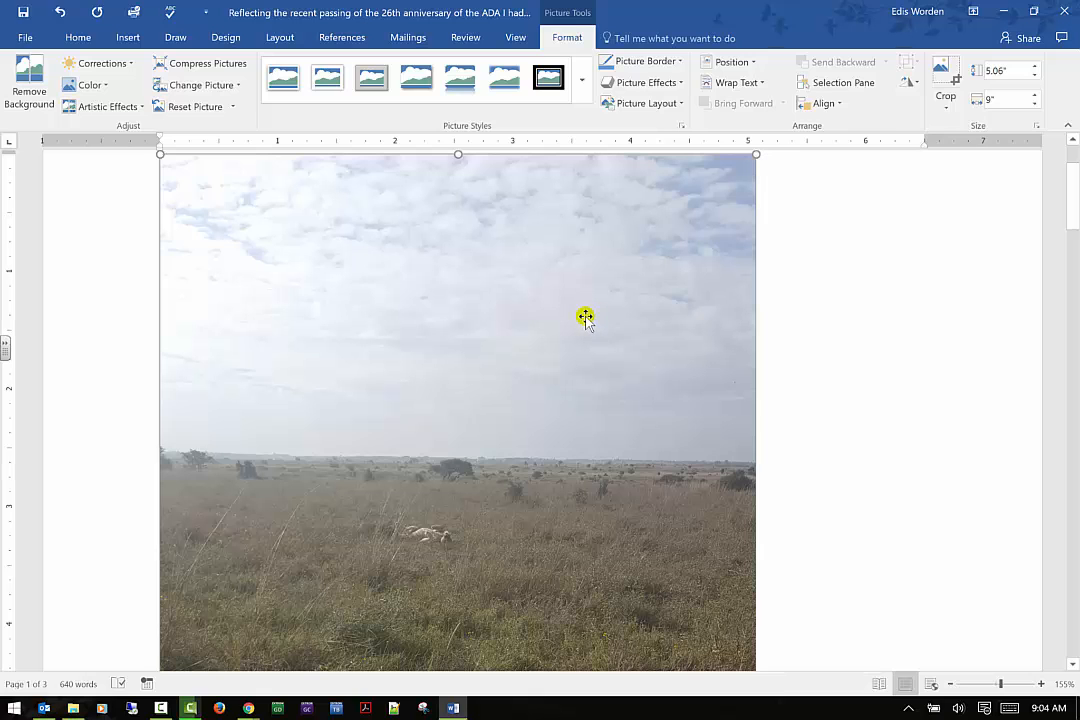
# Scroll through the document to examine the inserted picture and the text around it
pyautogui.scroll(3, 586, 315)
pyautogui.scroll(-20, 583, 320)
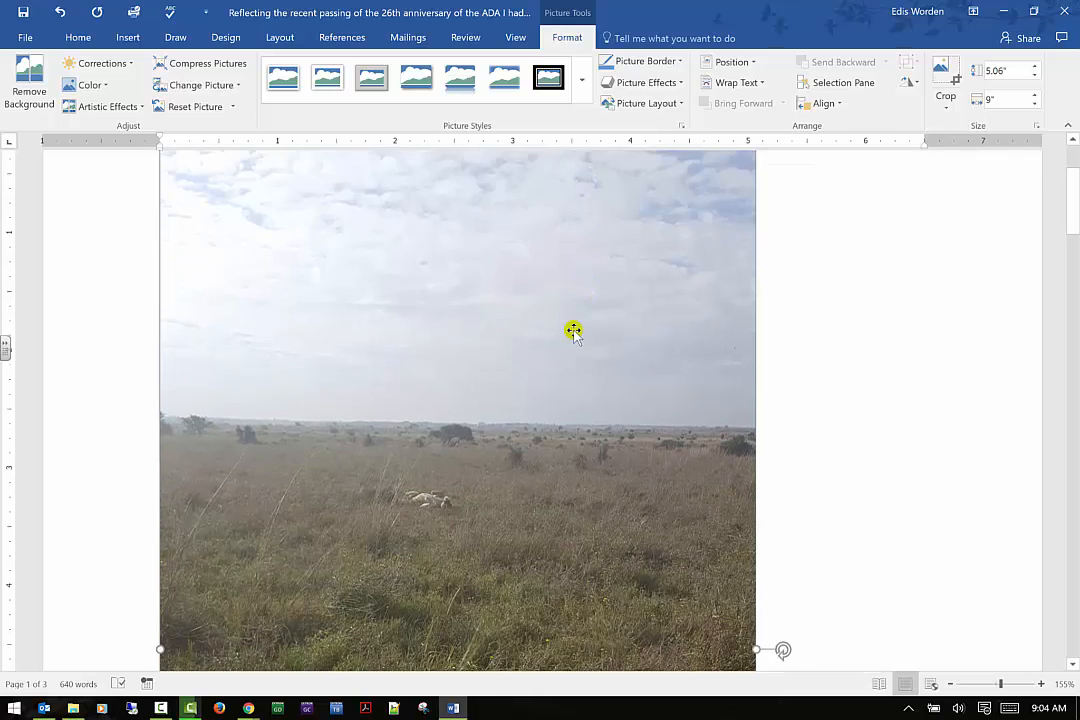
pyautogui.scroll(-10, 565, 352)
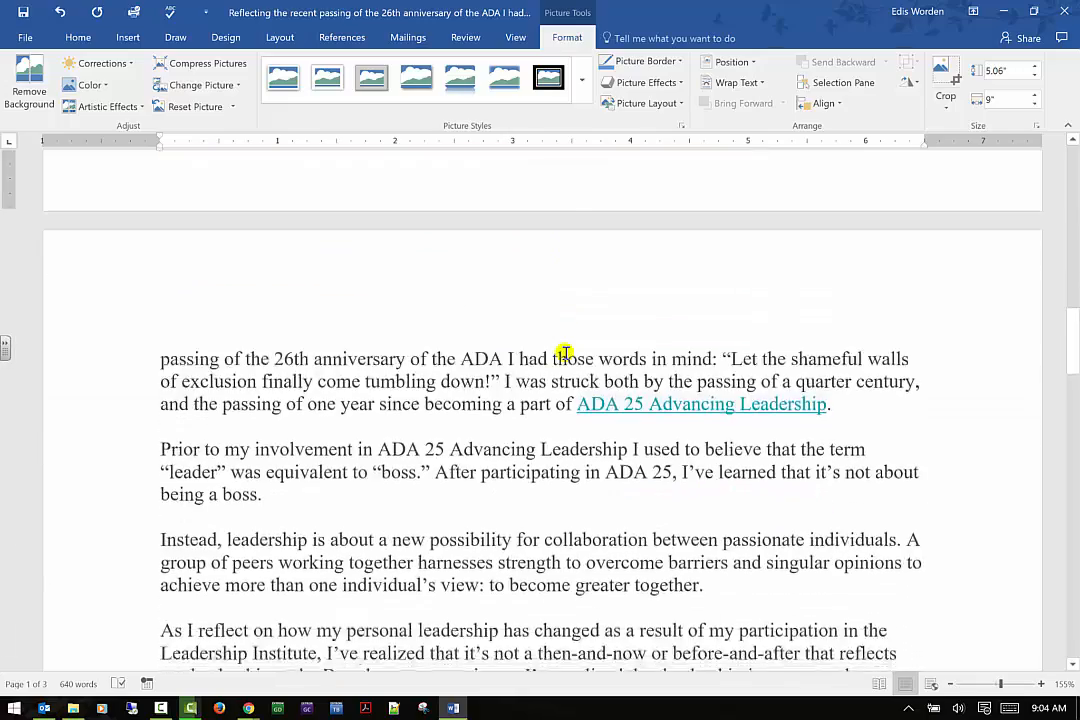
pyautogui.scroll(15, 564, 355)
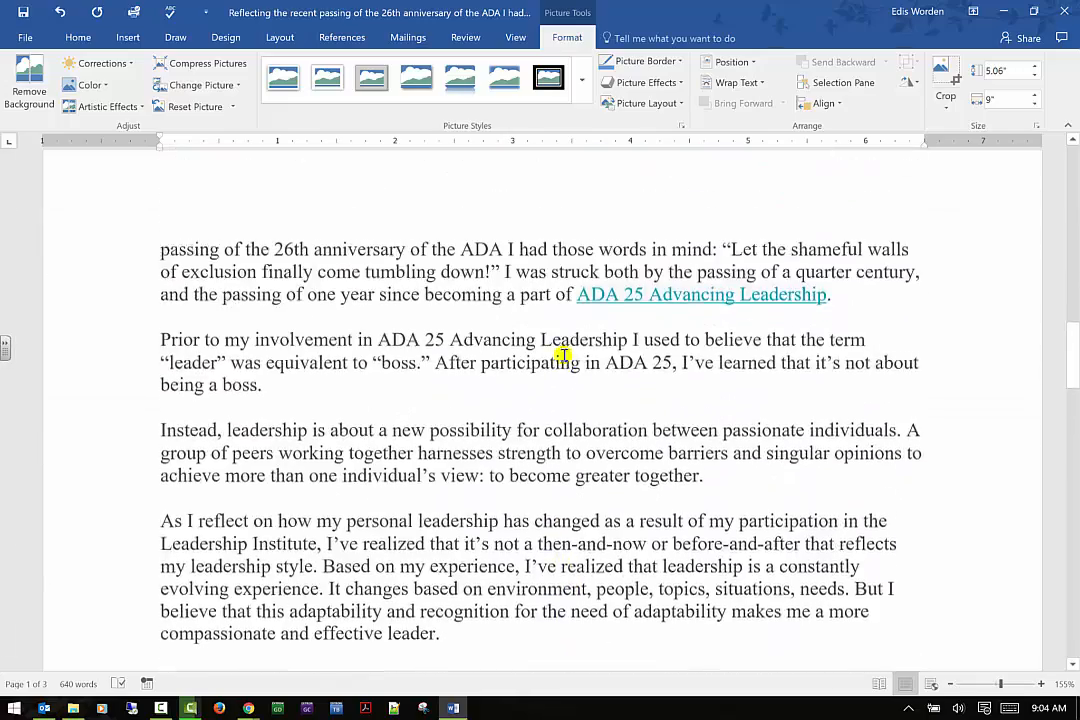
pyautogui.scroll(-1, 822, 489)
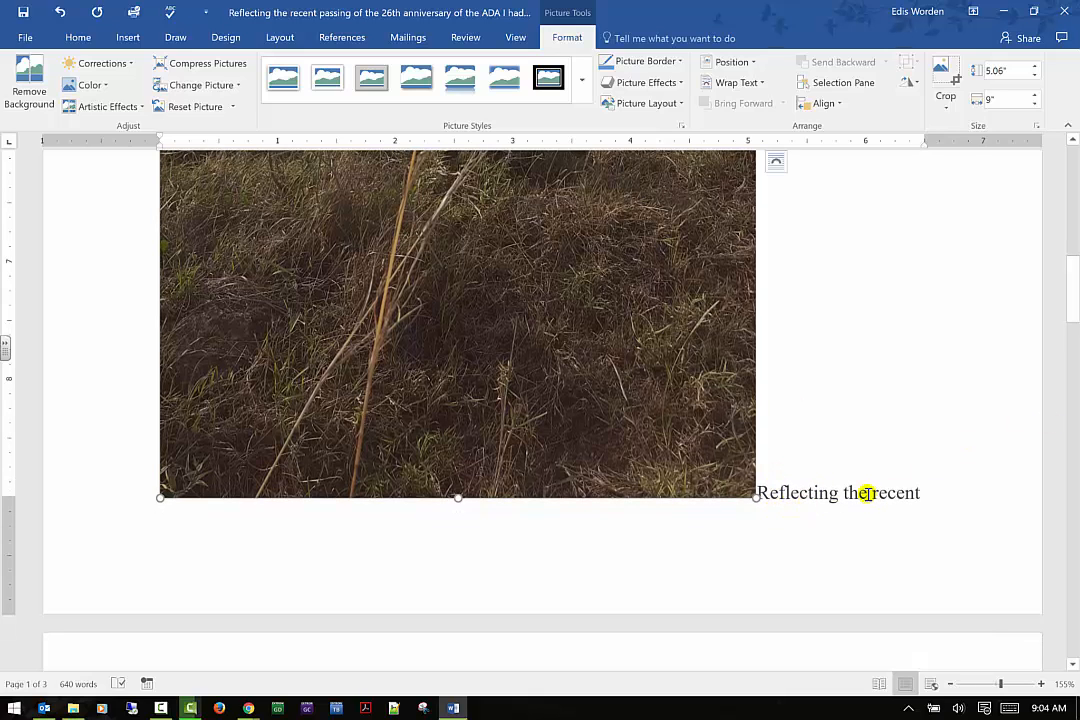
pyautogui.scroll(3, 866, 493)
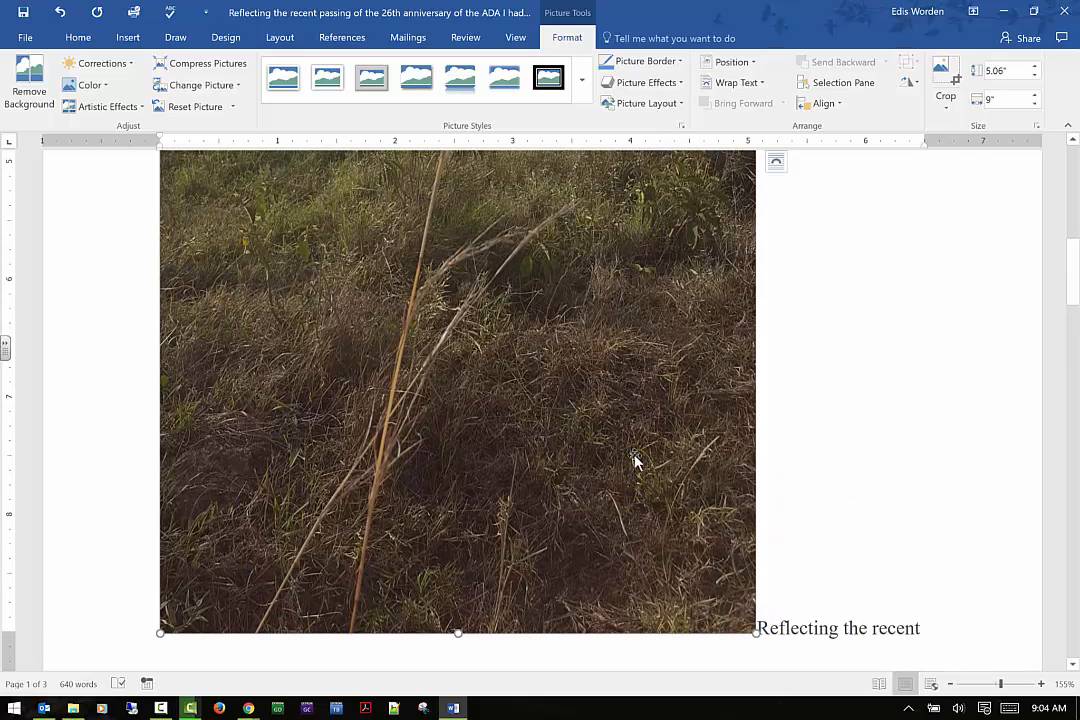
pyautogui.scroll(-1, 562, 506)
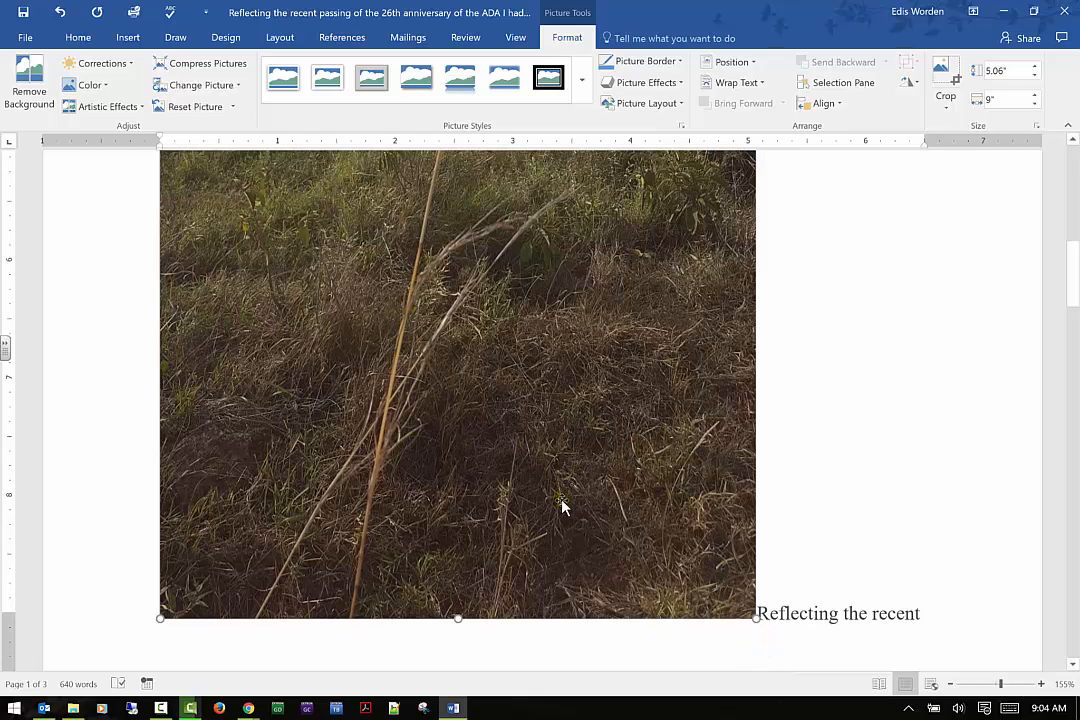
pyautogui.scroll(1, 709, 547)
pyautogui.scroll(-2, 764, 581)
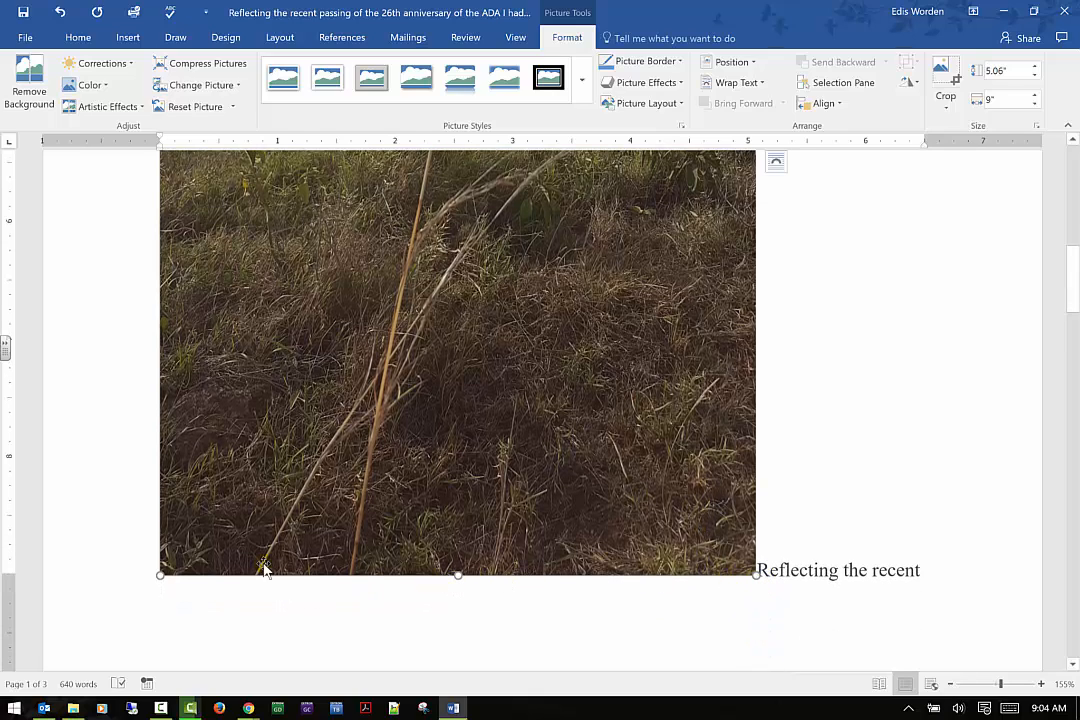
pyautogui.scroll(9, 333, 465)
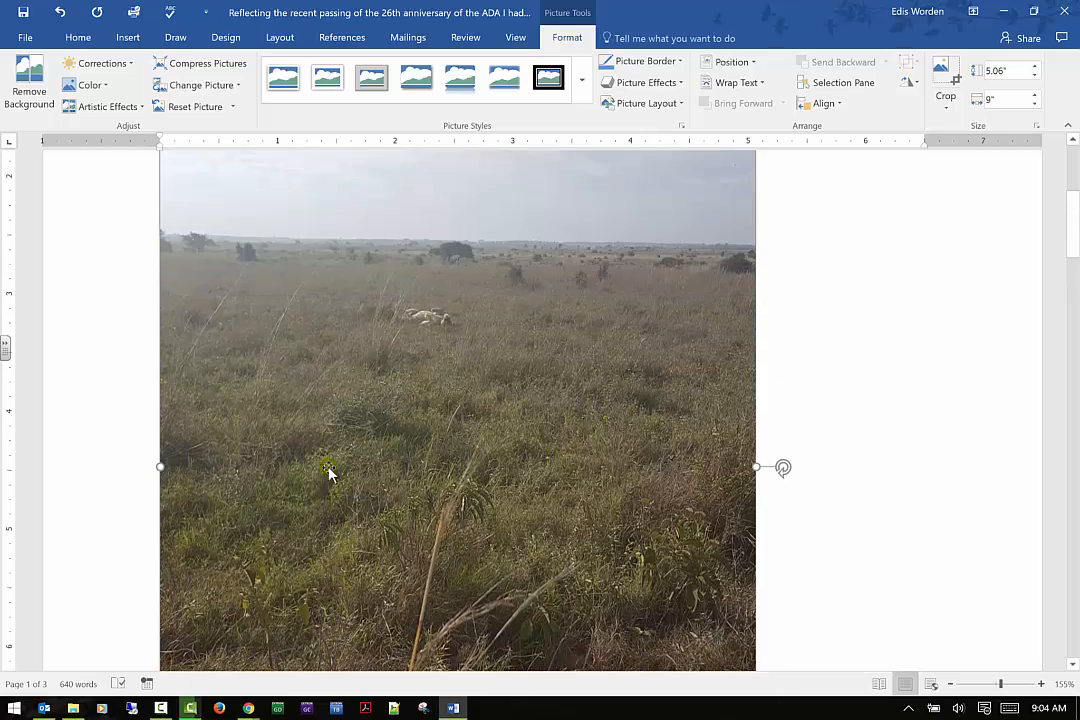
pyautogui.scroll(7, 333, 465)
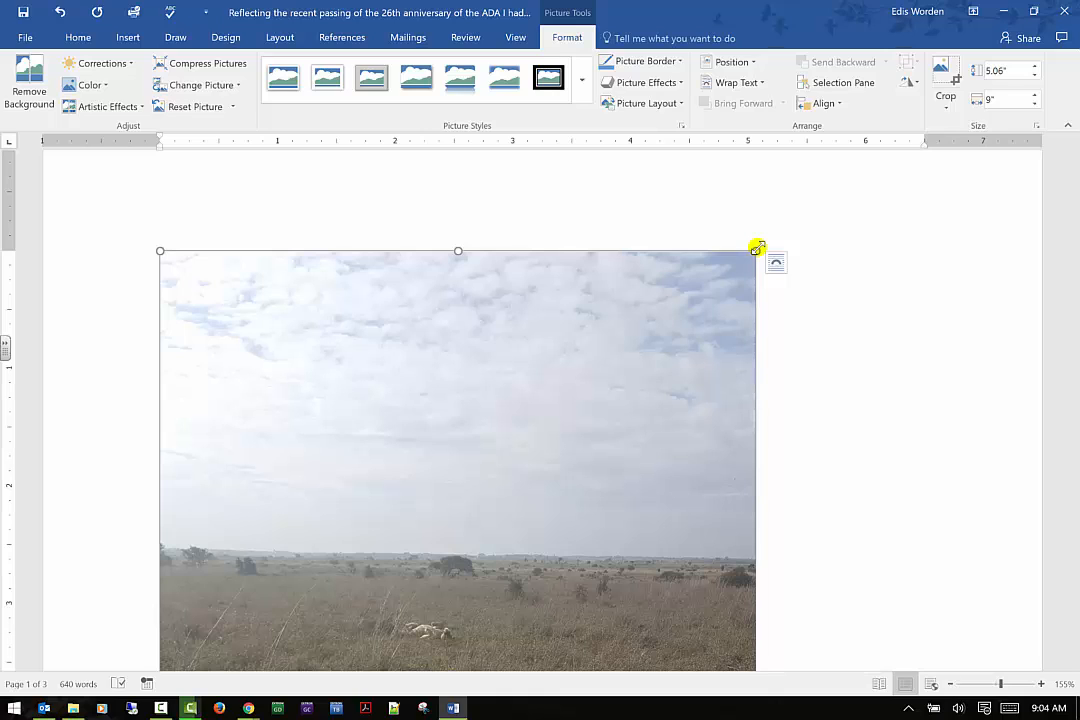
# Resize the picture proportionally from its corner to about 3.68 by 6.54 inches
pyautogui.moveTo(740, 264); pyautogui.dragTo(568, 415)
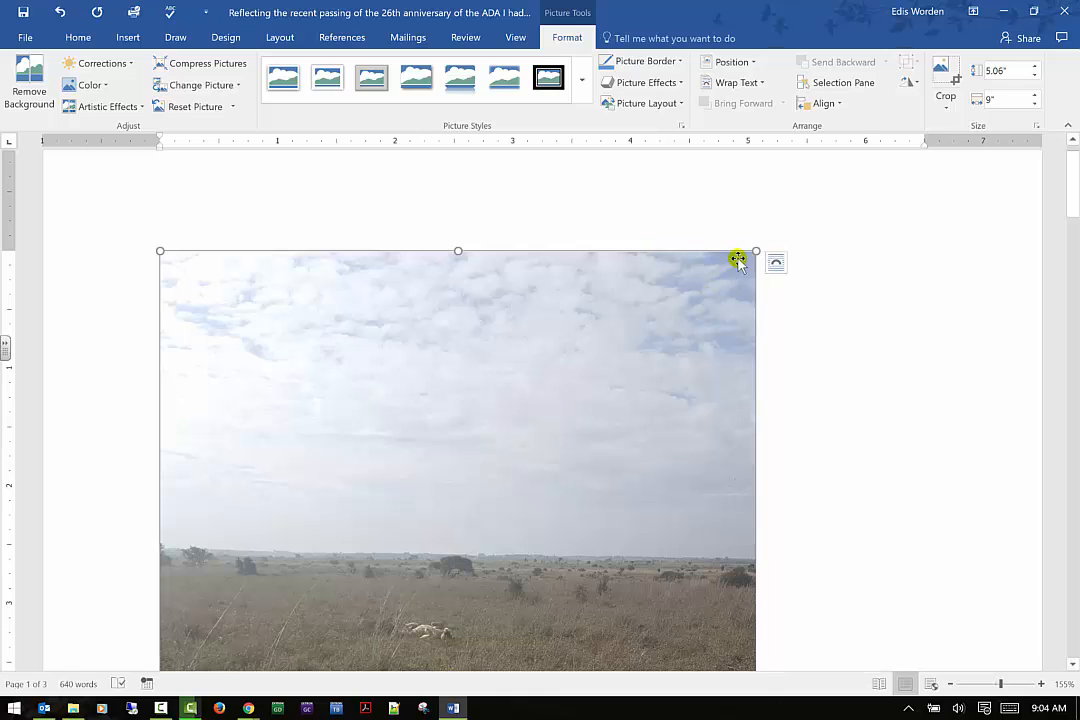
pyautogui.moveTo(757, 251); pyautogui.dragTo(527, 541)
pyautogui.scroll(-5, 716, 443)
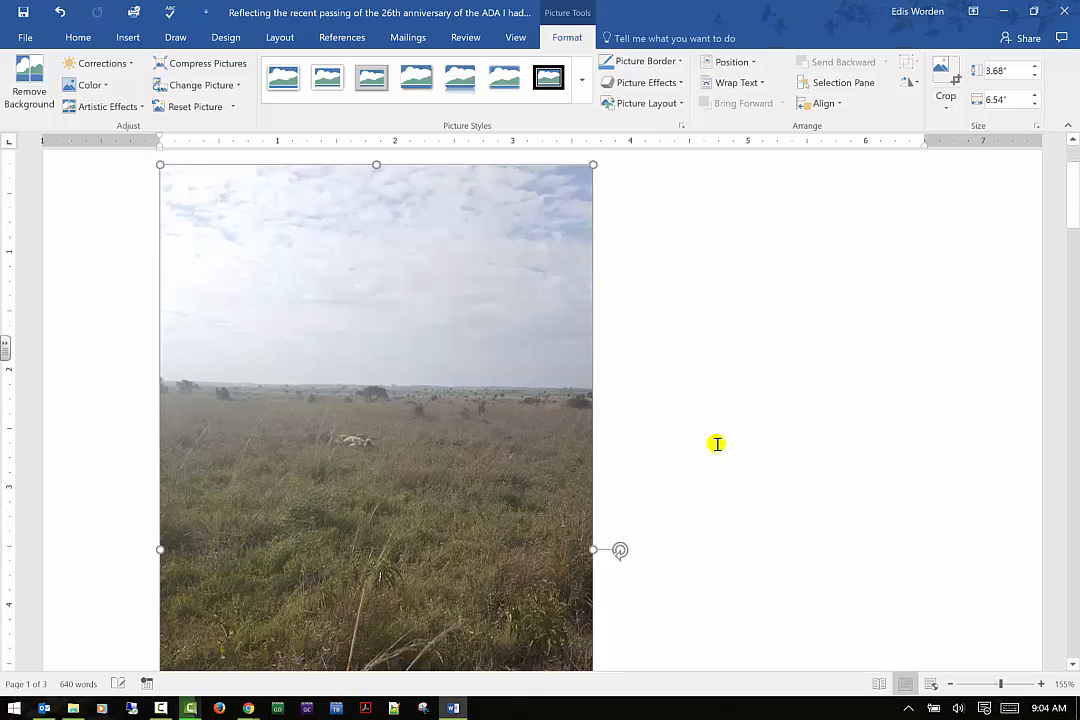
pyautogui.scroll(-4, 721, 441)
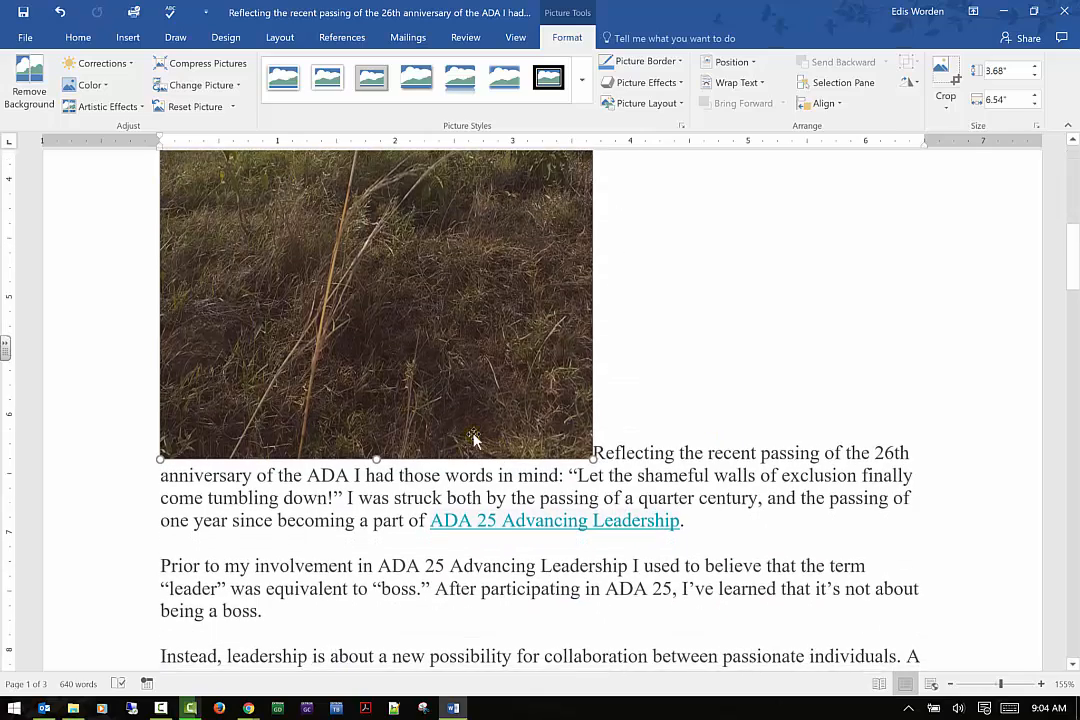
# Crop the bottom of the picture so it is about 3.72 inches tall
pyautogui.scroll(3, 474, 441)
pyautogui.scroll(5, 366, 655)
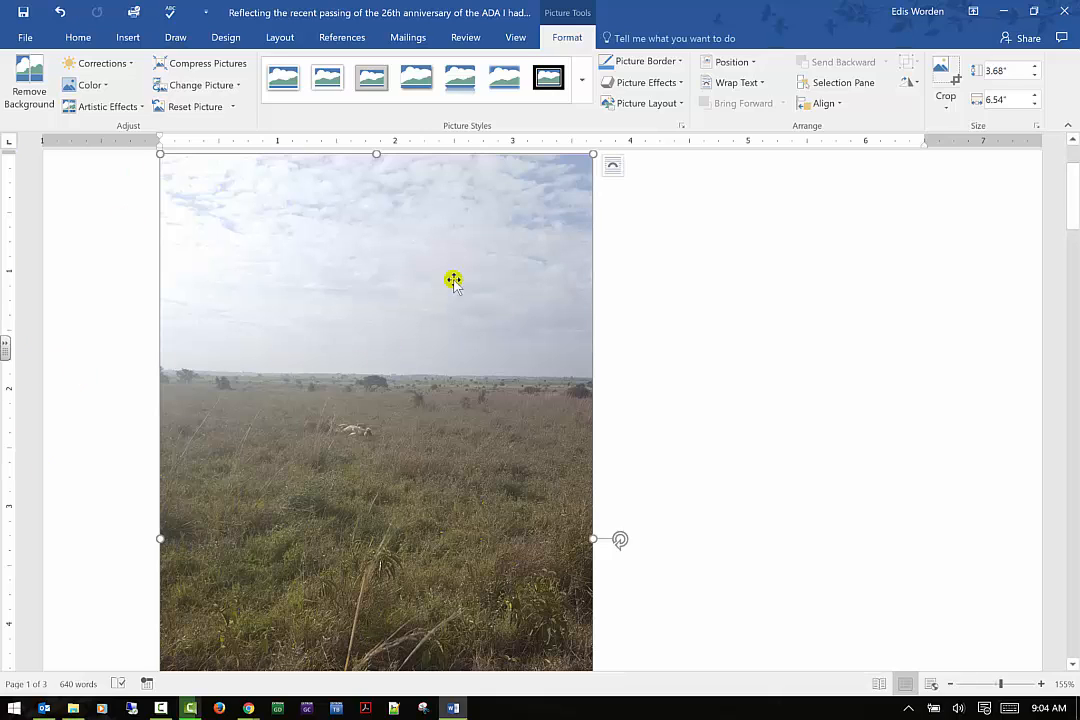
pyautogui.click(948, 72)
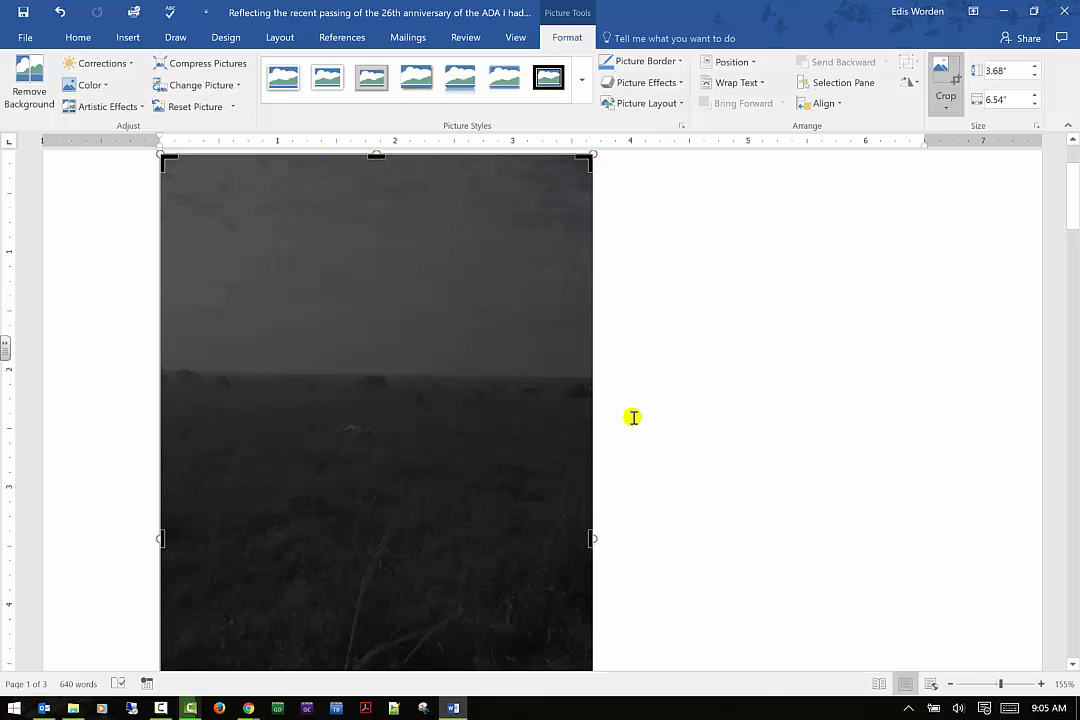
pyautogui.scroll(-6, 632, 417)
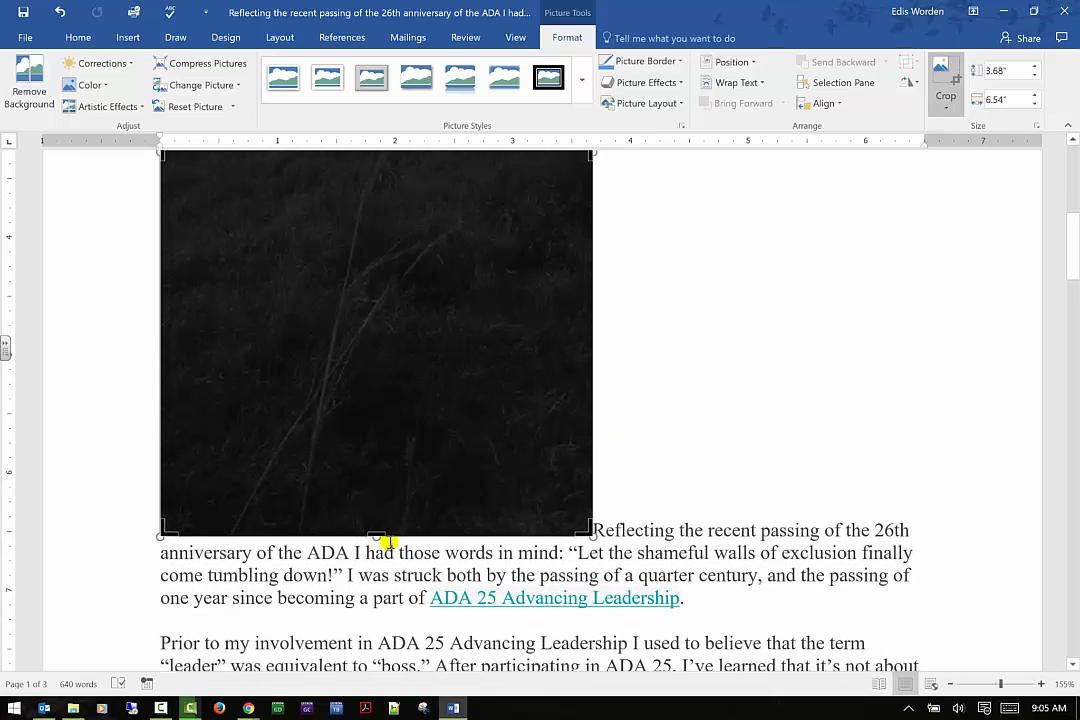
pyautogui.moveTo(379, 529); pyautogui.dragTo(408, 204)
pyautogui.scroll(5, 414, 359)
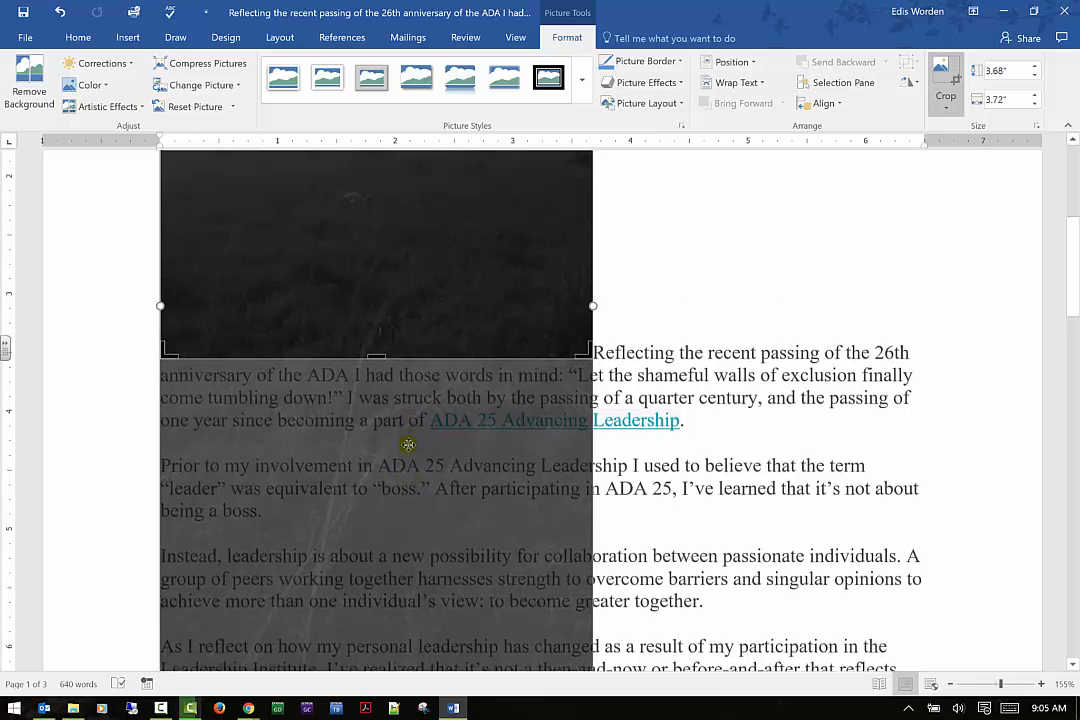
pyautogui.scroll(3, 401, 449)
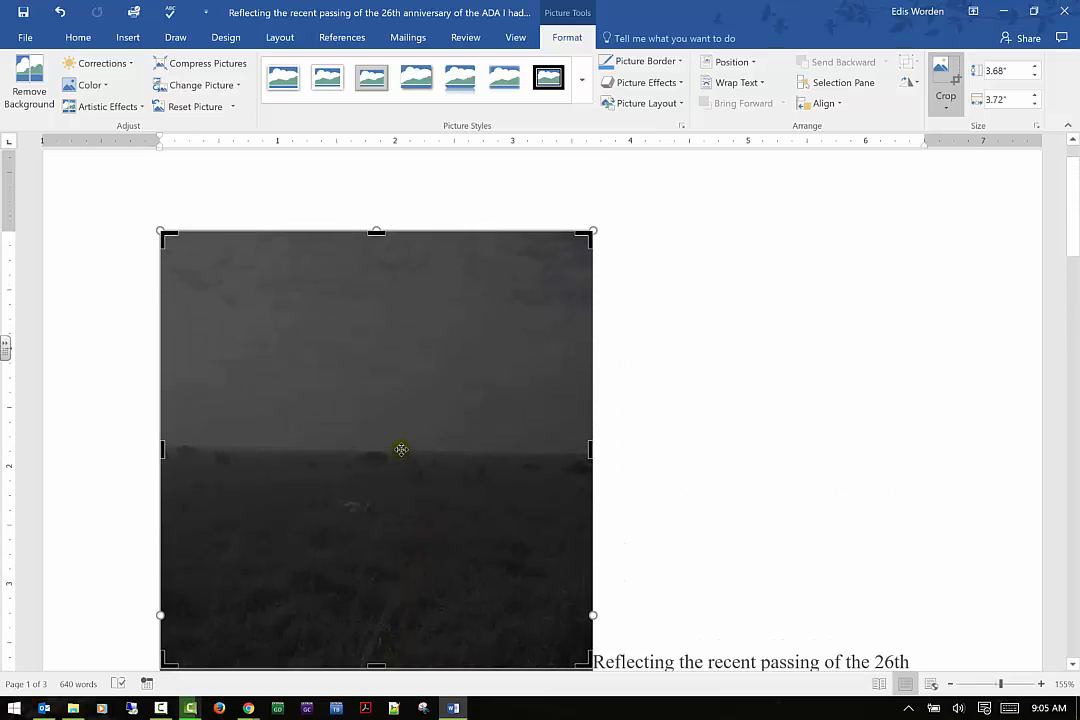
pyautogui.click(740, 366)
pyautogui.scroll(-3, 807, 354)
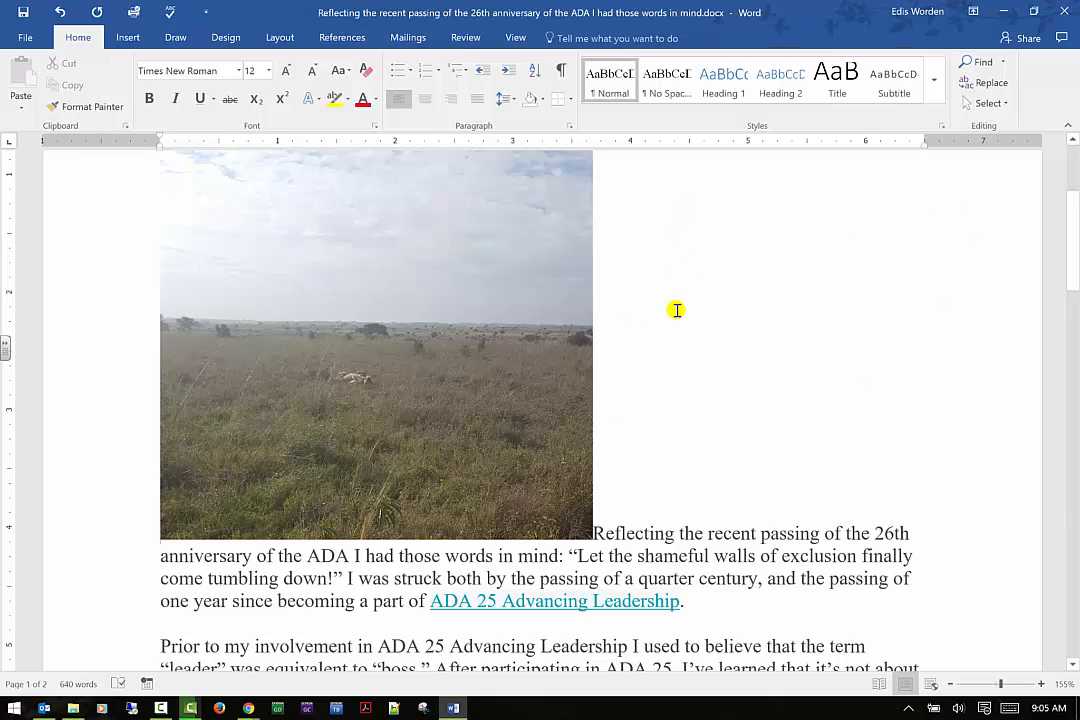
pyautogui.scroll(2, 676, 310)
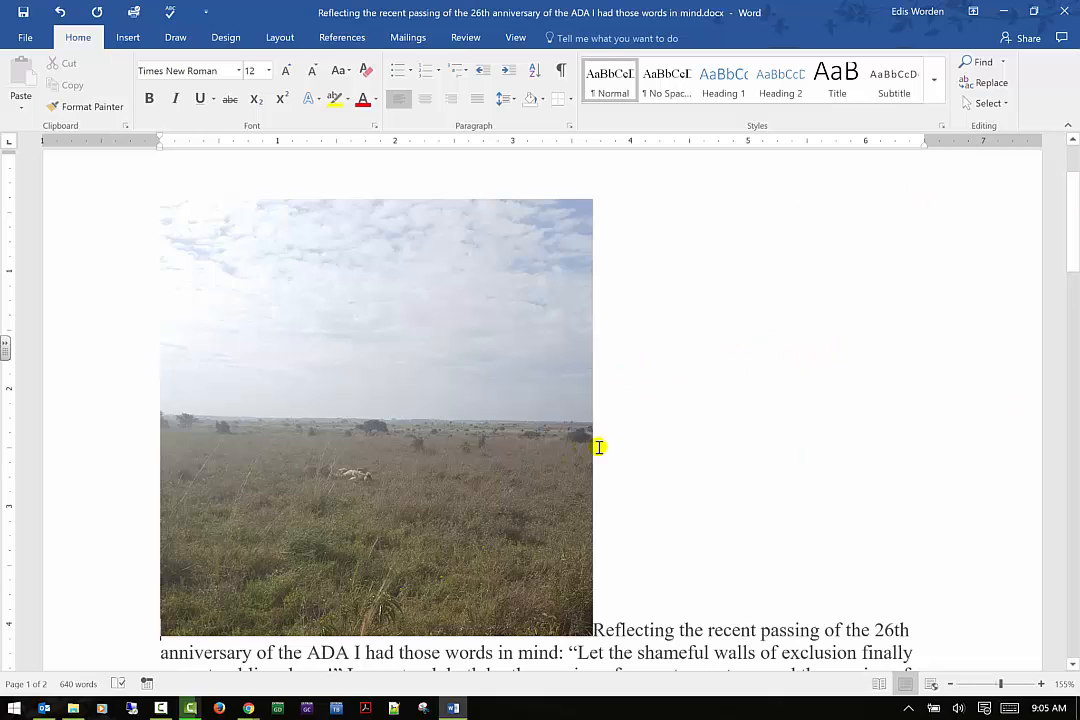
# Set the picture's text wrapping to Square so the text flows beside it
pyautogui.click(411, 337)
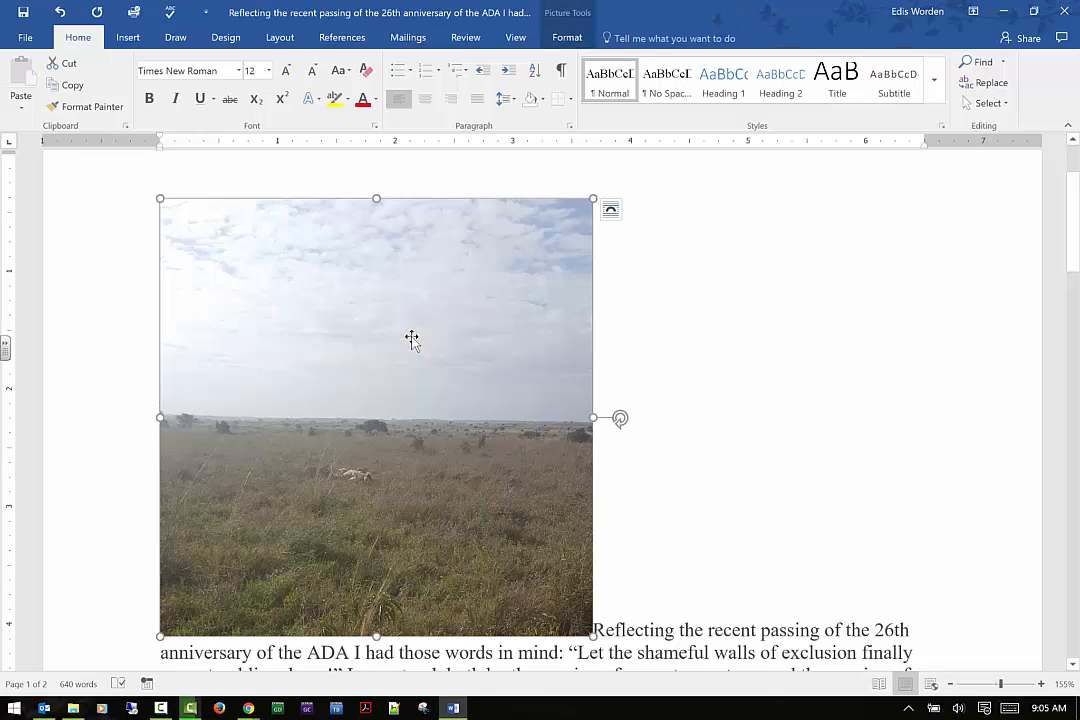
pyautogui.click(610, 211)
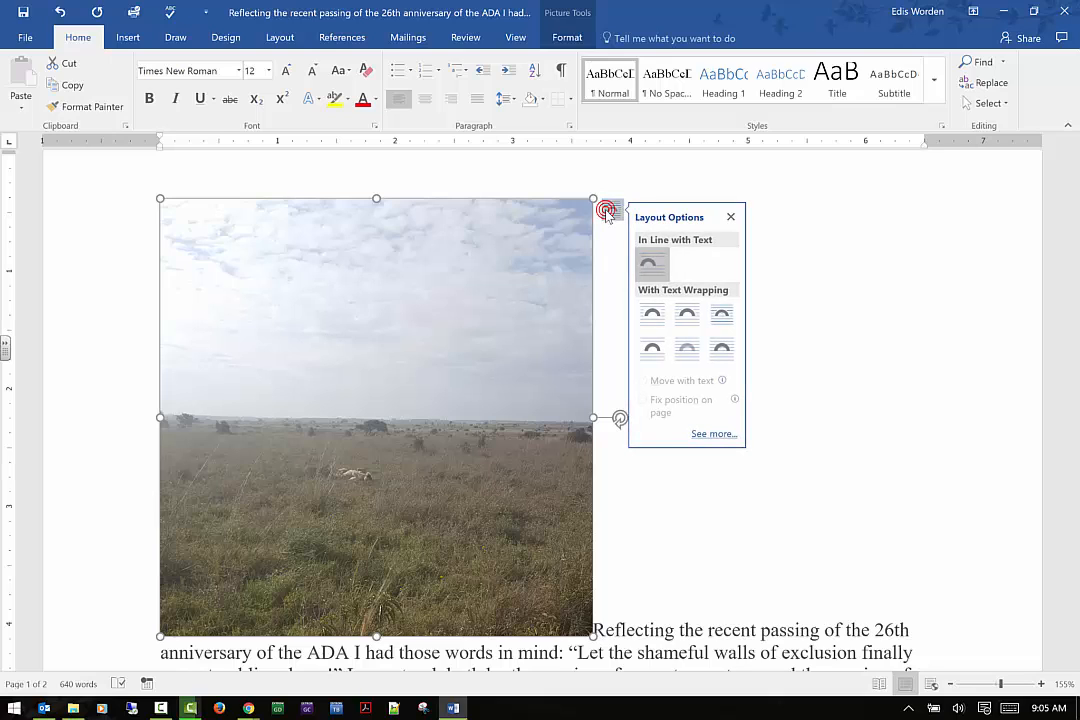
pyautogui.click(652, 312)
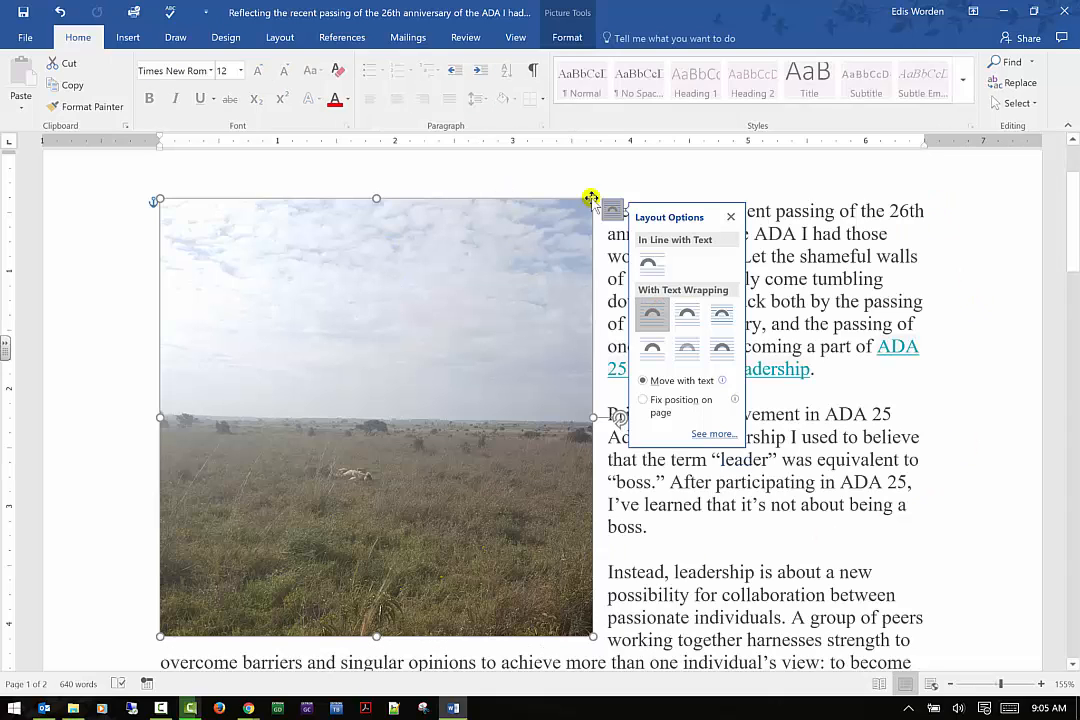
pyautogui.click(954, 289)
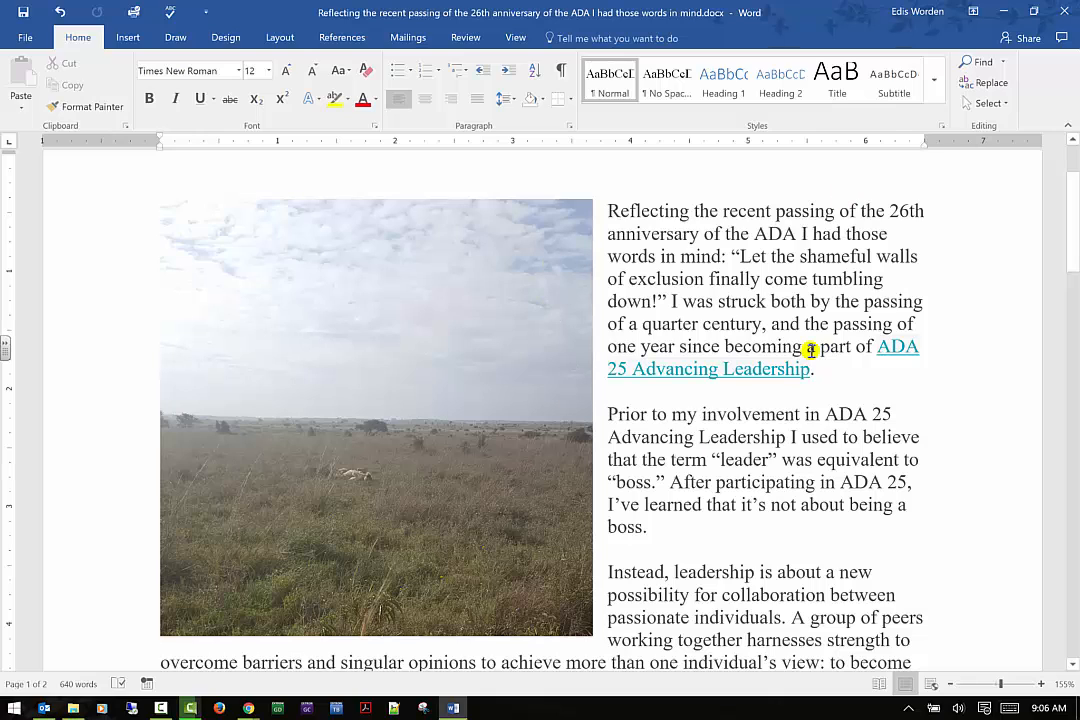
pyautogui.scroll(-1, 760, 345)
pyautogui.moveTo(362, 378); pyautogui.dragTo(386, 566)
pyautogui.scroll(-6, 518, 429)
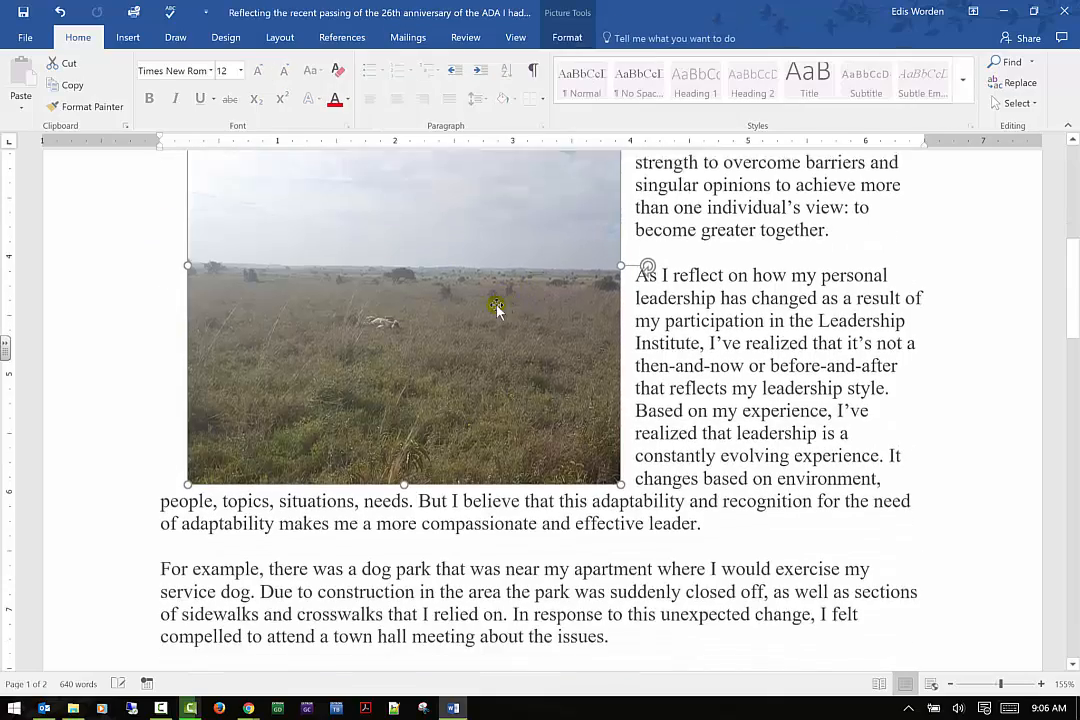
pyautogui.moveTo(497, 307); pyautogui.dragTo(558, 558)
pyautogui.moveTo(559, 444); pyautogui.dragTo(354, 350)
pyautogui.scroll(-1, 494, 388)
pyautogui.scroll(-1, 560, 360)
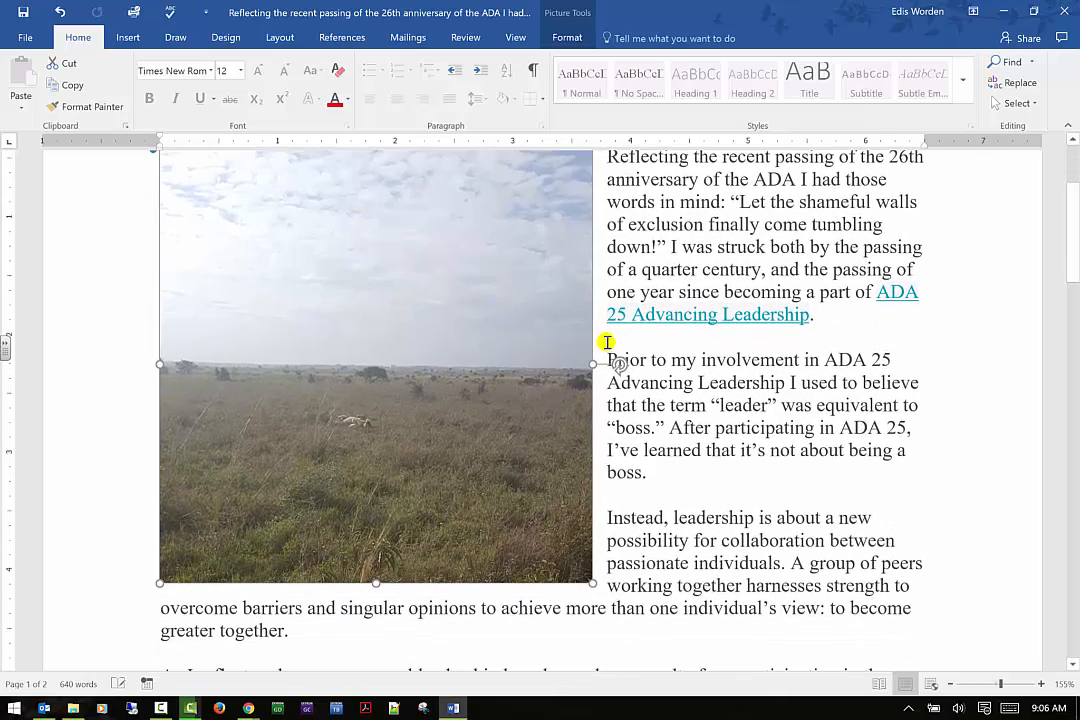
pyautogui.scroll(1, 728, 354)
pyautogui.click(719, 357)
pyautogui.scroll(2, 460, 330)
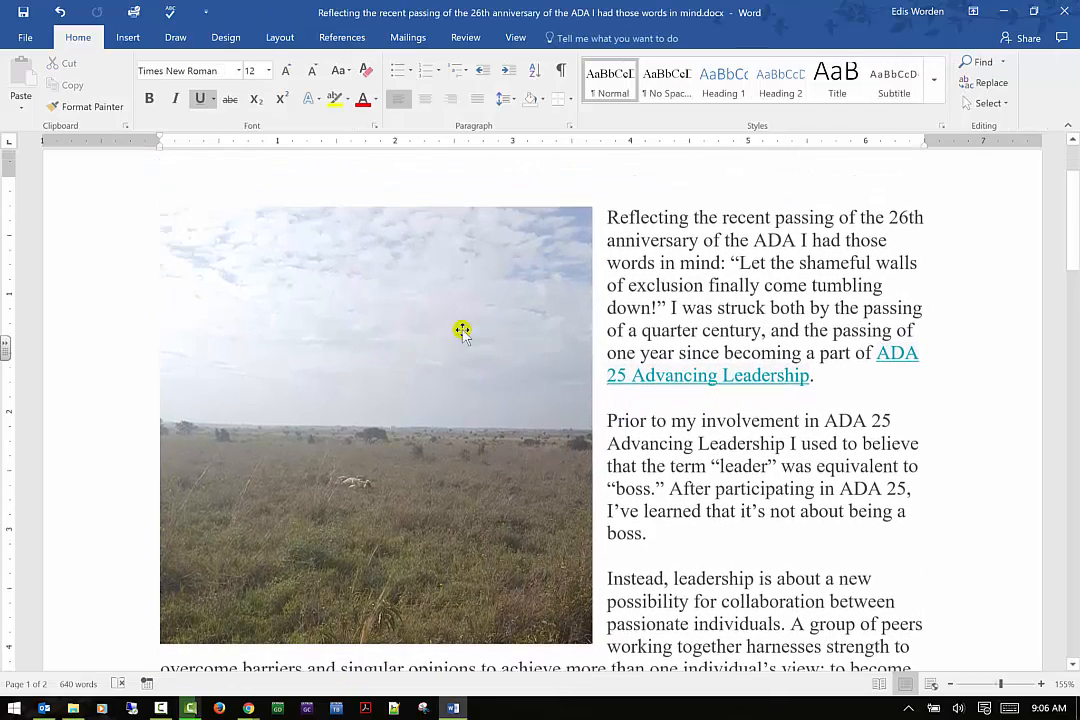
# Change the picture's text wrapping to In Front of Text
pyautogui.click(454, 320)
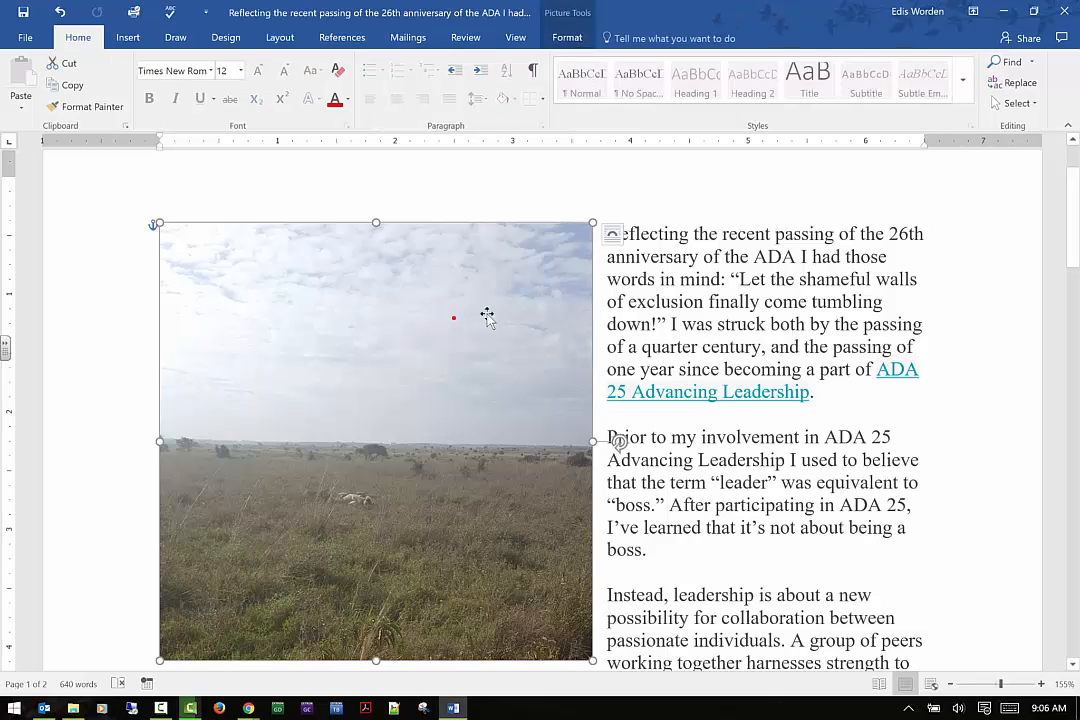
pyautogui.click(612, 236)
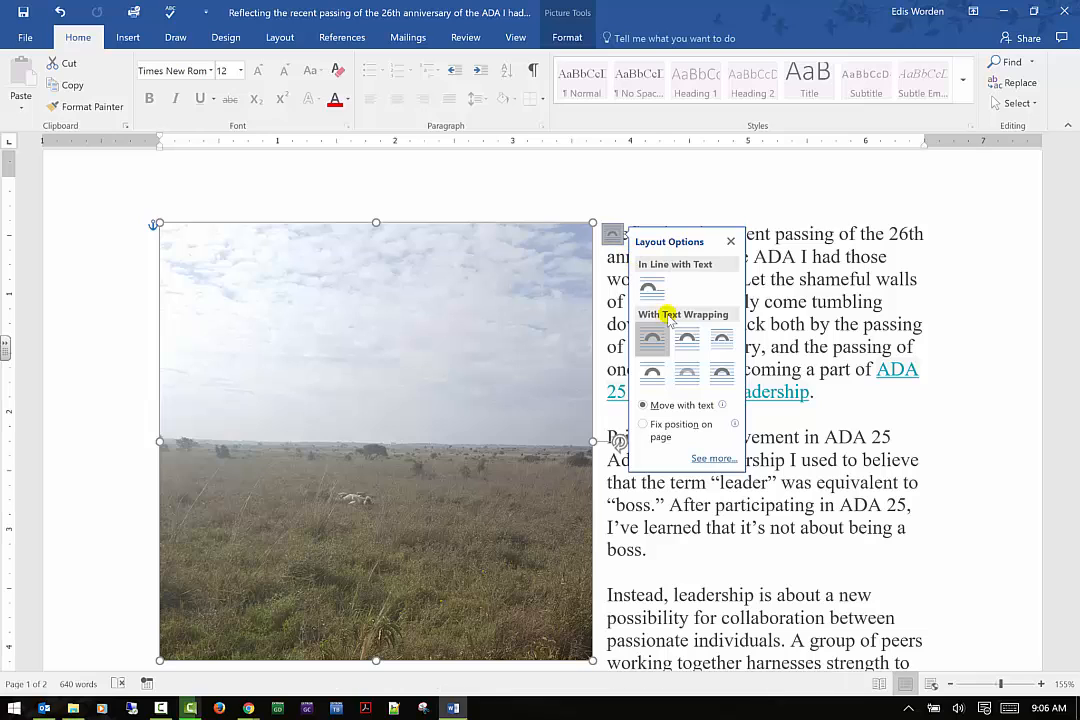
pyautogui.click(721, 372)
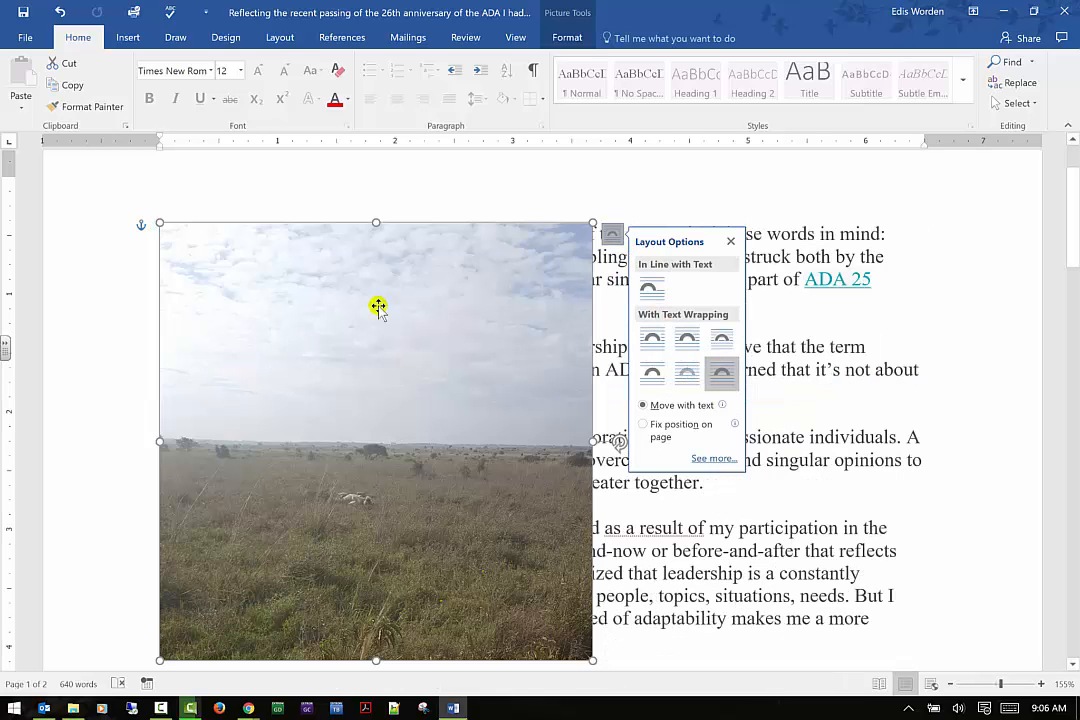
pyautogui.click(981, 225)
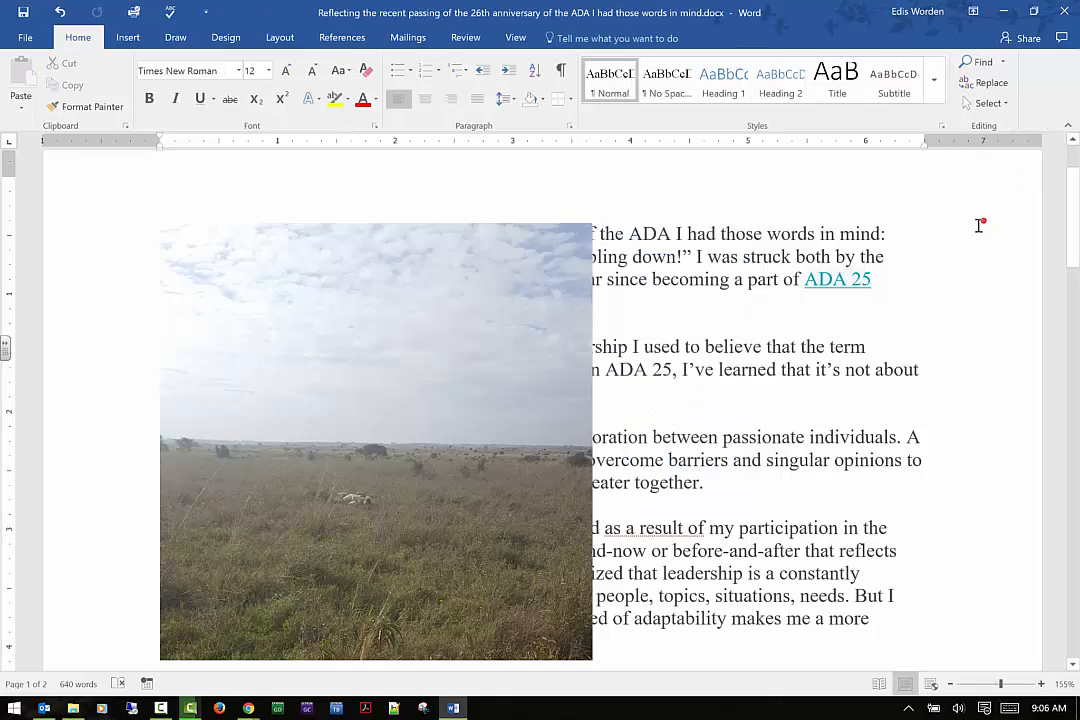
pyautogui.click(448, 335)
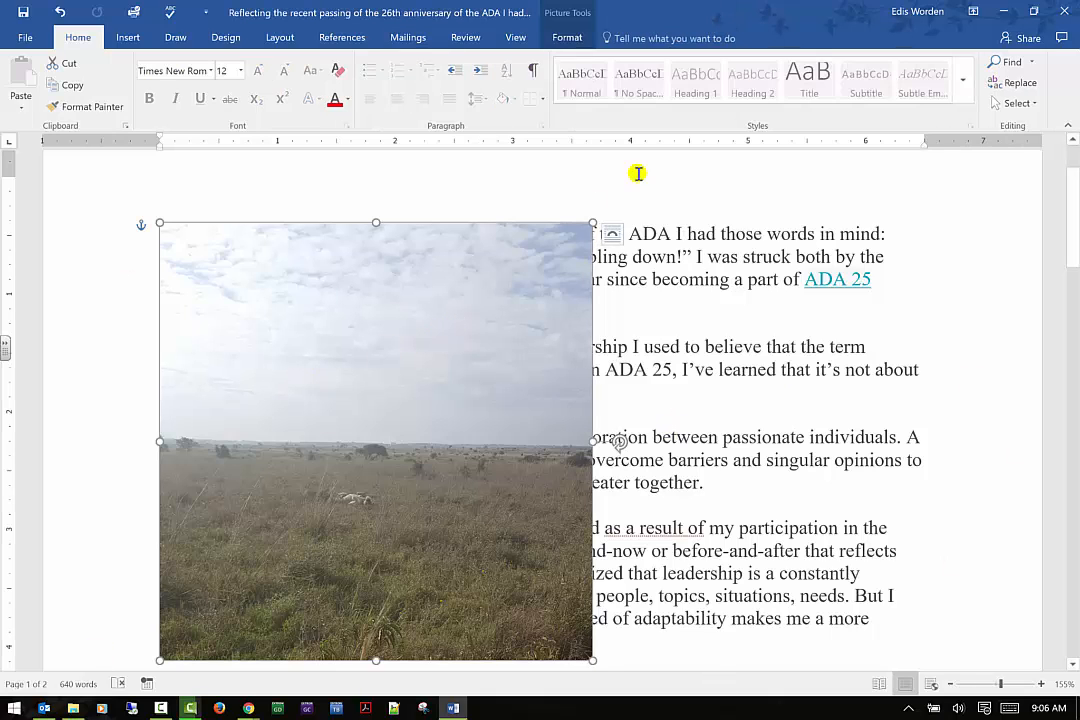
# Set the picture's text wrapping to Through so the text flows beside it
pyautogui.click(612, 236)
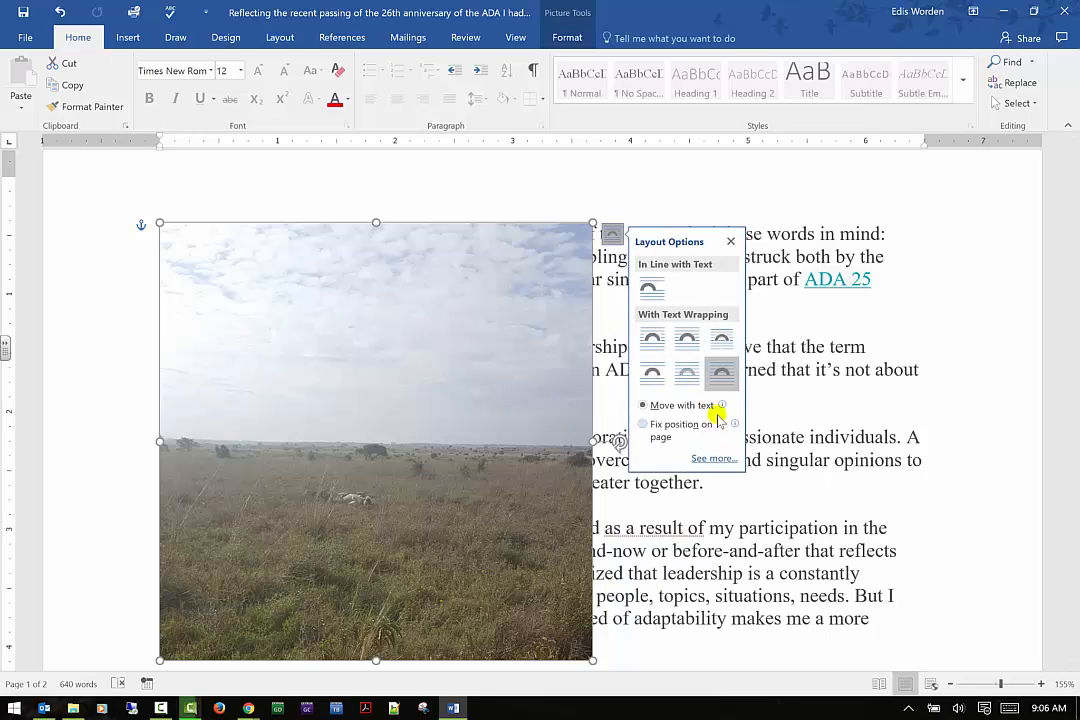
pyautogui.click(726, 343)
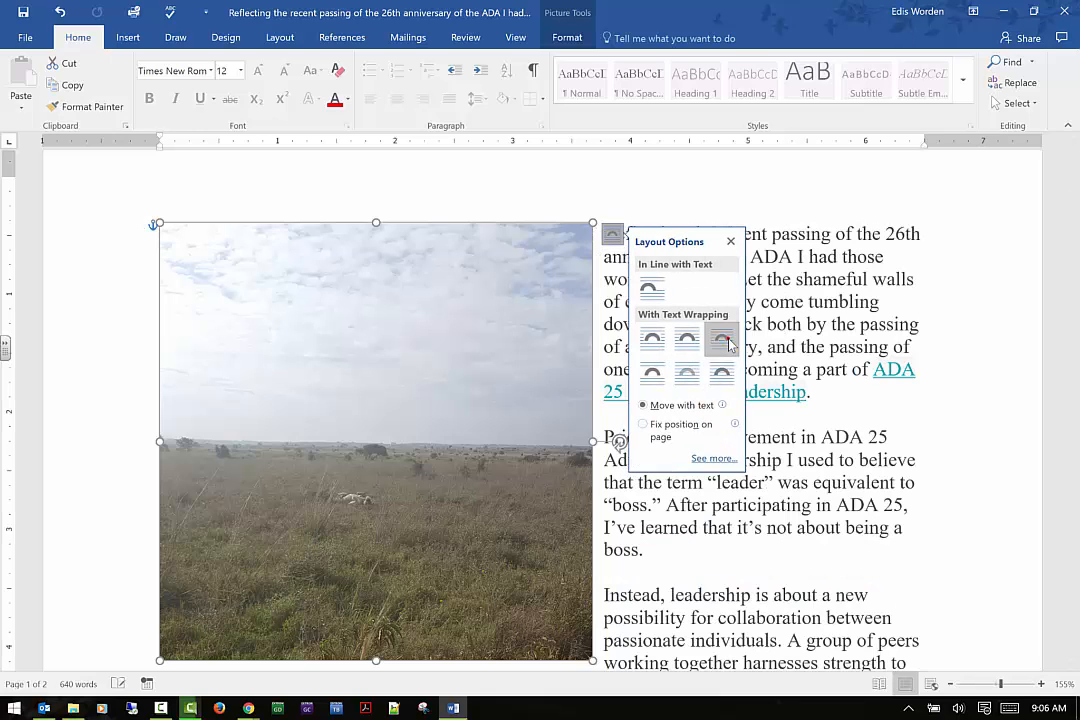
pyautogui.click(950, 288)
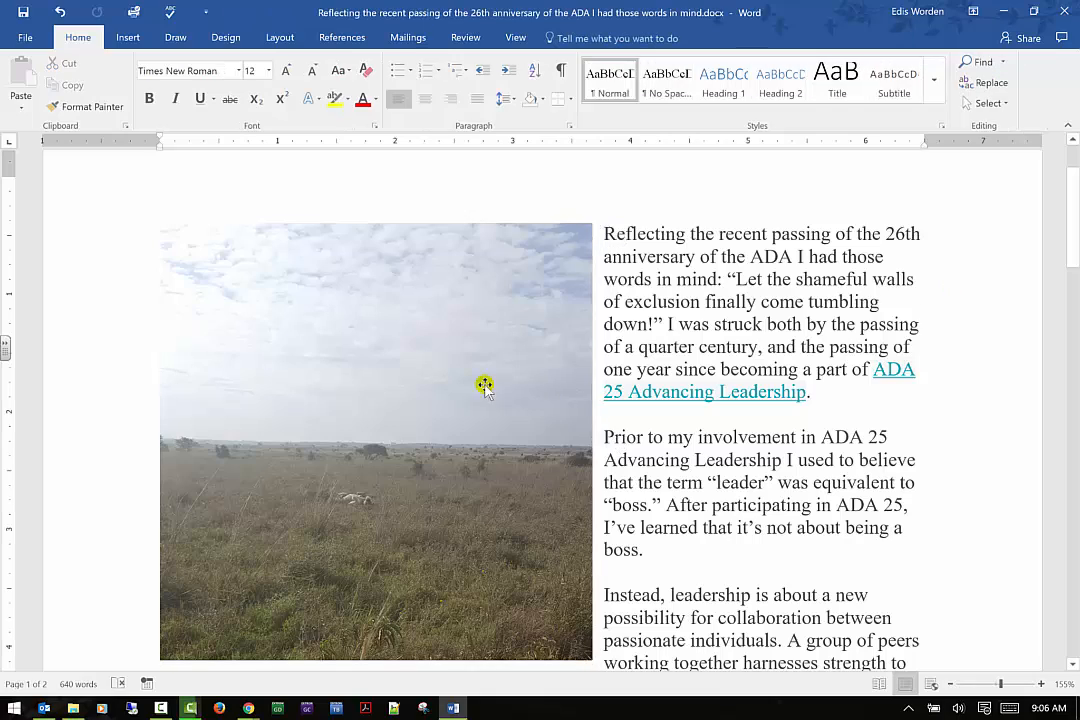
# Nudge the picture slightly to the left on the page
pyautogui.scroll(-1, 508, 440)
pyautogui.scroll(1, 510, 437)
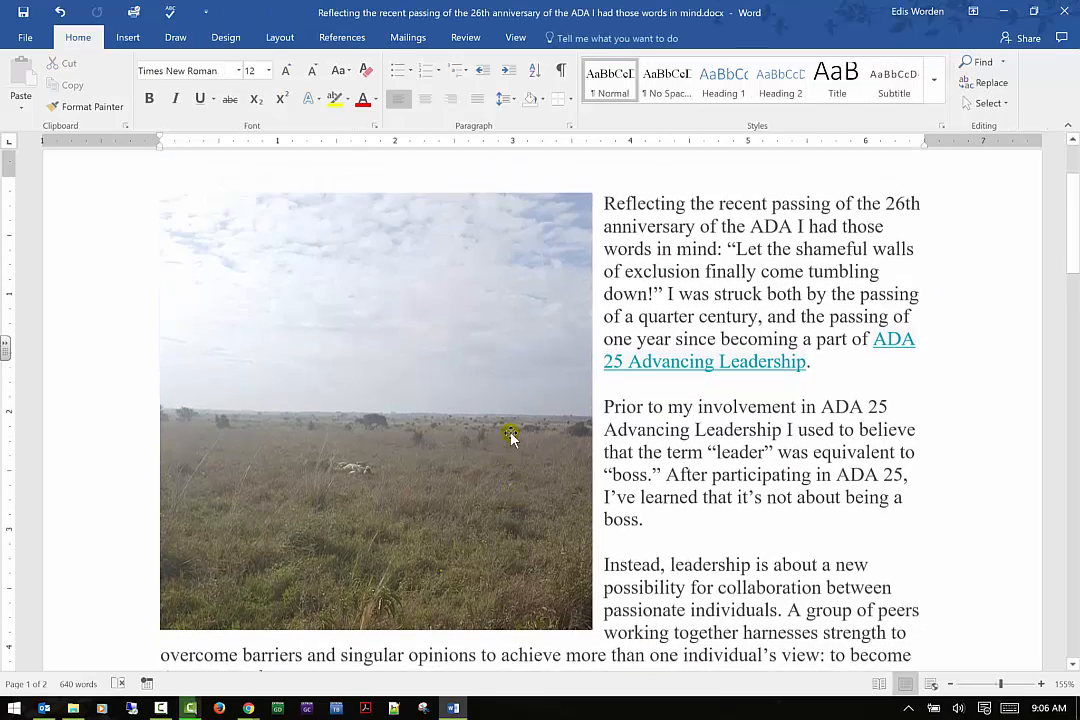
pyautogui.moveTo(437, 441)
pyautogui.mouseDown()
pyautogui.moveTo(553, 430)
pyautogui.moveTo(489, 441)
pyautogui.moveTo(427, 427)
pyautogui.mouseUp()
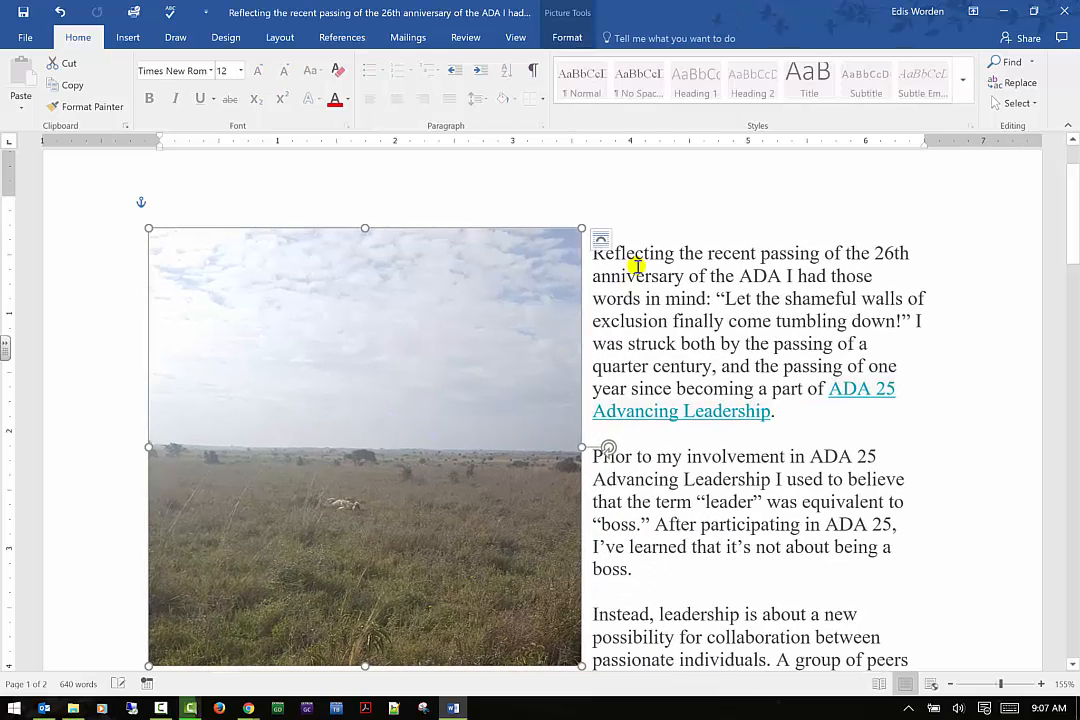
# Try Behind Text and Top and Bottom wrapping on the picture, returning it to Through wrapping
pyautogui.click(601, 243)
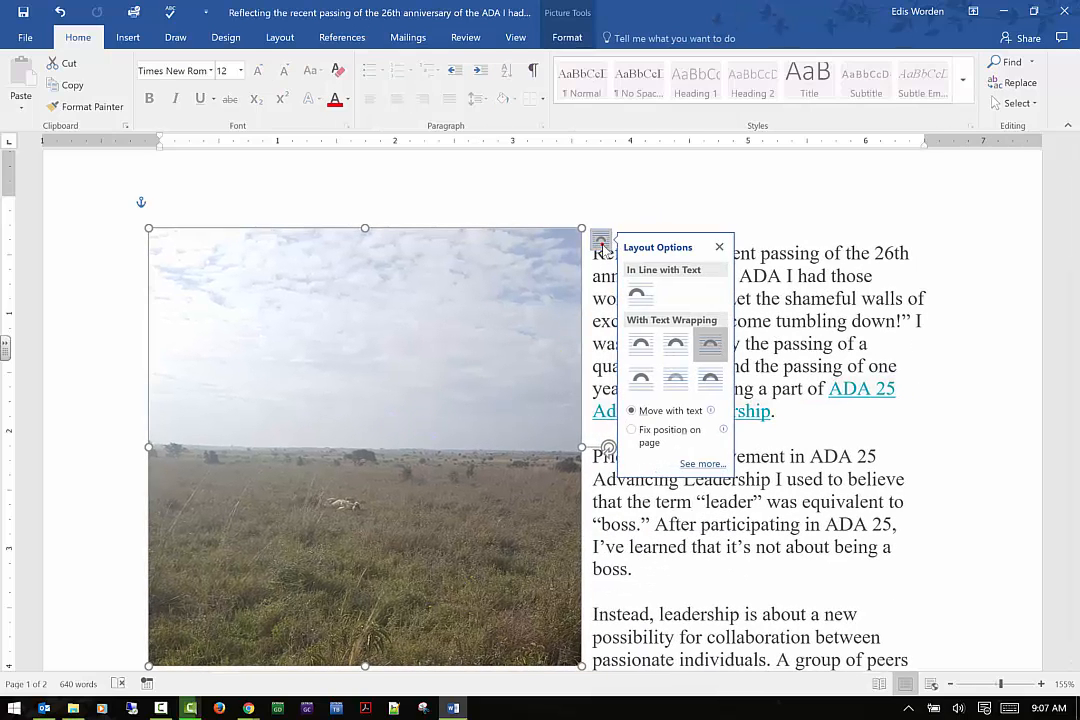
pyautogui.click(678, 379)
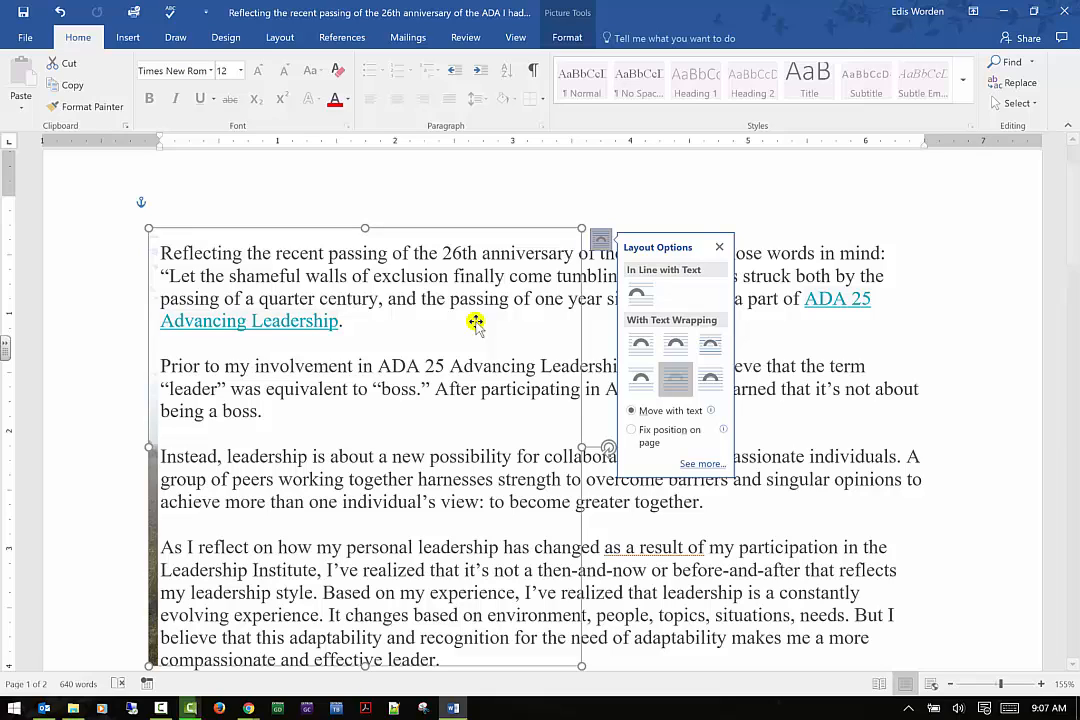
pyautogui.click(634, 379)
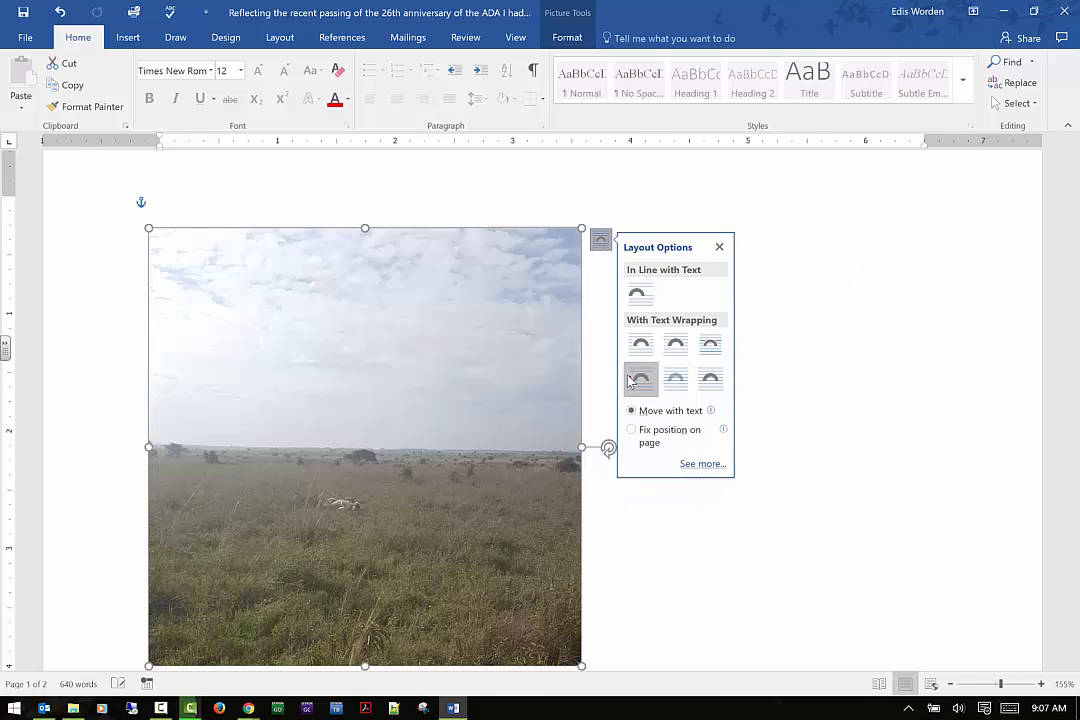
pyautogui.click(707, 348)
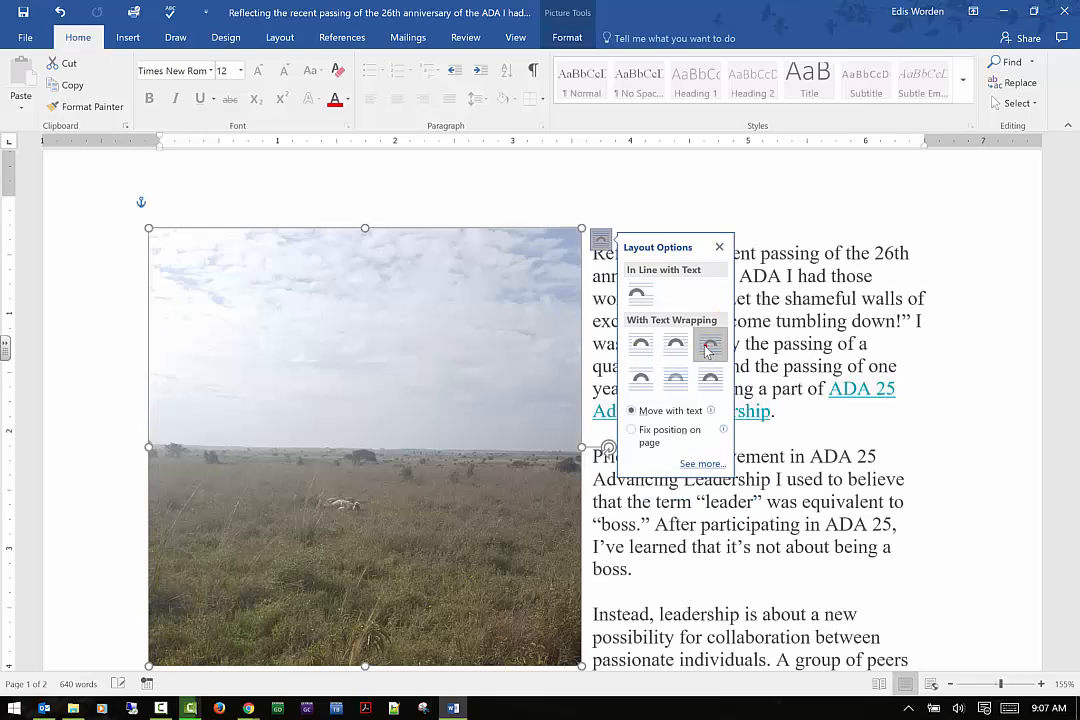
pyautogui.click(827, 173)
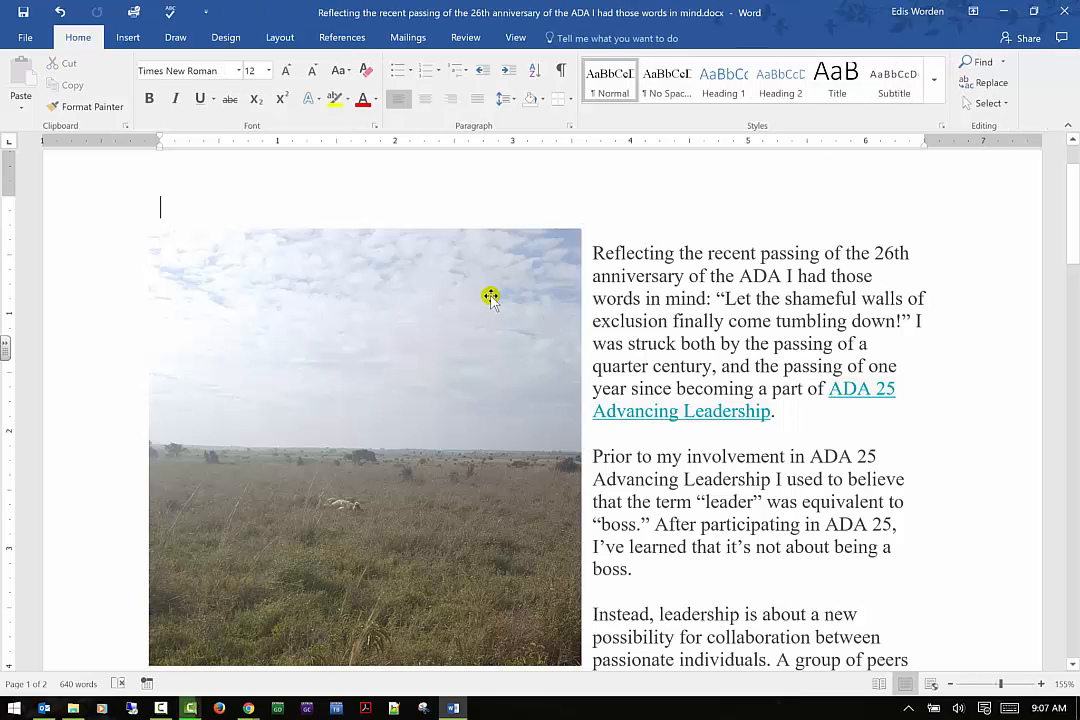
# Delete the empty paragraph above the first line of text so the text starts at the top
pyautogui.press('Delete')
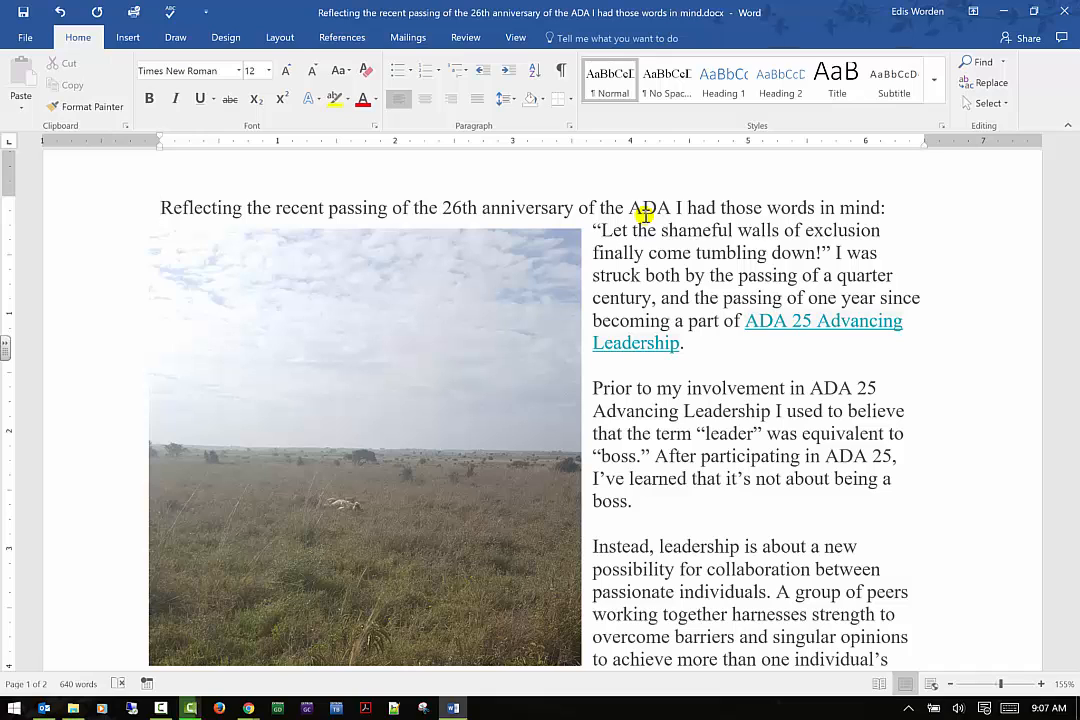
pyautogui.click(261, 387)
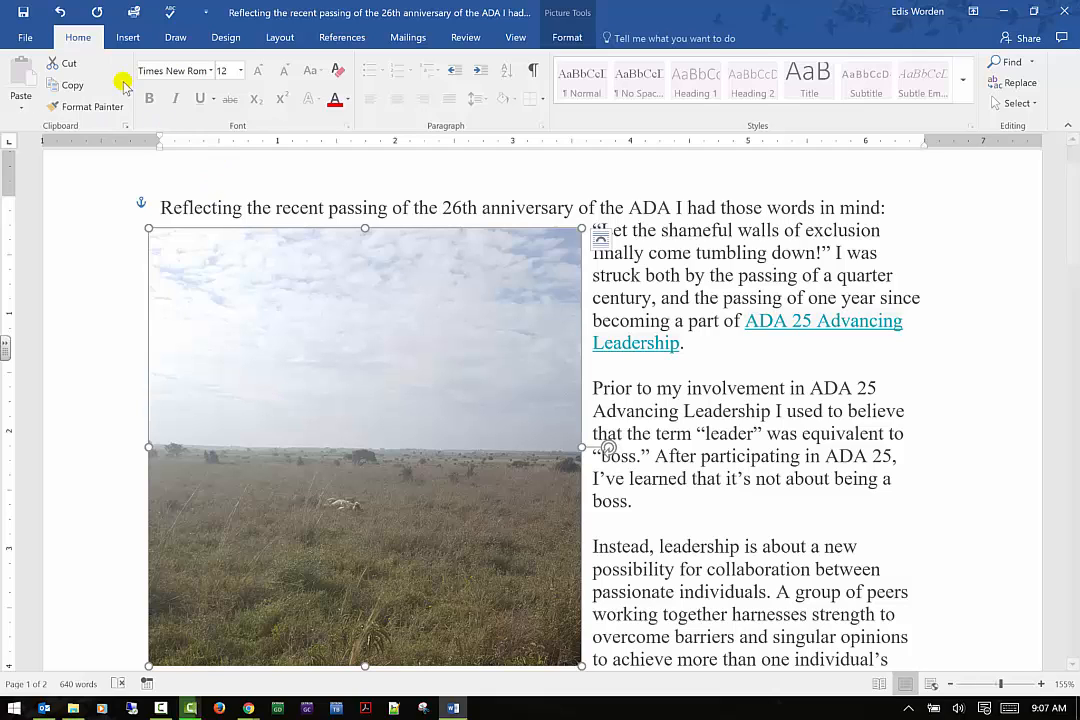
# Insert a Simple Text Box and drag it onto the upper part of the picture
pyautogui.click(118, 38)
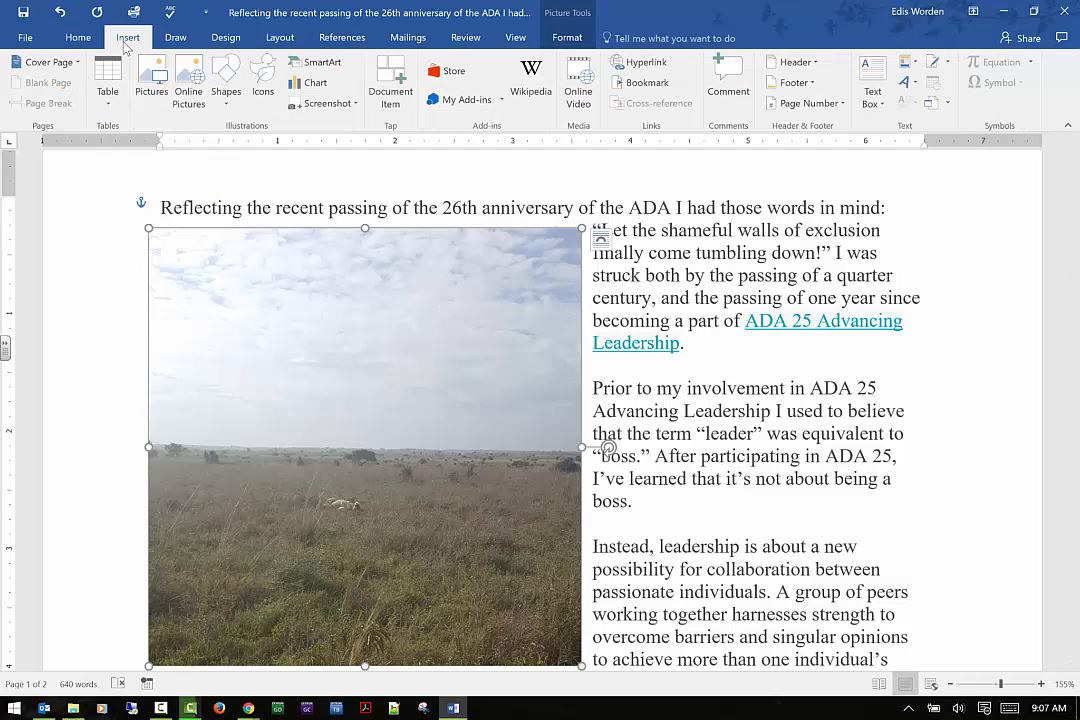
pyautogui.click(872, 95)
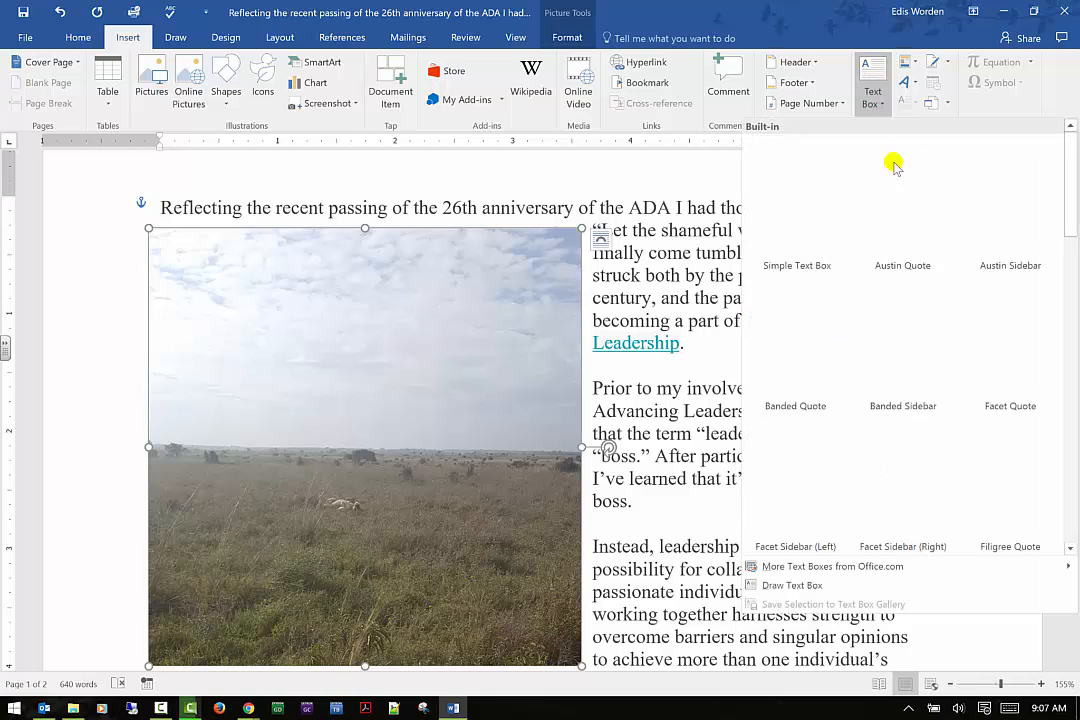
pyautogui.click(798, 224)
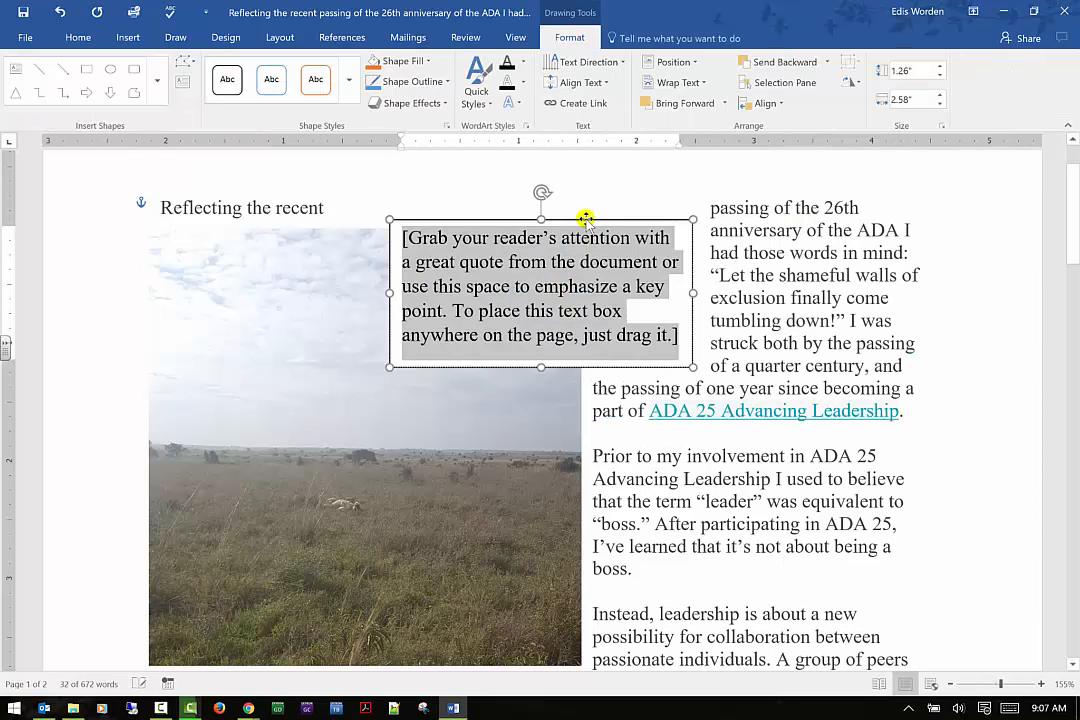
pyautogui.moveTo(586, 219); pyautogui.dragTo(397, 277)
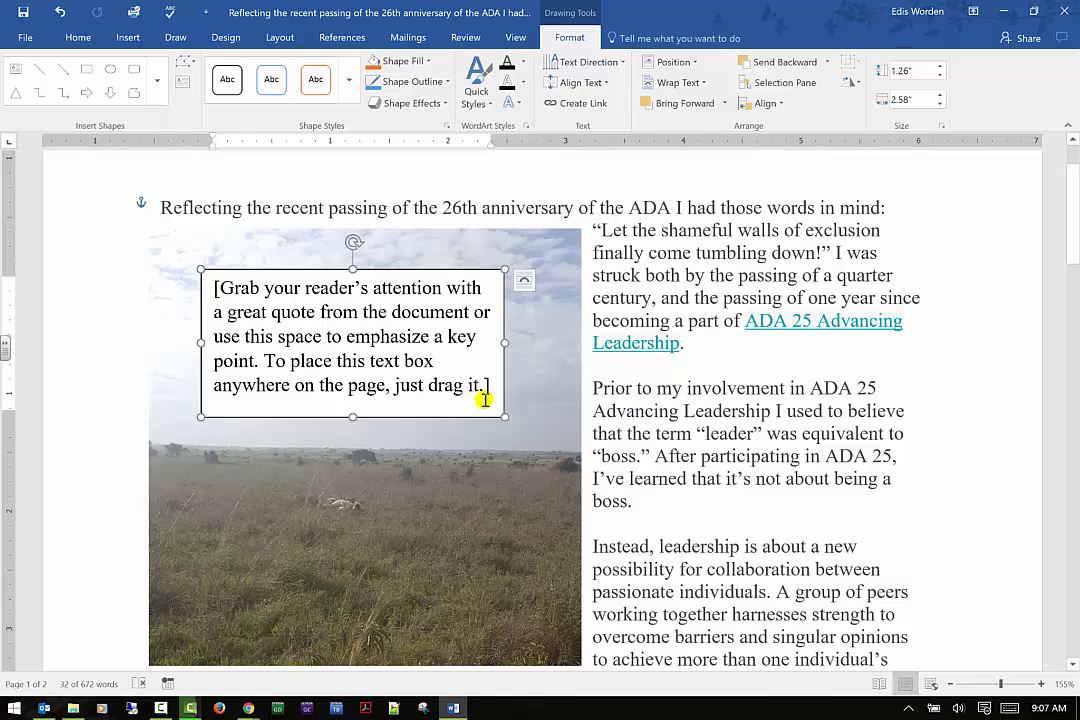
# Try Behind Text wrapping on the text box, then set its wrapping to Through
pyautogui.click(525, 285)
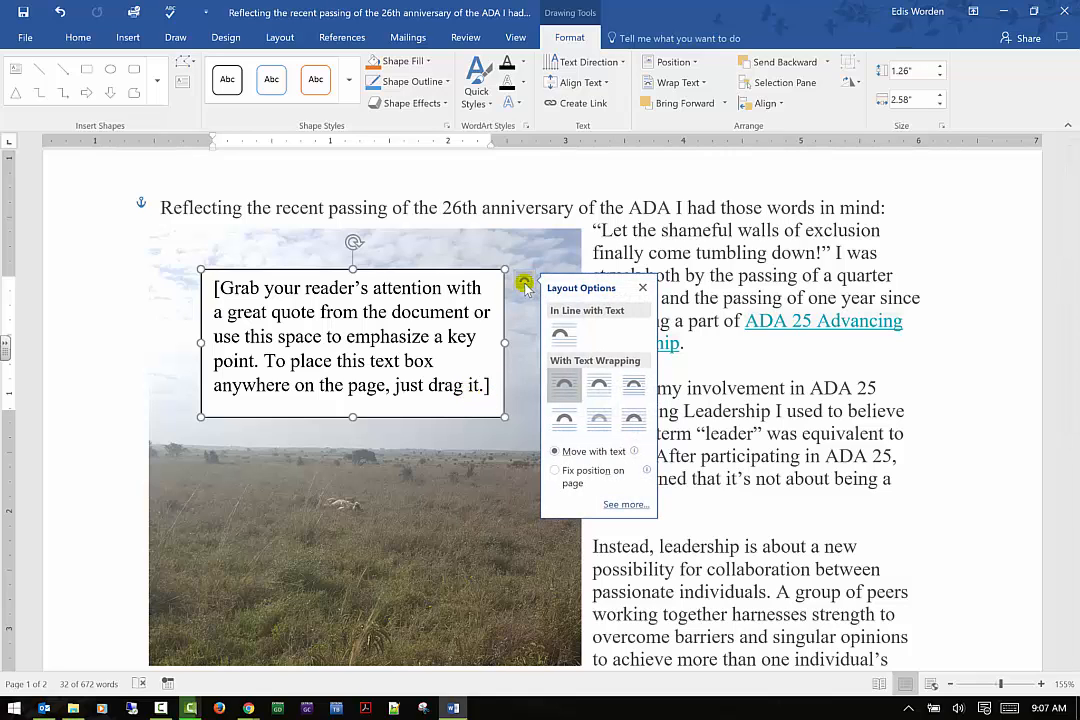
pyautogui.click(631, 422)
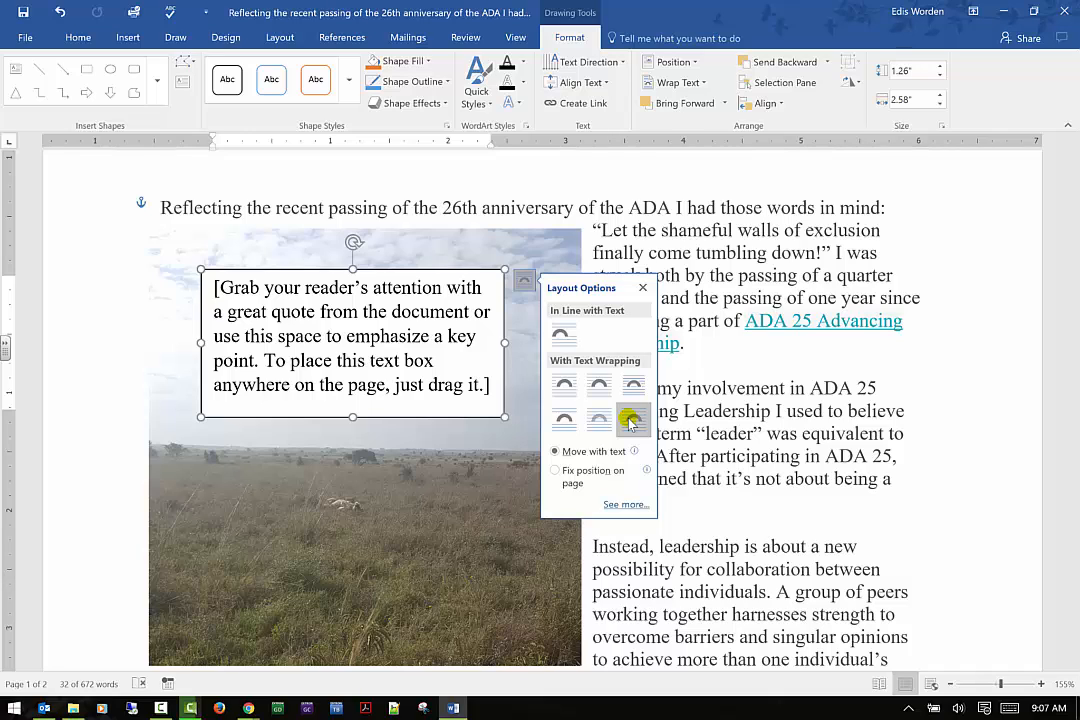
pyautogui.click(620, 425)
pyautogui.click(600, 426)
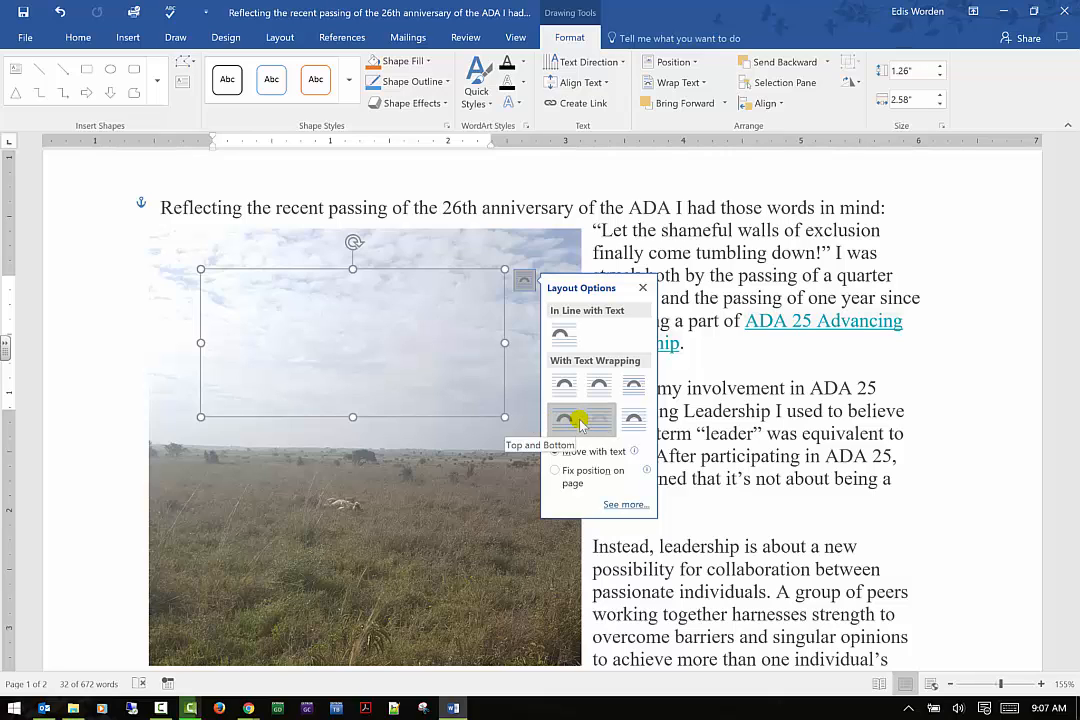
pyautogui.click(634, 383)
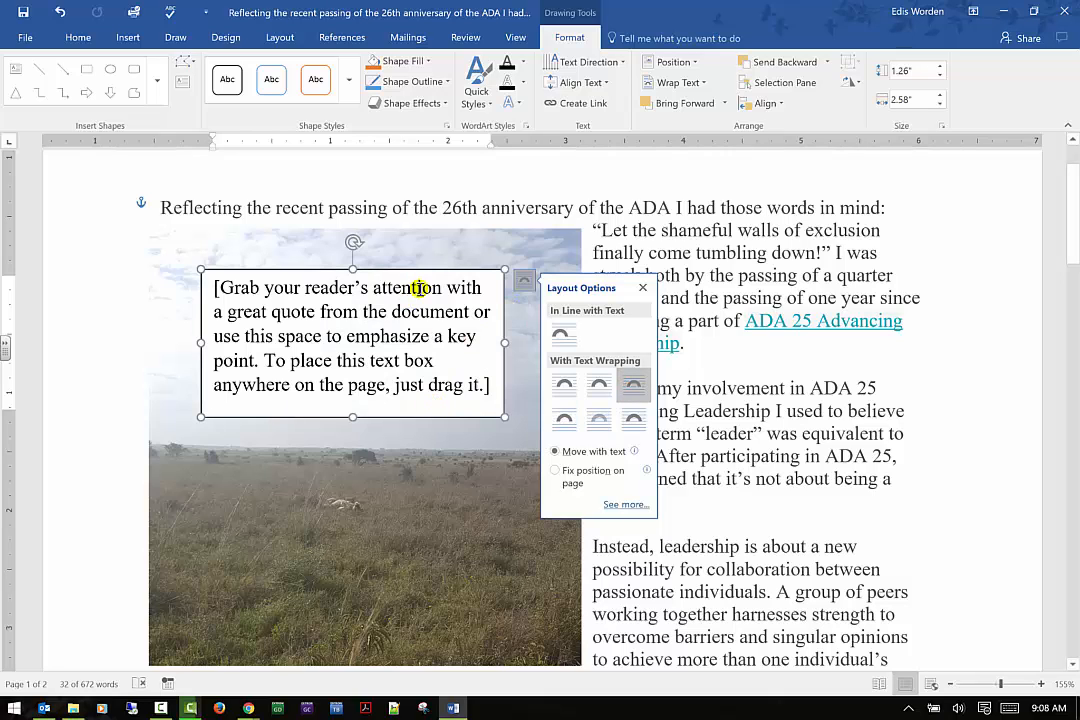
pyautogui.click(950, 309)
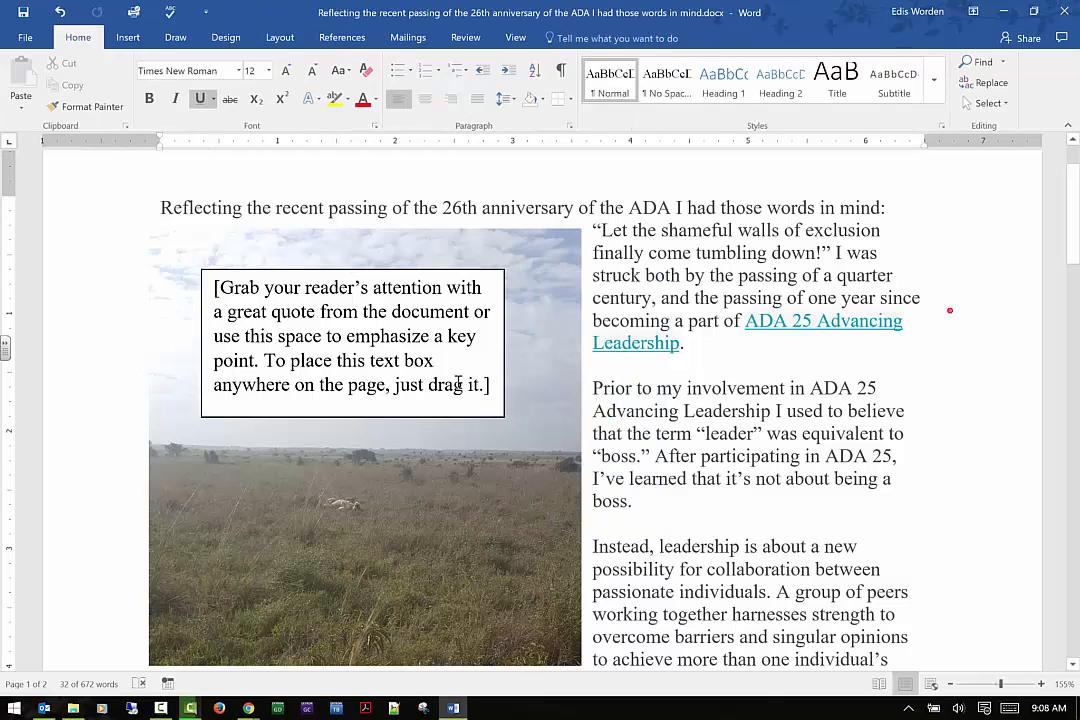
pyautogui.click(450, 287)
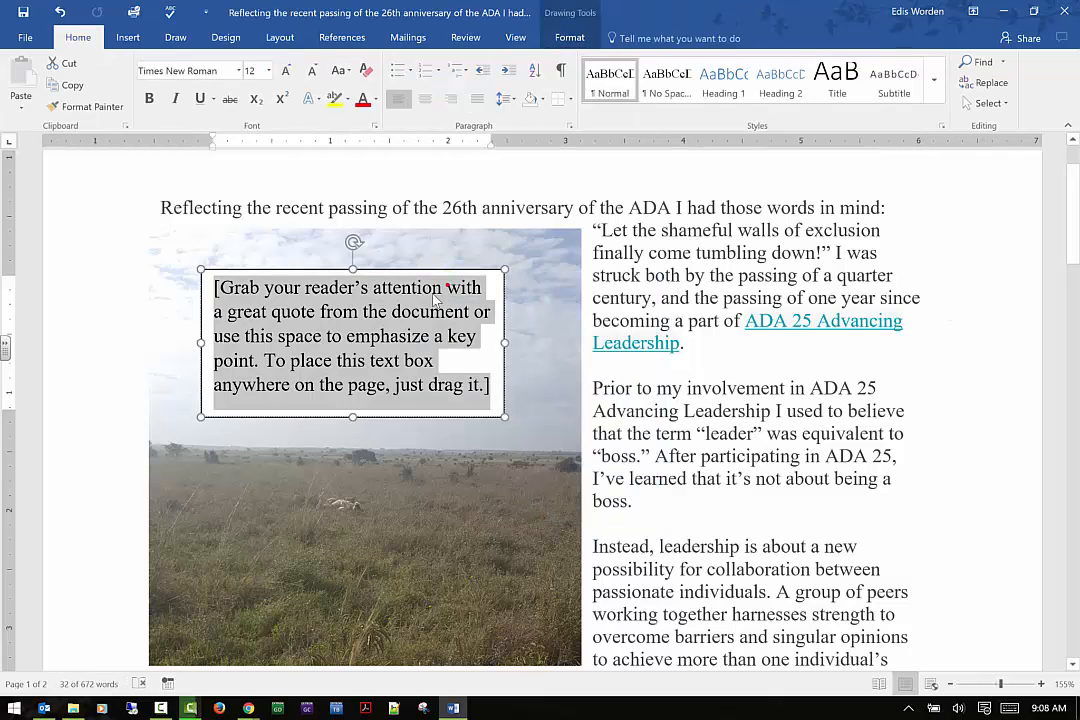
pyautogui.click(575, 36)
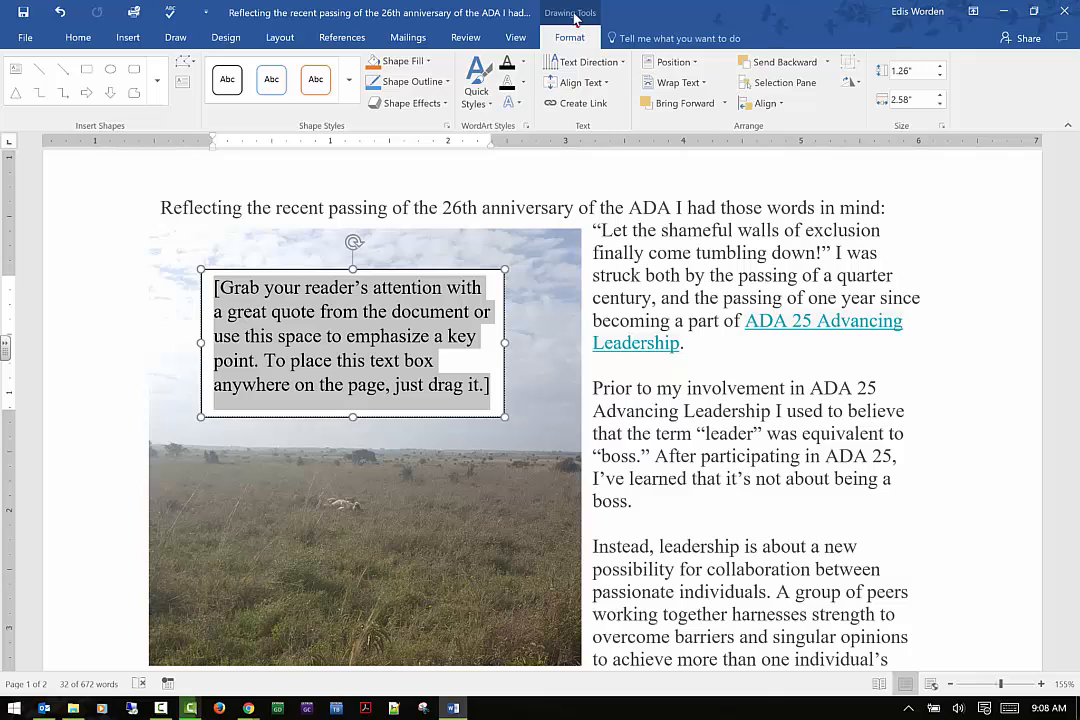
pyautogui.click(565, 40)
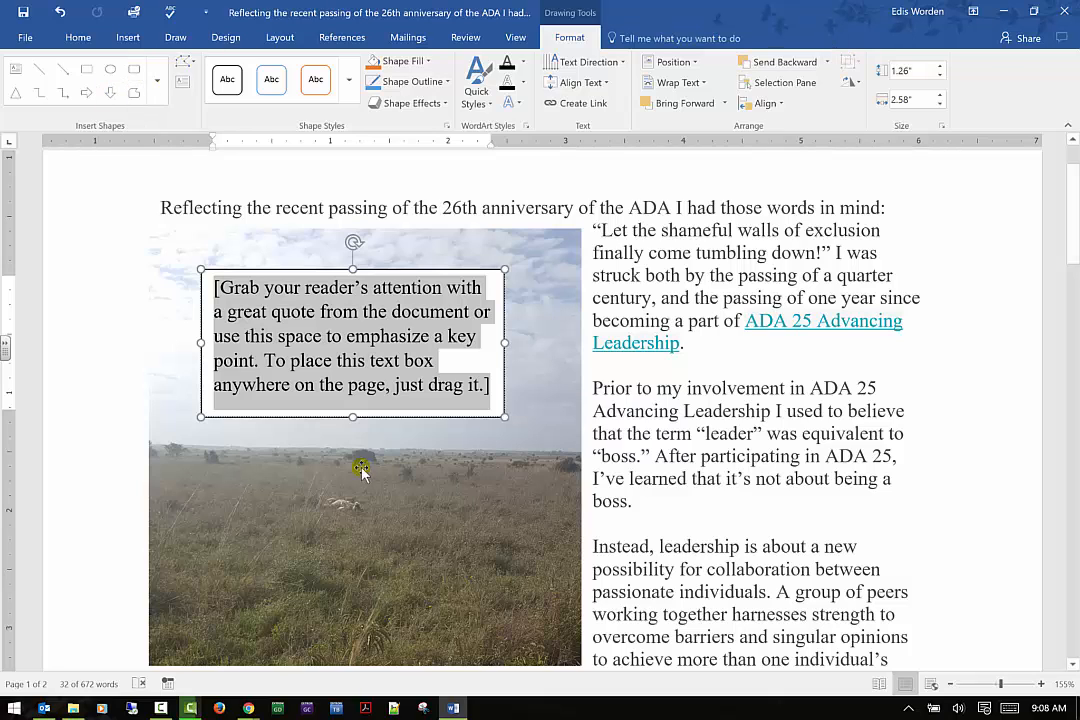
pyautogui.click(368, 507)
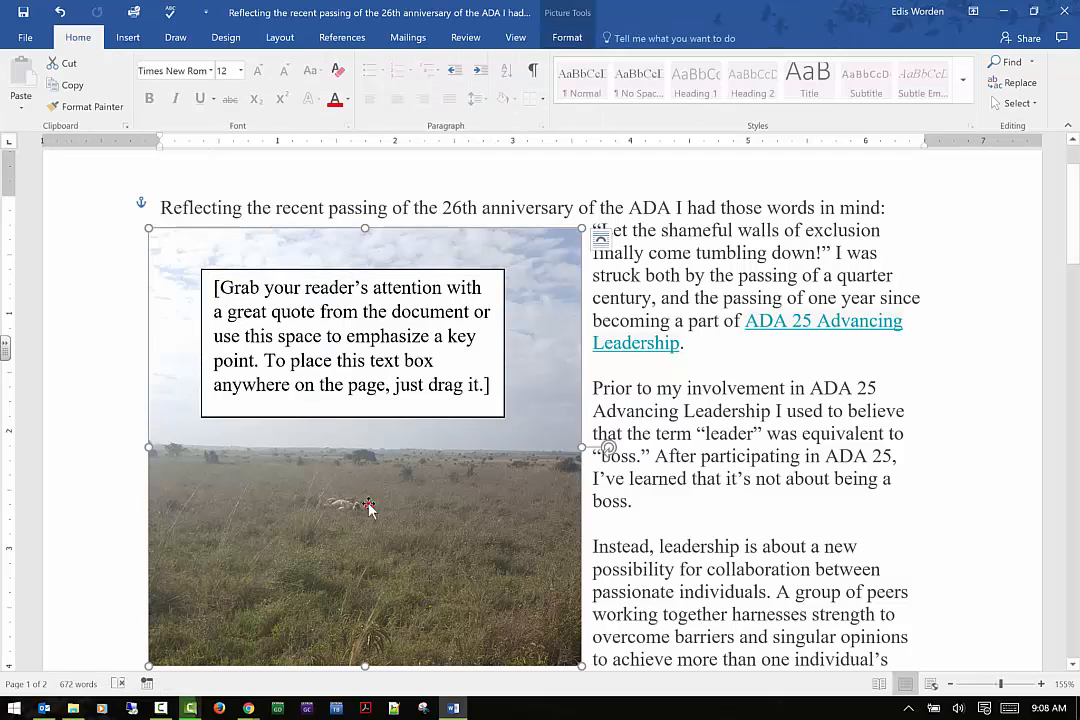
pyautogui.click(567, 37)
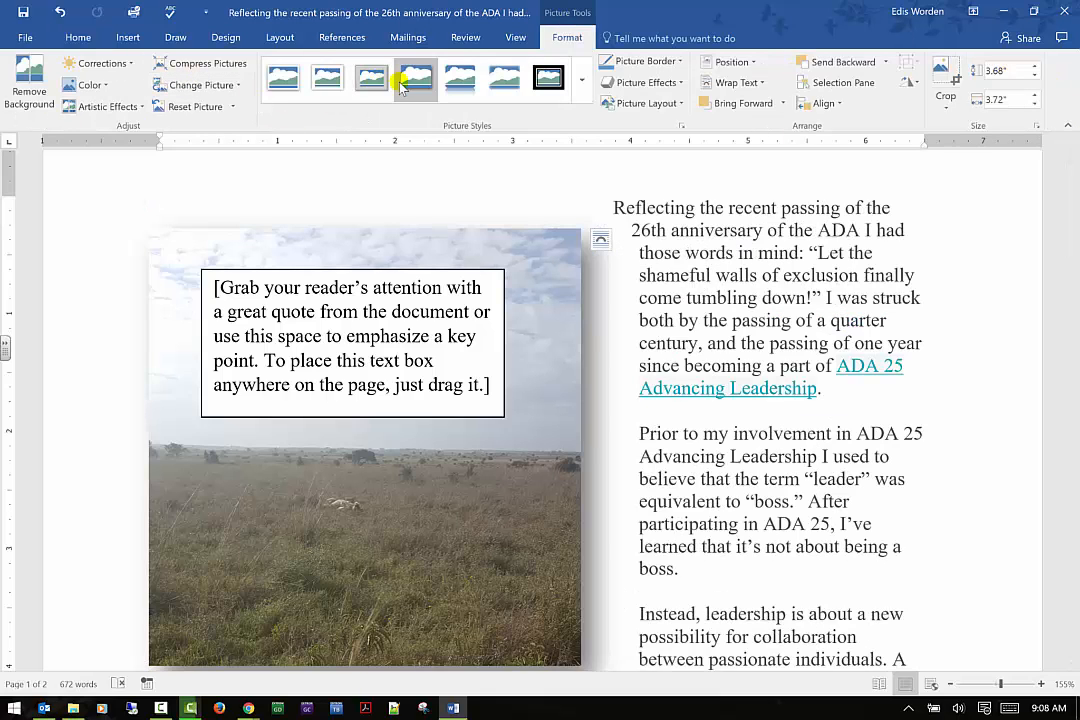
# Select the text box's placeholder text and set the box's shape fill to No Fill
pyautogui.tripleClick(360, 343)
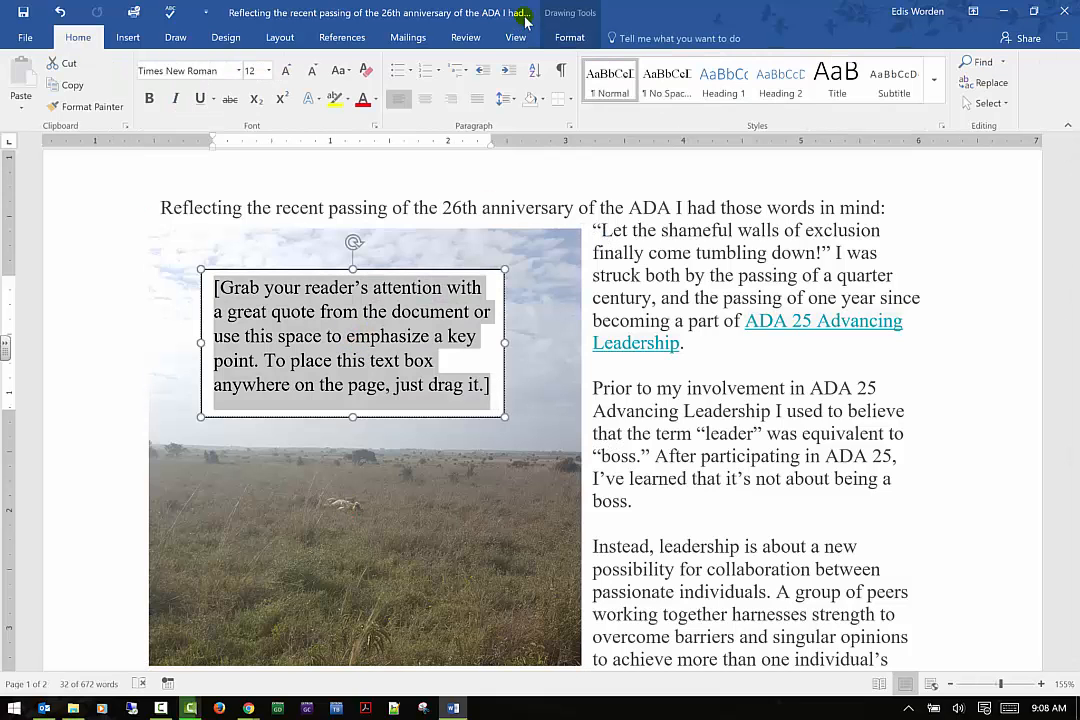
pyautogui.click(558, 38)
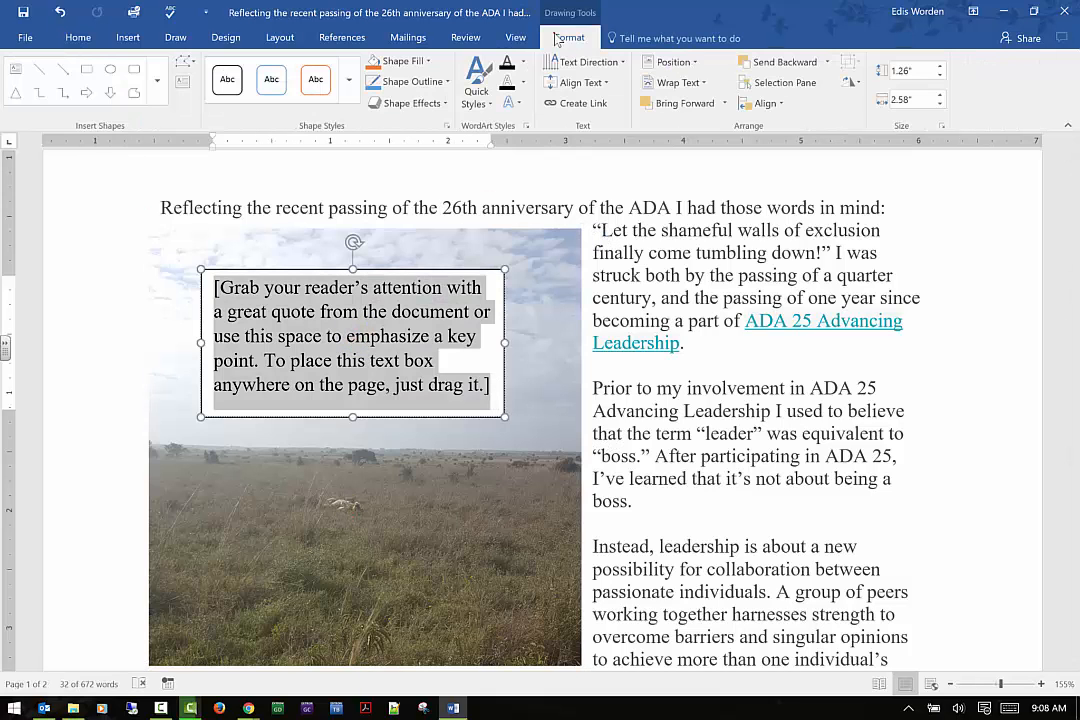
pyautogui.click(405, 61)
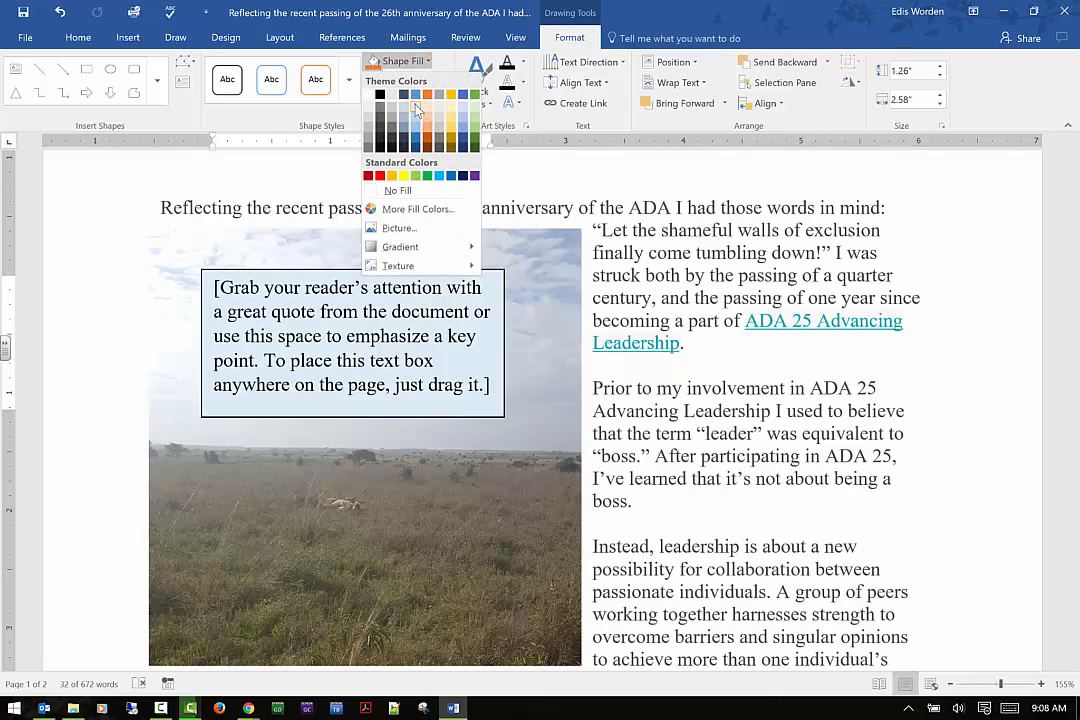
pyautogui.click(397, 190)
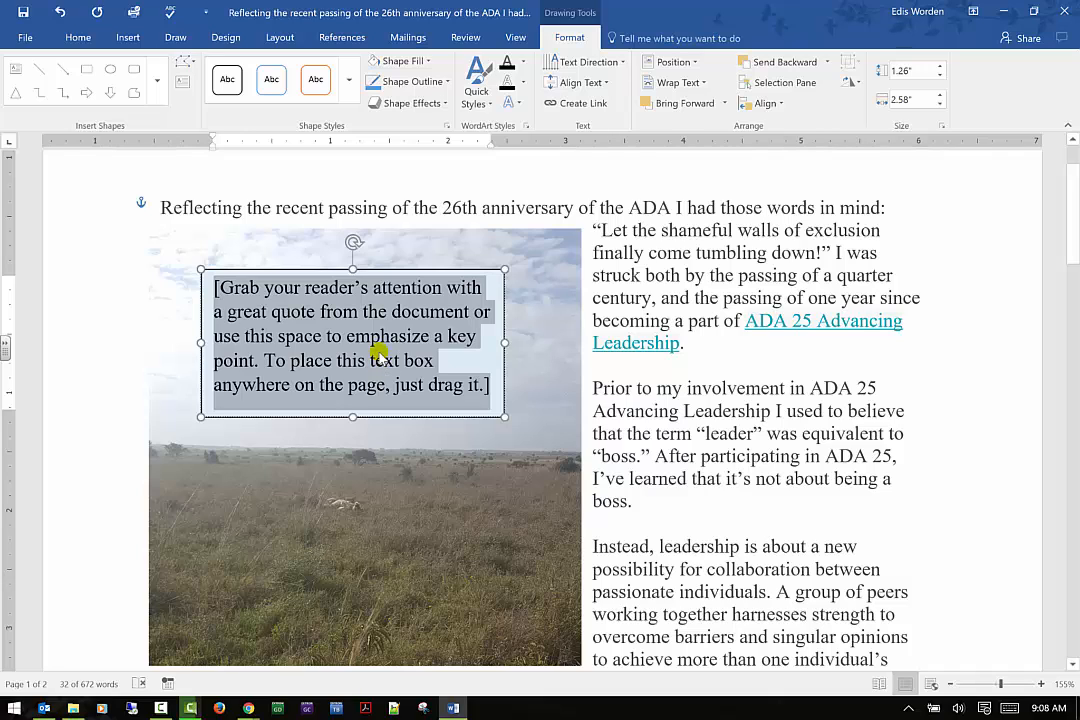
# Replace the placeholder text with the caption Lioness acting like a kitty cat
pyautogui.write('Lione')
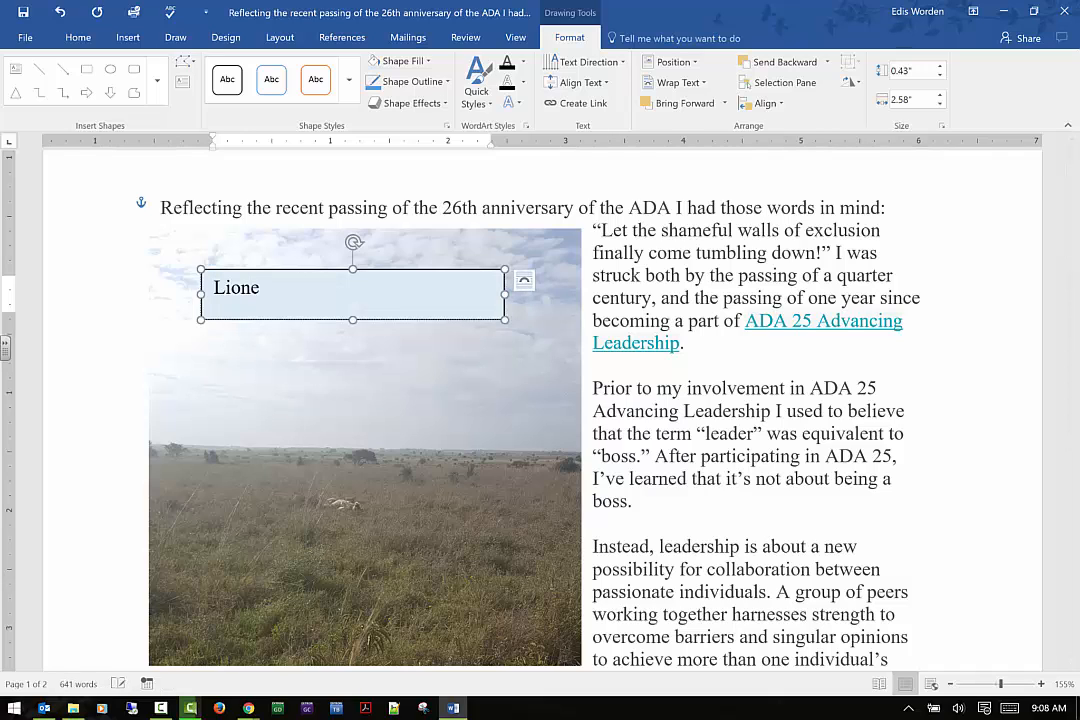
pyautogui.write('ss actin')
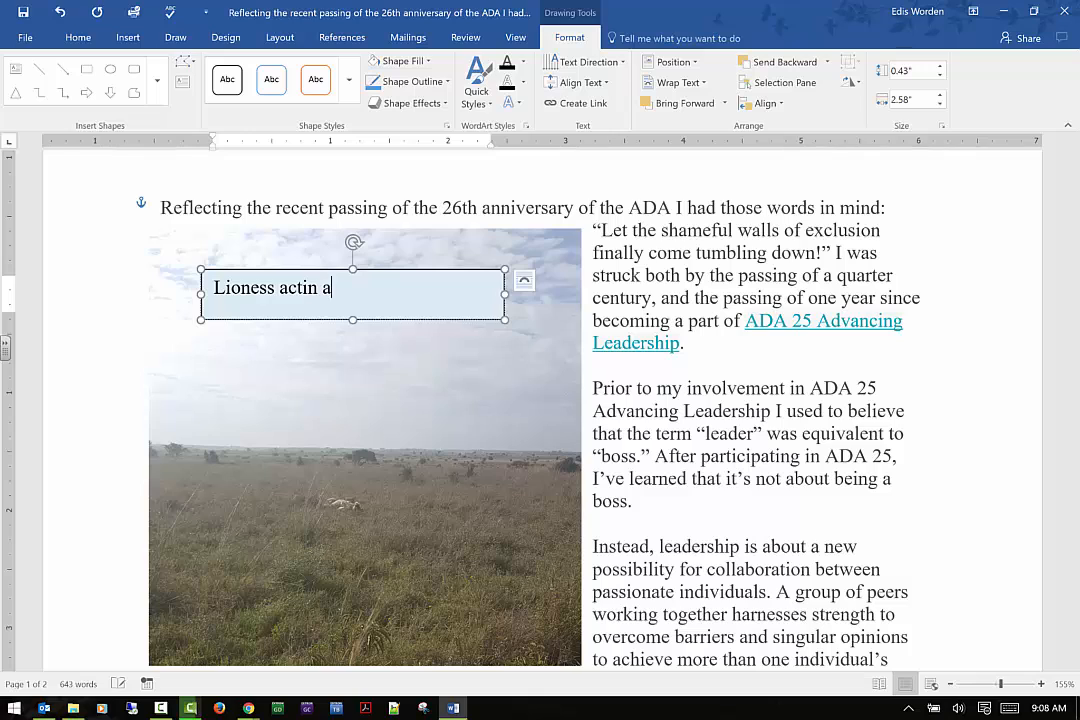
pyautogui.write('g like a')
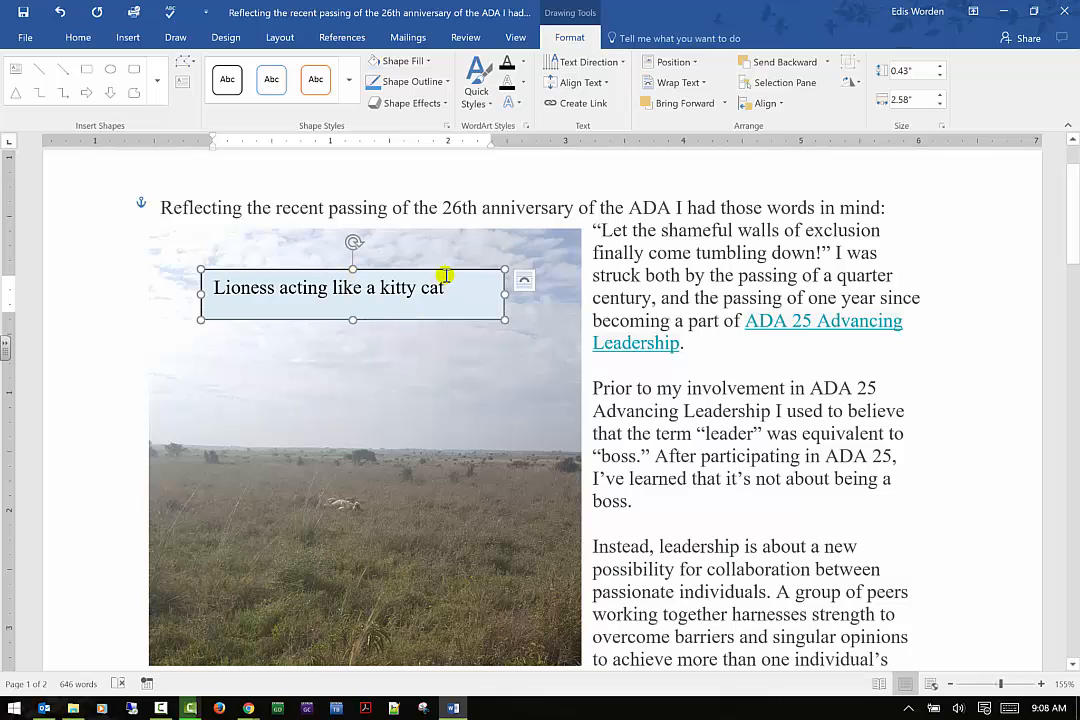
# Move the caption text box to the top edge of the picture and set its shape fill to No Fill
pyautogui.moveTo(448, 266); pyautogui.dragTo(425, 228)
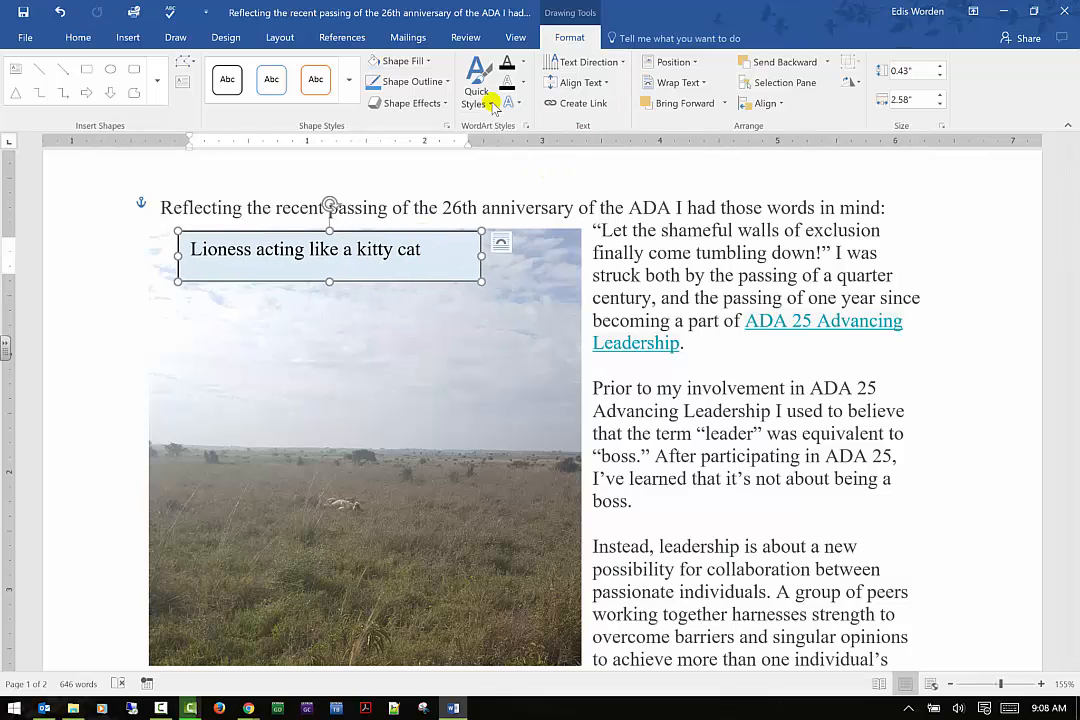
pyautogui.click(412, 62)
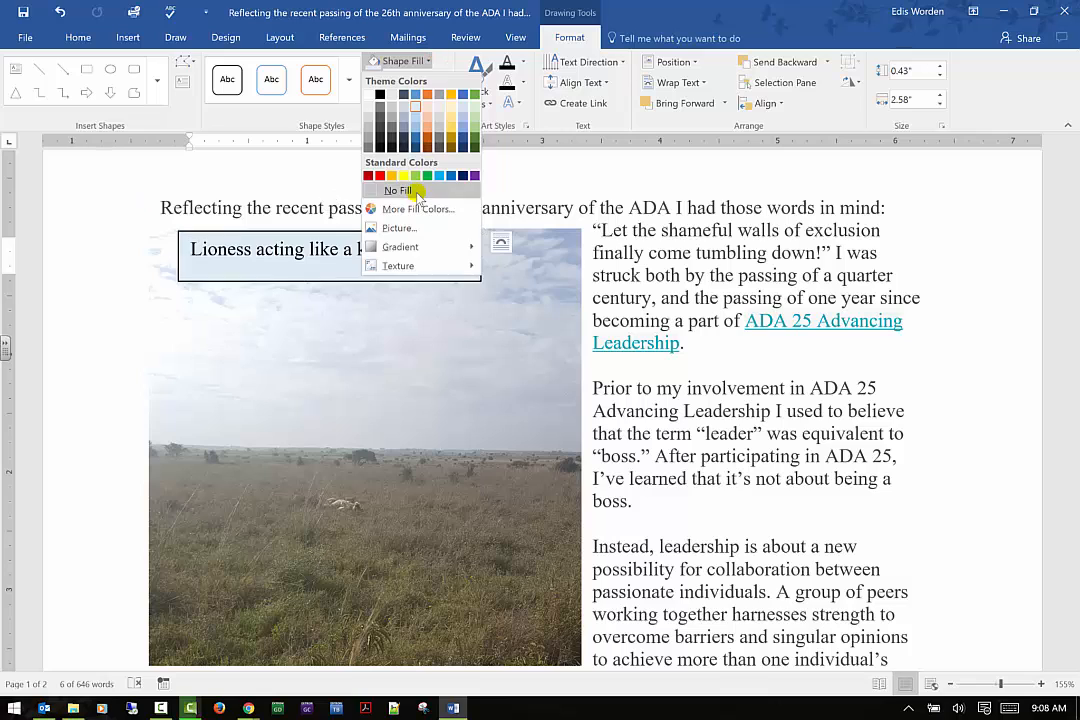
pyautogui.click(405, 190)
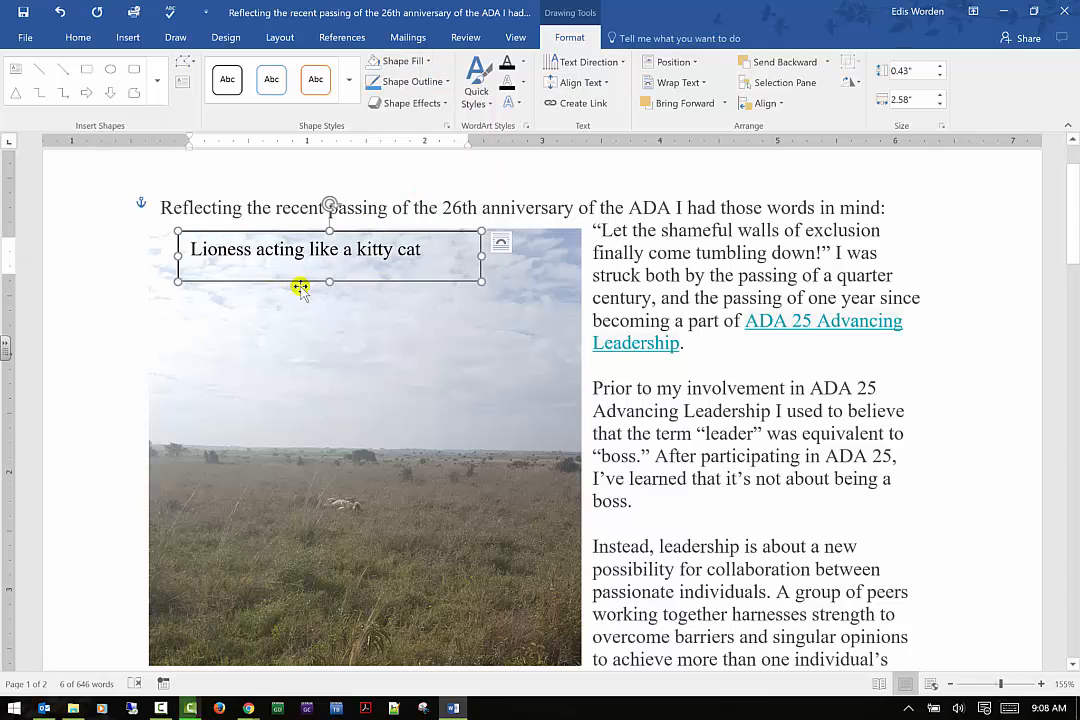
# Select the caption text box and set its shape outline to Dark Blue
pyautogui.click(297, 321)
pyautogui.click(321, 284)
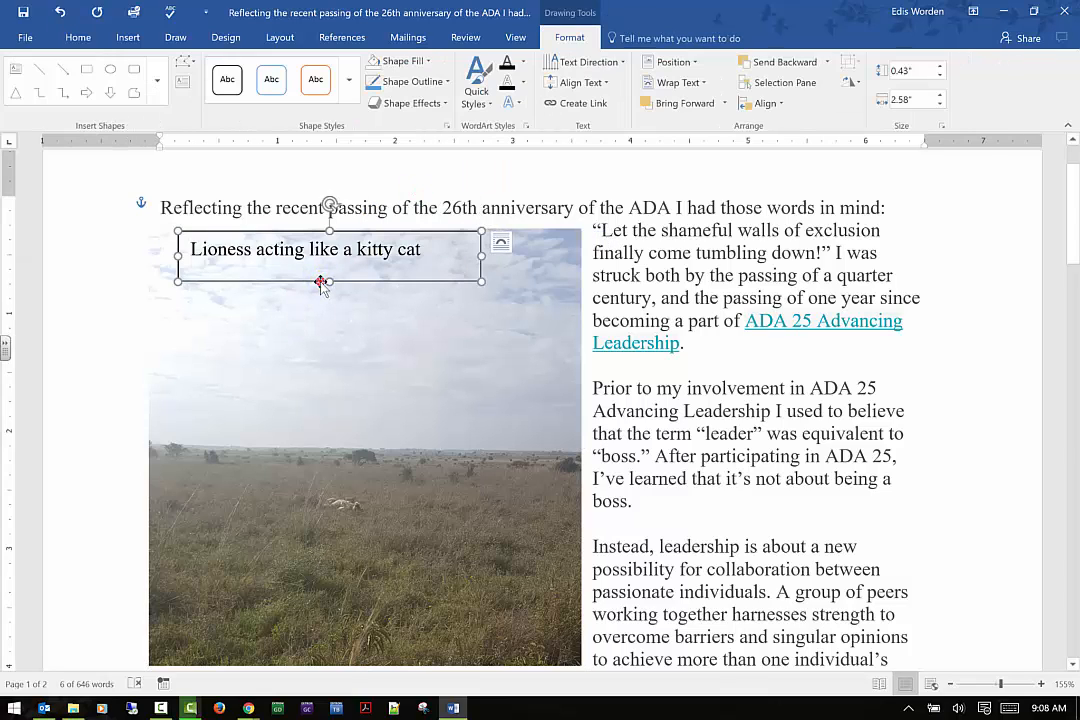
pyautogui.click(441, 86)
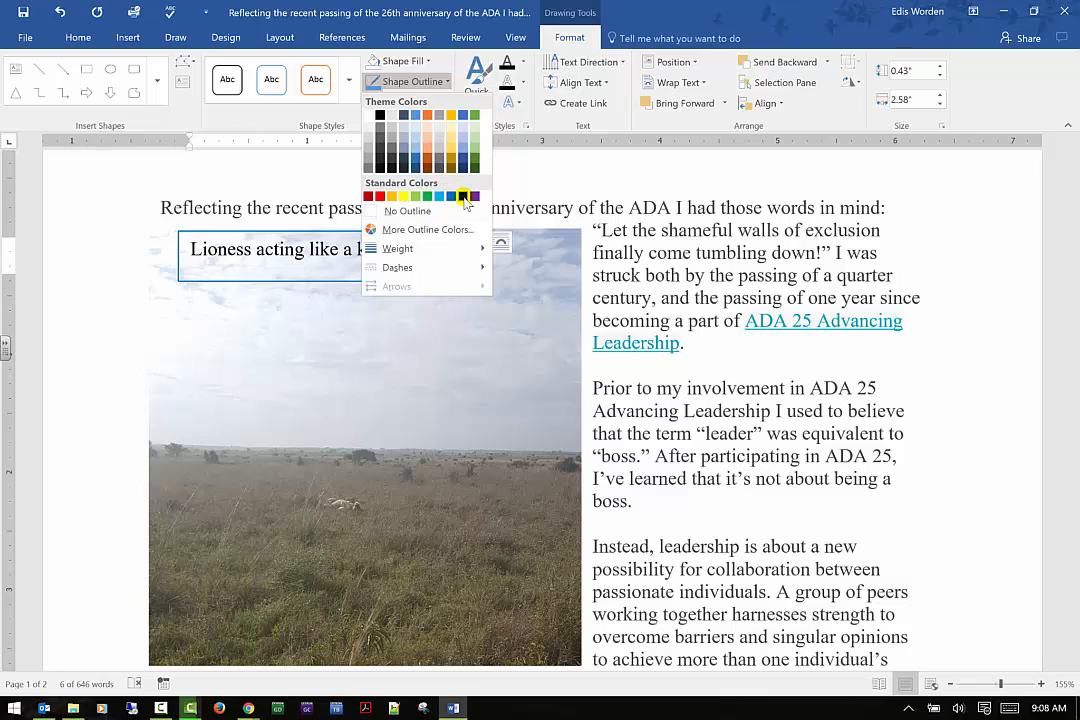
pyautogui.click(463, 198)
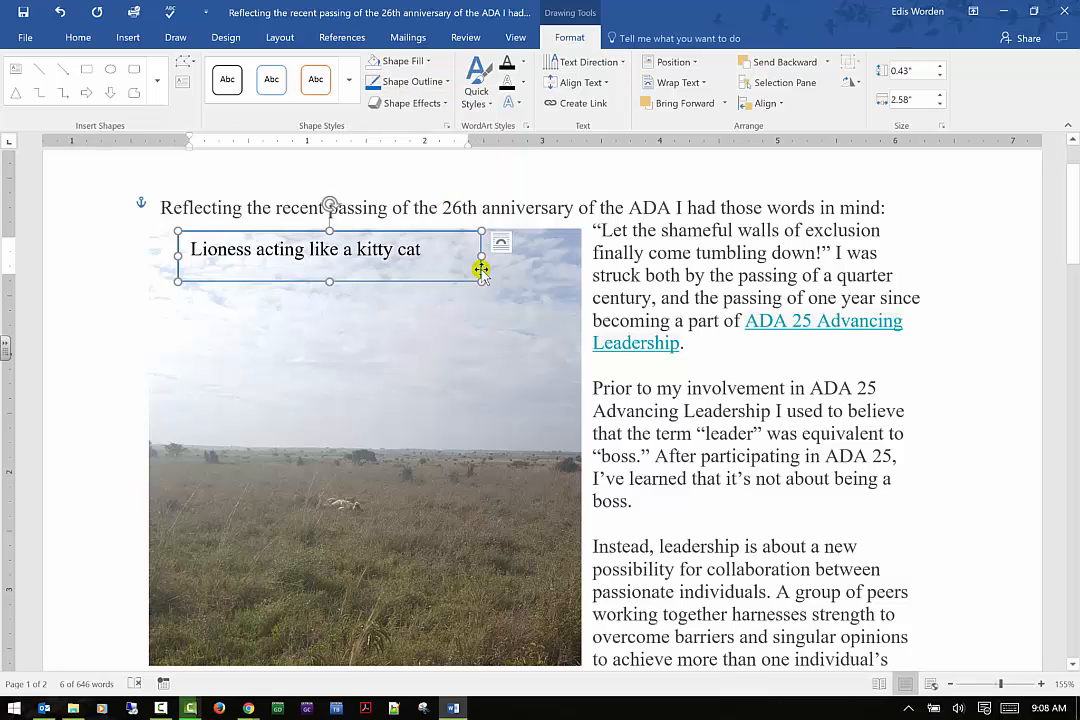
# Apply a 3-D preset shape effect to the caption text box
pyautogui.click(416, 104)
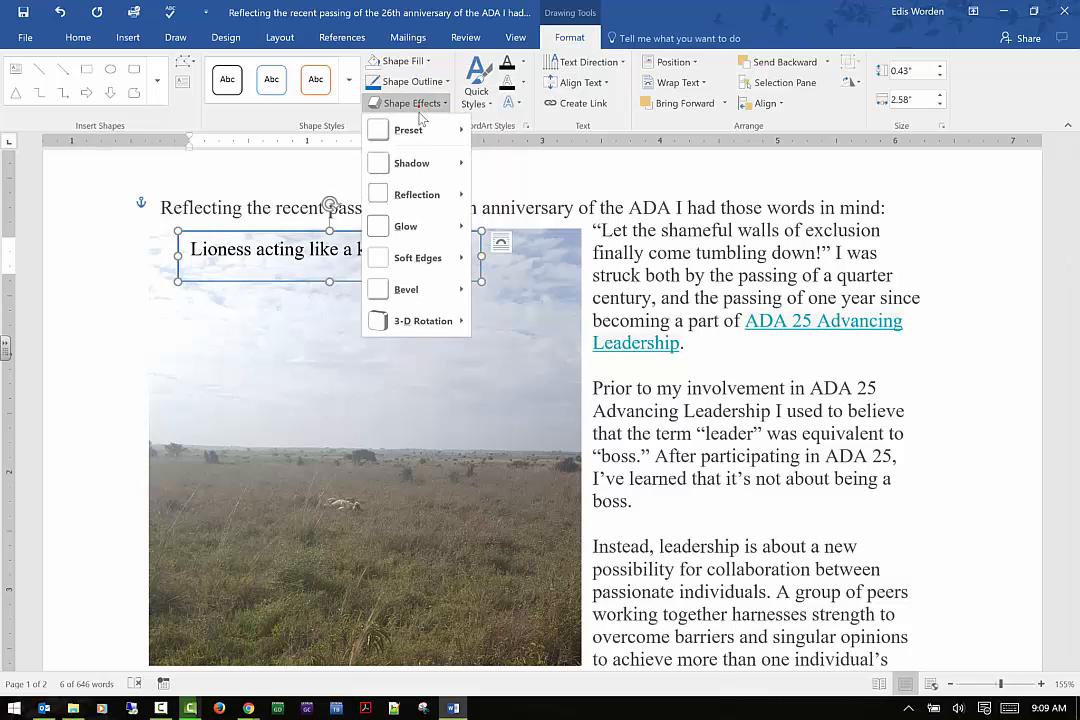
pyautogui.moveTo(414, 132)
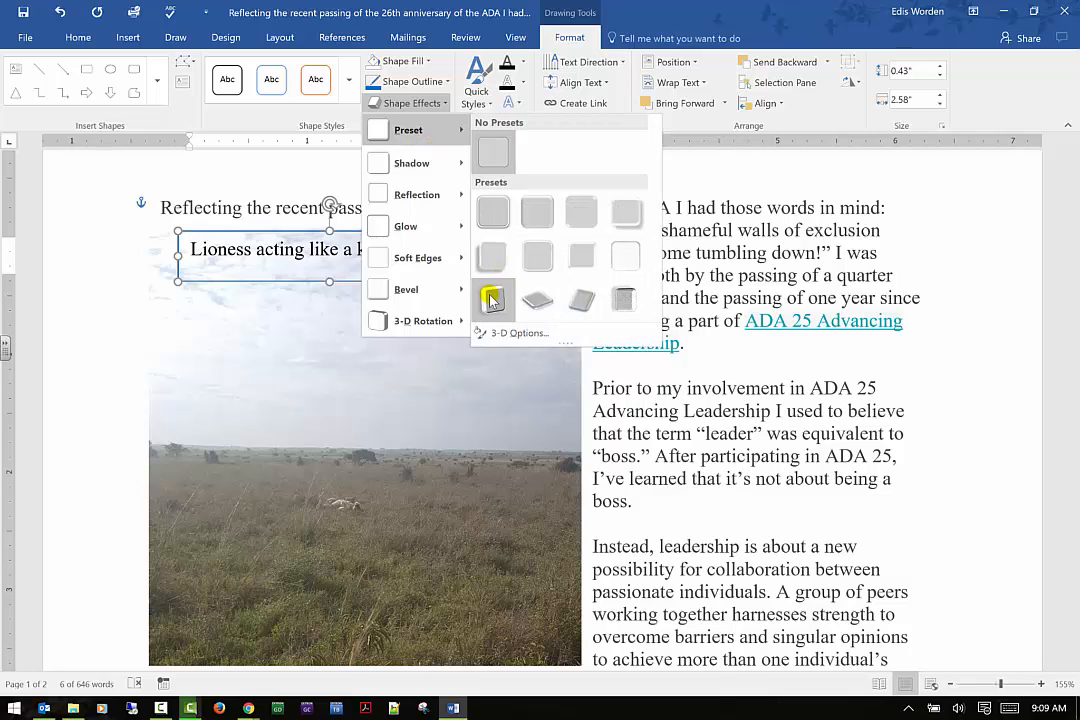
pyautogui.click(492, 300)
pyautogui.click(397, 357)
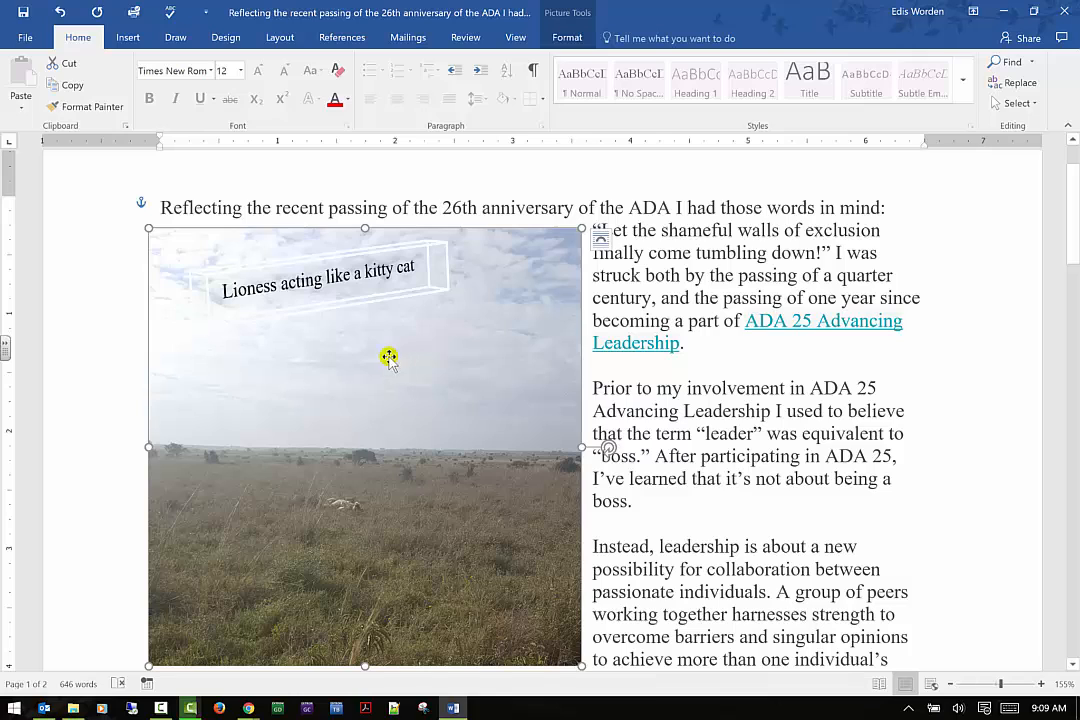
# Draw an arrow line from the caption text box down to the lioness in the photo
pyautogui.click(270, 287)
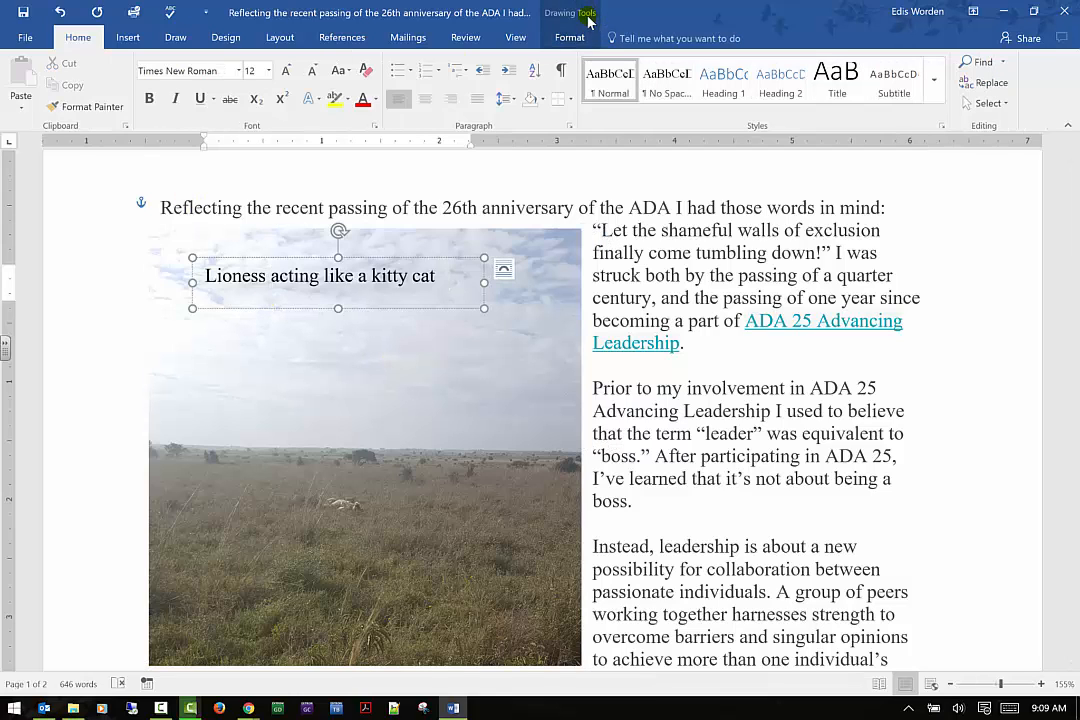
pyautogui.click(570, 38)
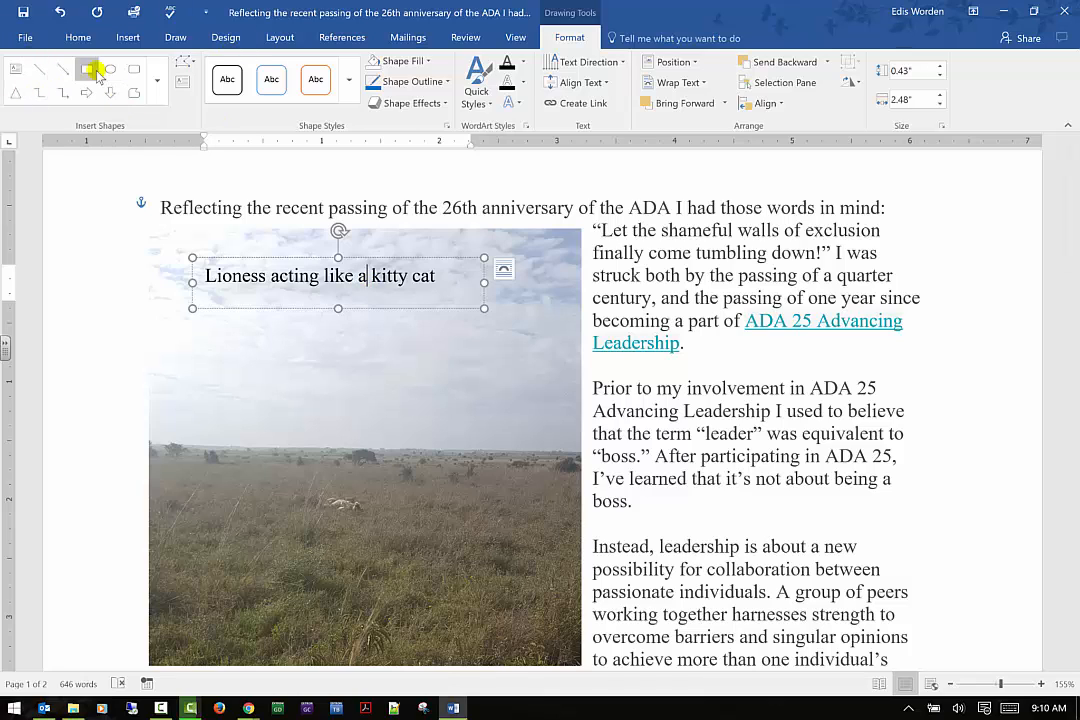
pyautogui.click(61, 72)
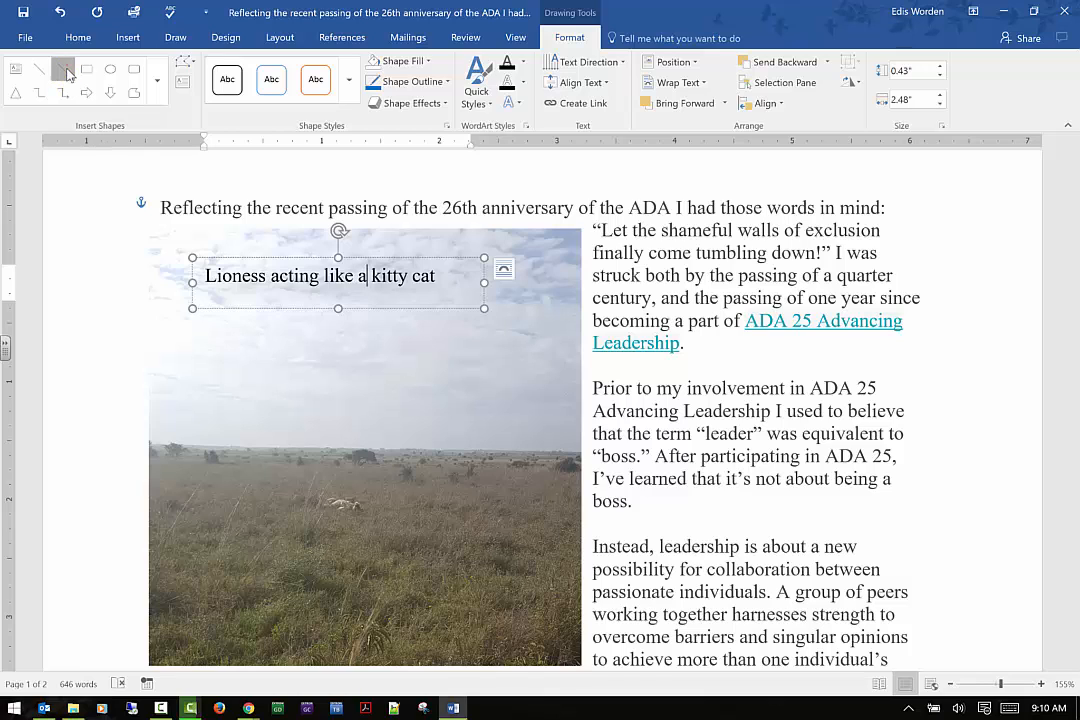
pyautogui.moveTo(321, 293); pyautogui.dragTo(340, 497)
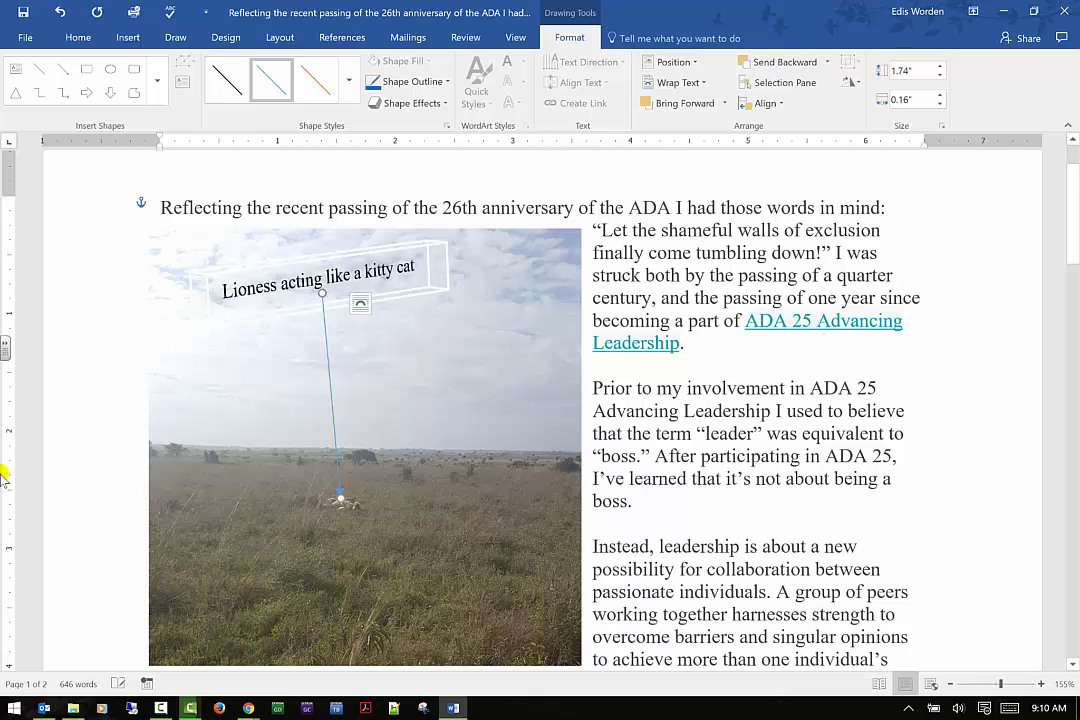
pyautogui.click(406, 361)
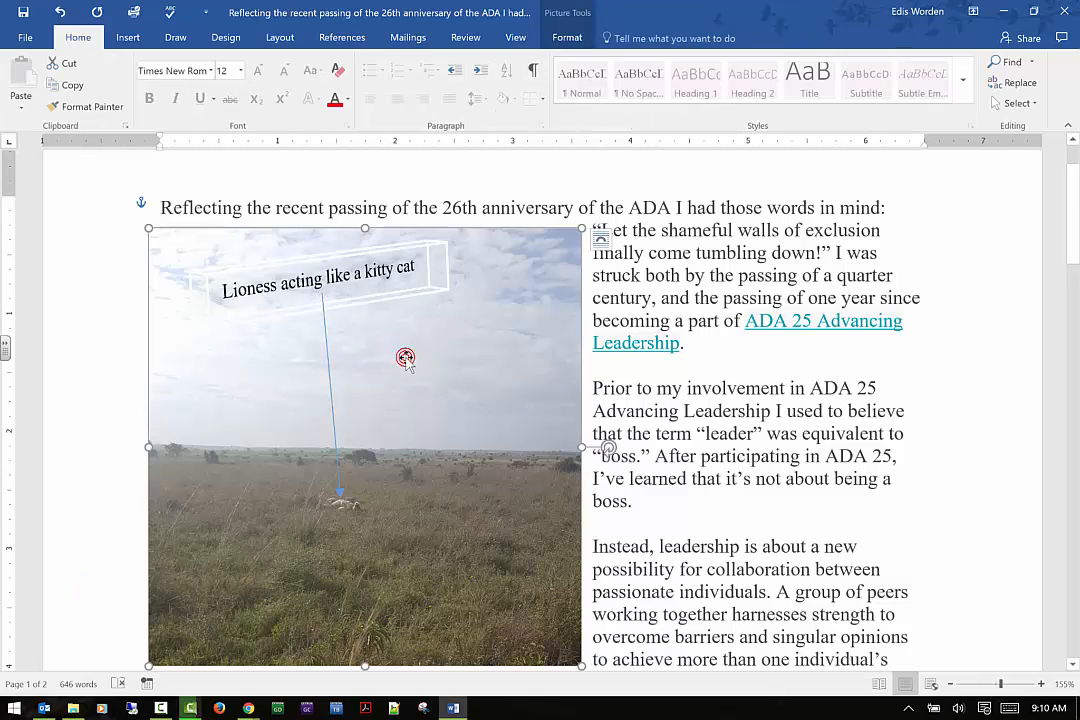
# Select the caption text box and rotate all its text 90°
pyautogui.click(584, 38)
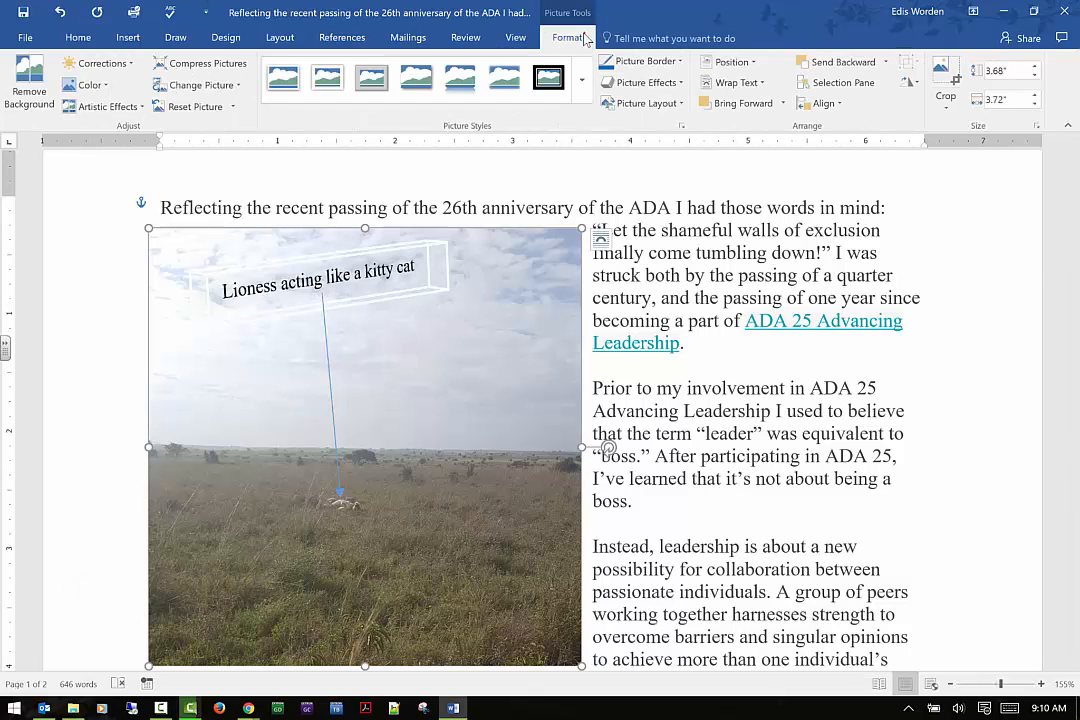
pyautogui.click(345, 289)
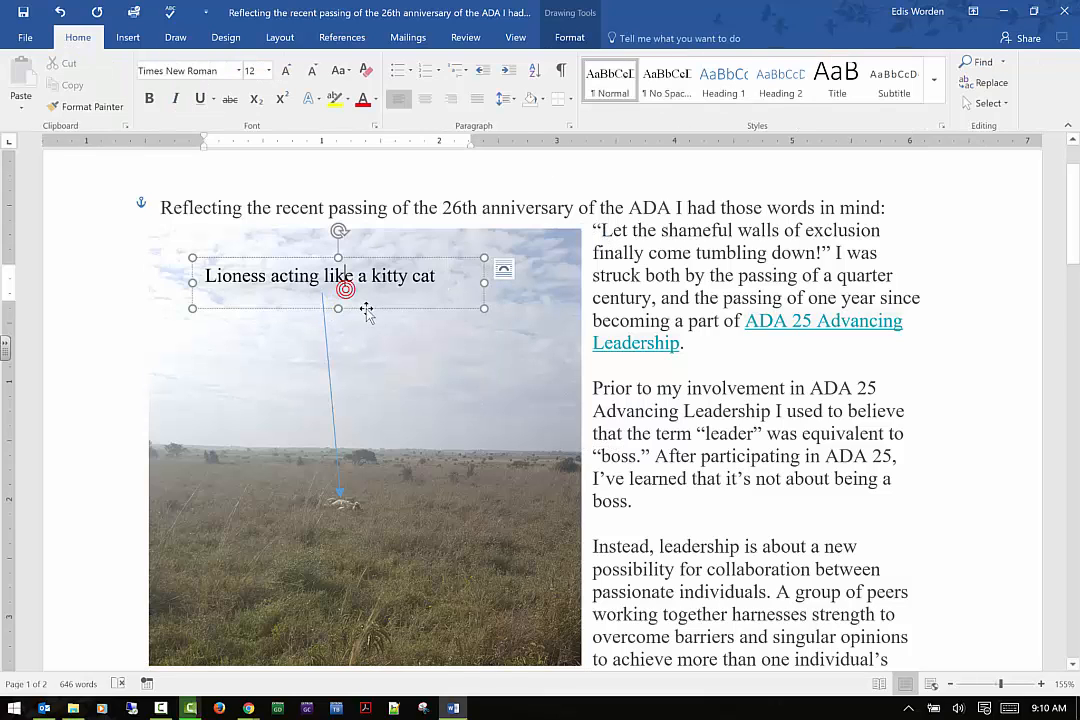
pyautogui.click(567, 38)
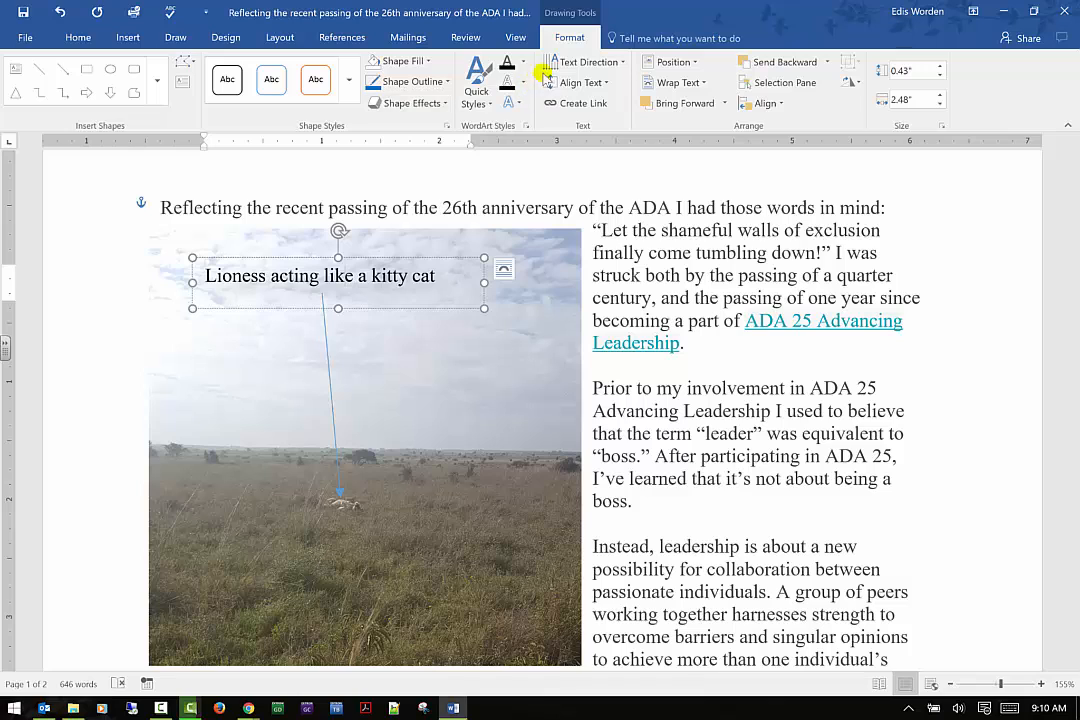
pyautogui.click(621, 63)
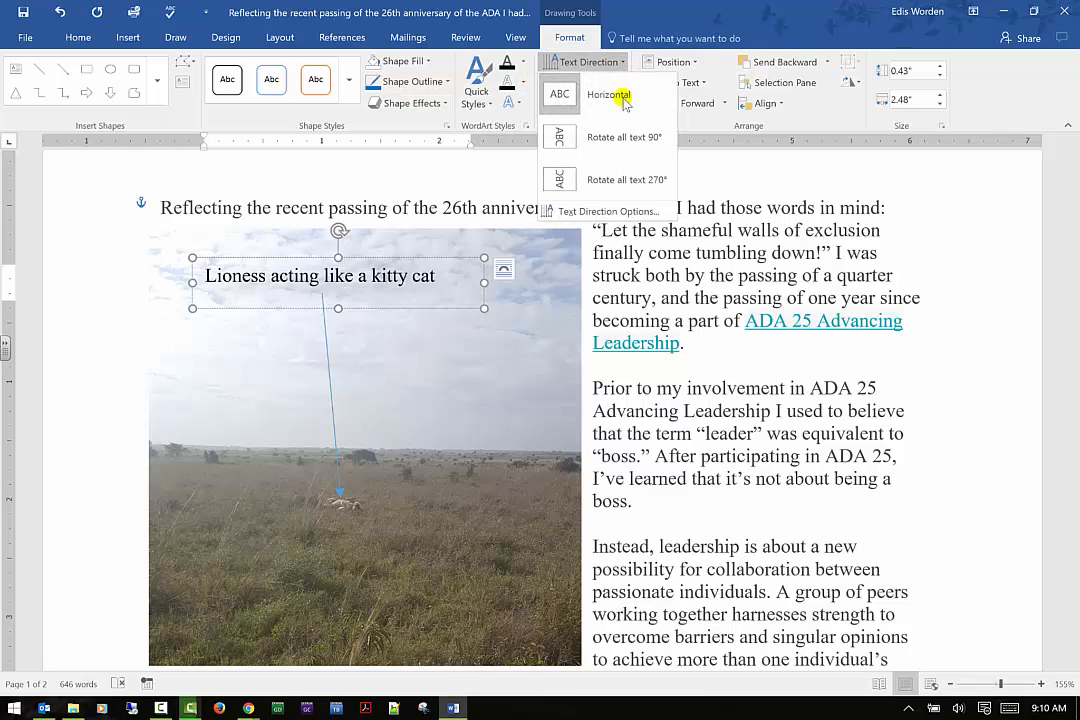
pyautogui.click(623, 136)
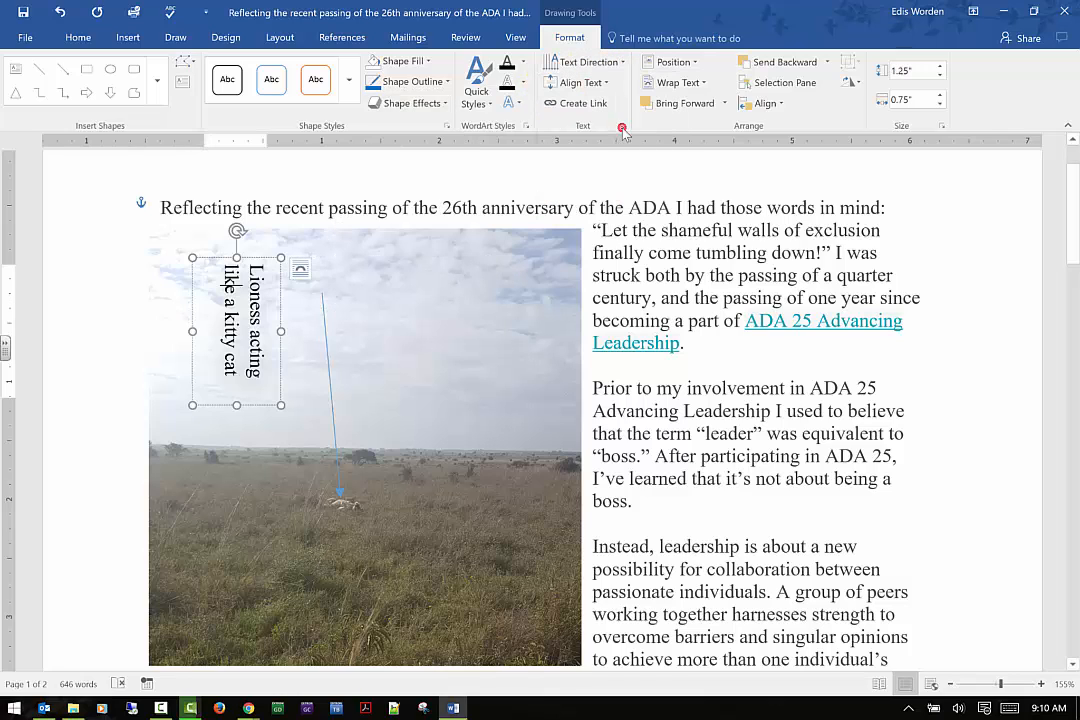
# Move the arrow's starting point onto the rotated caption text box
pyautogui.click(323, 297)
pyautogui.moveTo(323, 297); pyautogui.dragTo(264, 330)
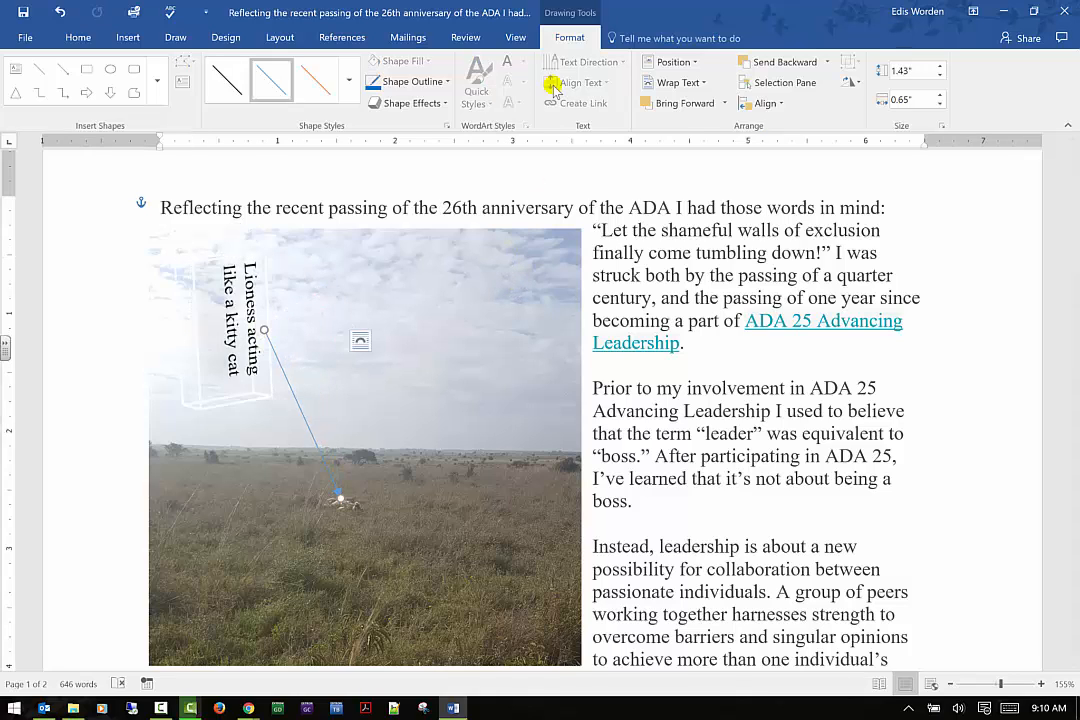
# Set the caption text box's text alignment to Right
pyautogui.click(224, 301)
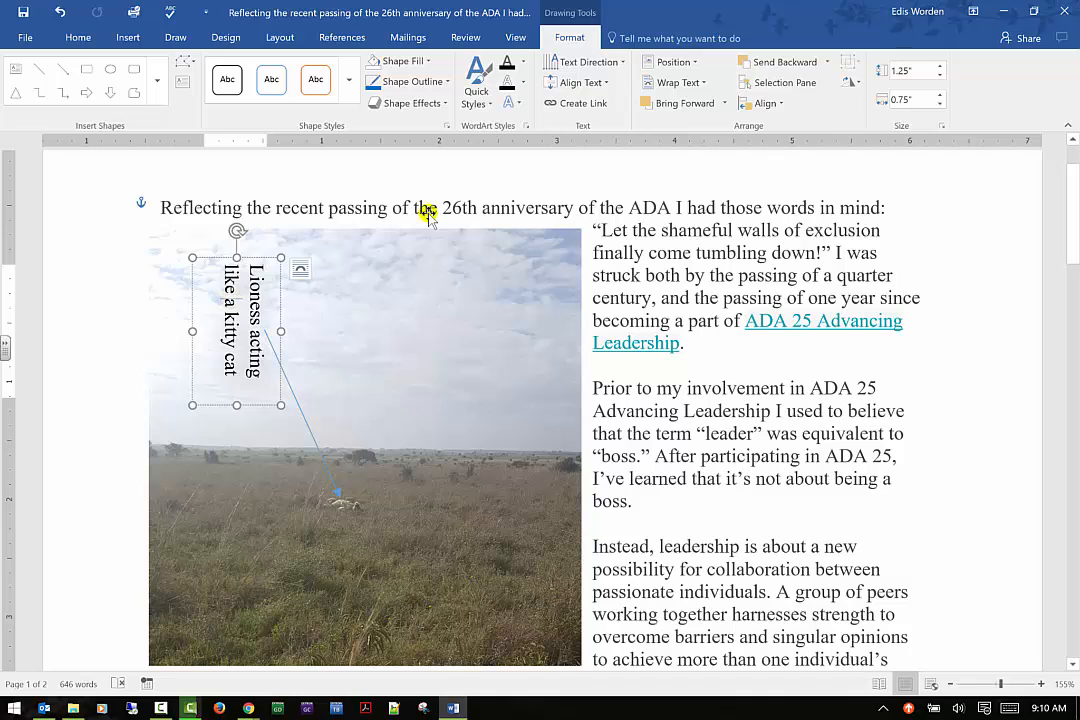
pyautogui.click(608, 84)
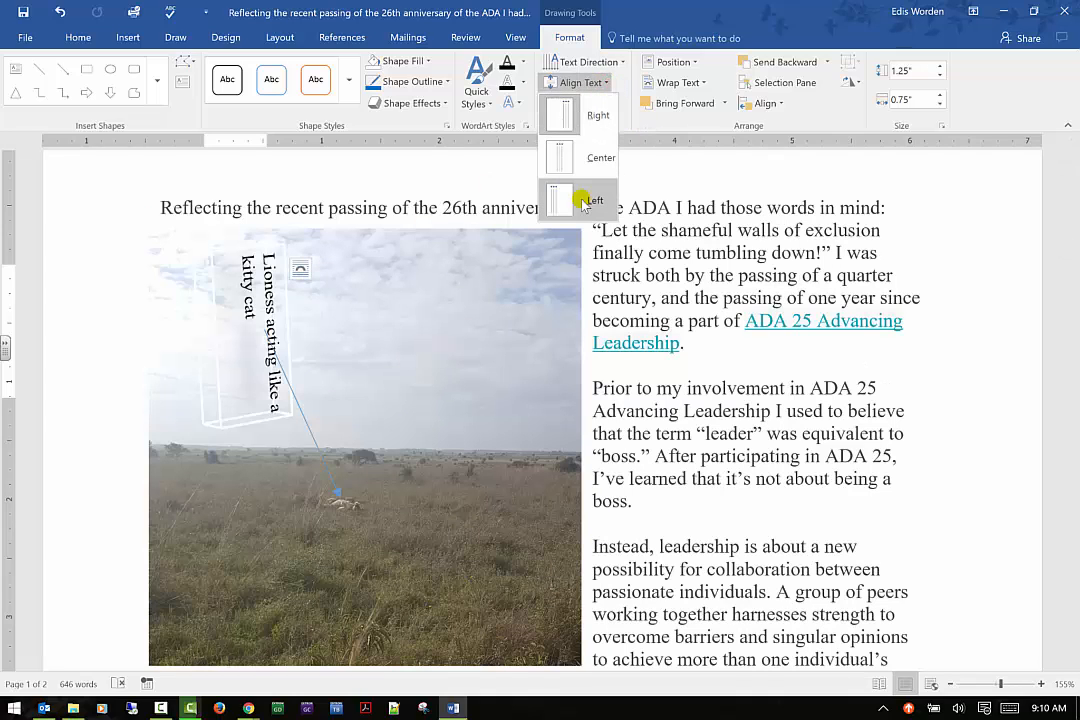
pyautogui.click(588, 115)
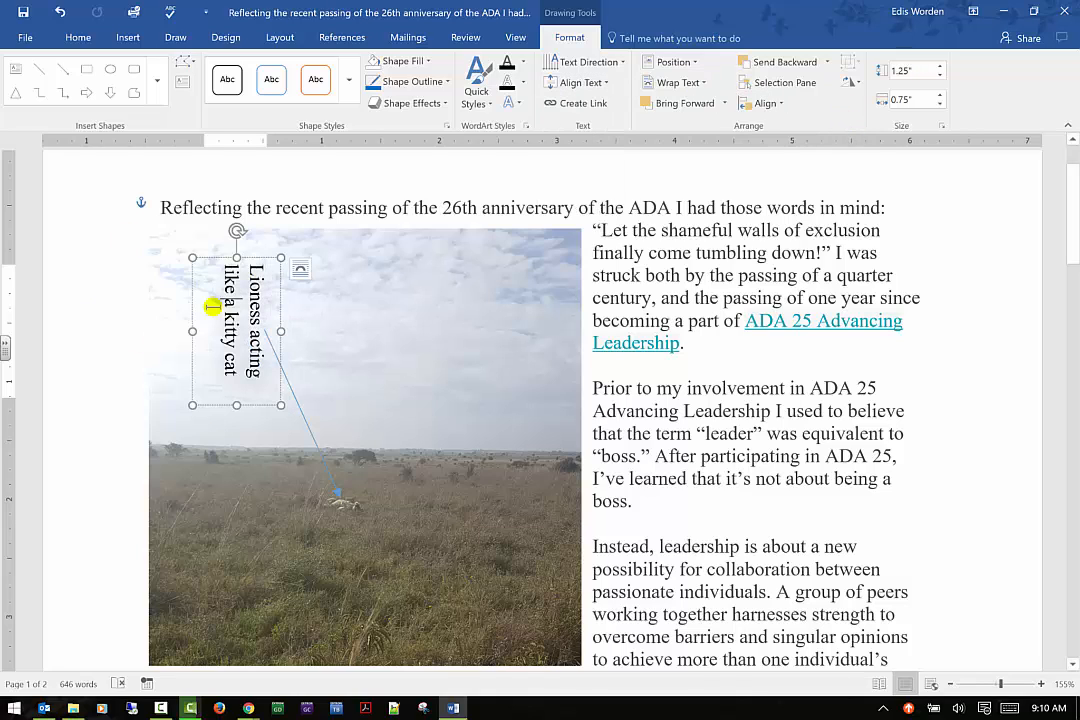
# Select the words Lioness acting and apply an orange WordArt quick style to them
pyautogui.click(487, 107)
pyautogui.click(526, 180)
pyautogui.moveTo(270, 380); pyautogui.dragTo(272, 262)
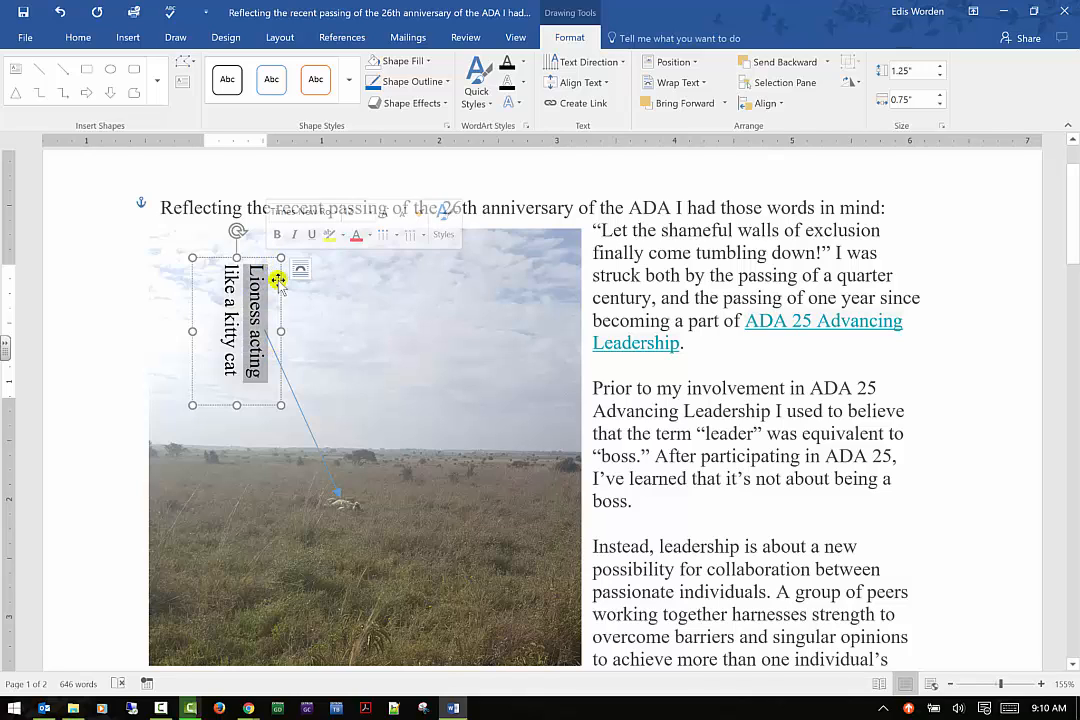
pyautogui.click(492, 84)
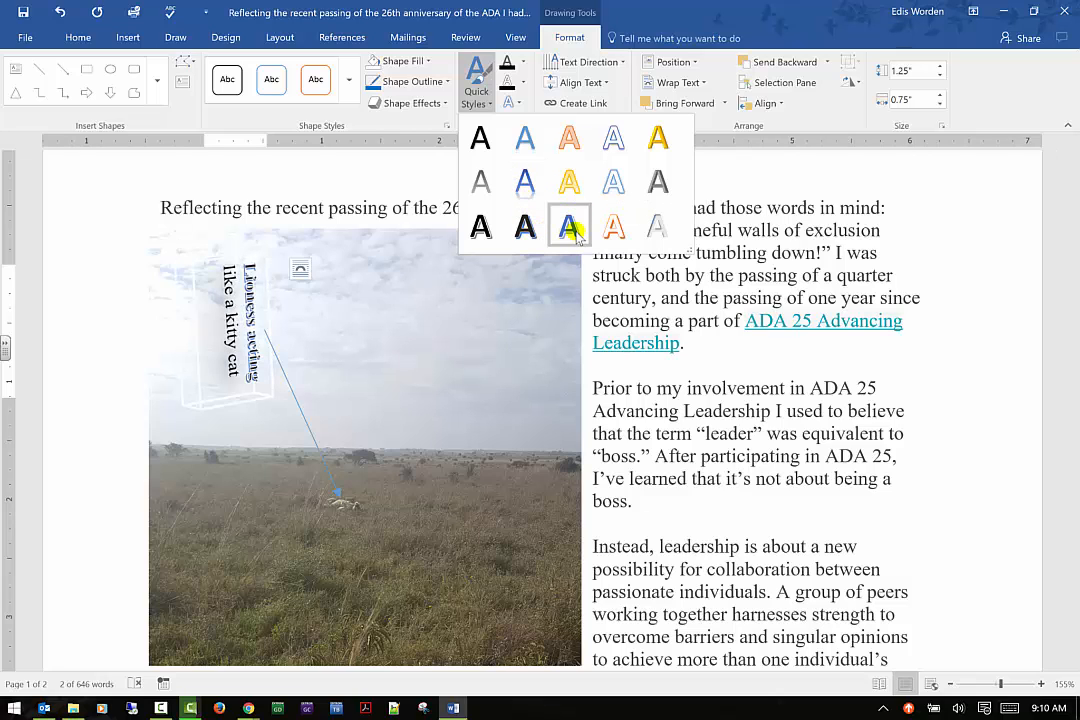
pyautogui.click(611, 236)
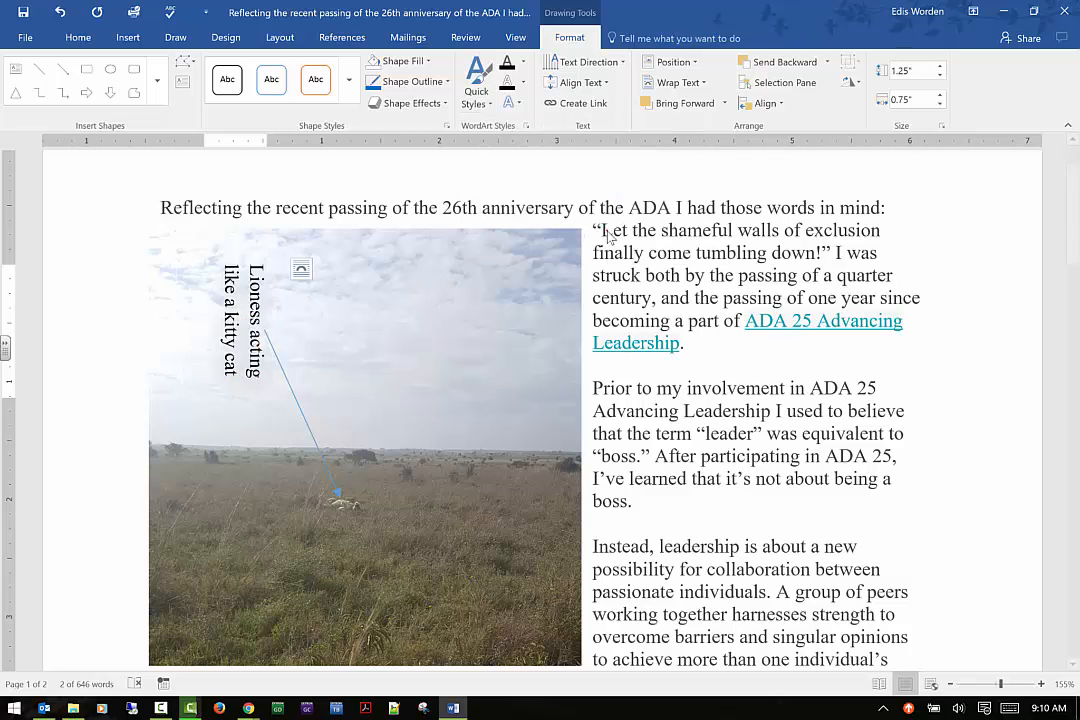
pyautogui.click(392, 306)
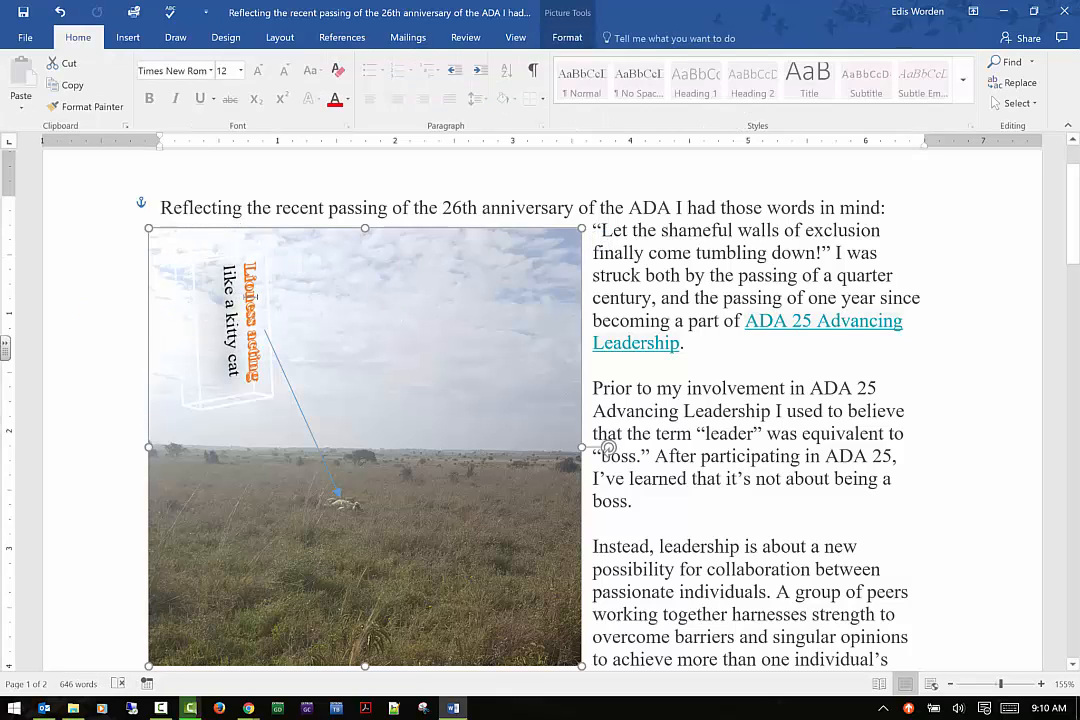
# Select the caption text box and bring it in front of text
pyautogui.click(190, 258)
pyautogui.click(588, 37)
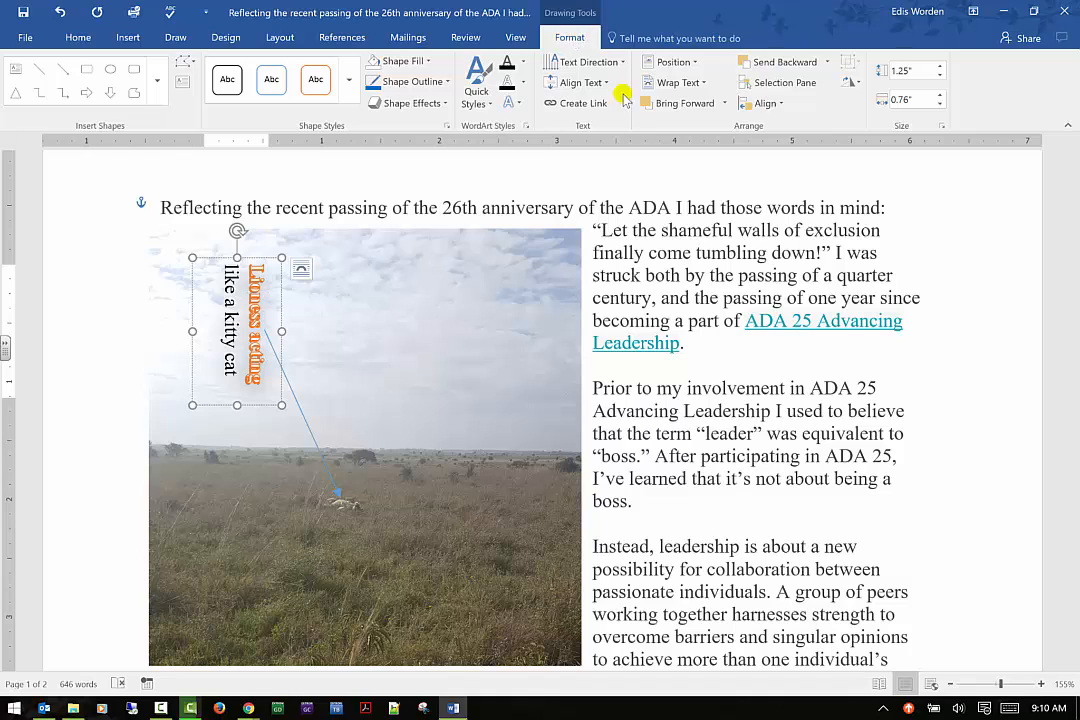
pyautogui.click(690, 64)
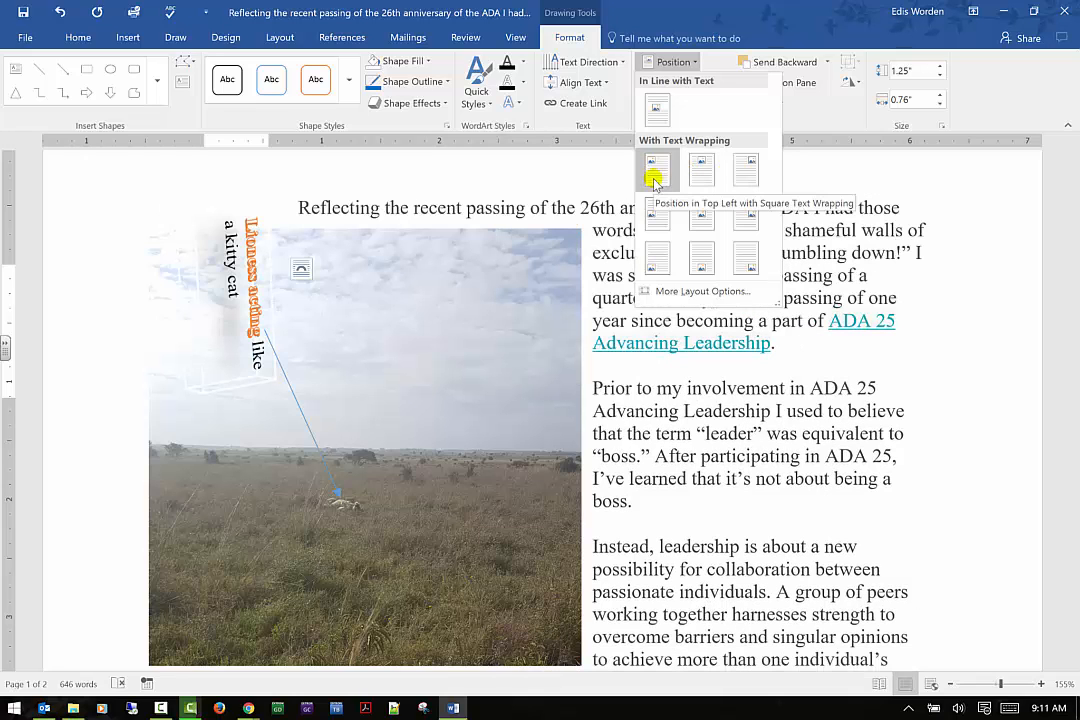
pyautogui.click(1002, 235)
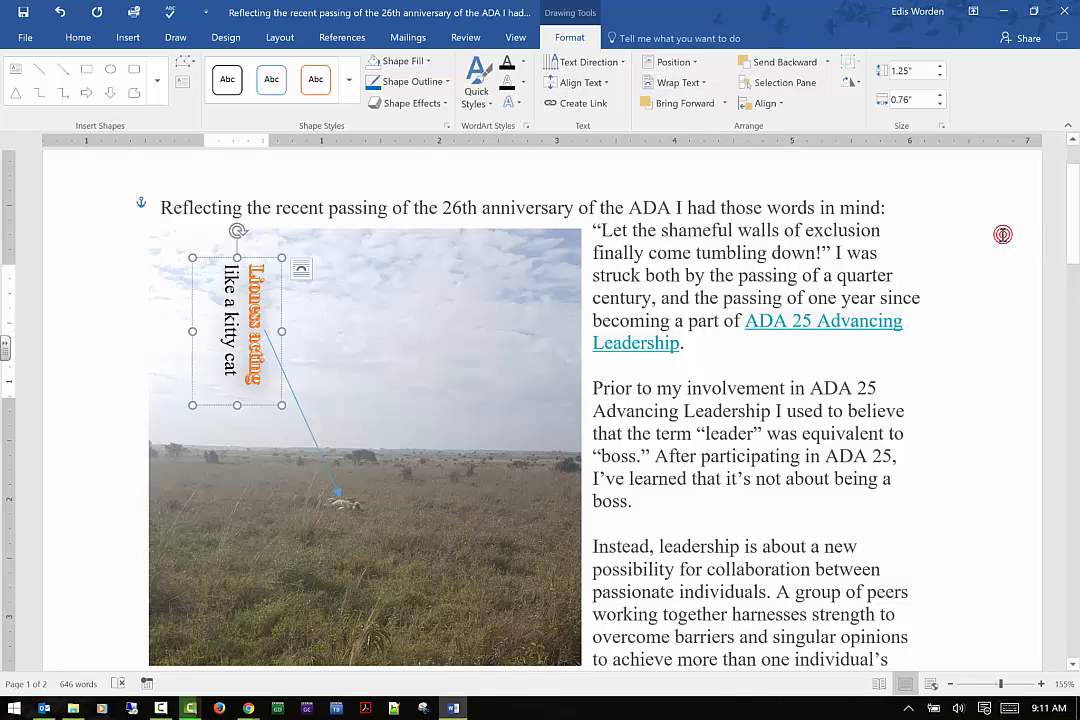
pyautogui.click(725, 104)
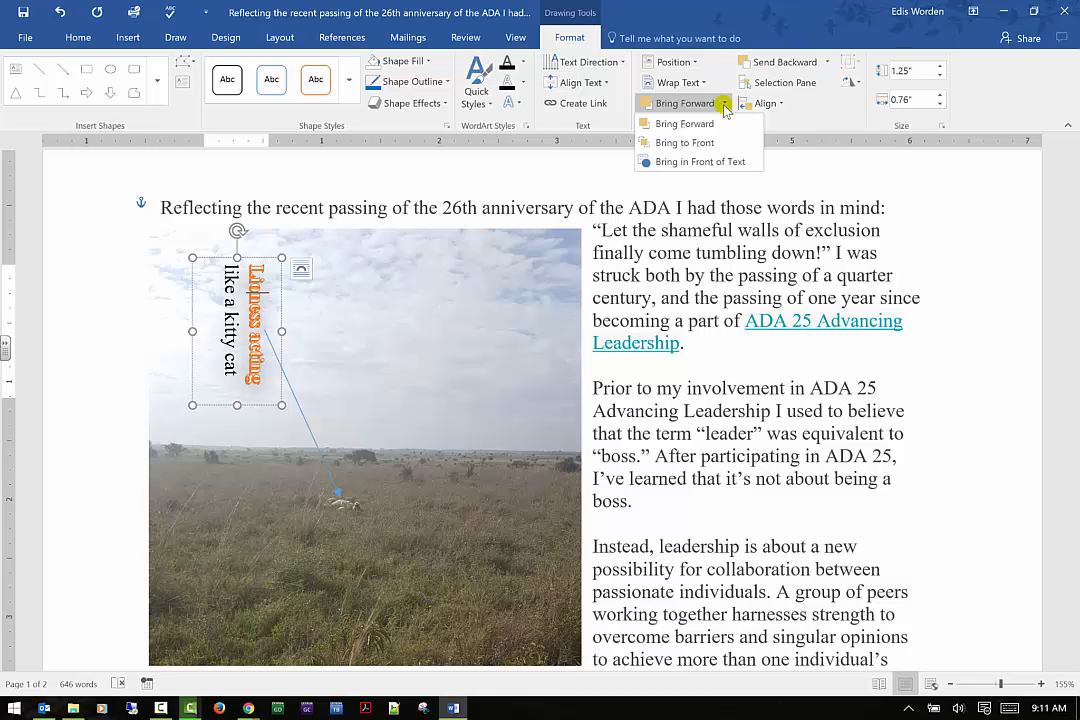
pyautogui.click(684, 162)
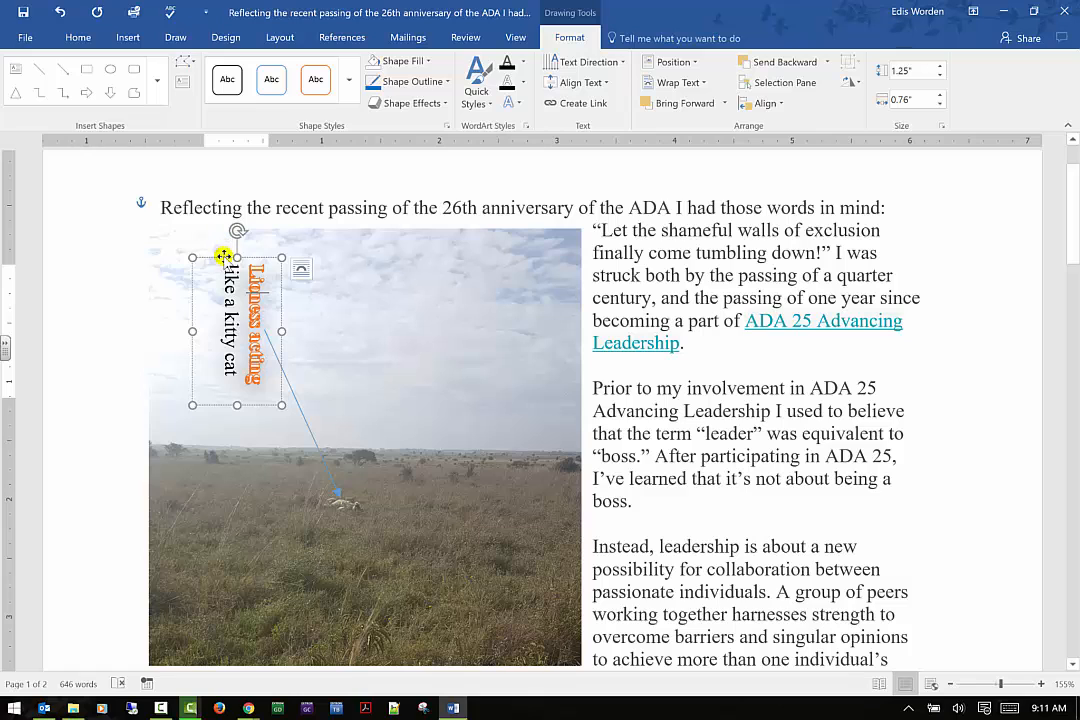
# Move the caption text box onto the body text beside the picture and bring it in front of text
pyautogui.moveTo(318, 270); pyautogui.dragTo(762, 282)
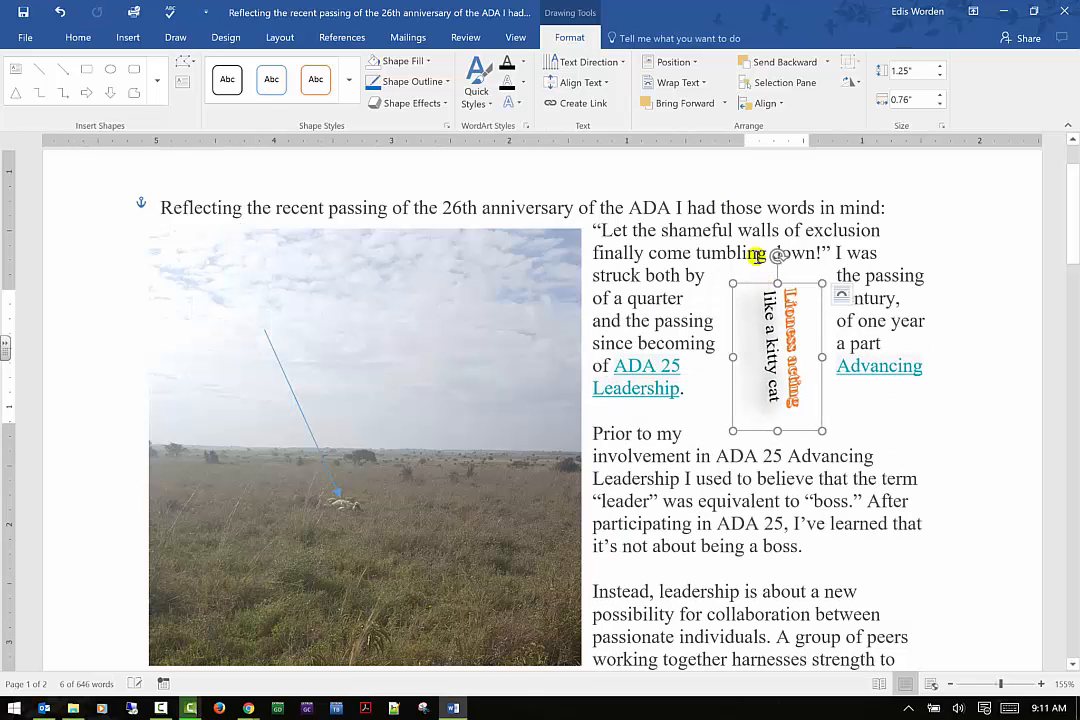
pyautogui.click(724, 103)
pyautogui.click(717, 161)
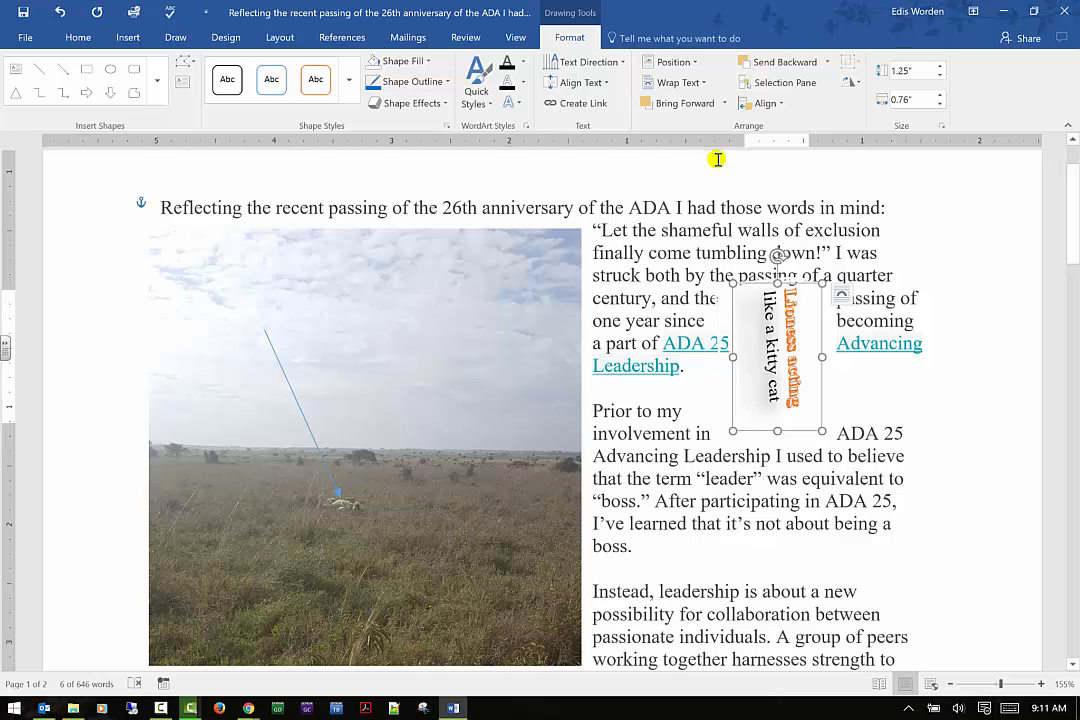
# Undo the last two changes, moving the caption text box back onto the picture
pyautogui.click(61, 11)
pyautogui.click(61, 11)
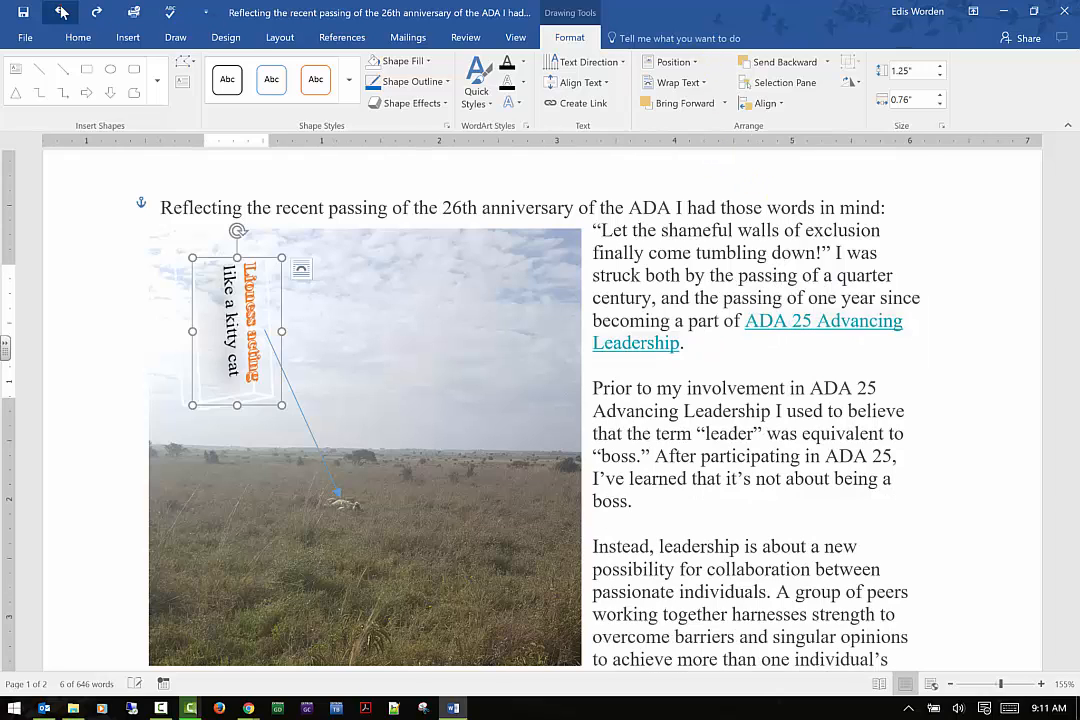
# Select the picture and send it backward, to the back, and behind text
pyautogui.click(447, 293)
pyautogui.click(575, 40)
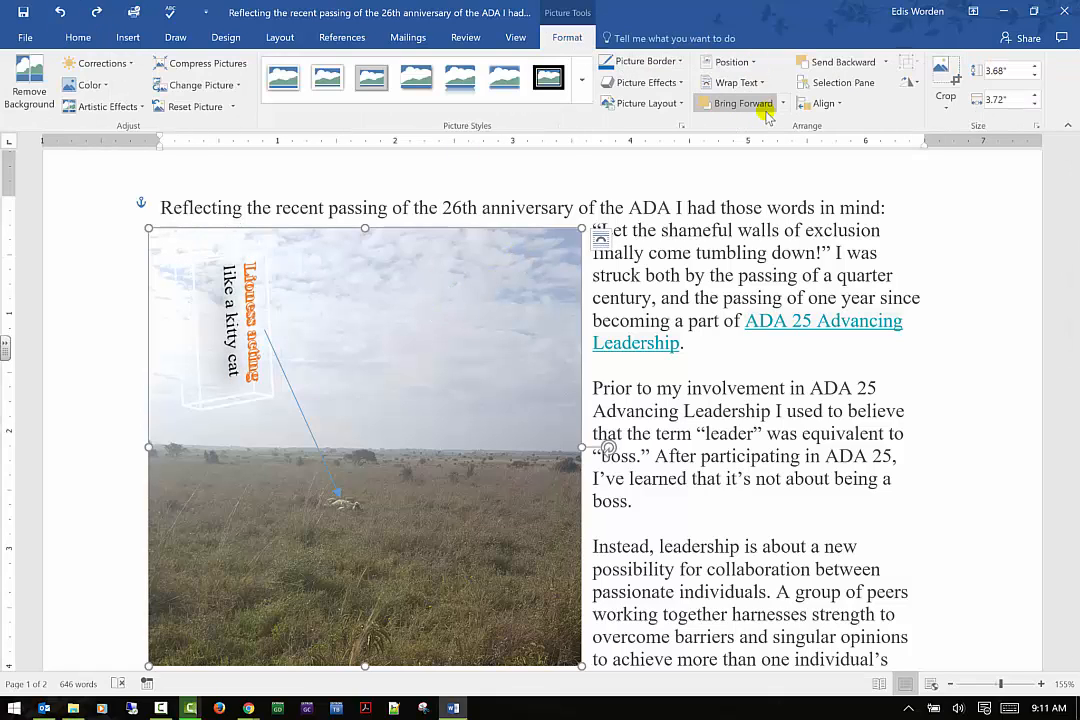
pyautogui.click(882, 62)
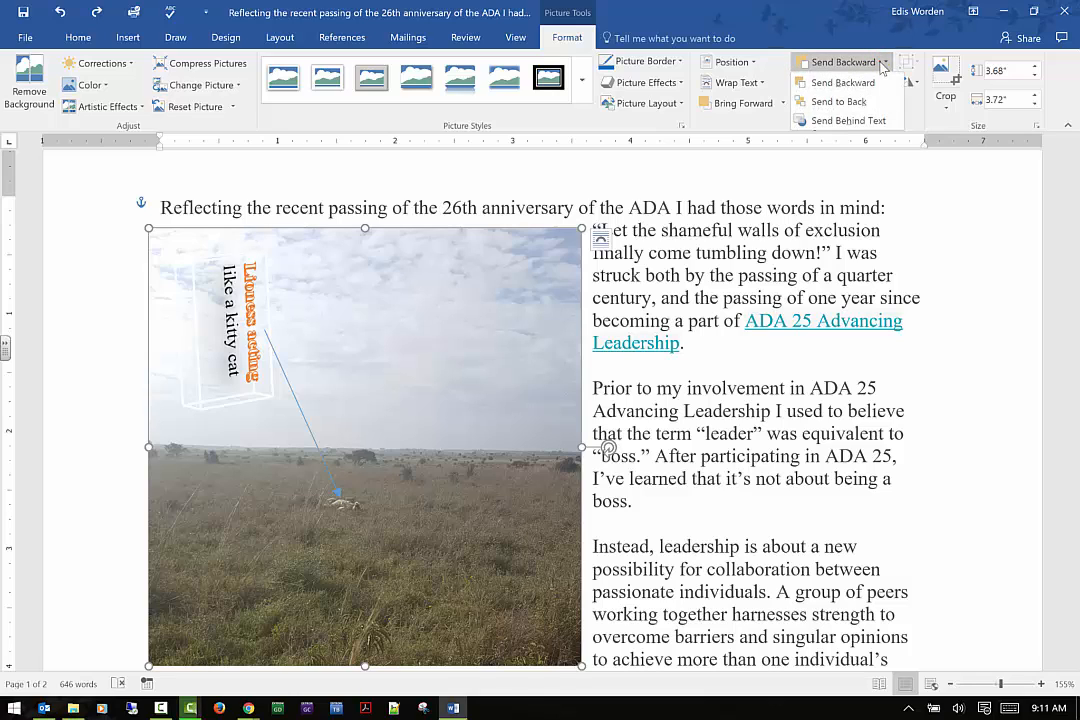
pyautogui.click(866, 101)
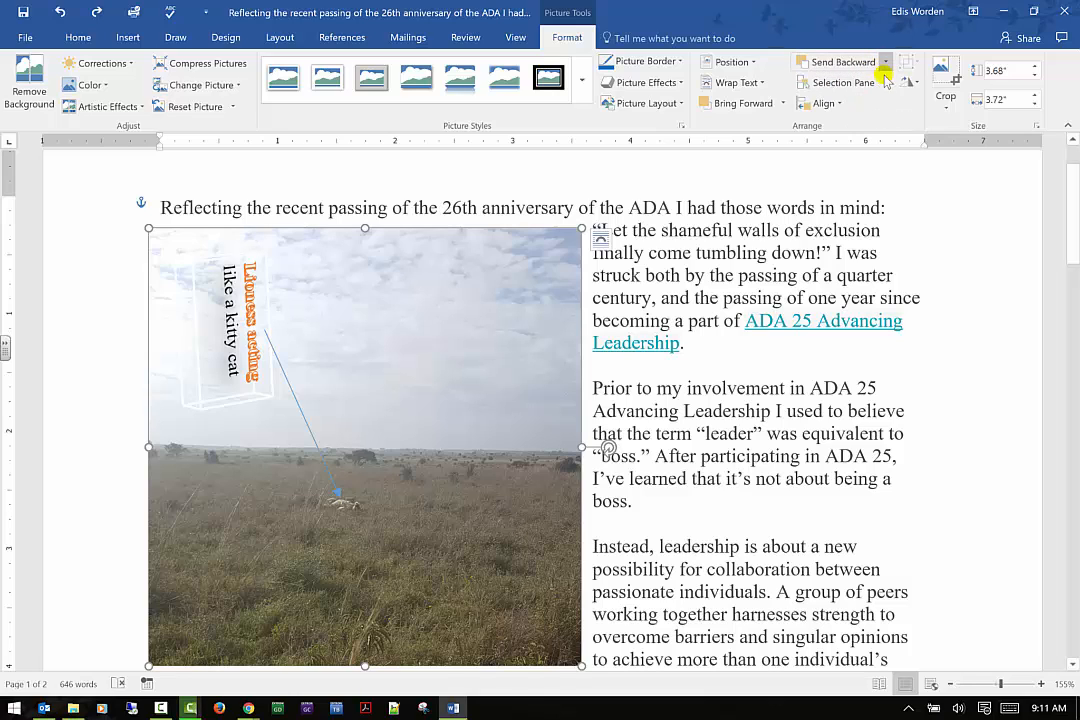
pyautogui.click(885, 62)
pyautogui.click(875, 115)
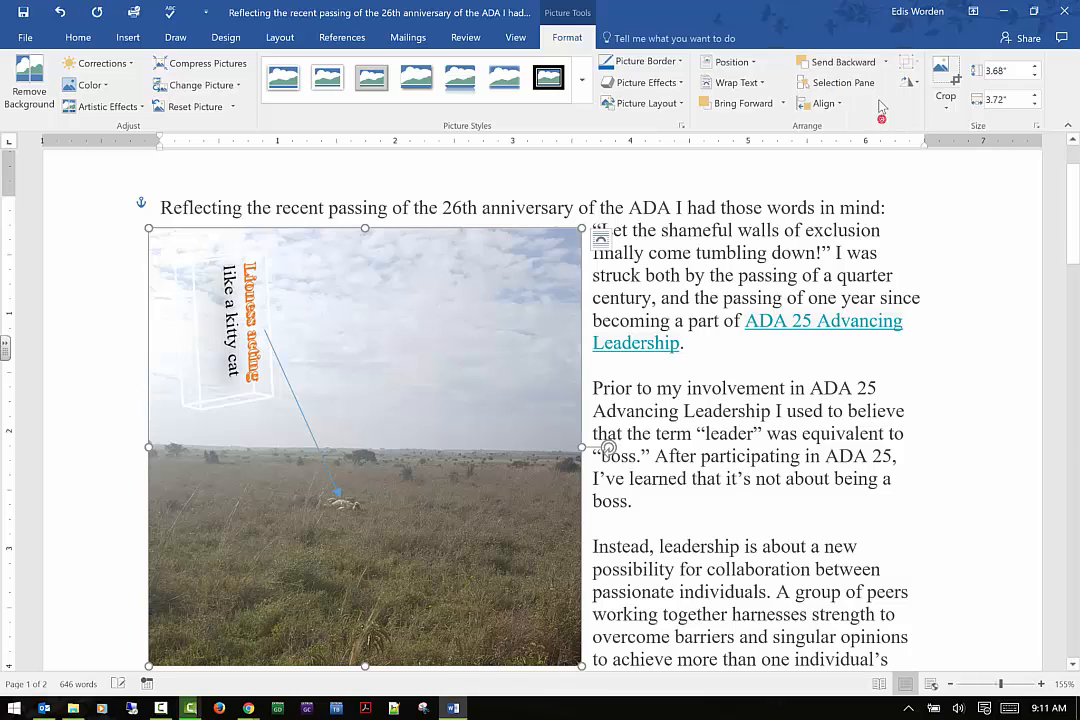
pyautogui.click(886, 63)
pyautogui.click(882, 80)
# Try sending the caption text box backward, to the back and behind text
pyautogui.click(232, 290)
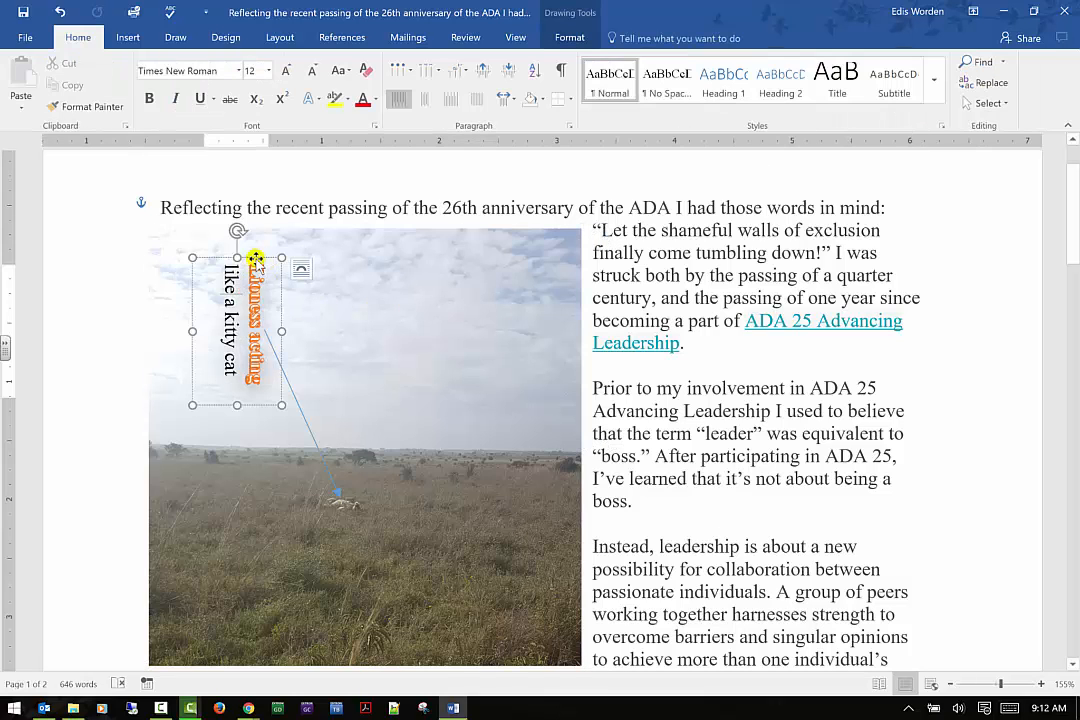
pyautogui.click(569, 37)
pyautogui.click(826, 62)
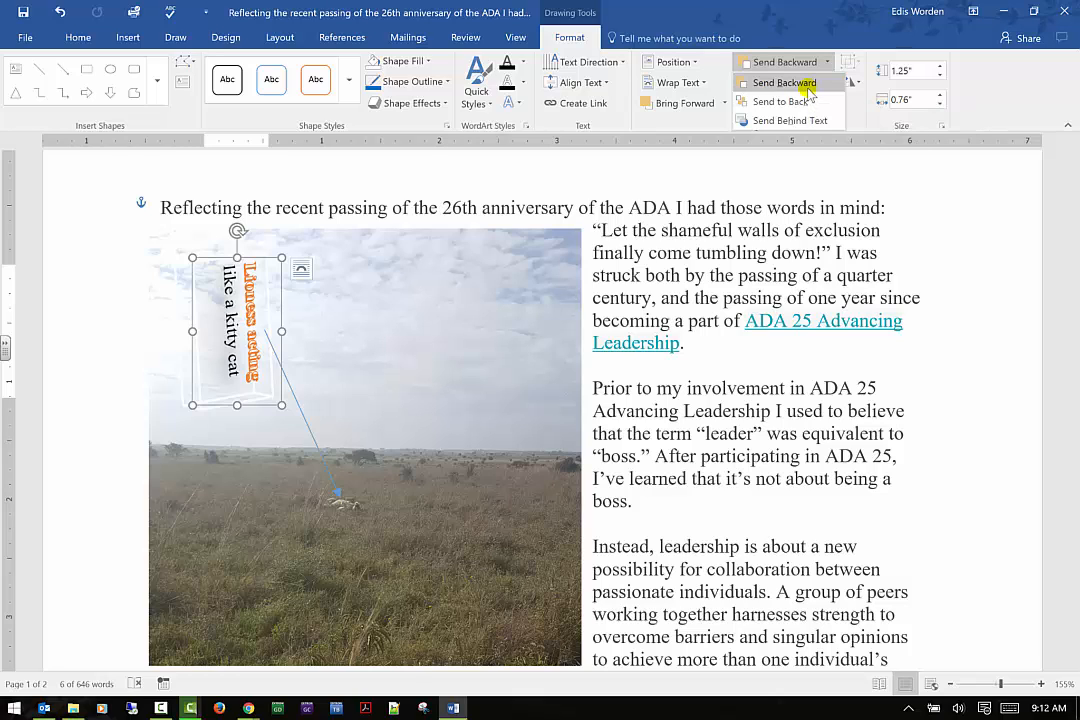
pyautogui.click(808, 88)
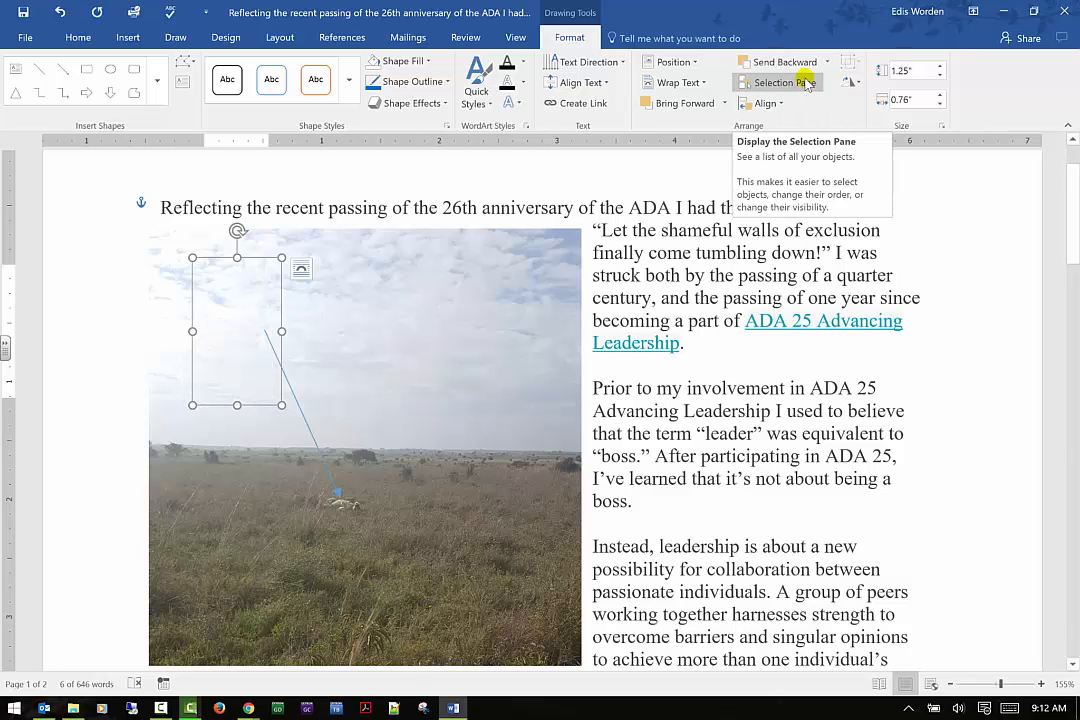
pyautogui.click(827, 62)
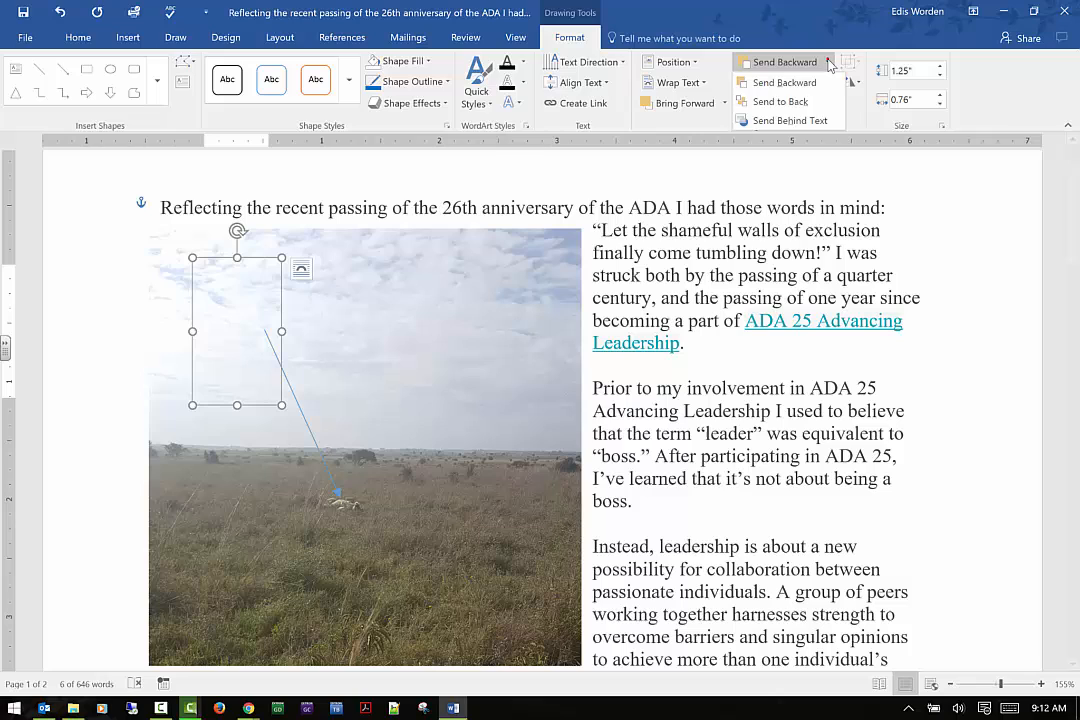
pyautogui.click(806, 103)
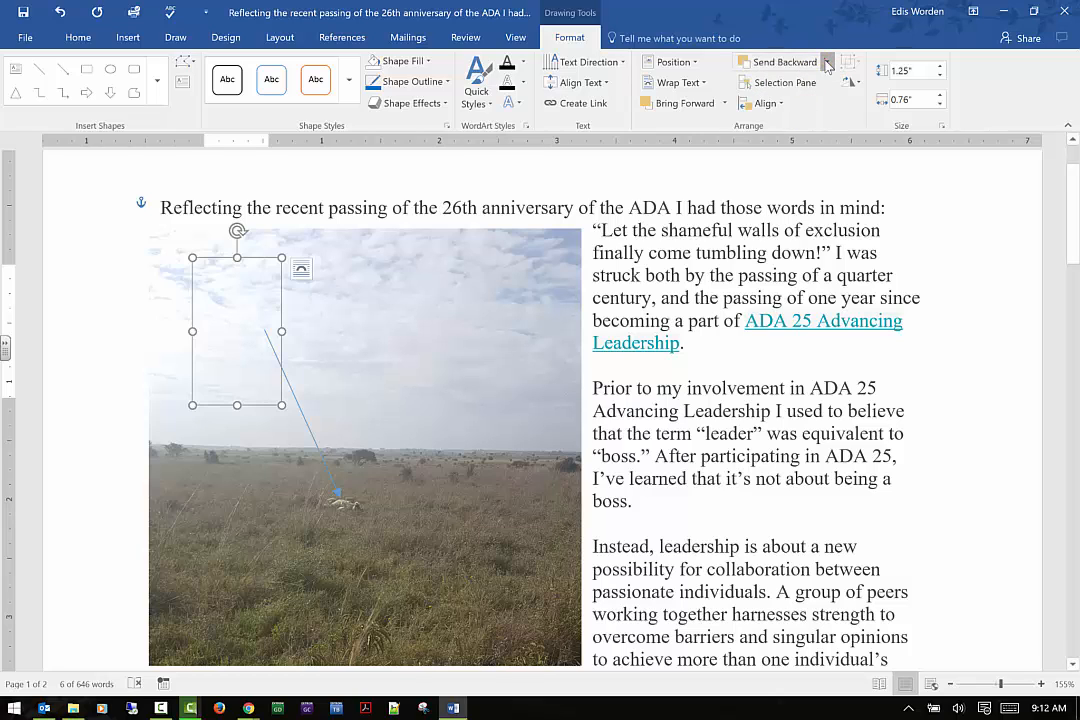
pyautogui.click(827, 64)
pyautogui.click(819, 116)
# Bring the caption text box forward in front of text so it shows over the picture
pyautogui.click(728, 105)
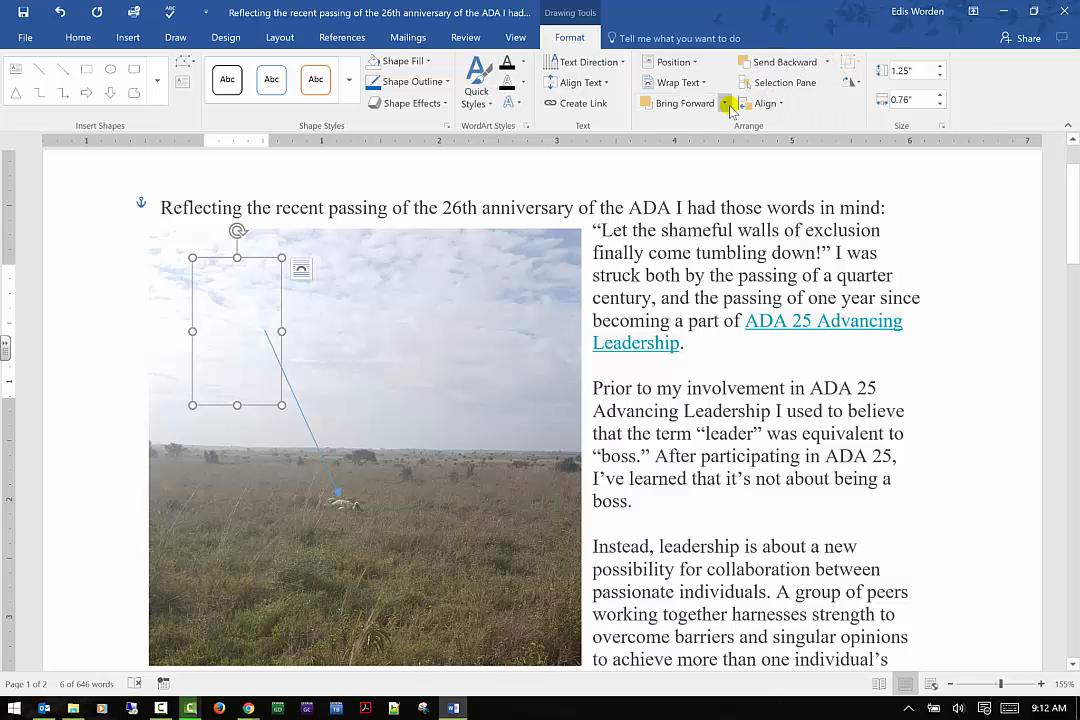
pyautogui.click(718, 126)
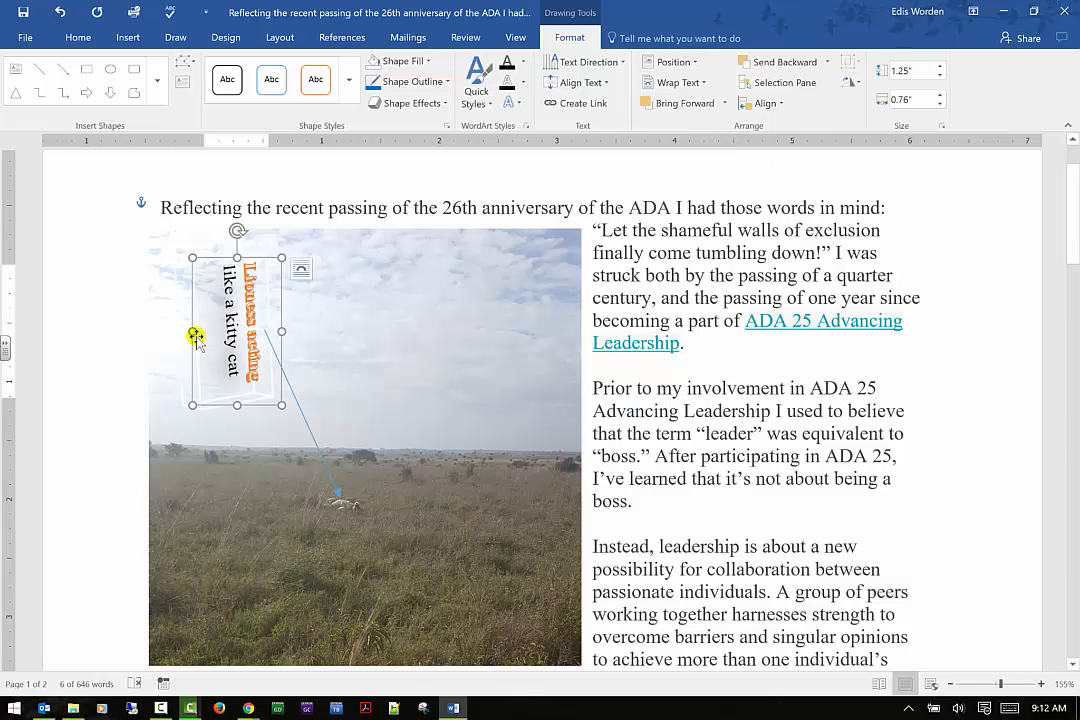
# Try aligning the caption text box to center and distributing it horizontally
pyautogui.click(784, 104)
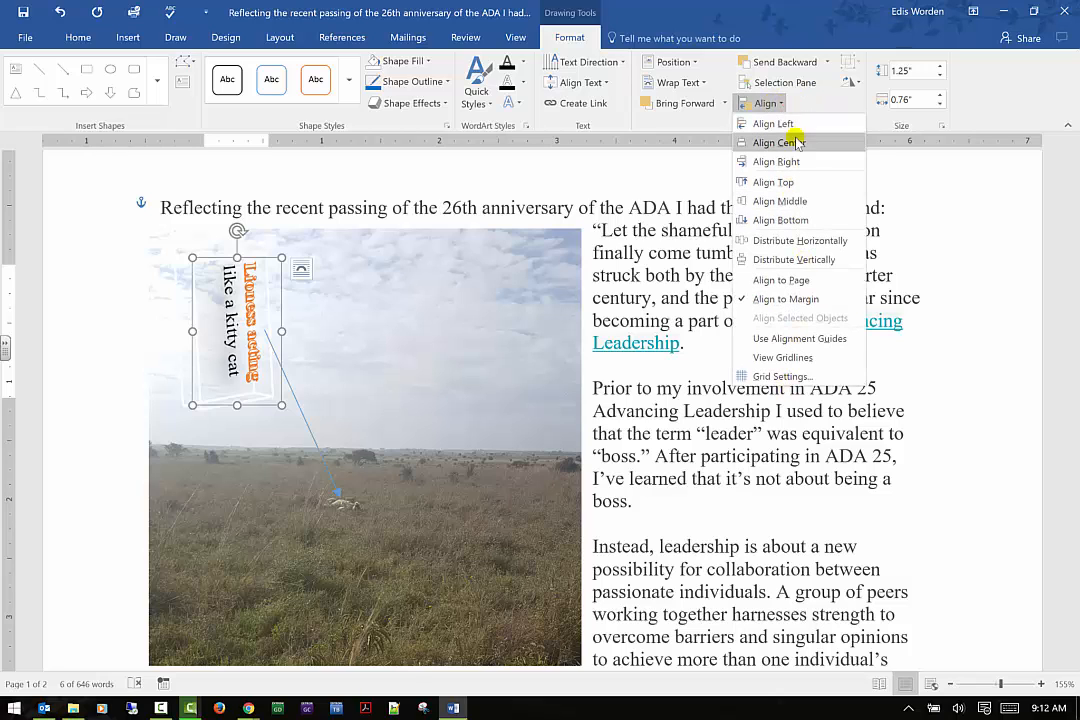
pyautogui.click(798, 143)
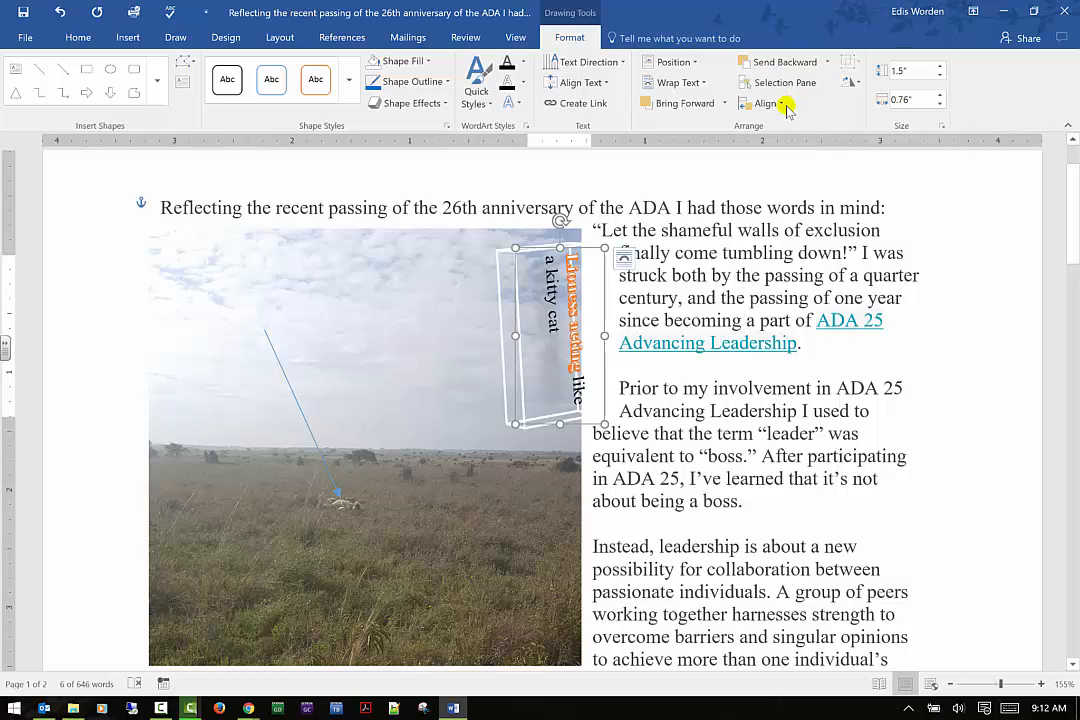
pyautogui.click(783, 104)
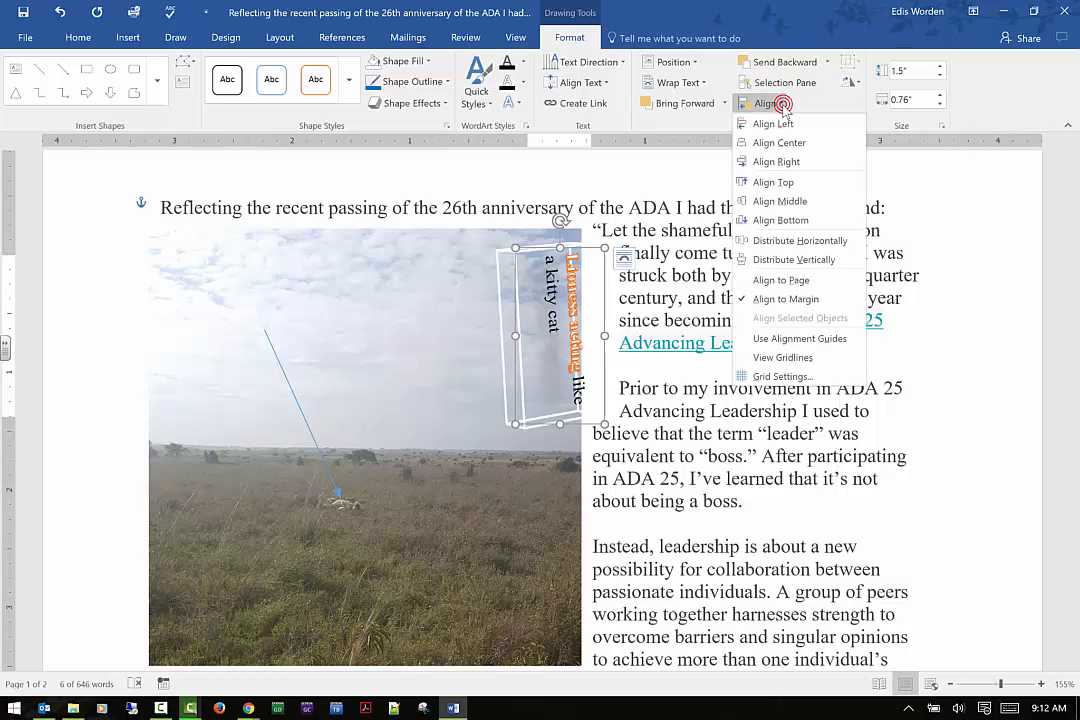
pyautogui.click(779, 240)
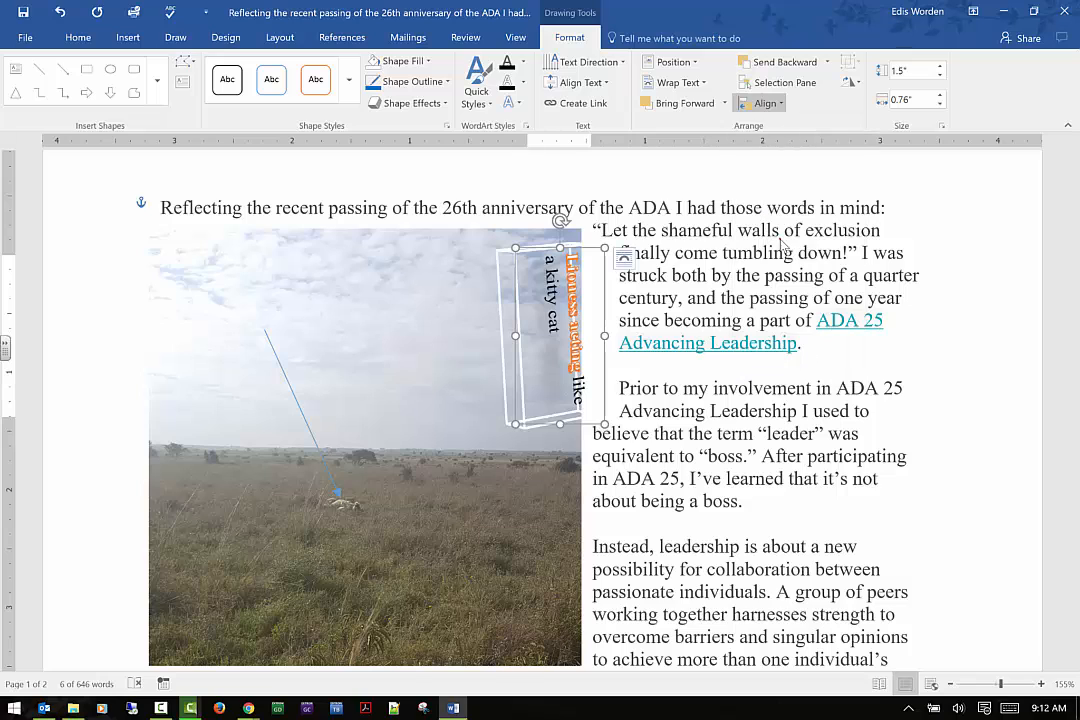
# Undo the alignment and distribution changes to the caption text box
pyautogui.click(783, 104)
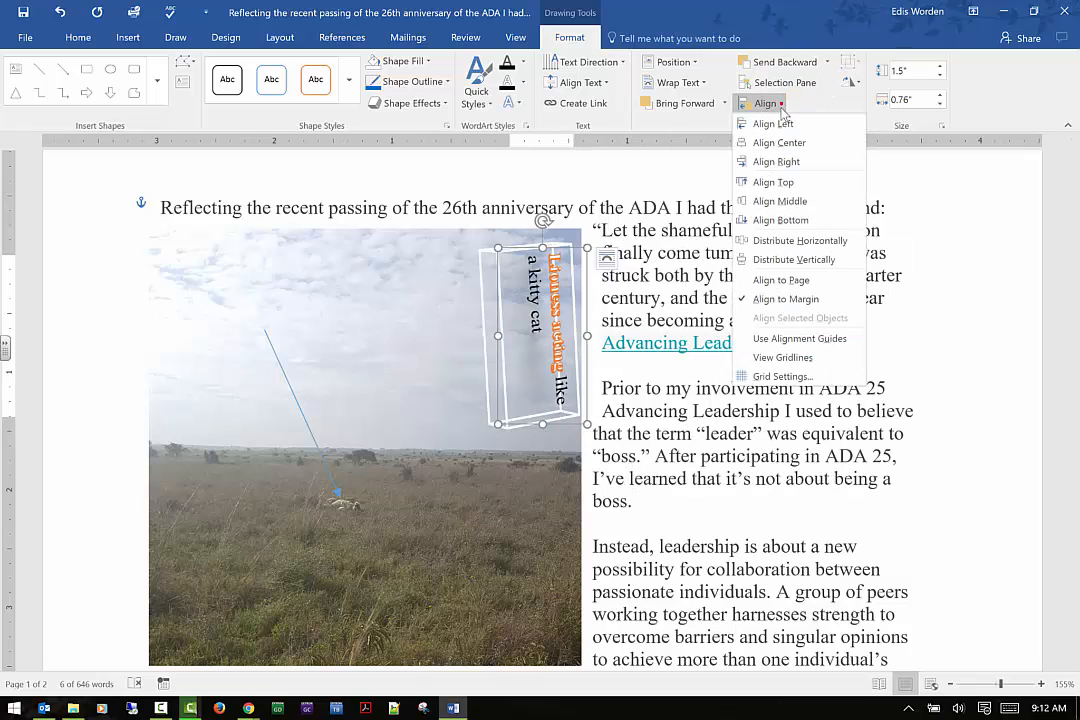
pyautogui.click(60, 13)
pyautogui.click(60, 13)
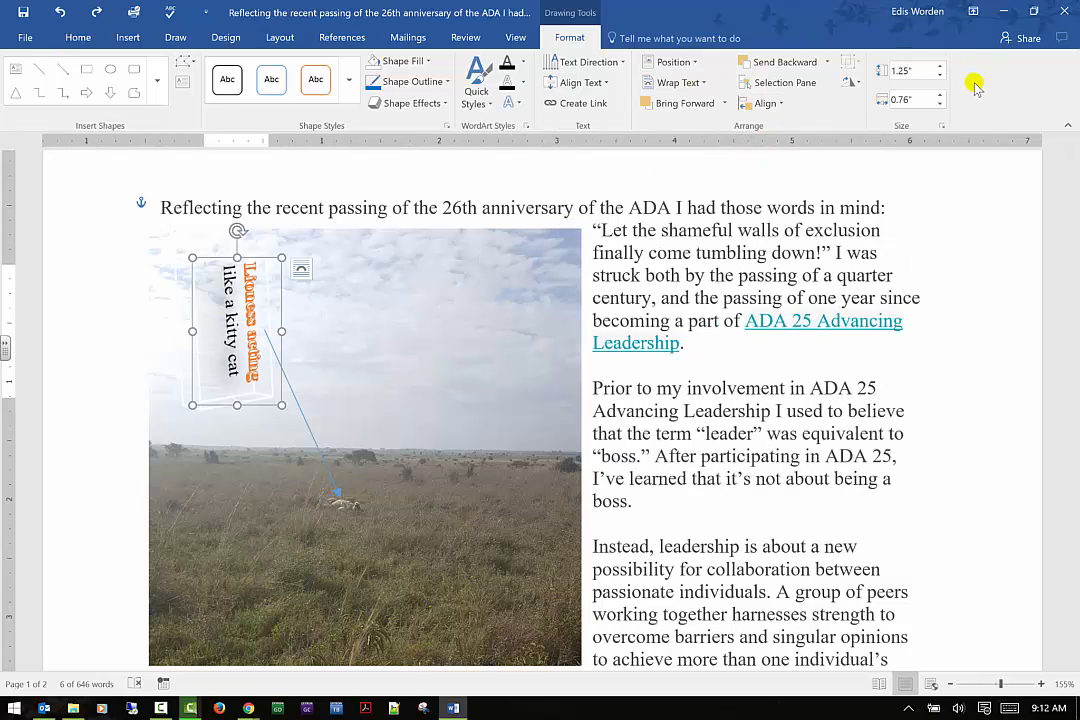
# Apply a green theme shape style to the caption text box
pyautogui.click(846, 86)
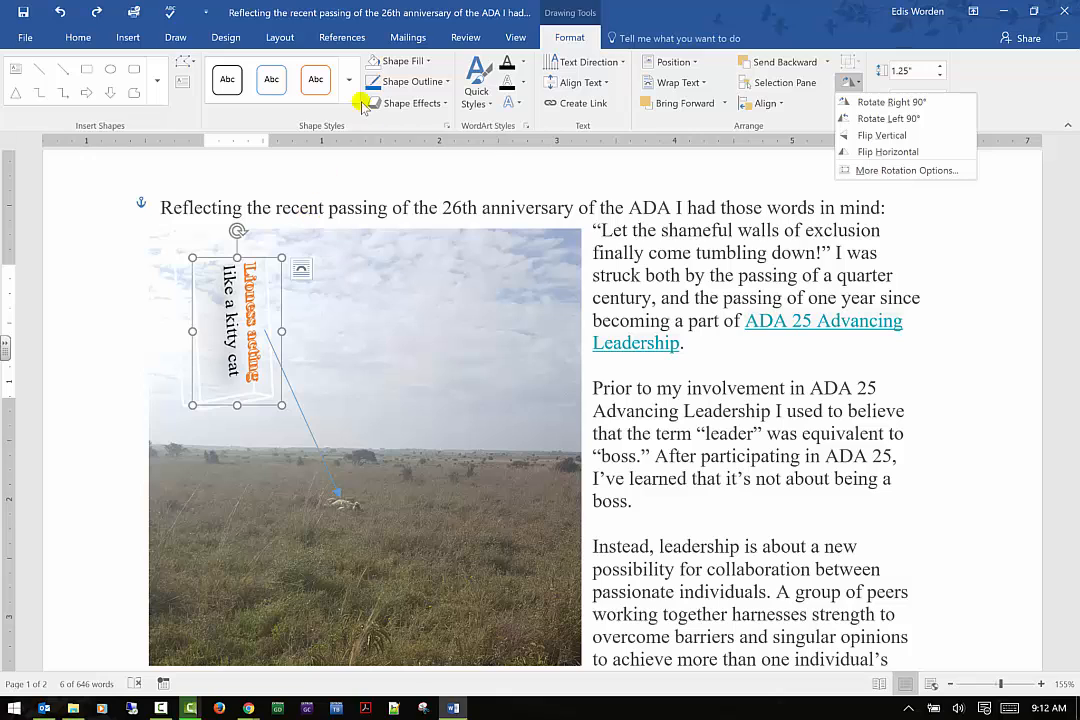
pyautogui.click(257, 244)
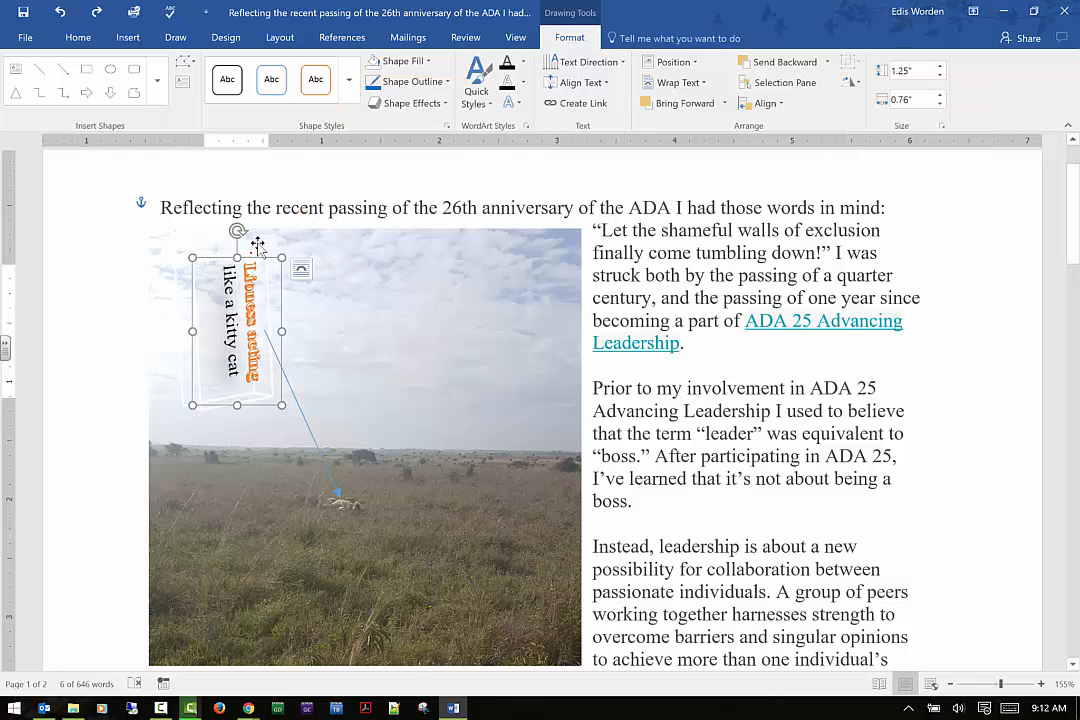
pyautogui.click(349, 96)
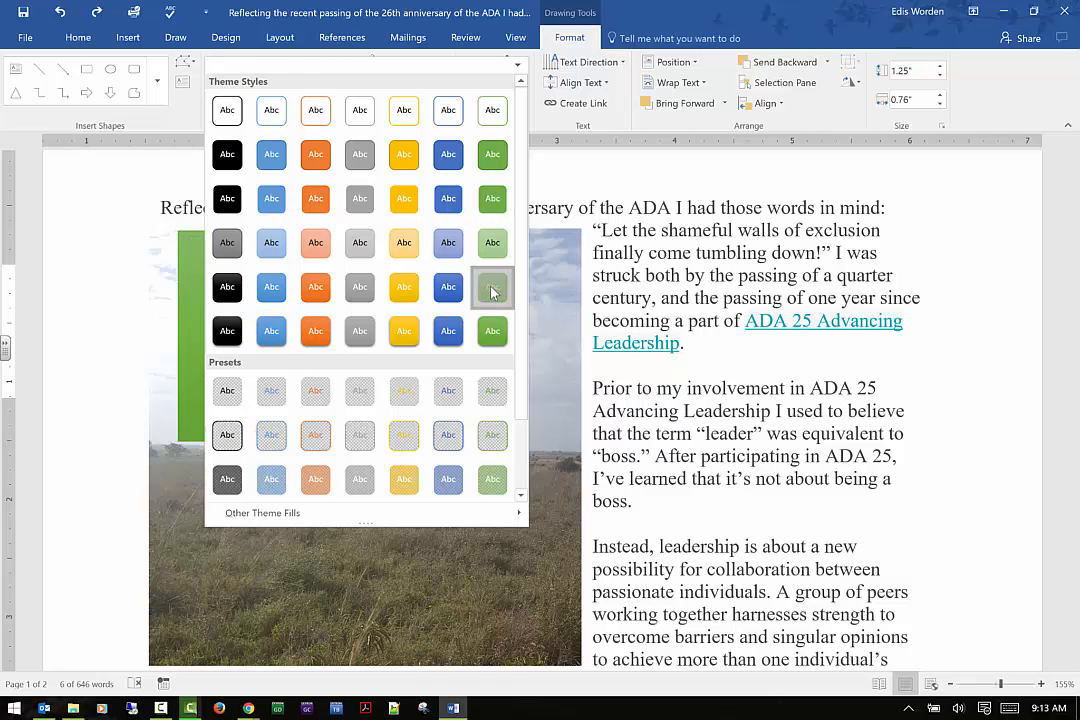
pyautogui.click(492, 288)
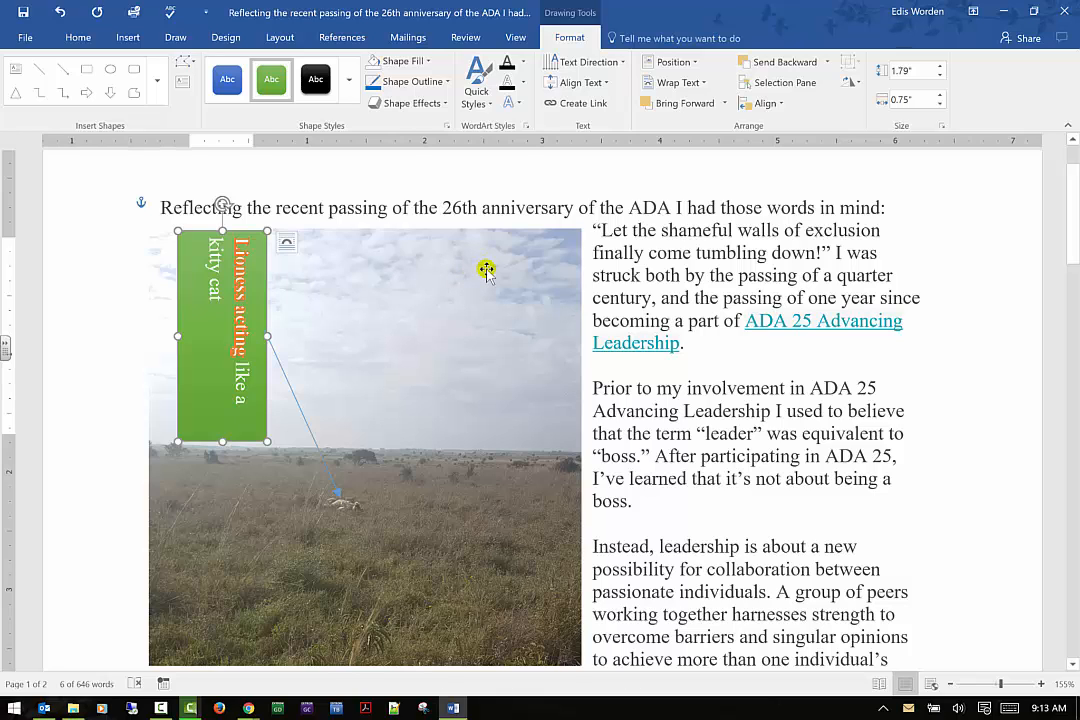
# Remove the picture's background, keeping the default marked areas
pyautogui.click(444, 303)
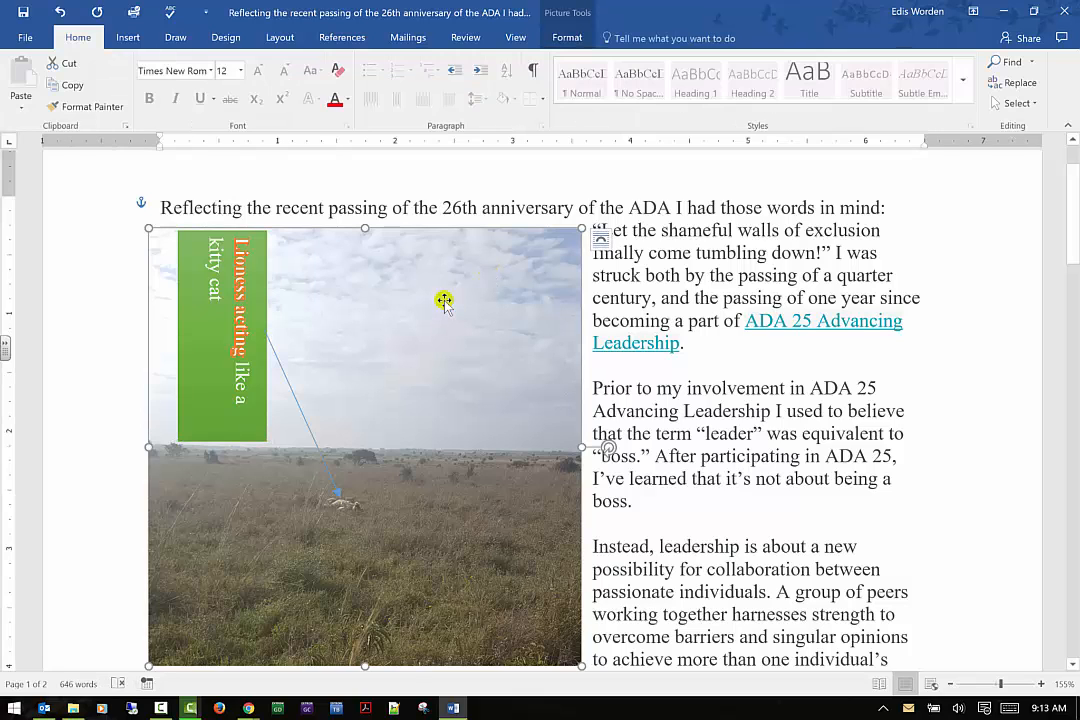
pyautogui.click(576, 37)
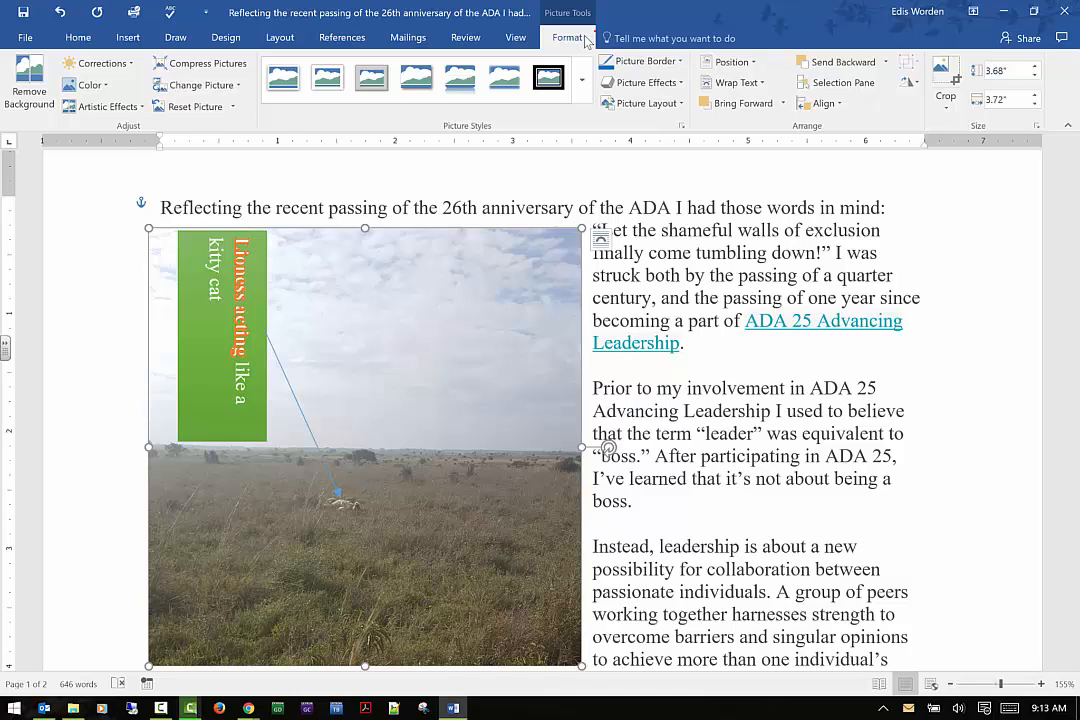
pyautogui.click(30, 91)
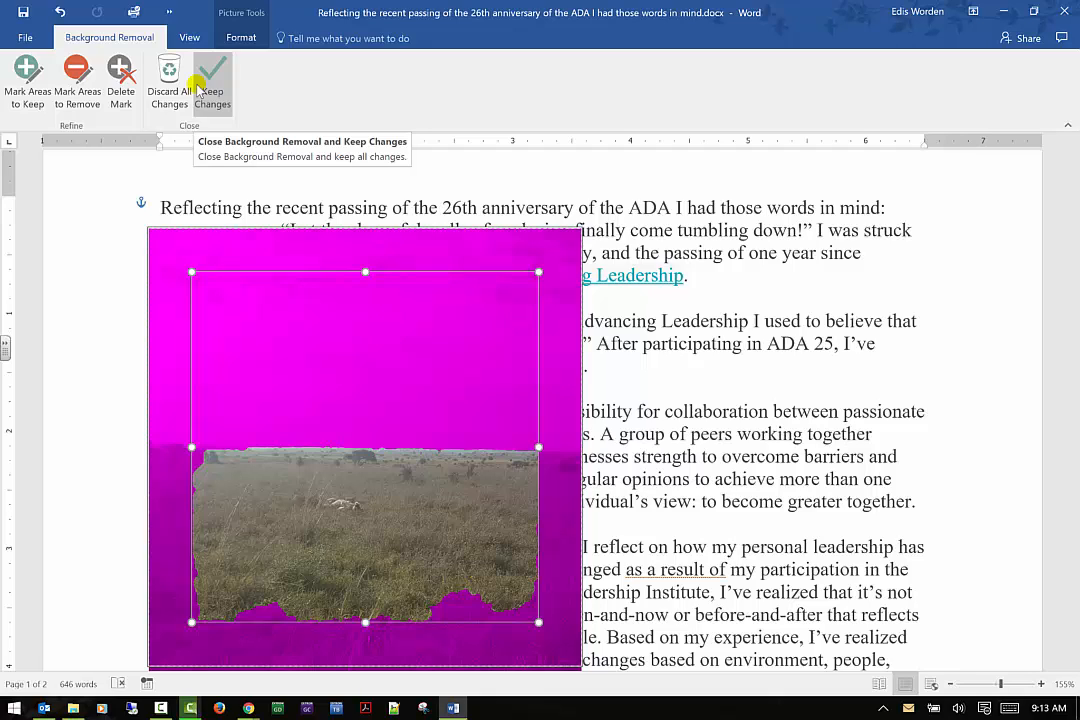
pyautogui.click(200, 88)
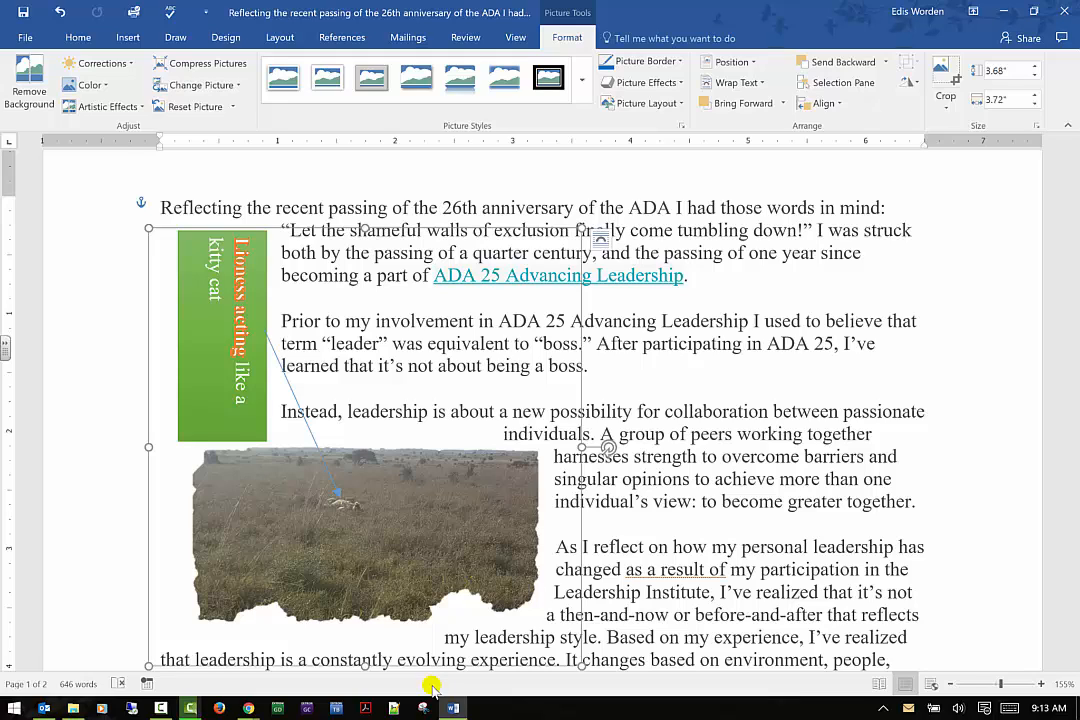
# Adjust the picture's brightness and contrast with a Corrections preset
pyautogui.click(131, 65)
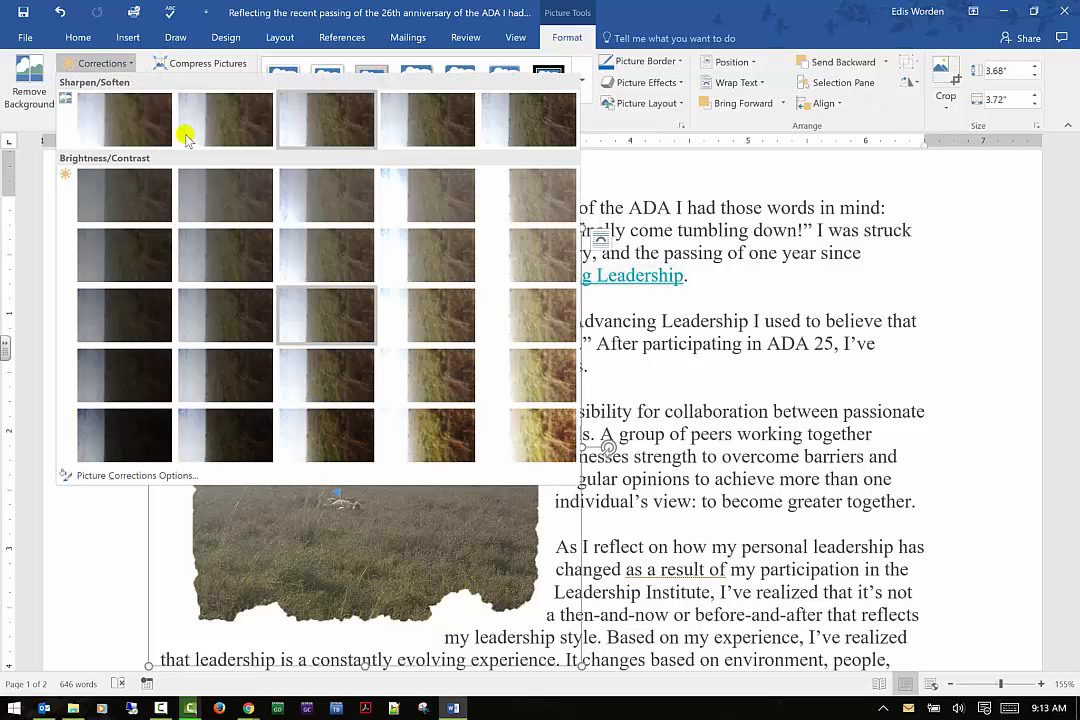
pyautogui.click(500, 378)
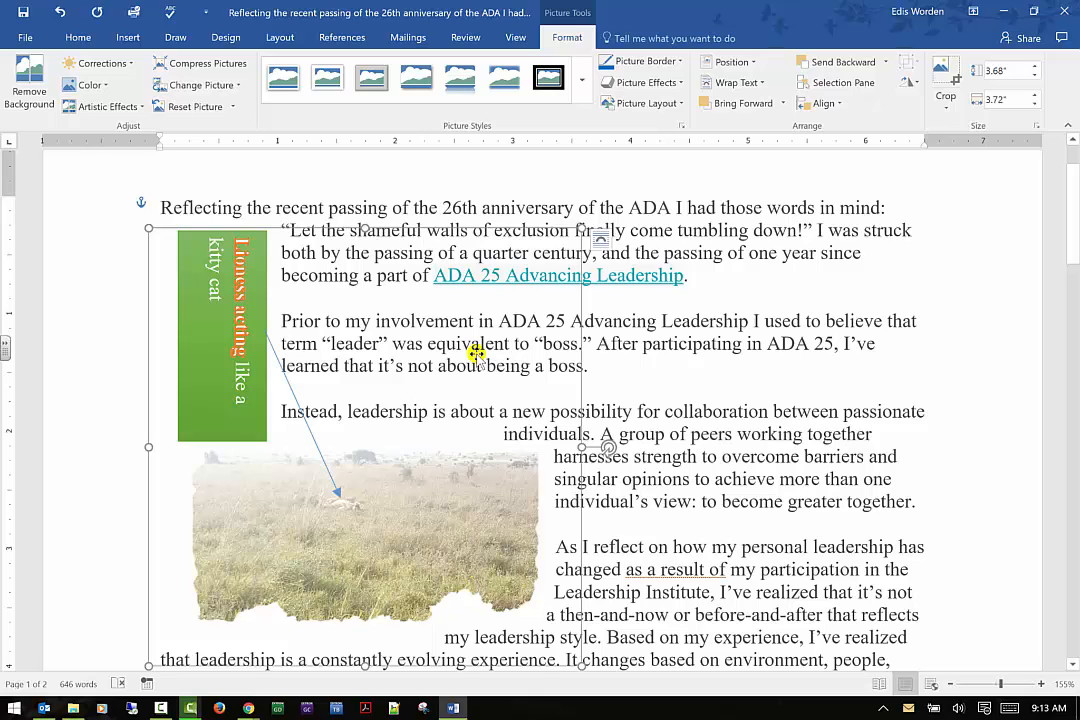
pyautogui.click(112, 62)
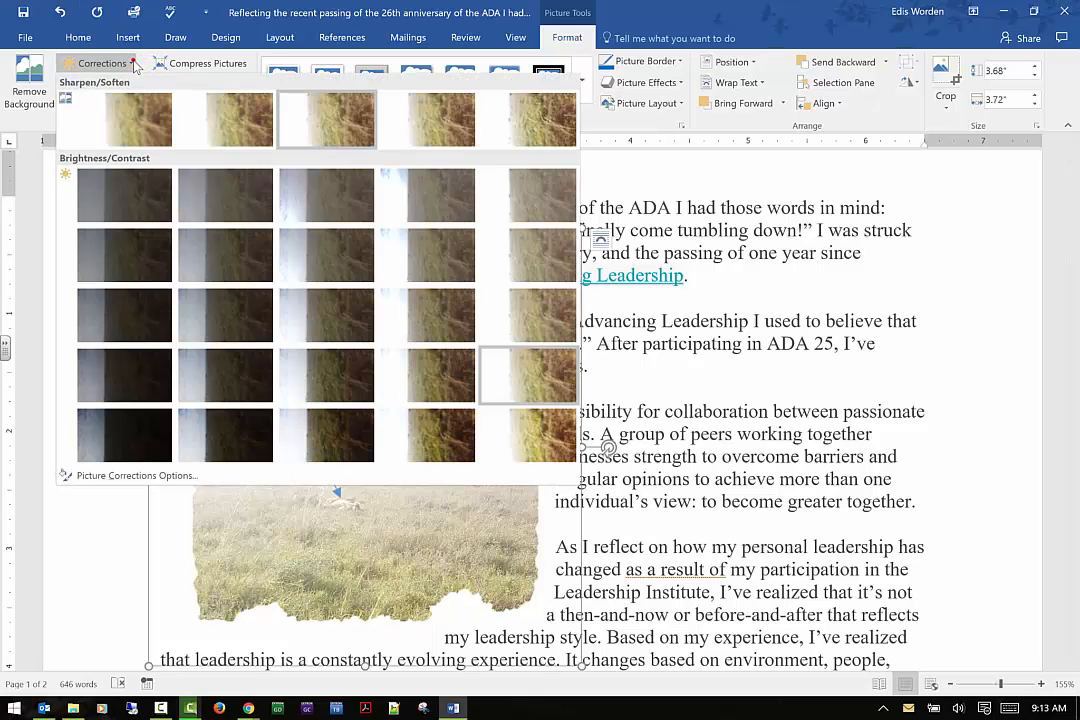
pyautogui.click(438, 424)
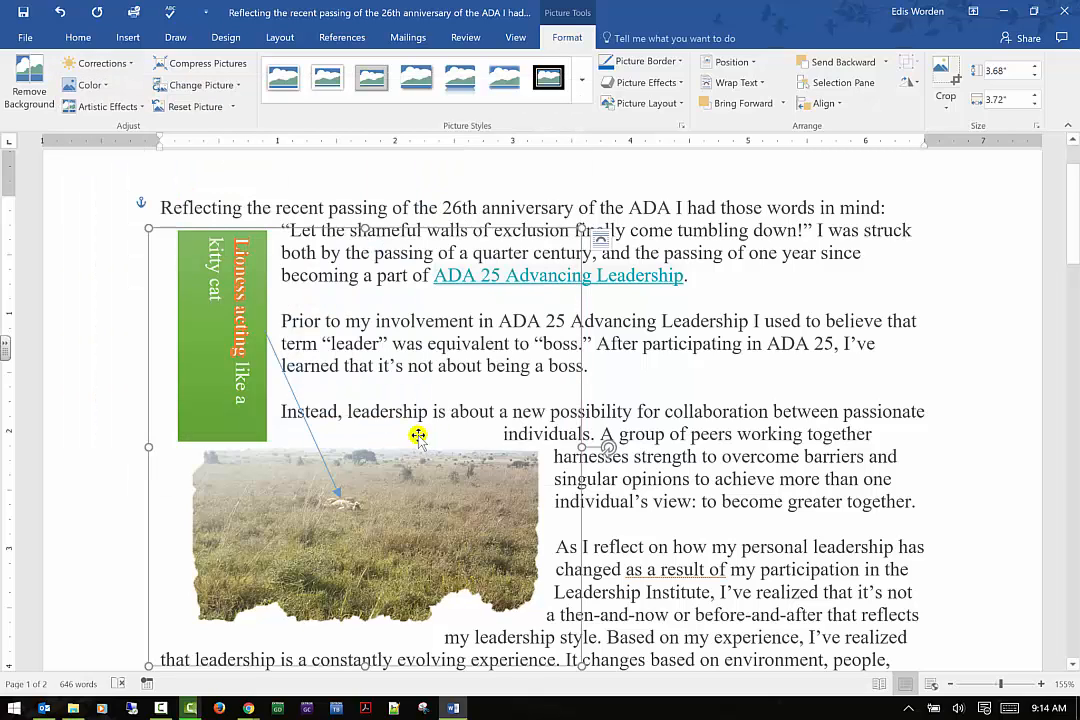
# Change the picture's color saturation, settling on the fully desaturated grayscale option
pyautogui.click(90, 85)
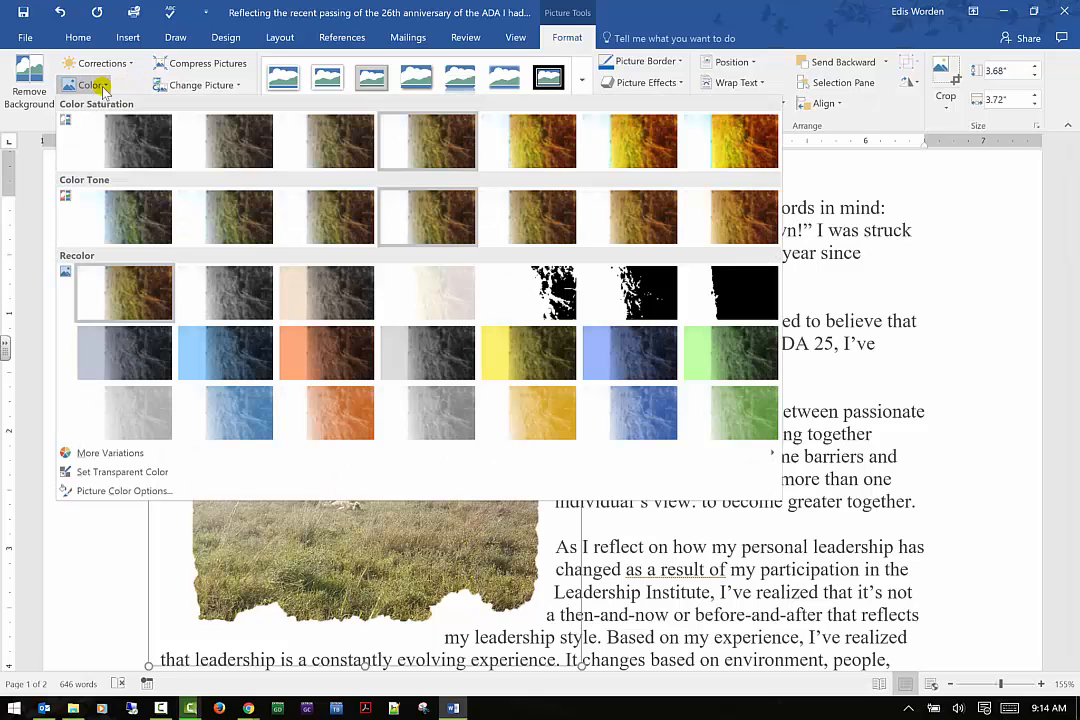
pyautogui.click(650, 140)
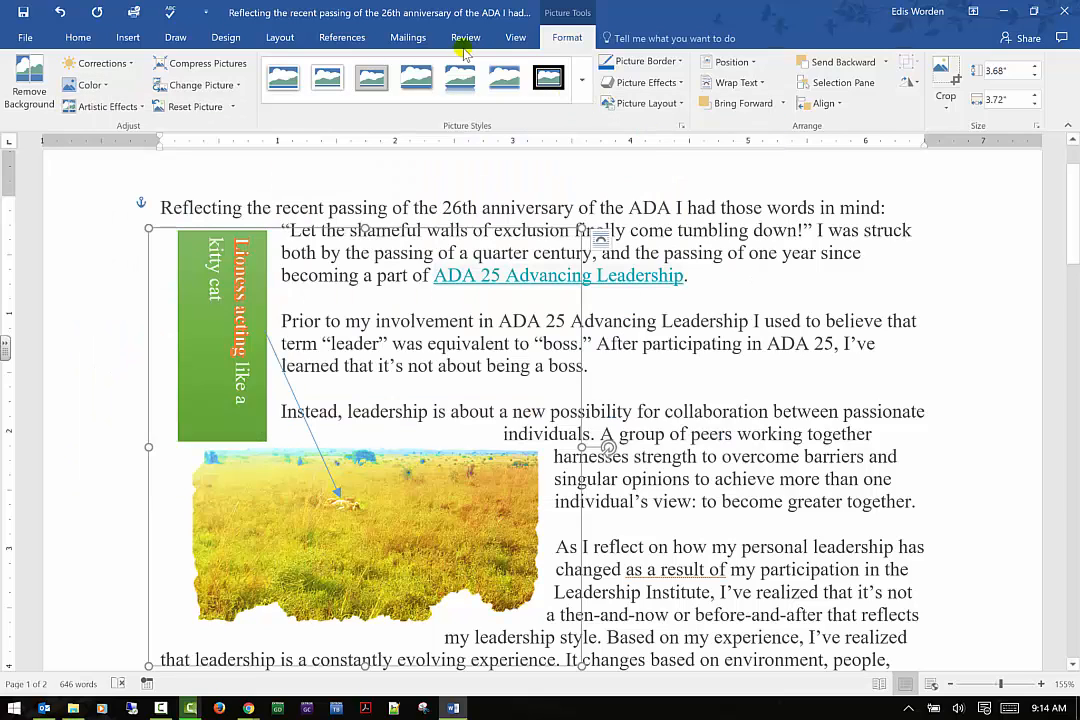
pyautogui.click(93, 85)
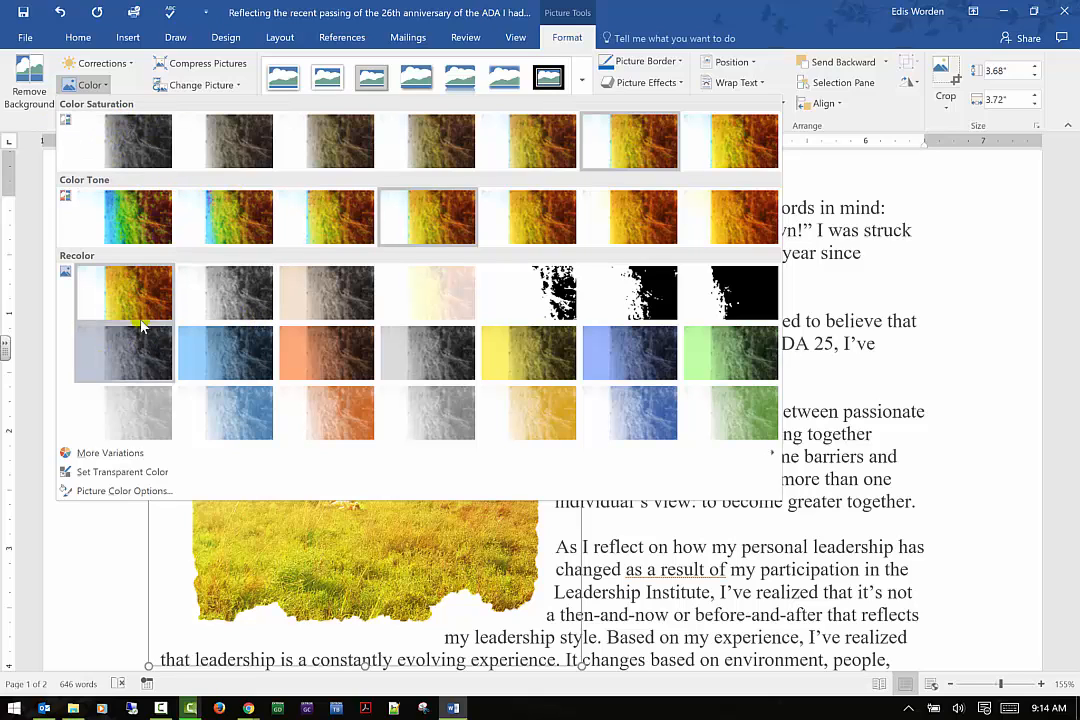
pyautogui.click(122, 146)
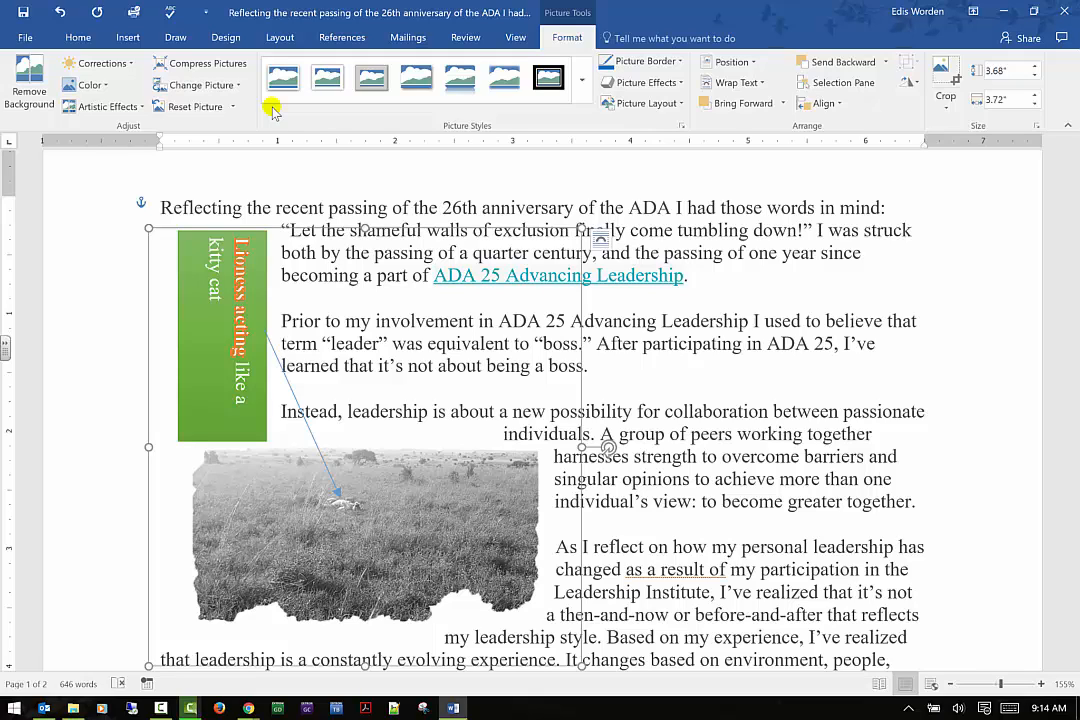
pyautogui.click(120, 106)
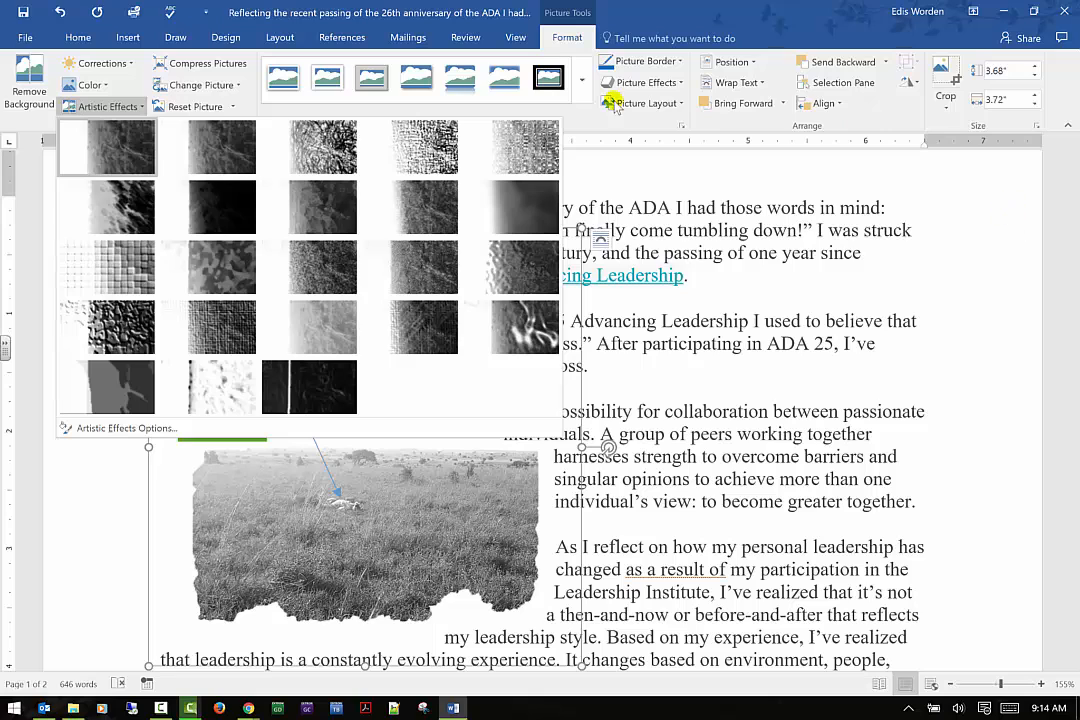
pyautogui.click(982, 180)
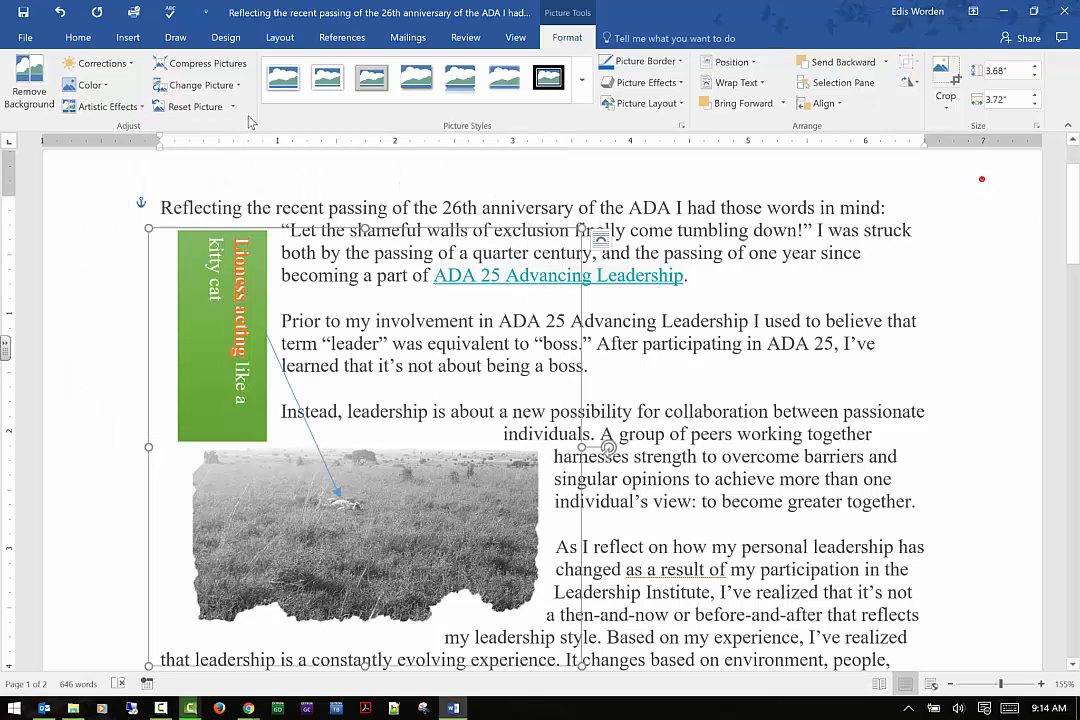
pyautogui.click(228, 64)
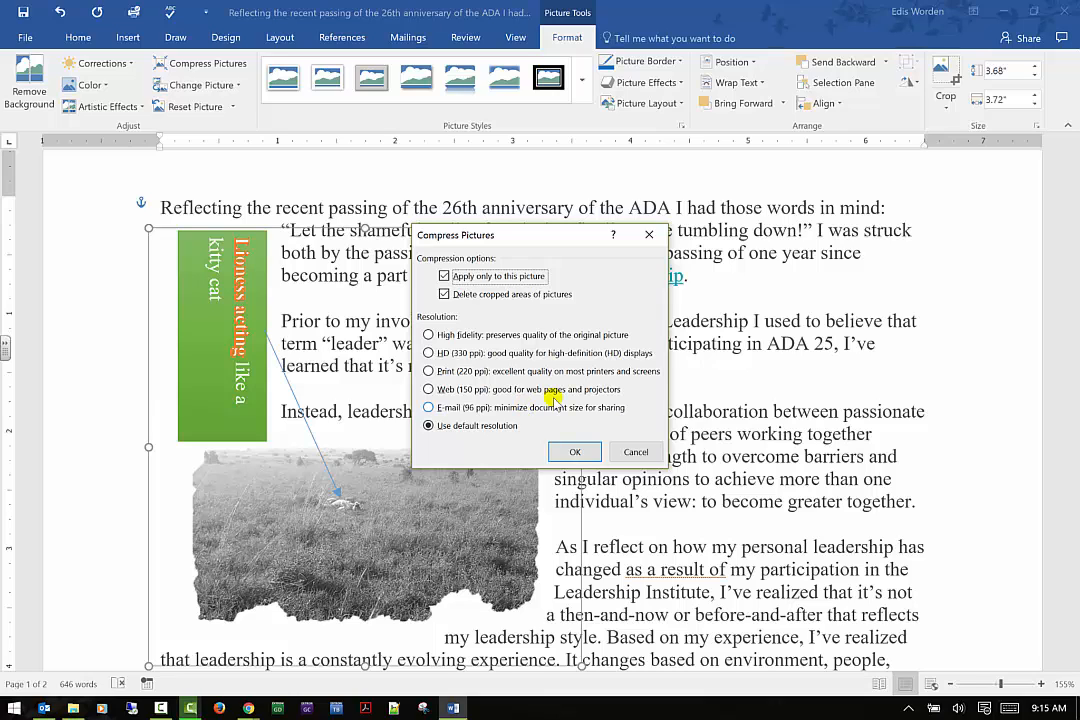
pyautogui.click(636, 451)
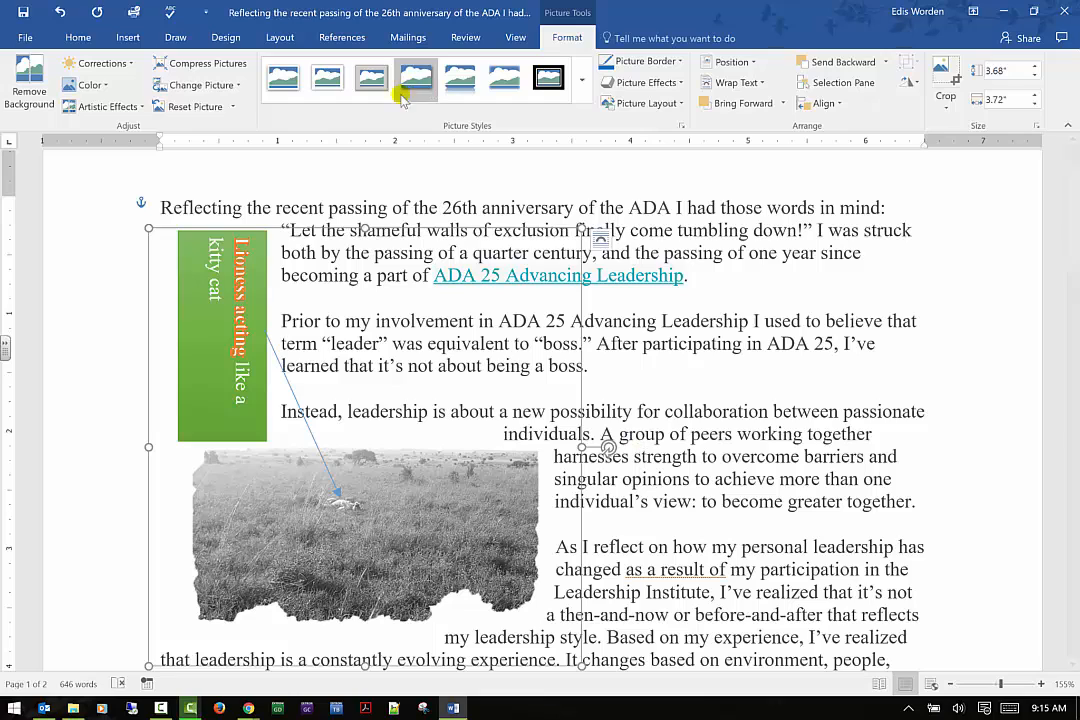
pyautogui.click(236, 90)
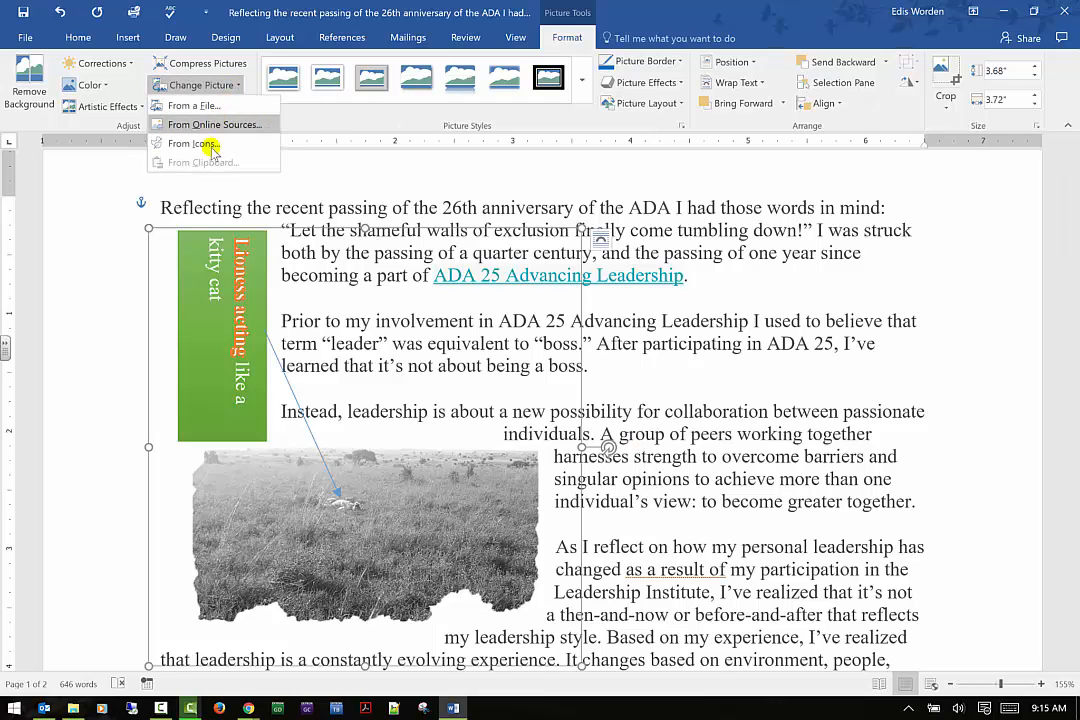
pyautogui.click(207, 105)
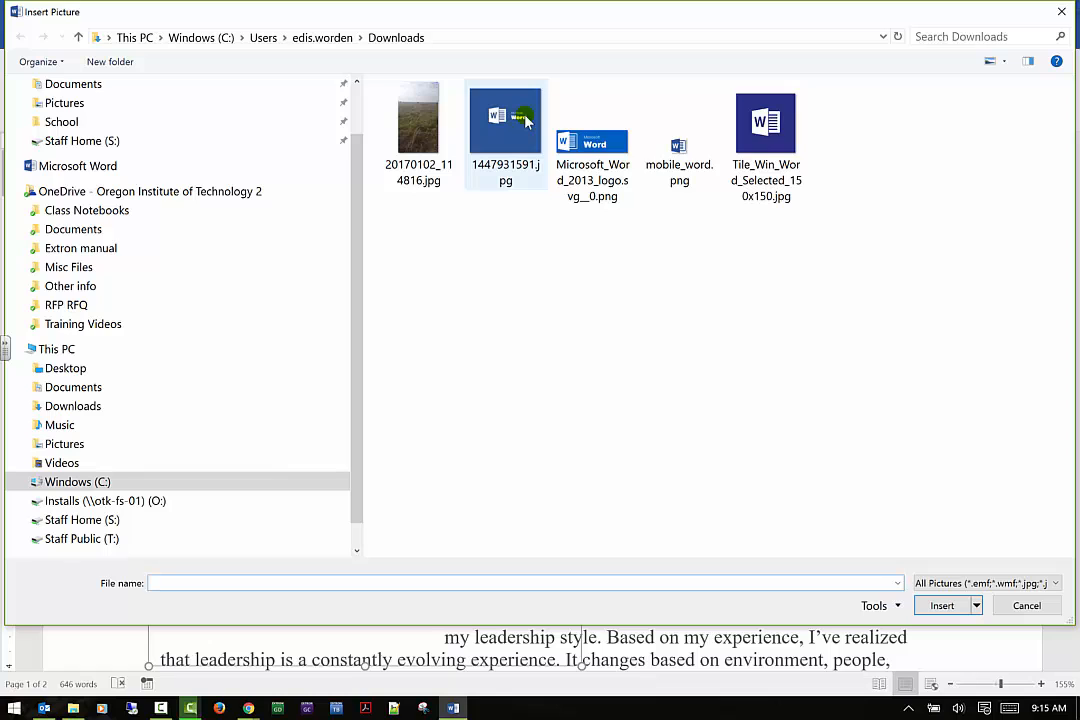
pyautogui.click(1026, 605)
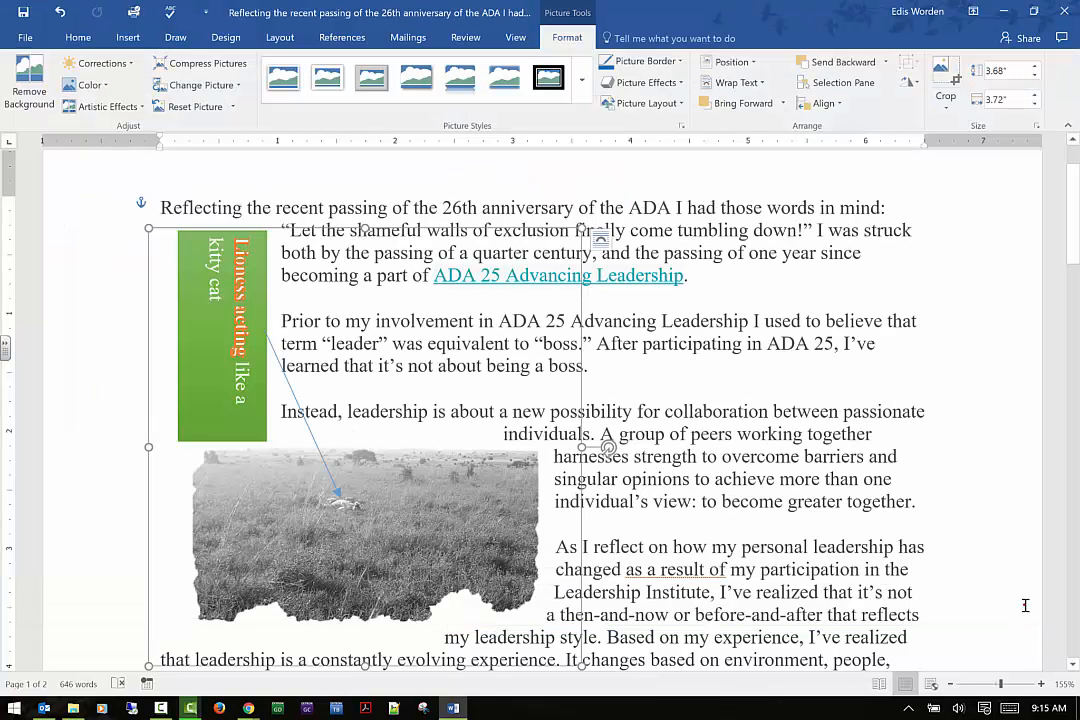
# Reset the picture's formatting, then undo the reset to restore the edited picture
pyautogui.click(235, 107)
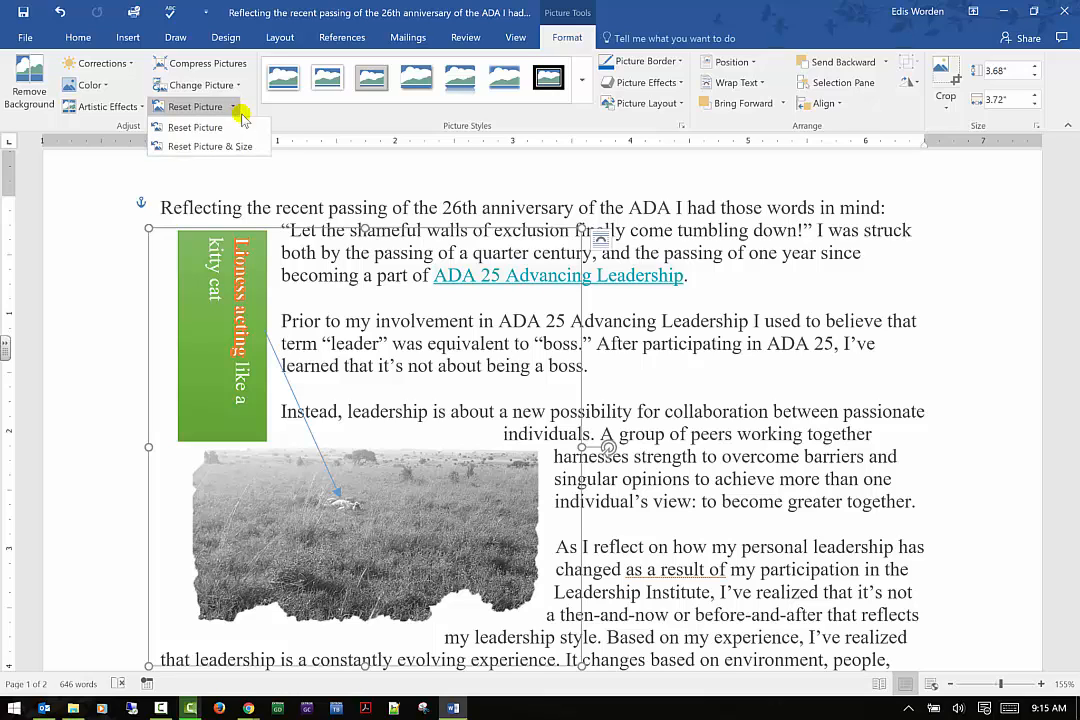
pyautogui.click(228, 127)
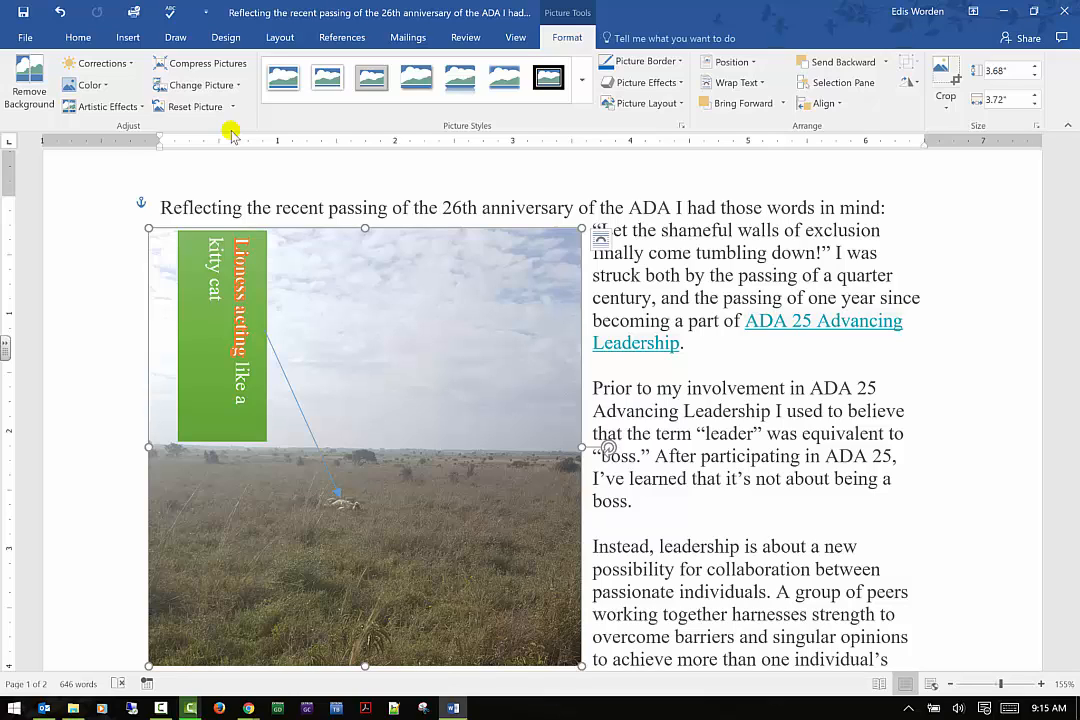
pyautogui.click(66, 15)
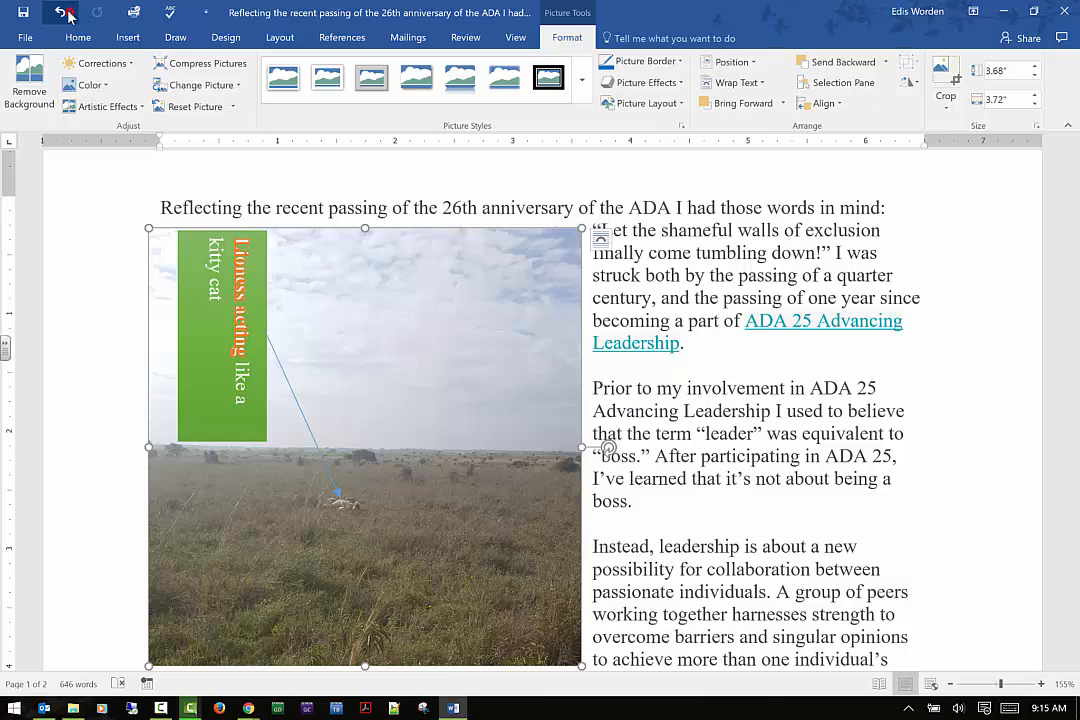
pyautogui.click(66, 15)
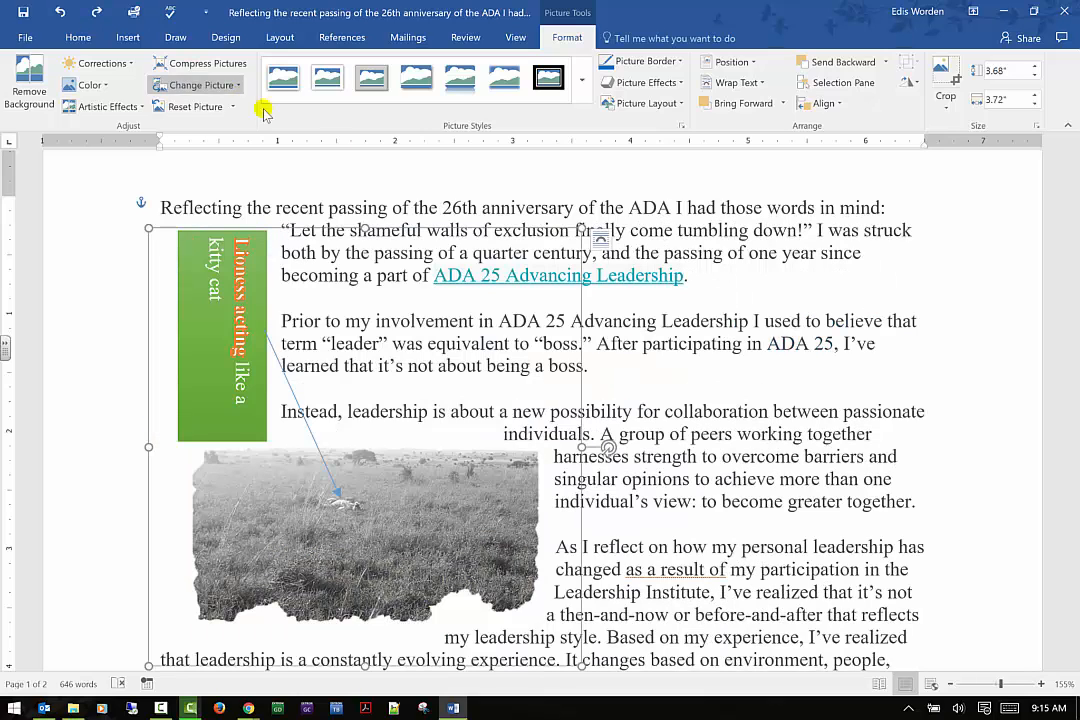
# Try several picture styles from the gallery on the photo, settling on the soft-edged rectangle style
pyautogui.click(284, 78)
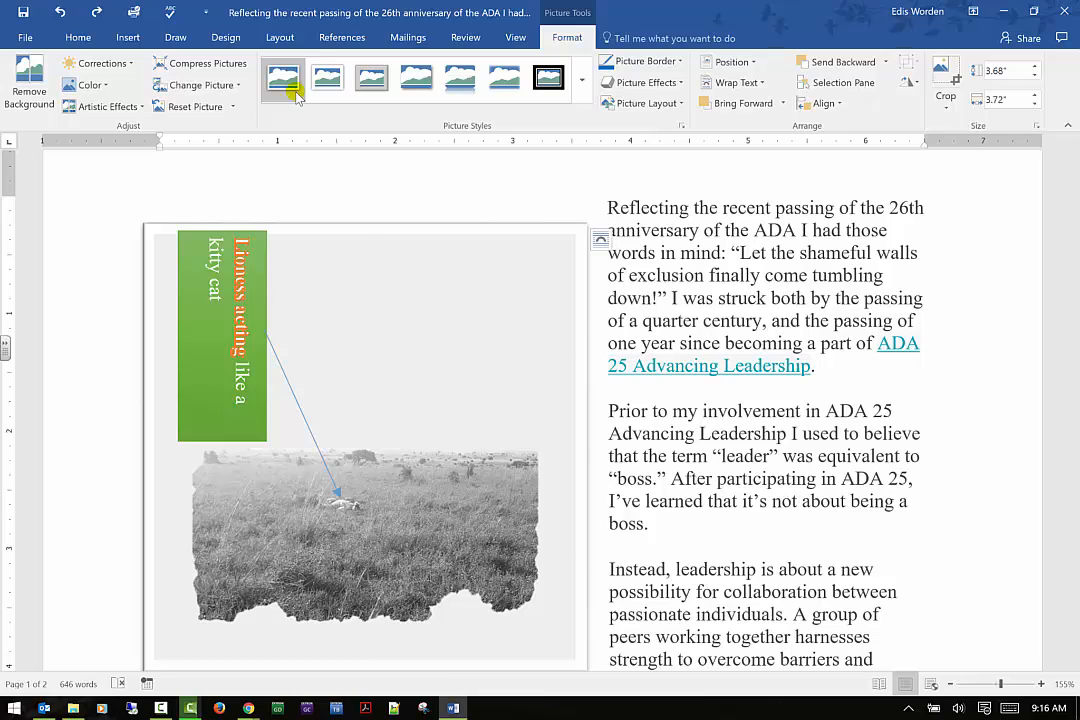
pyautogui.click(571, 262)
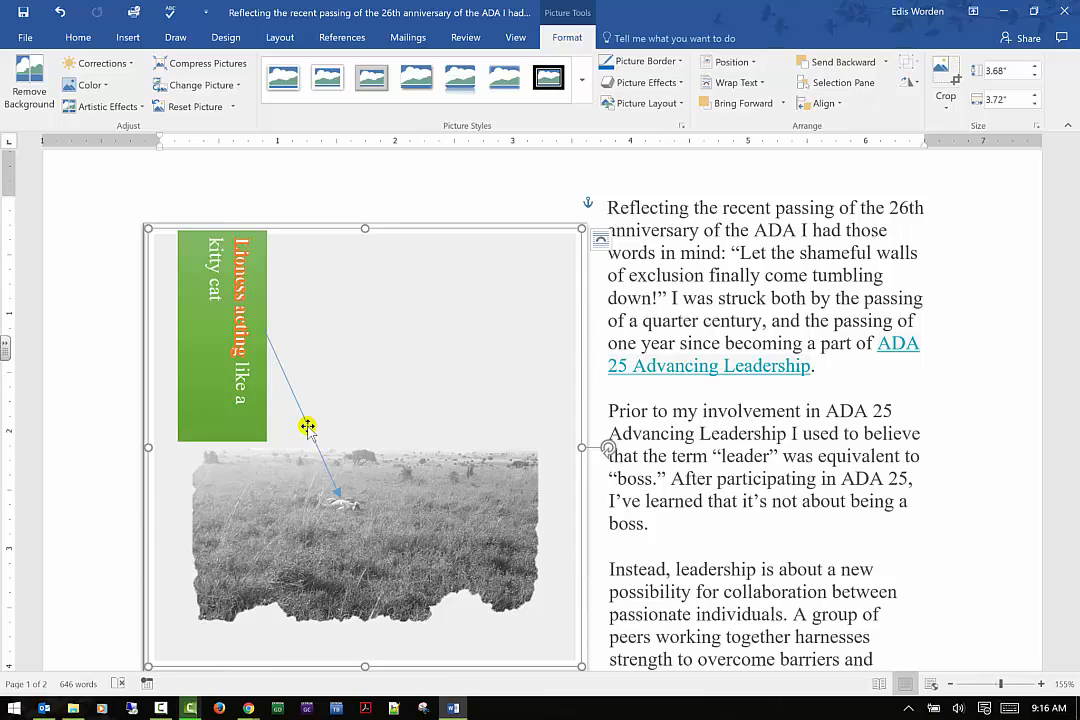
pyautogui.click(581, 79)
pyautogui.click(374, 120)
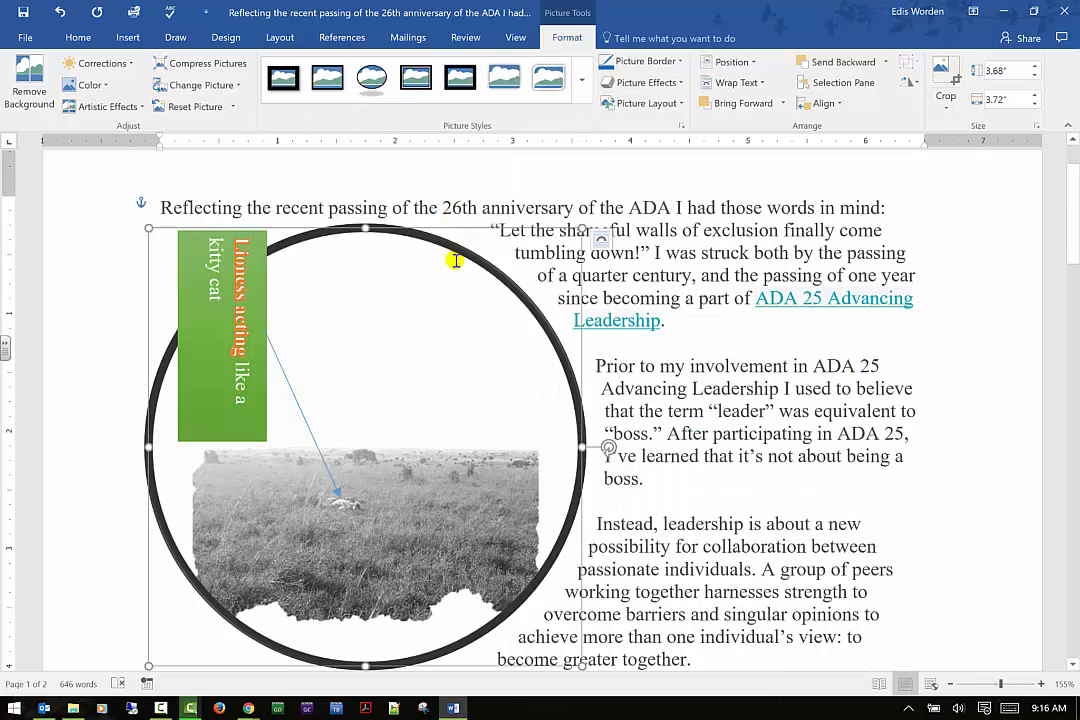
pyautogui.click(552, 82)
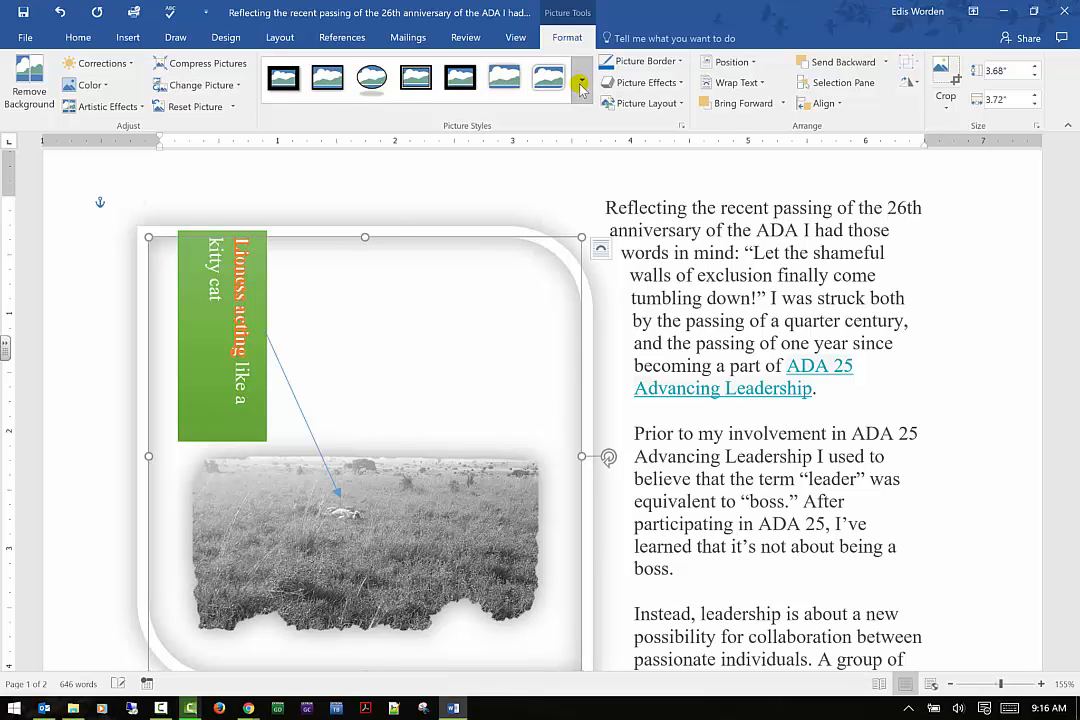
pyautogui.click(581, 86)
pyautogui.click(540, 212)
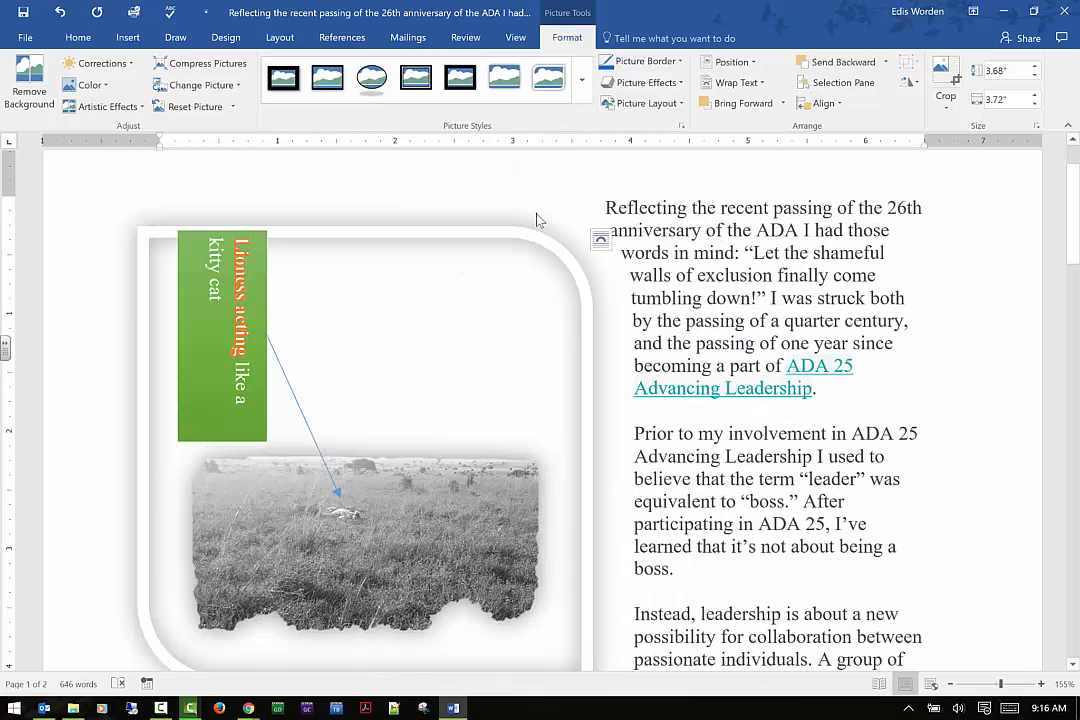
pyautogui.click(581, 86)
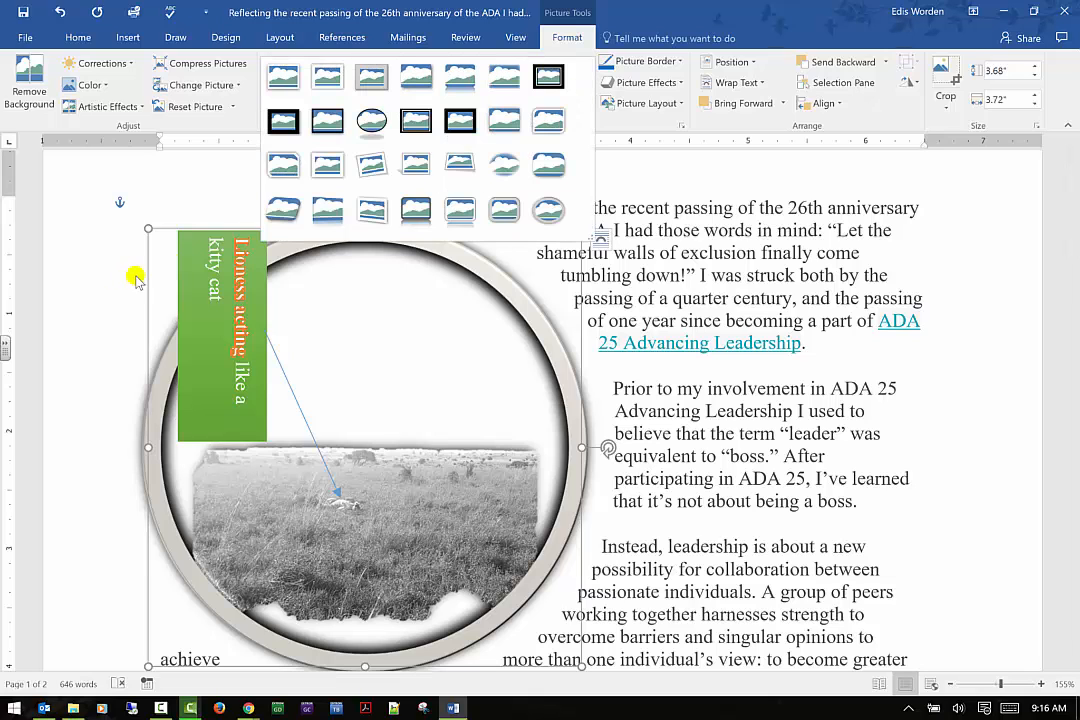
pyautogui.click(272, 214)
pyautogui.click(270, 214)
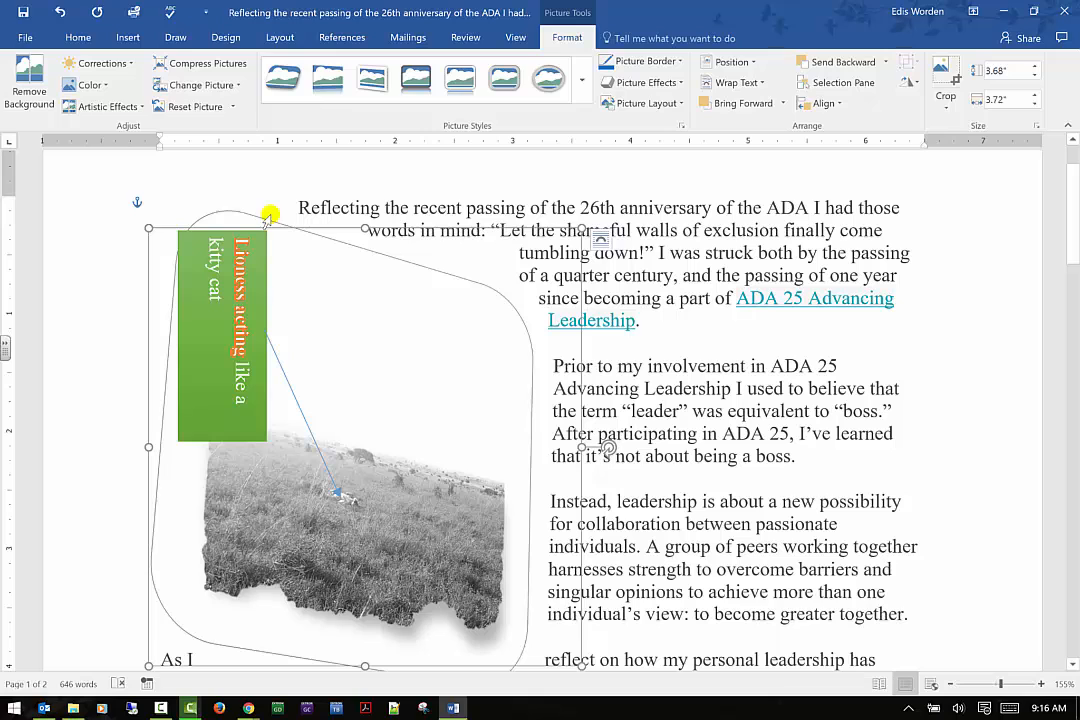
pyautogui.click(581, 86)
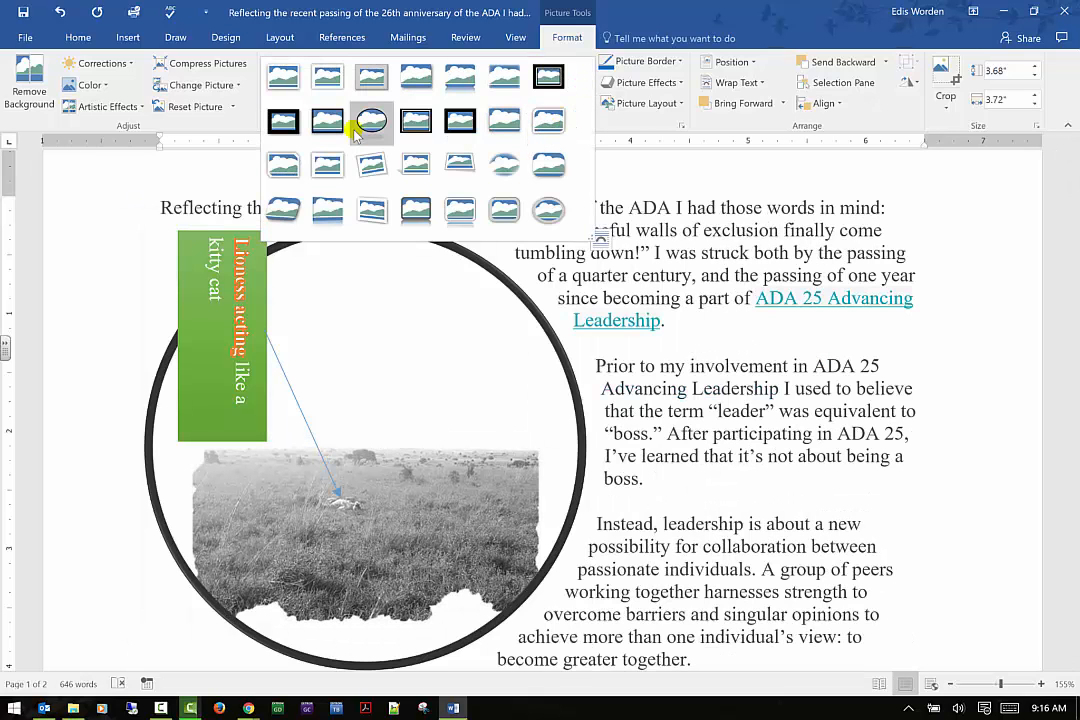
pyautogui.click(420, 63)
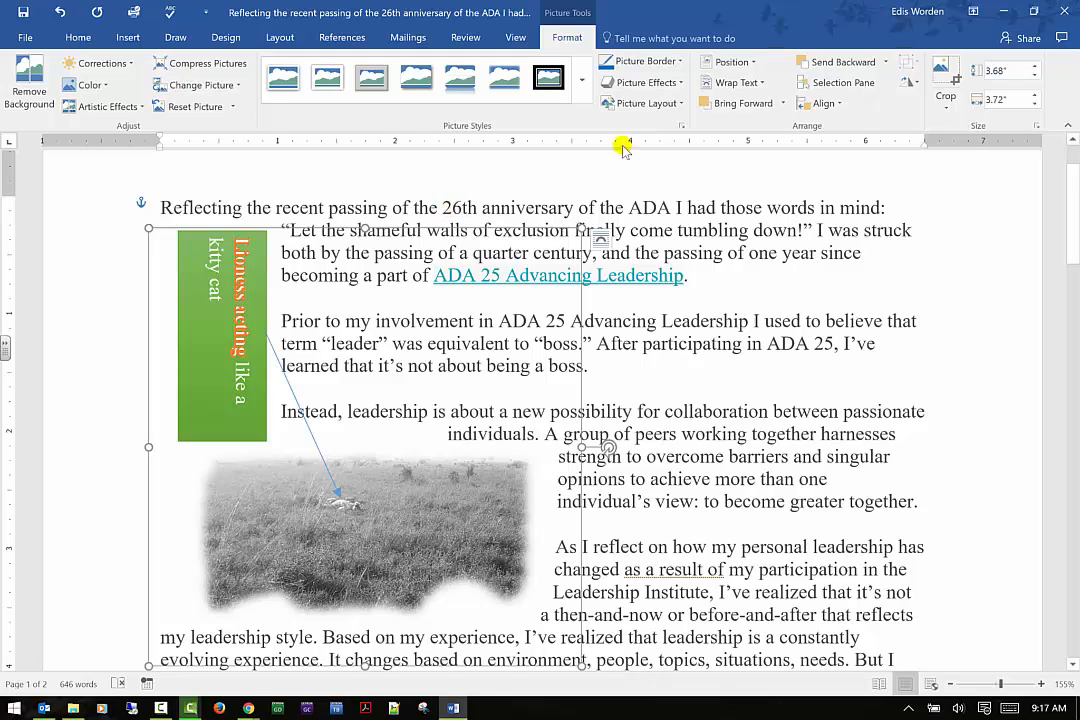
# Give the picture a light blue custom border color and a 6 pt border weight
pyautogui.click(681, 61)
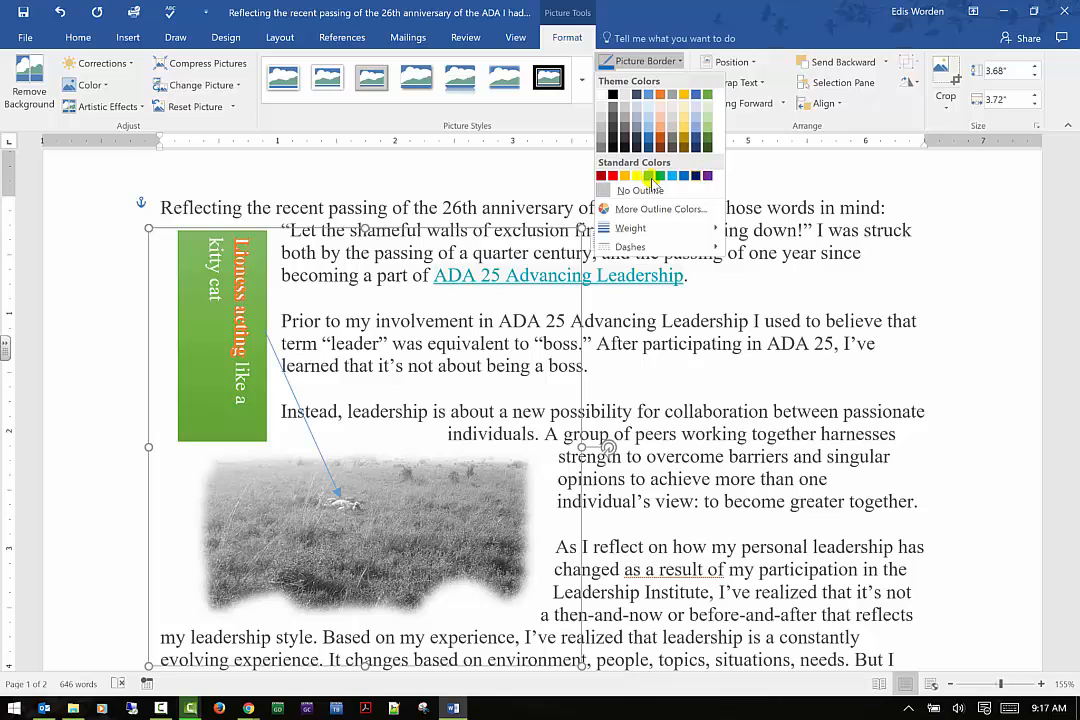
pyautogui.click(680, 209)
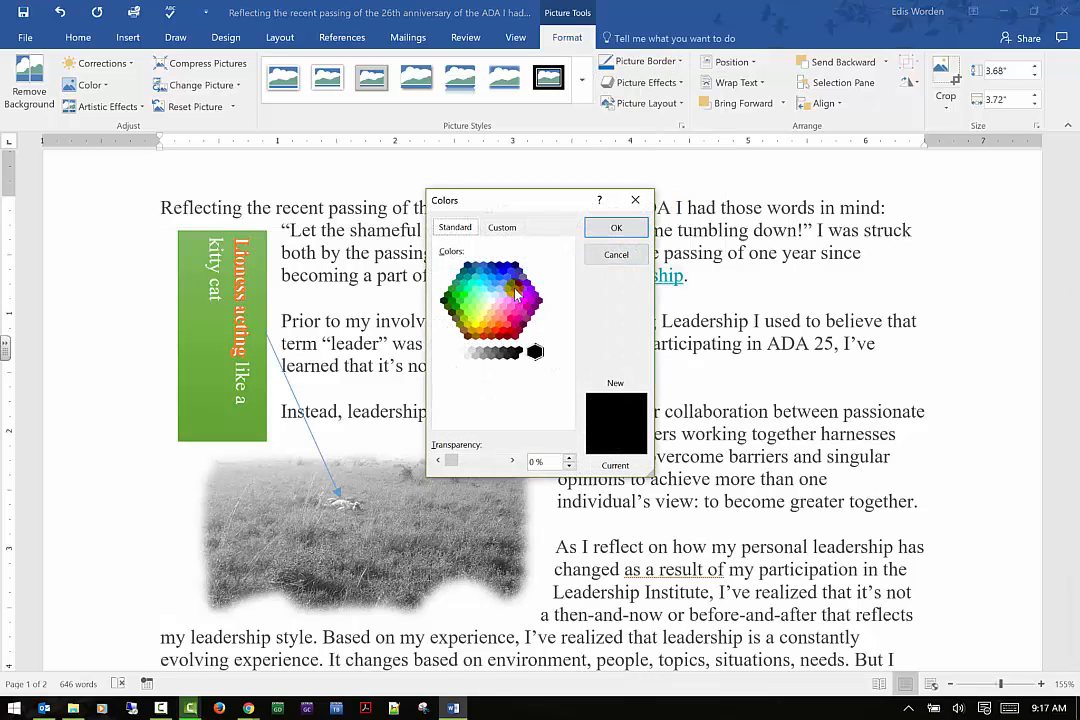
pyautogui.click(492, 291)
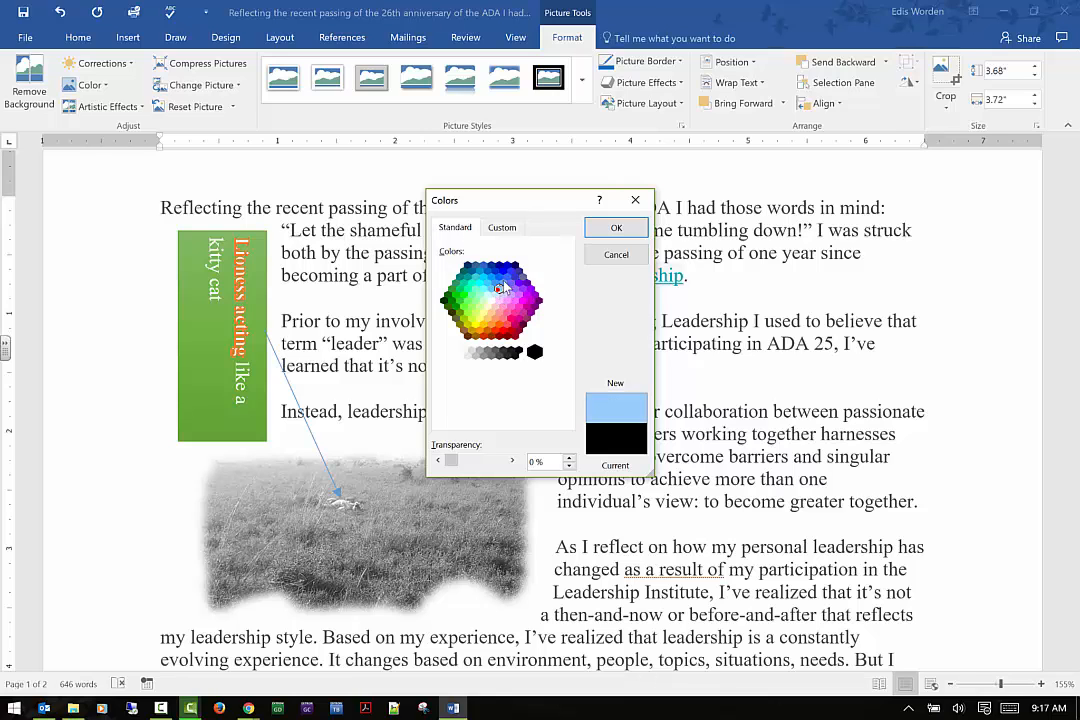
pyautogui.click(616, 228)
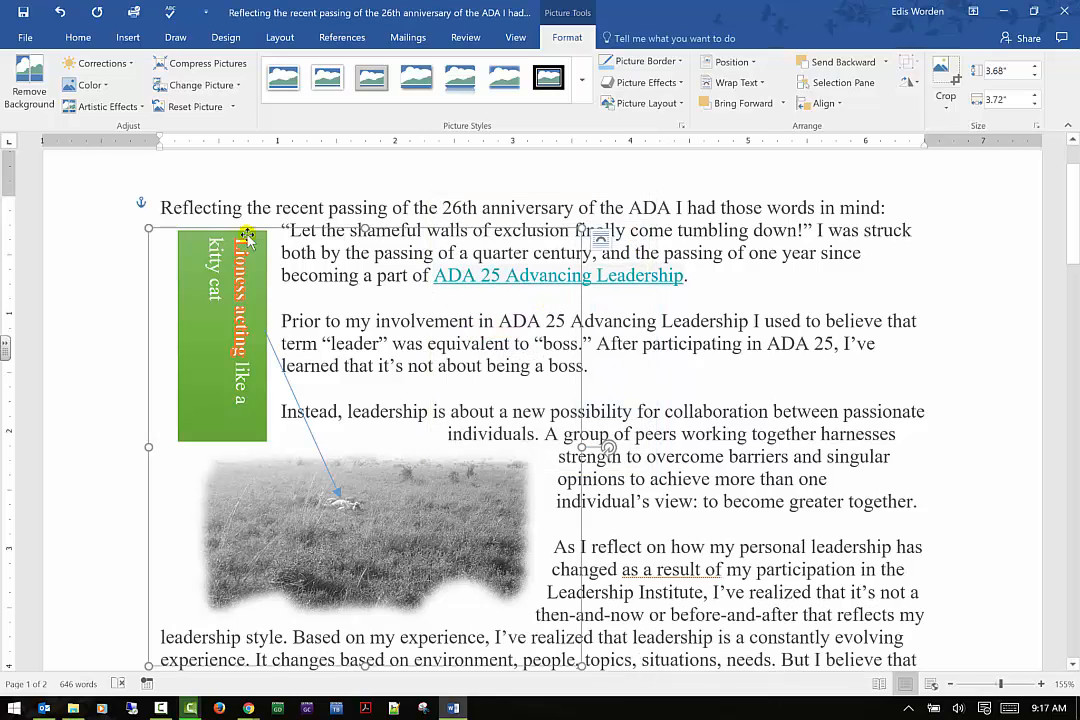
pyautogui.click(681, 62)
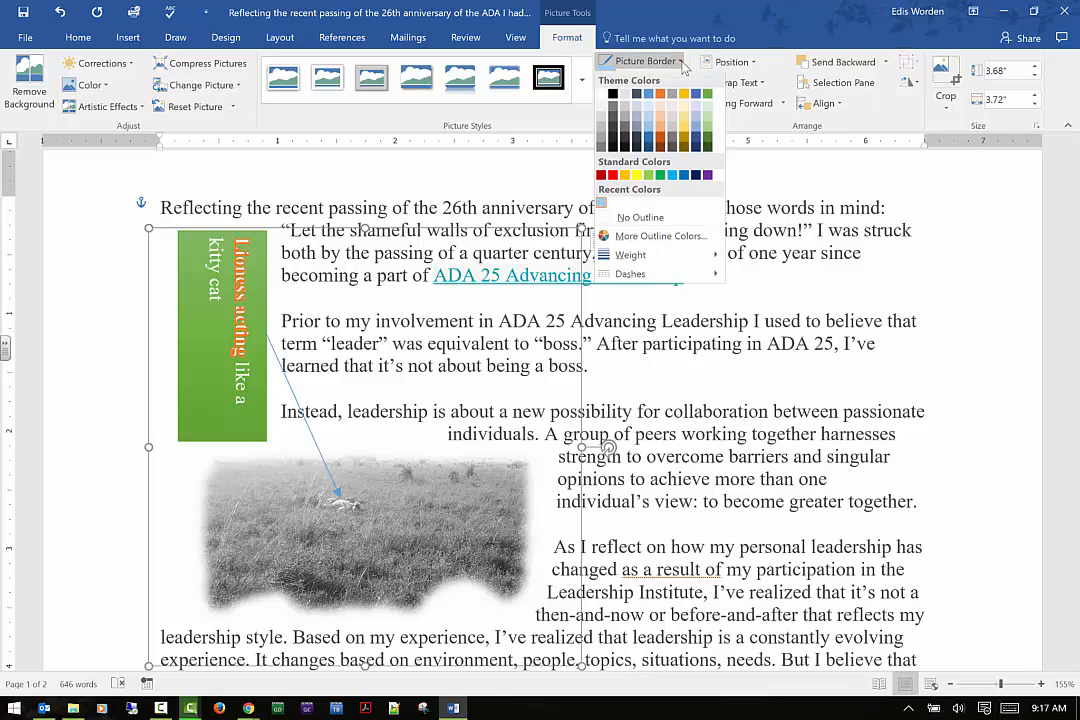
pyautogui.moveTo(646, 254)
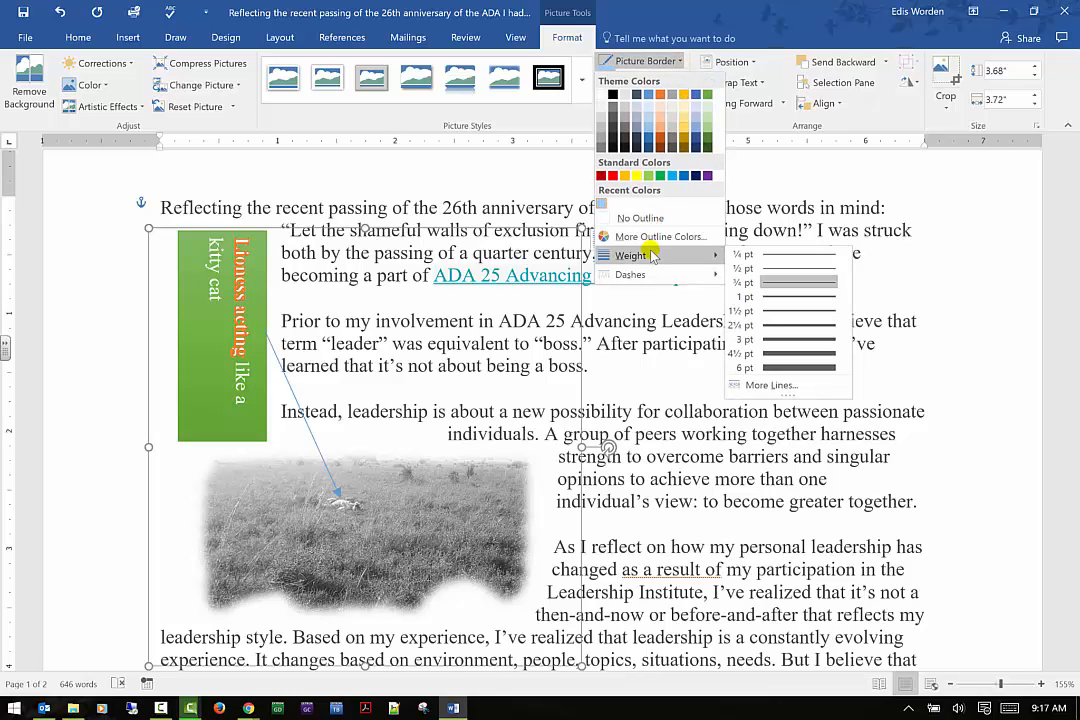
pyautogui.click(765, 367)
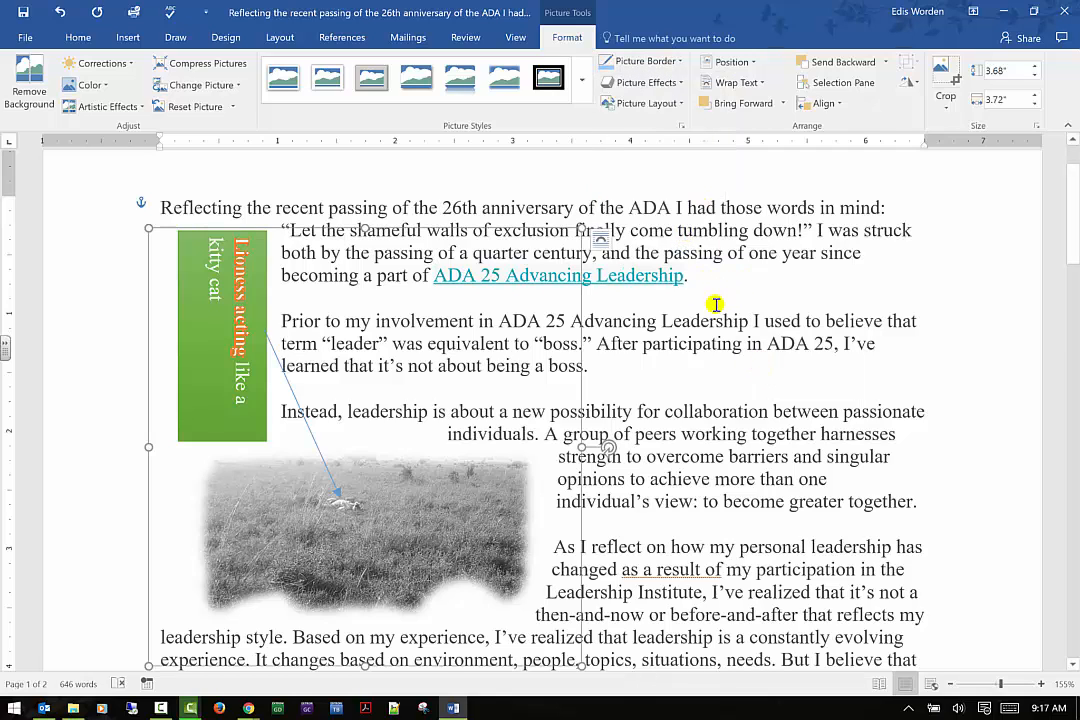
# Reselect the photo and apply the first picture style, the simple white frame
pyautogui.click(104, 278)
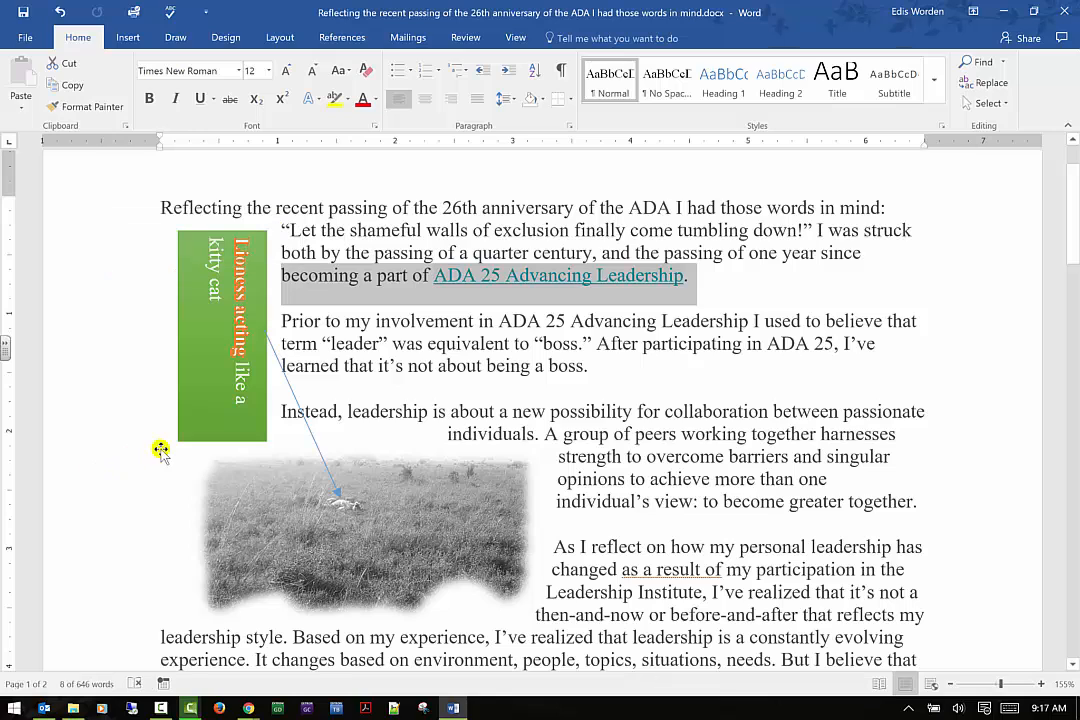
pyautogui.click(212, 348)
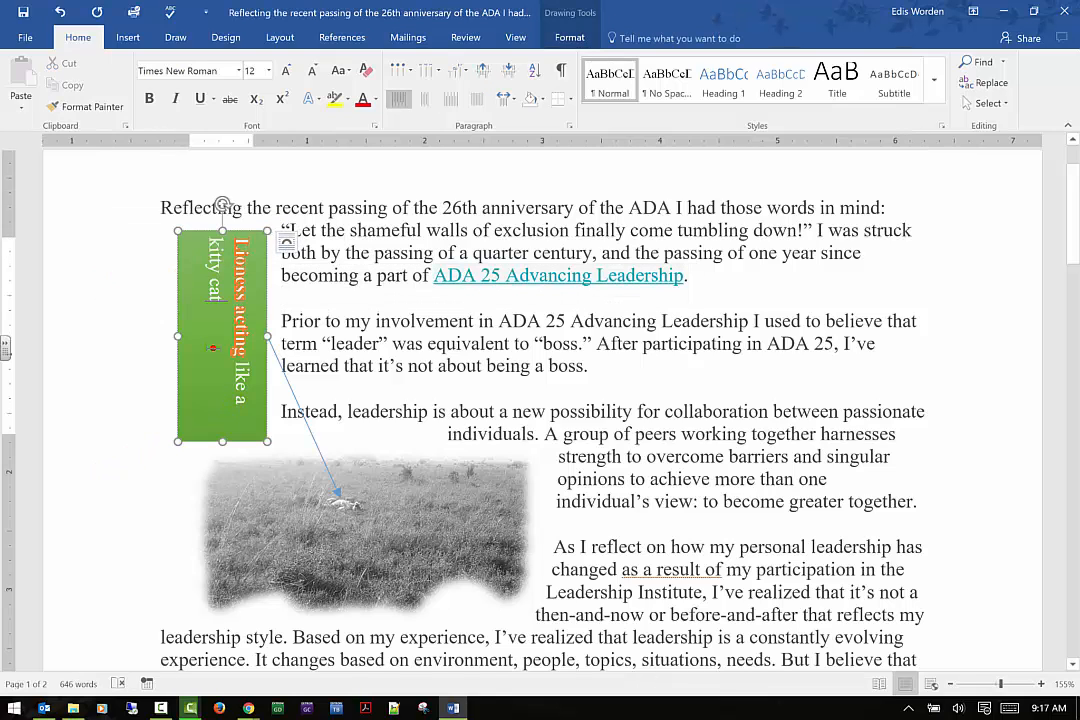
pyautogui.click(275, 500)
pyautogui.click(560, 38)
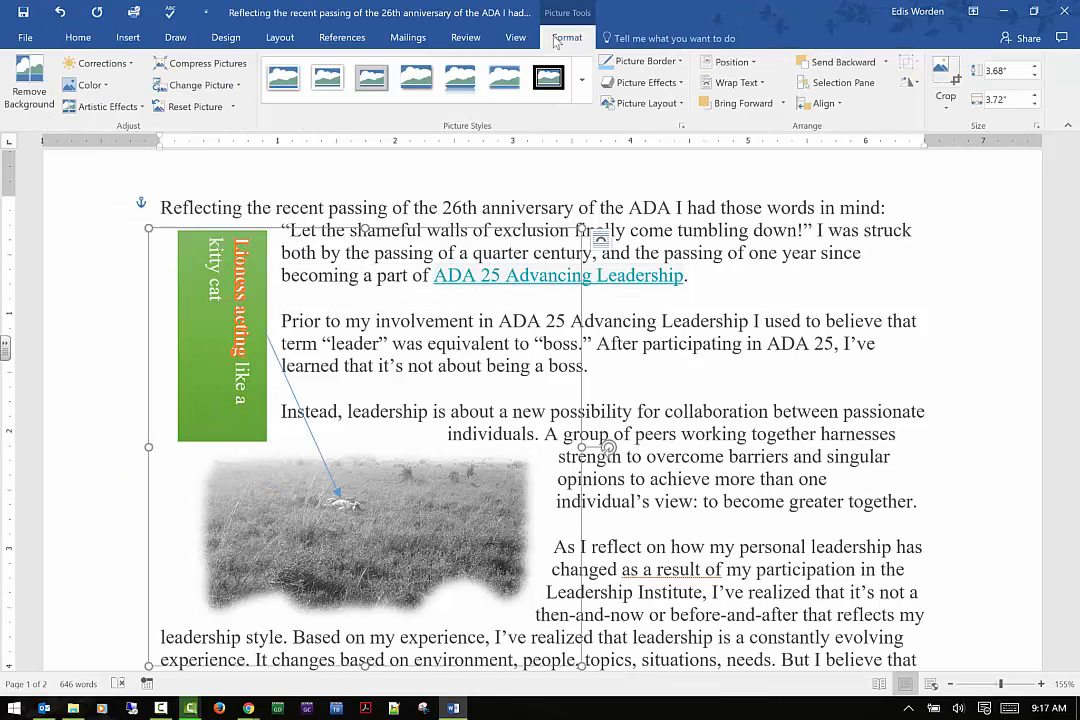
pyautogui.click(283, 78)
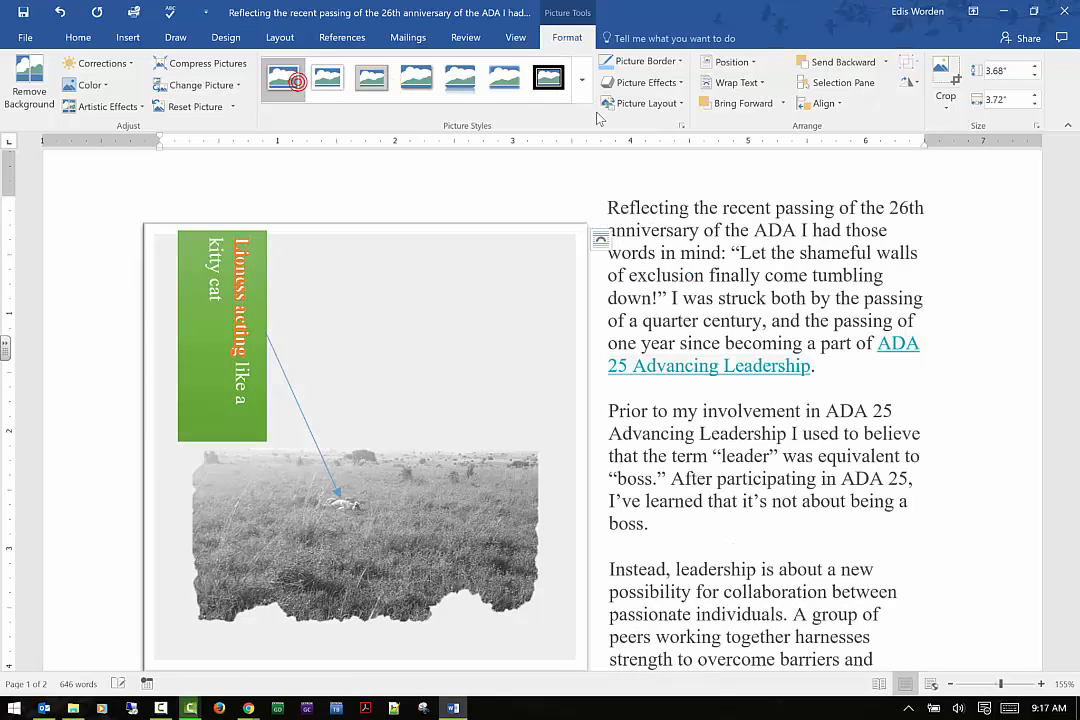
# Change the picture border to standard blue and then back to the recent light blue color
pyautogui.click(682, 63)
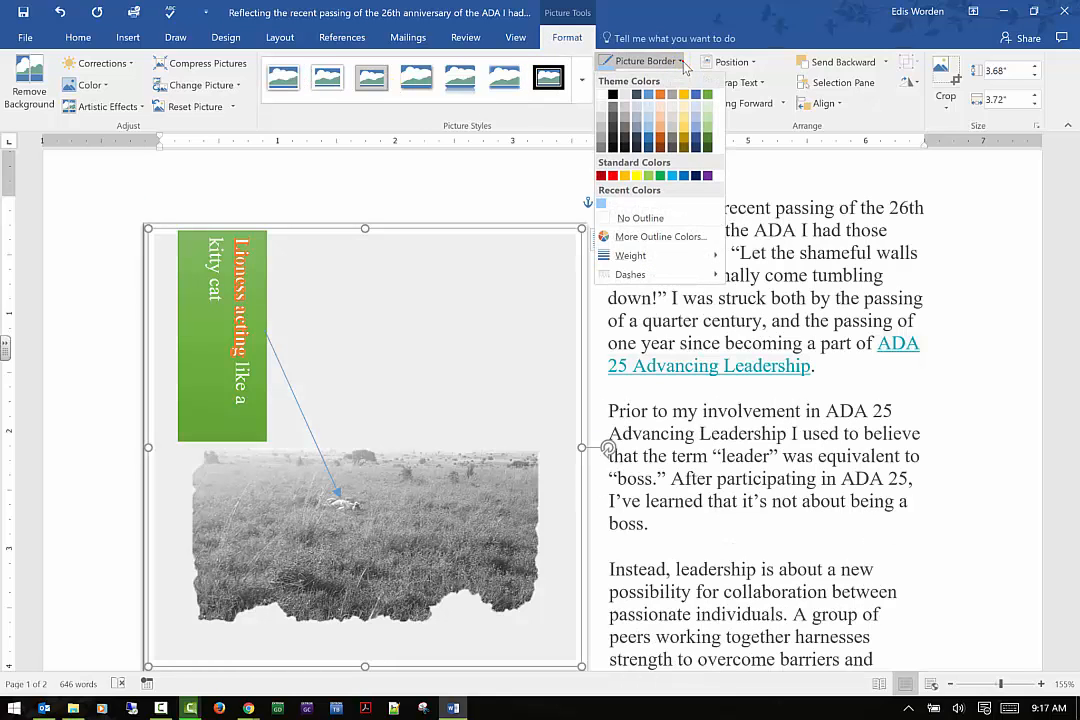
pyautogui.click(686, 176)
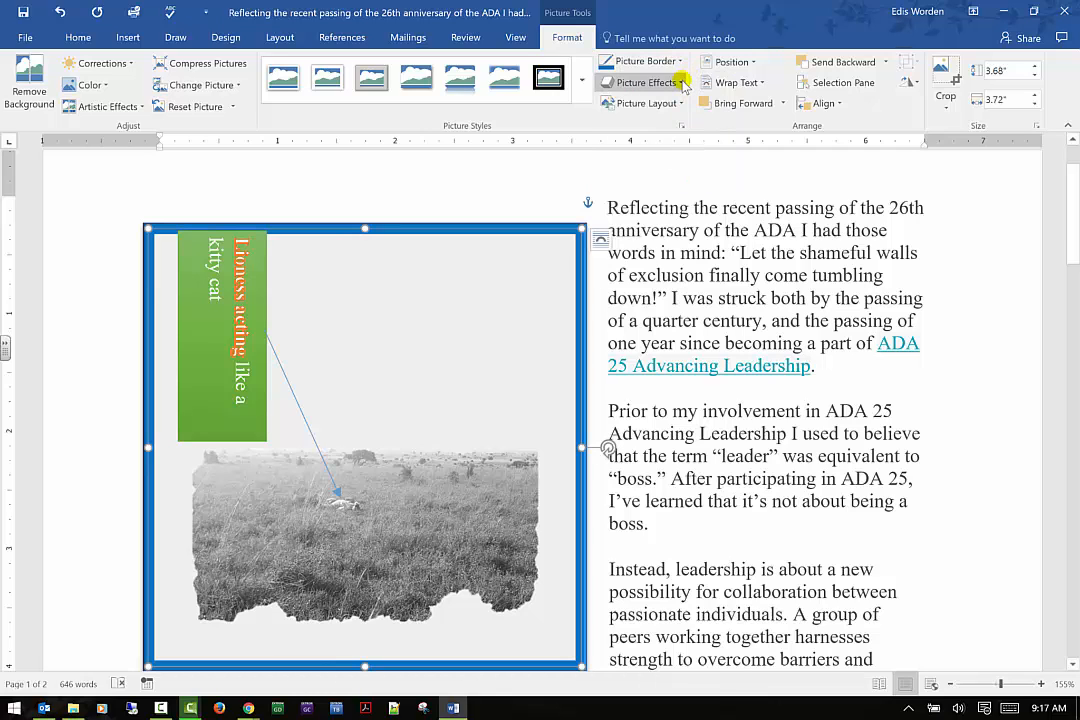
pyautogui.click(683, 83)
pyautogui.click(684, 80)
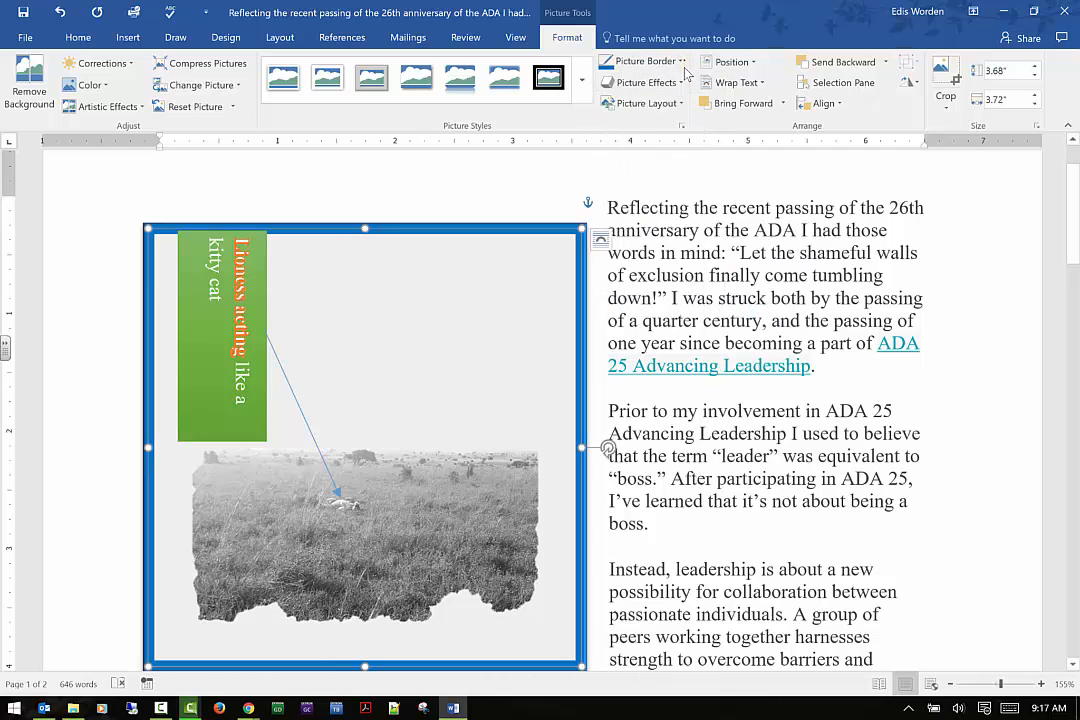
pyautogui.click(660, 61)
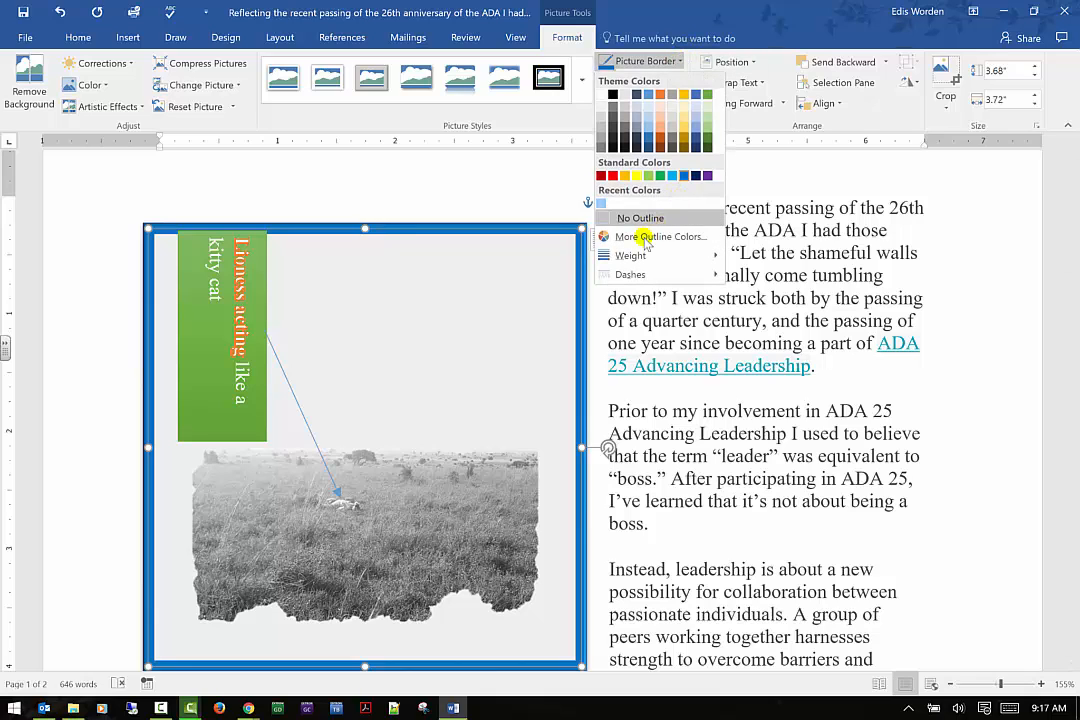
pyautogui.click(601, 205)
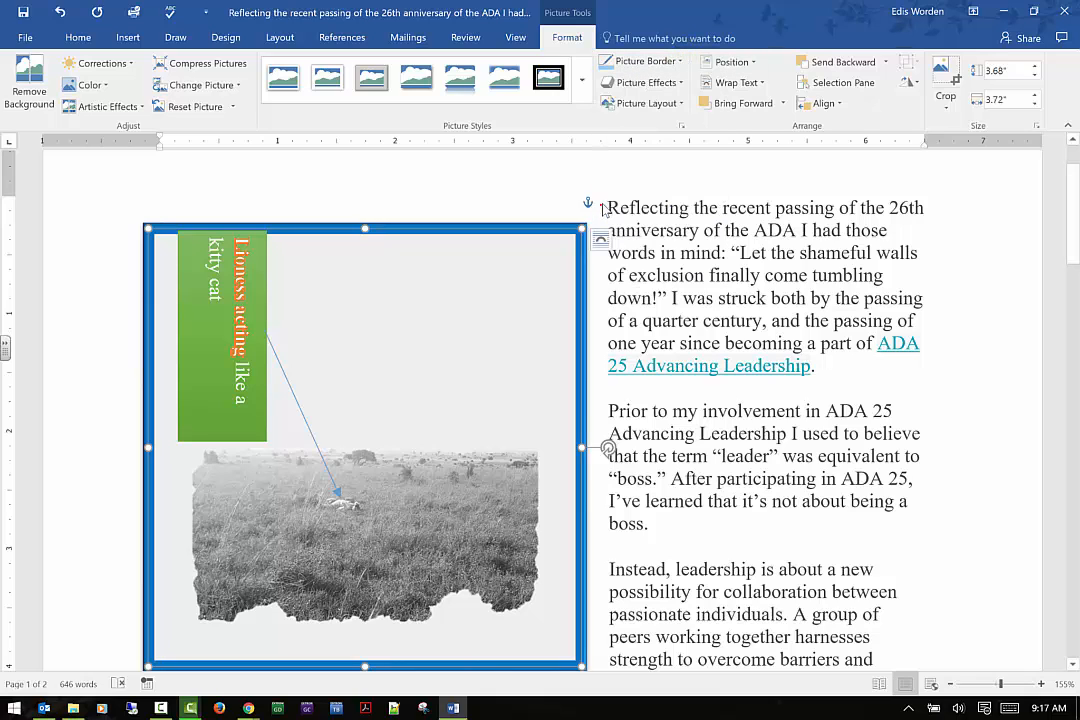
# Set the picture border weight to 3 pt
pyautogui.click(679, 62)
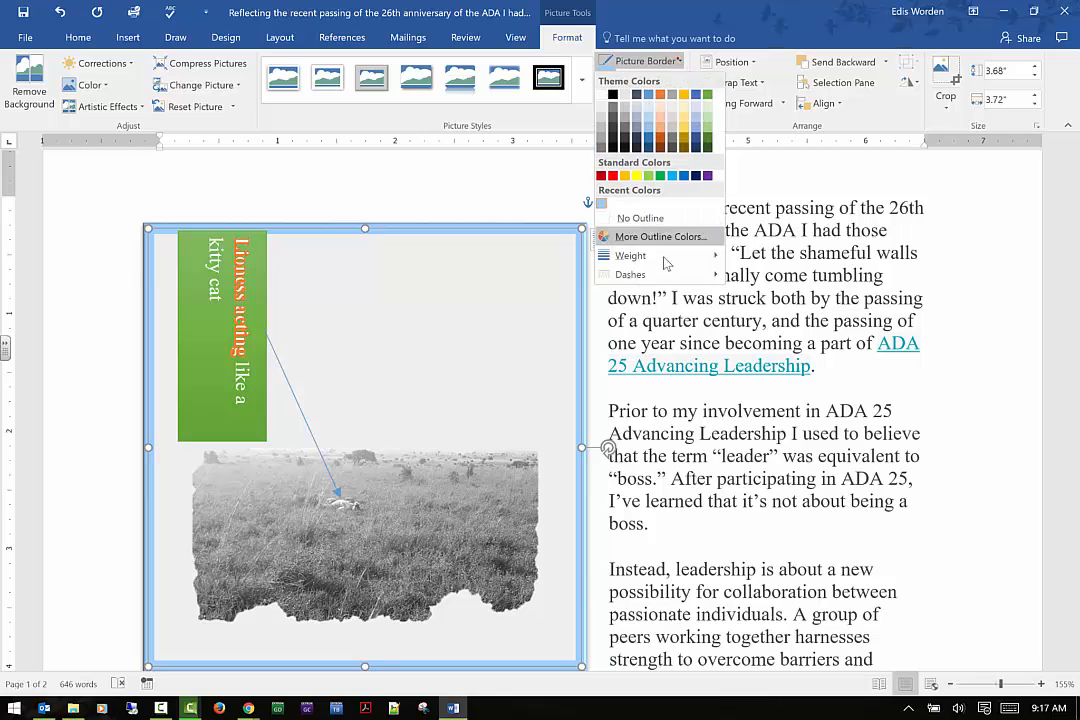
pyautogui.moveTo(663, 260)
pyautogui.click(768, 340)
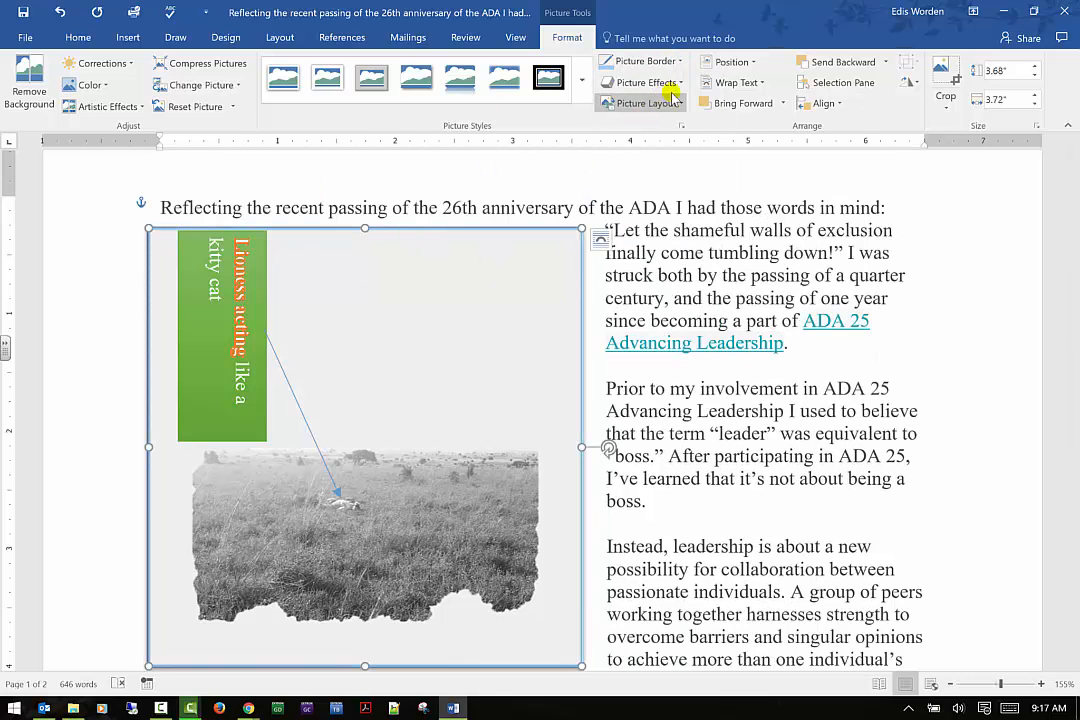
# Apply a square dot dash style to the picture border
pyautogui.click(645, 61)
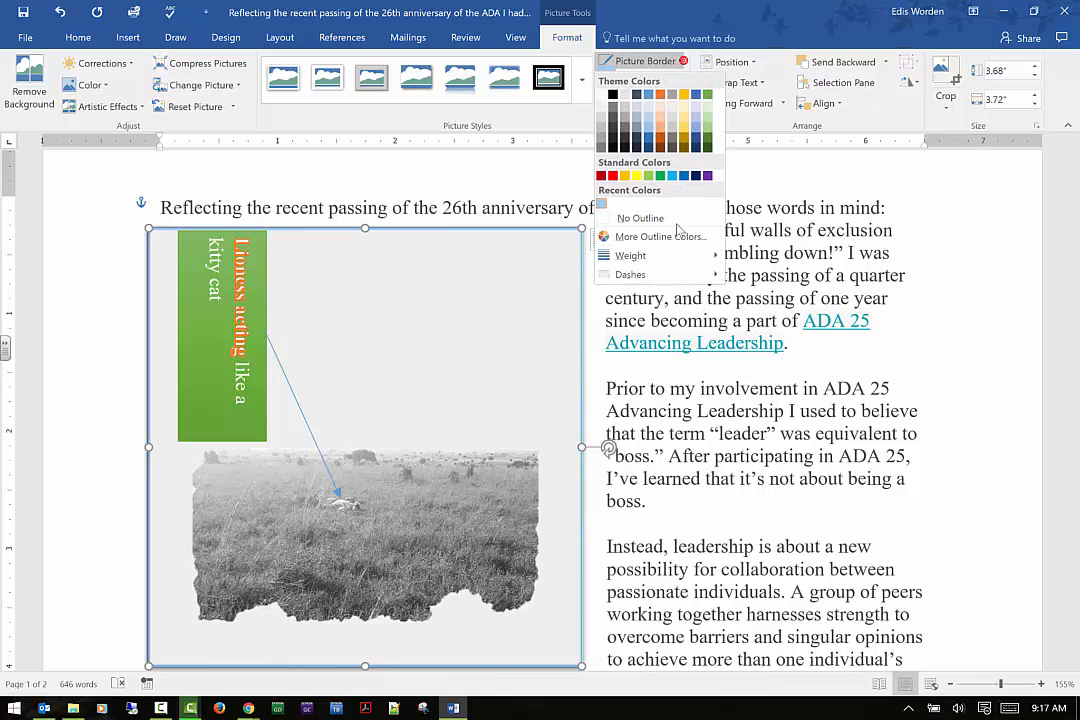
pyautogui.moveTo(660, 276)
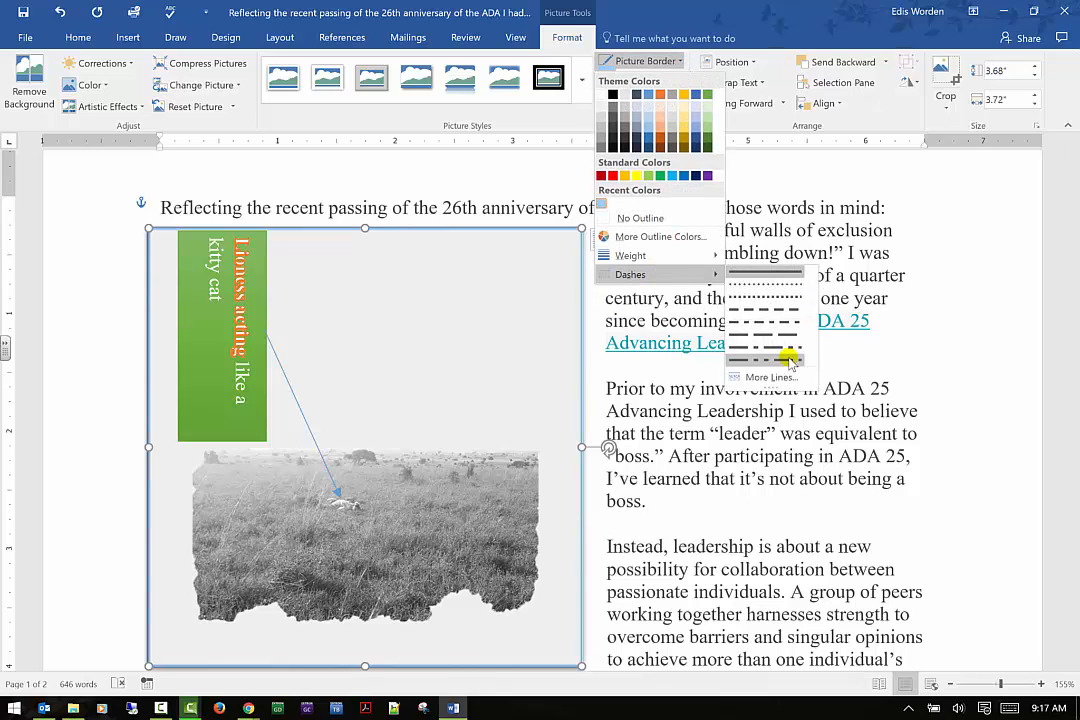
pyautogui.click(783, 298)
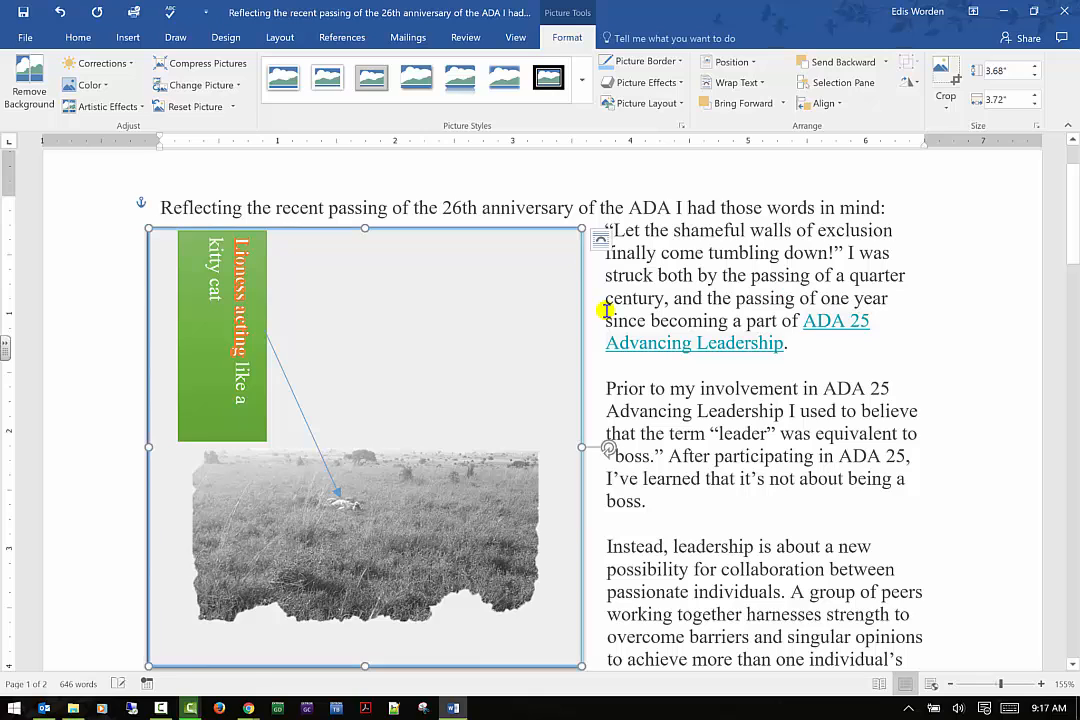
# Reselect the photo and set its border weight to 4½ pt
pyautogui.click(76, 323)
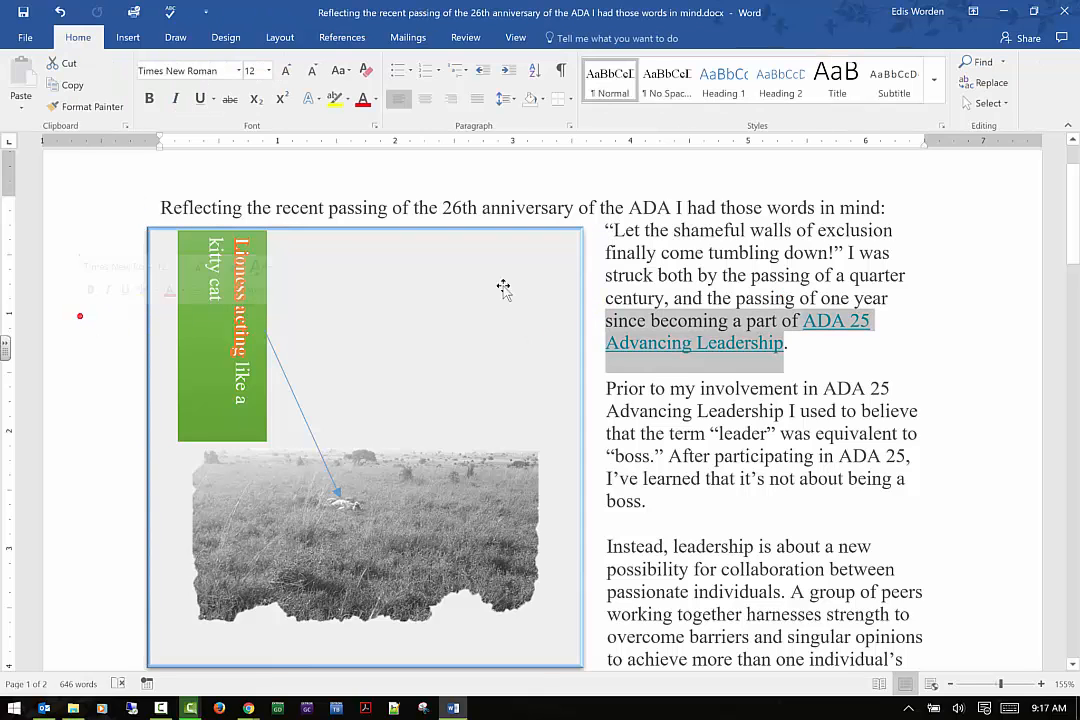
pyautogui.click(582, 259)
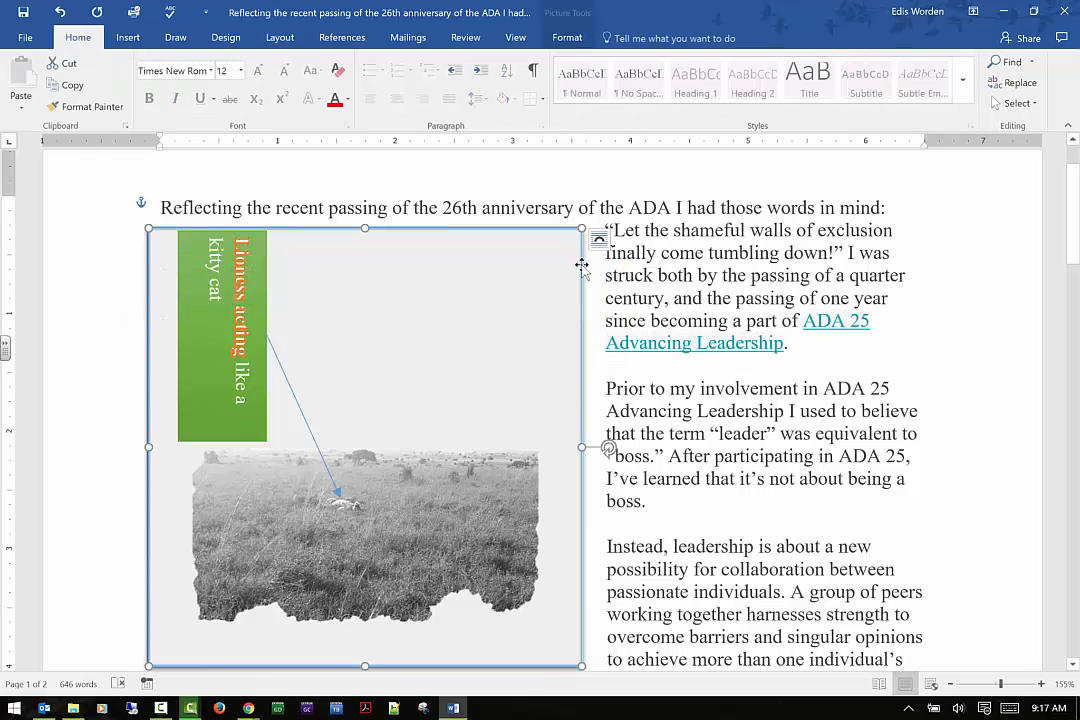
pyautogui.click(567, 37)
pyautogui.click(645, 61)
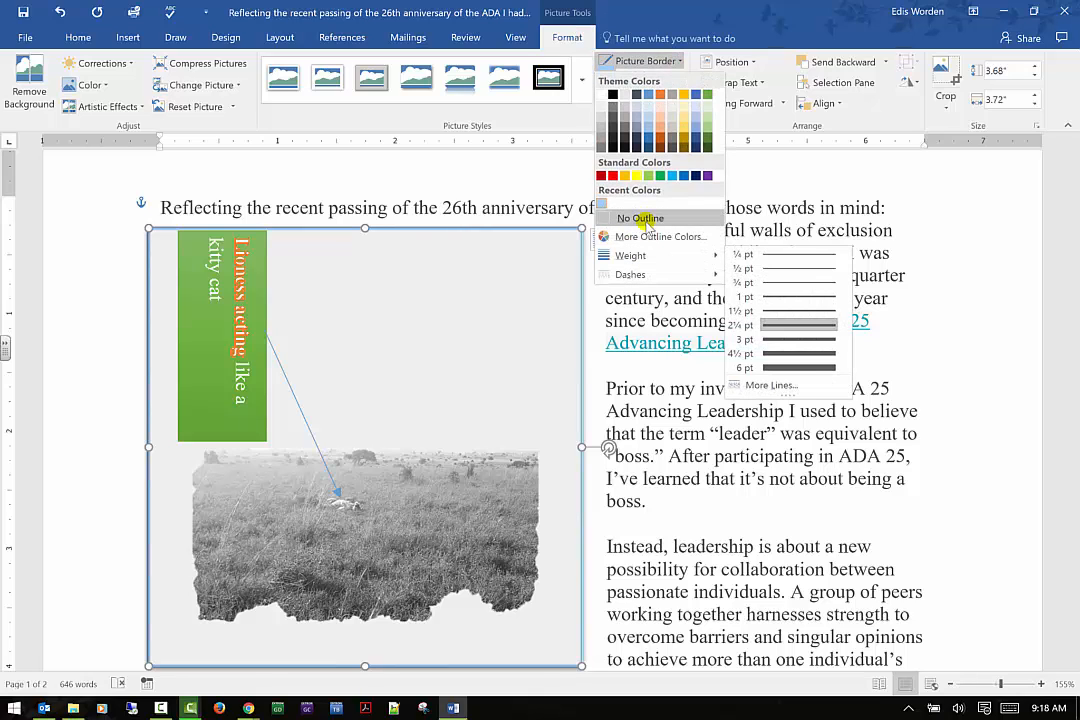
pyautogui.moveTo(705, 255)
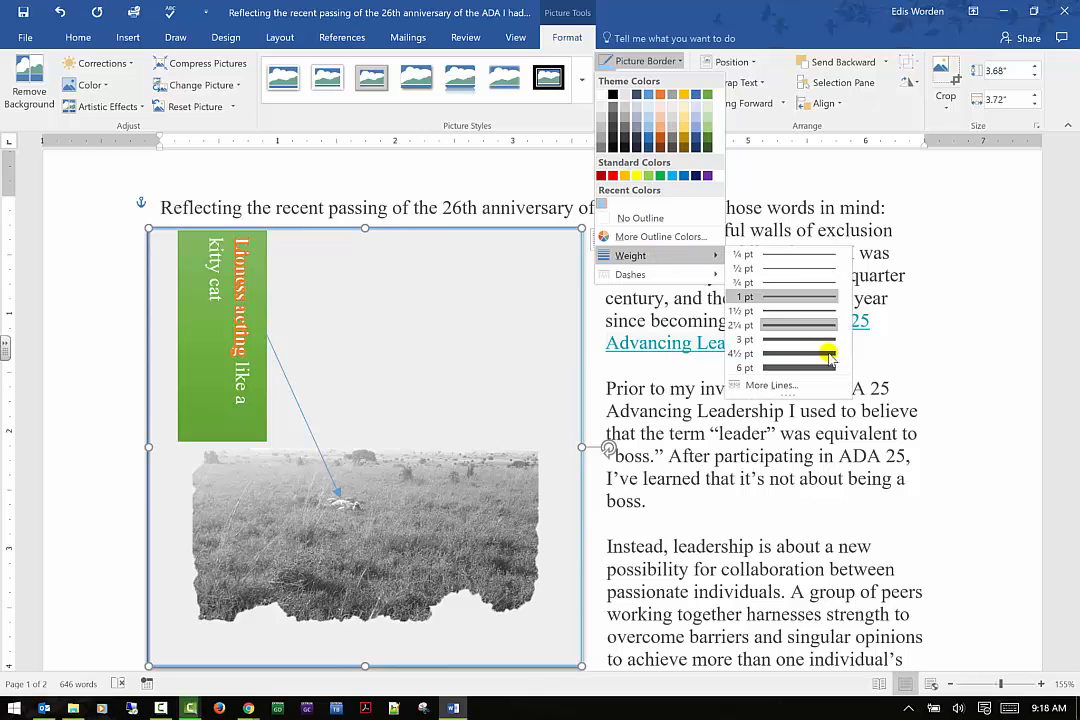
pyautogui.click(810, 358)
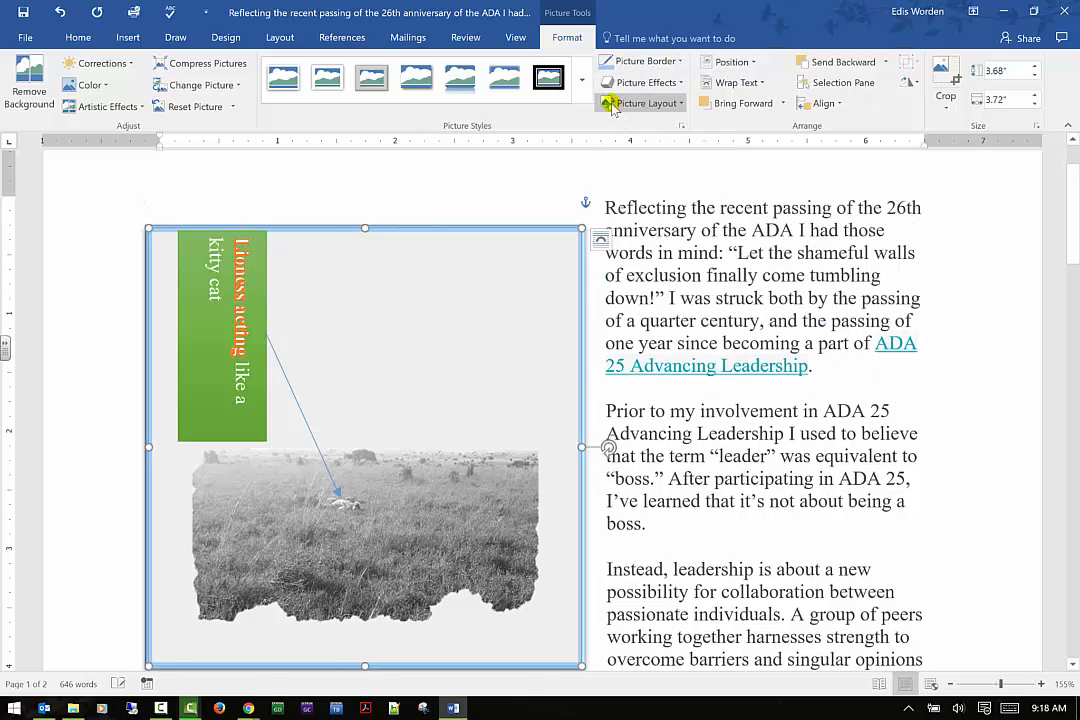
# Change the picture border to the round dot dash style
pyautogui.click(646, 61)
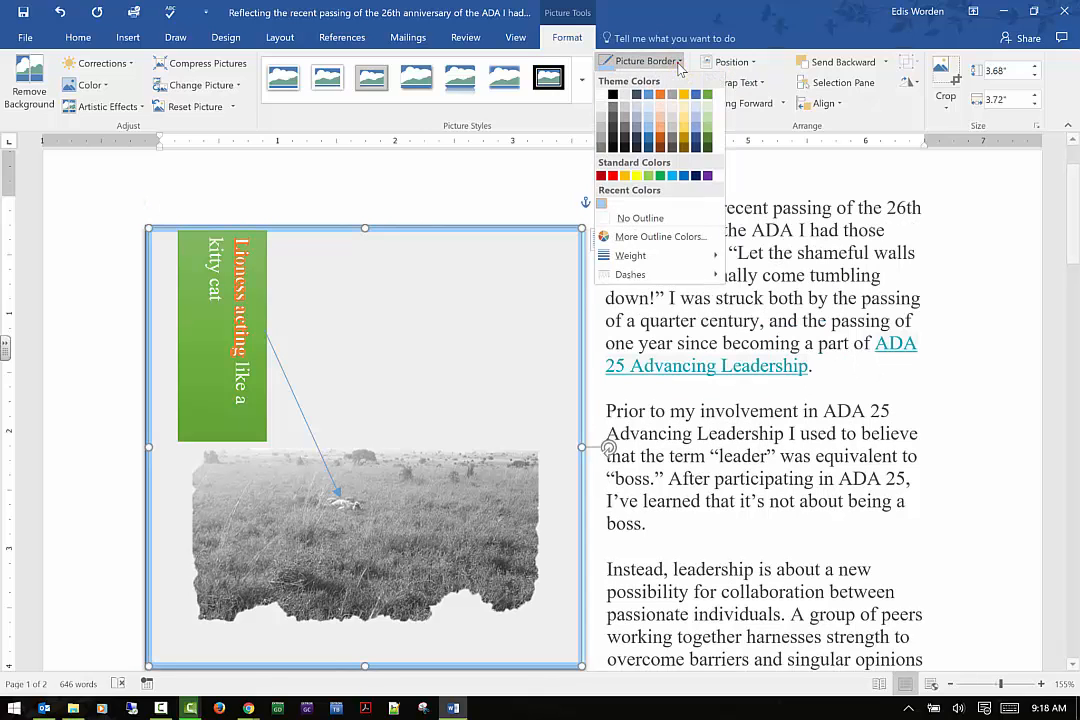
pyautogui.moveTo(668, 280)
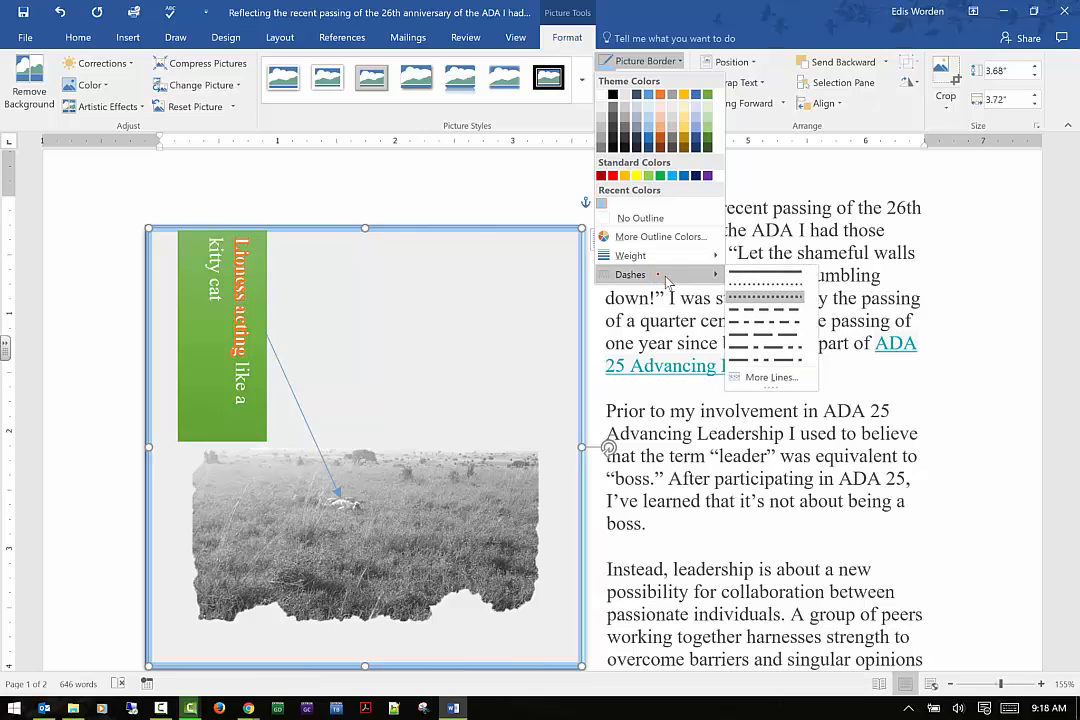
pyautogui.click(776, 287)
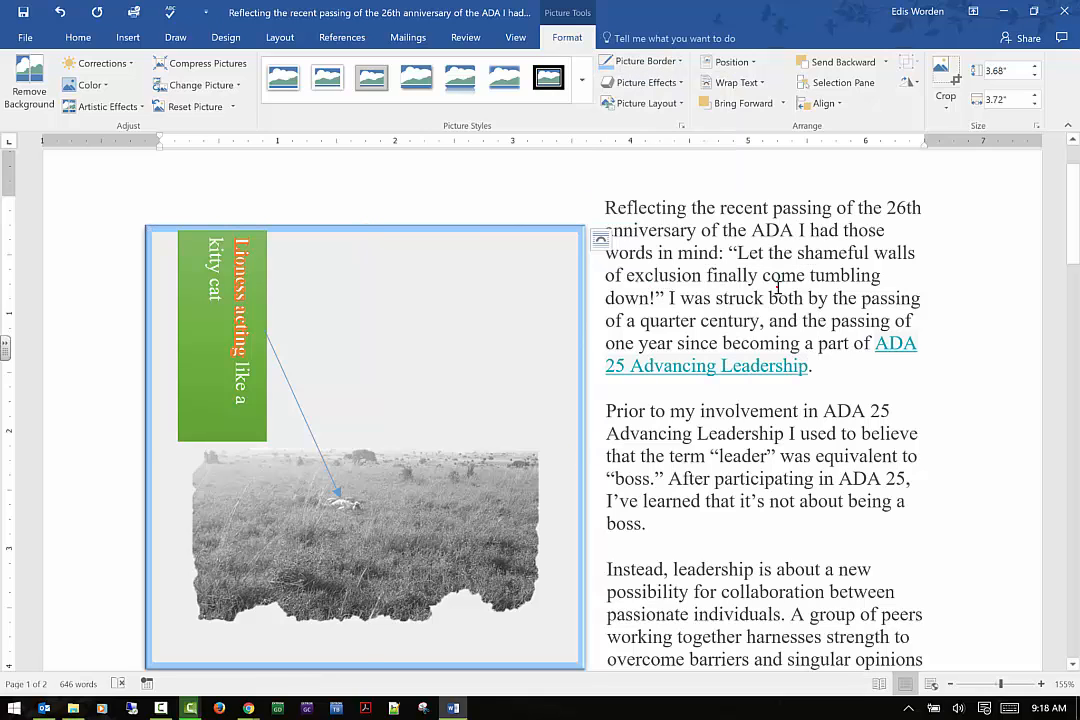
# Reselect the photo and add a green glow variation around it
pyautogui.click(540, 196)
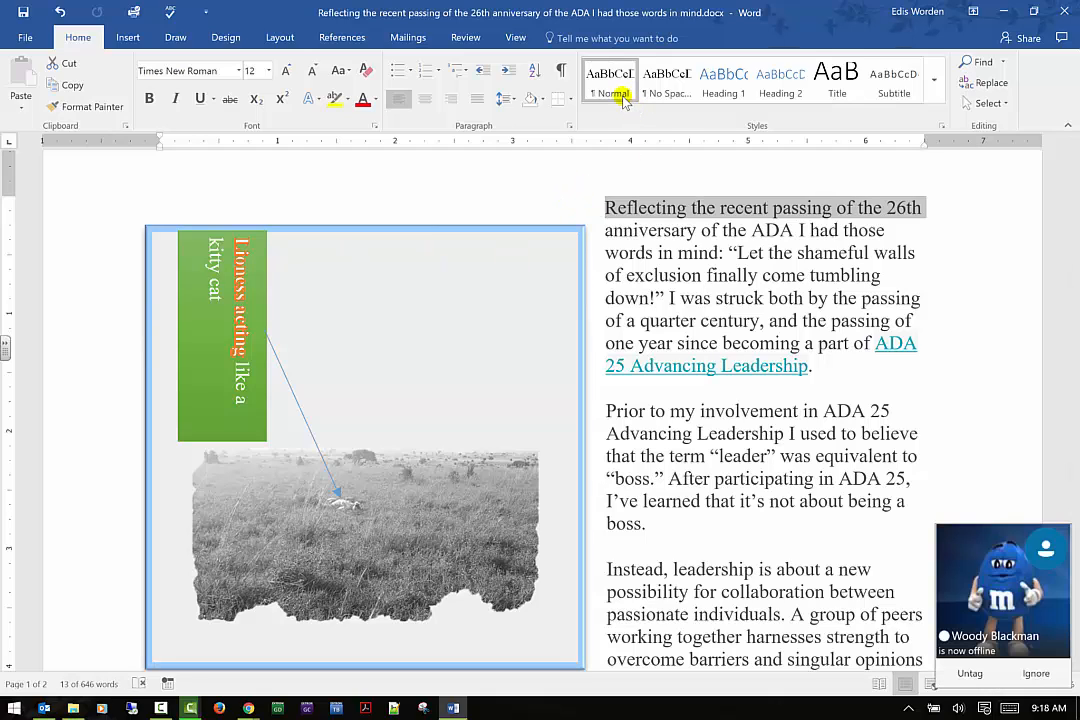
pyautogui.click(581, 272)
pyautogui.click(586, 40)
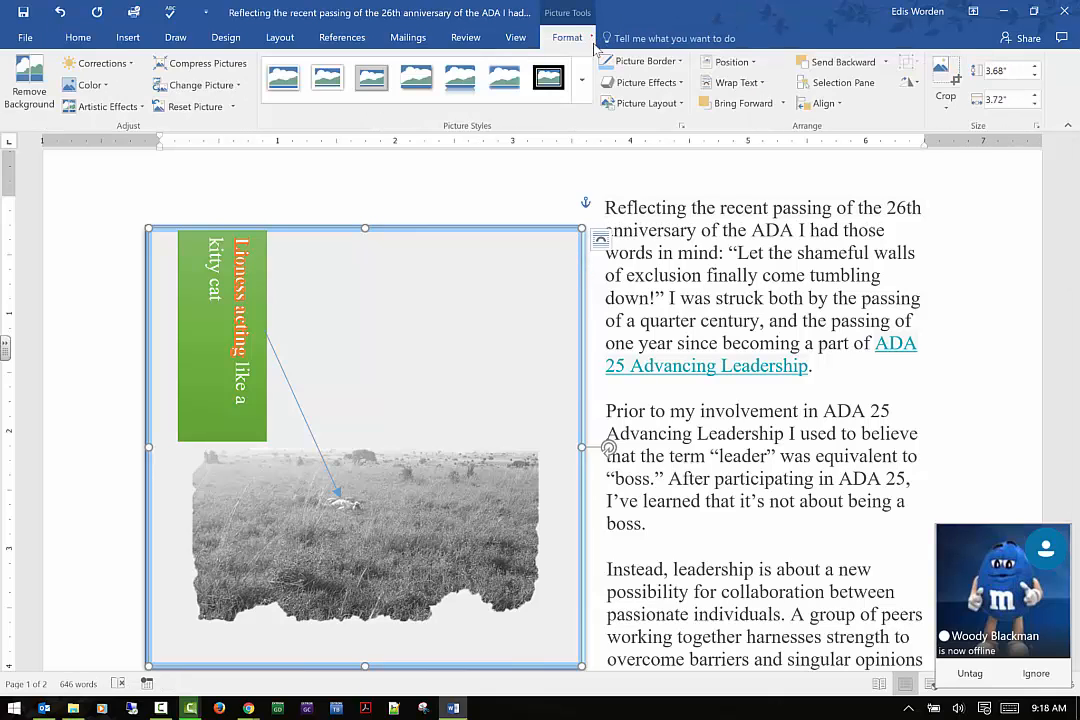
pyautogui.click(678, 84)
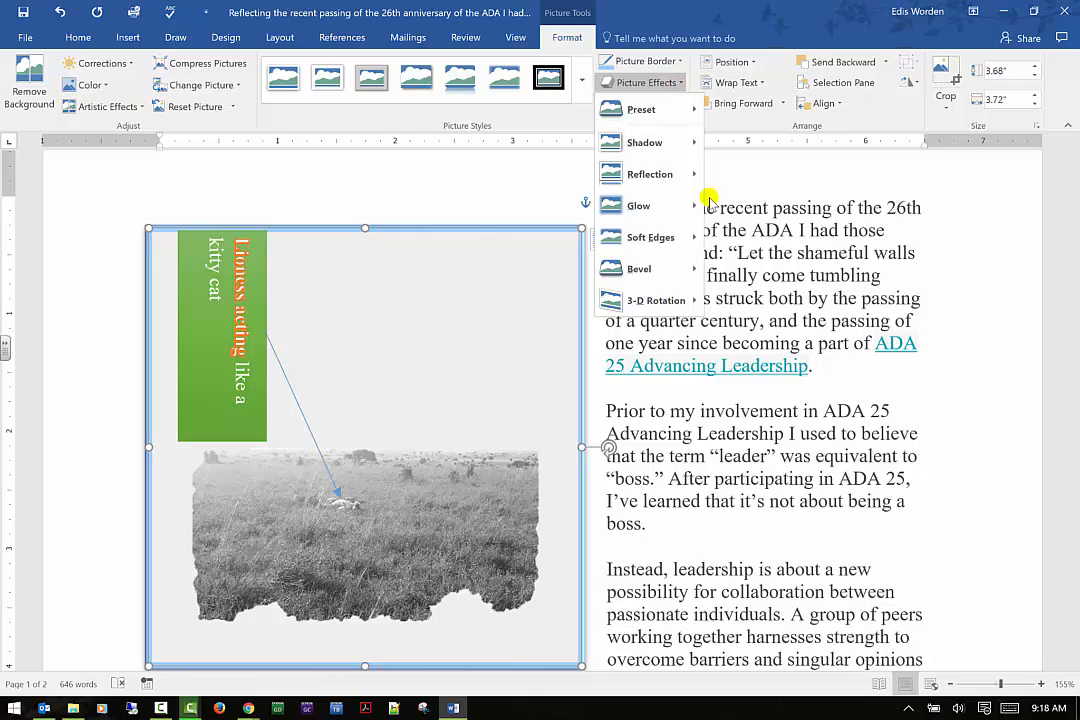
pyautogui.moveTo(697, 205)
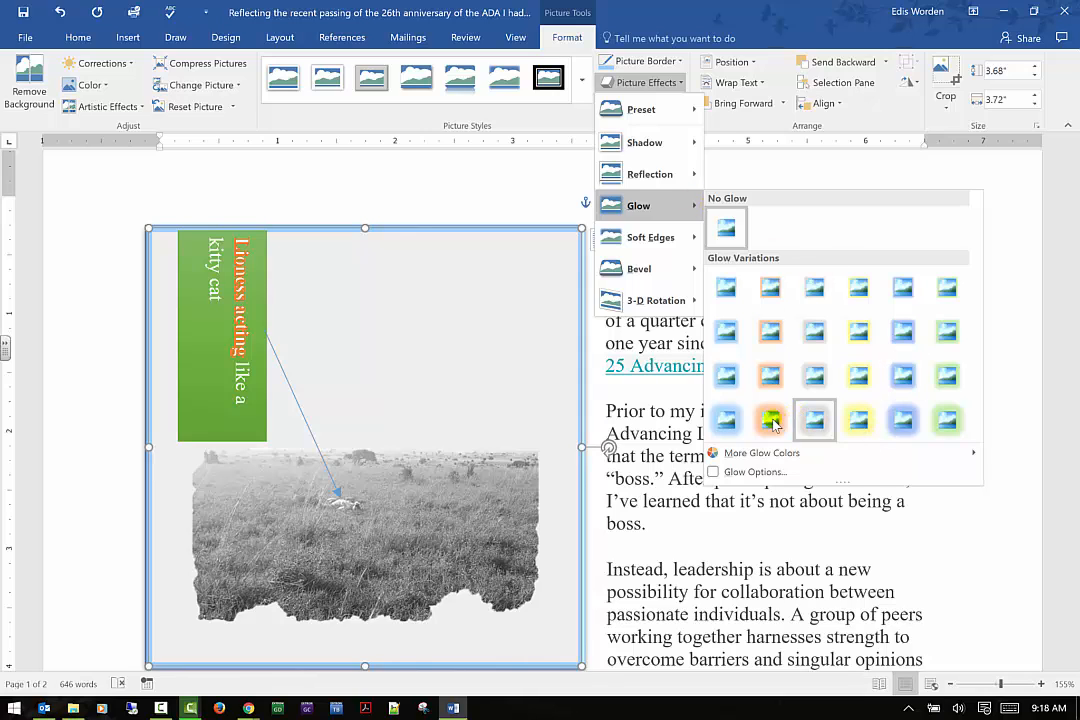
pyautogui.click(947, 375)
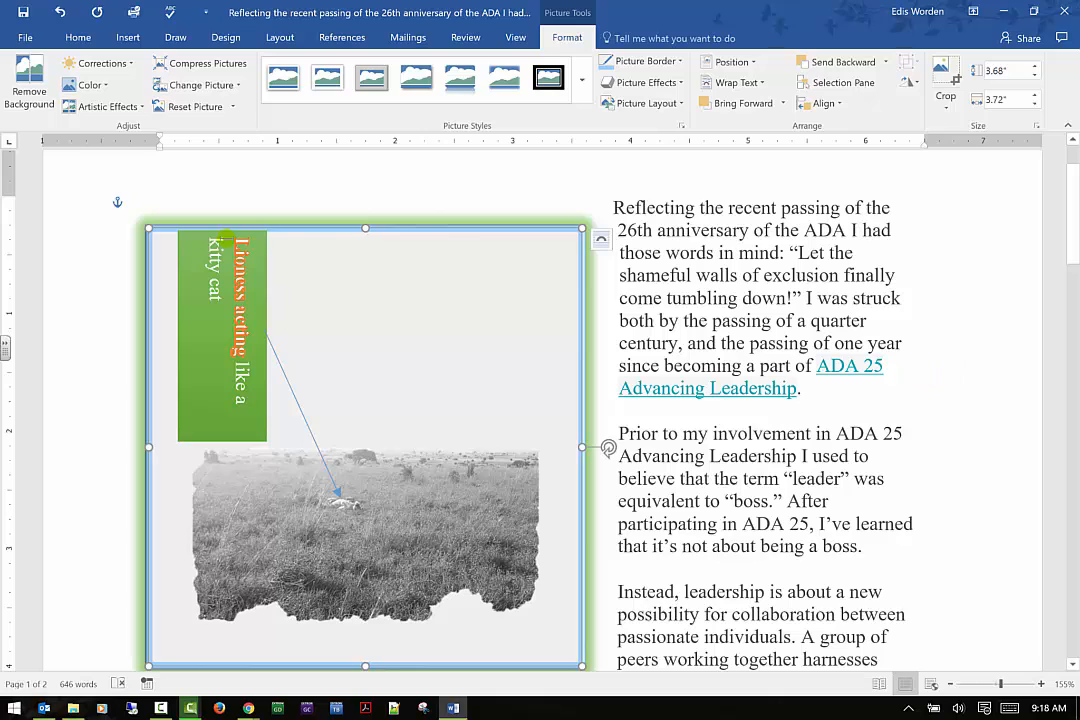
# Apply a bevel effect to the picture from the bevel gallery
pyautogui.click(684, 104)
pyautogui.click(679, 85)
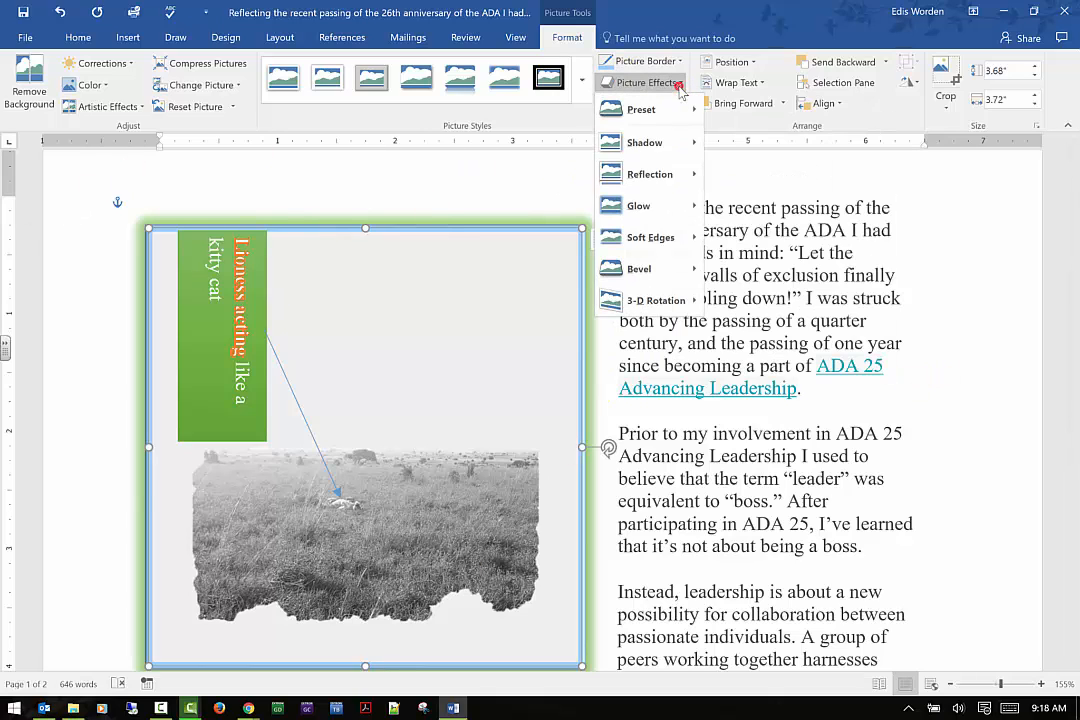
pyautogui.moveTo(682, 266)
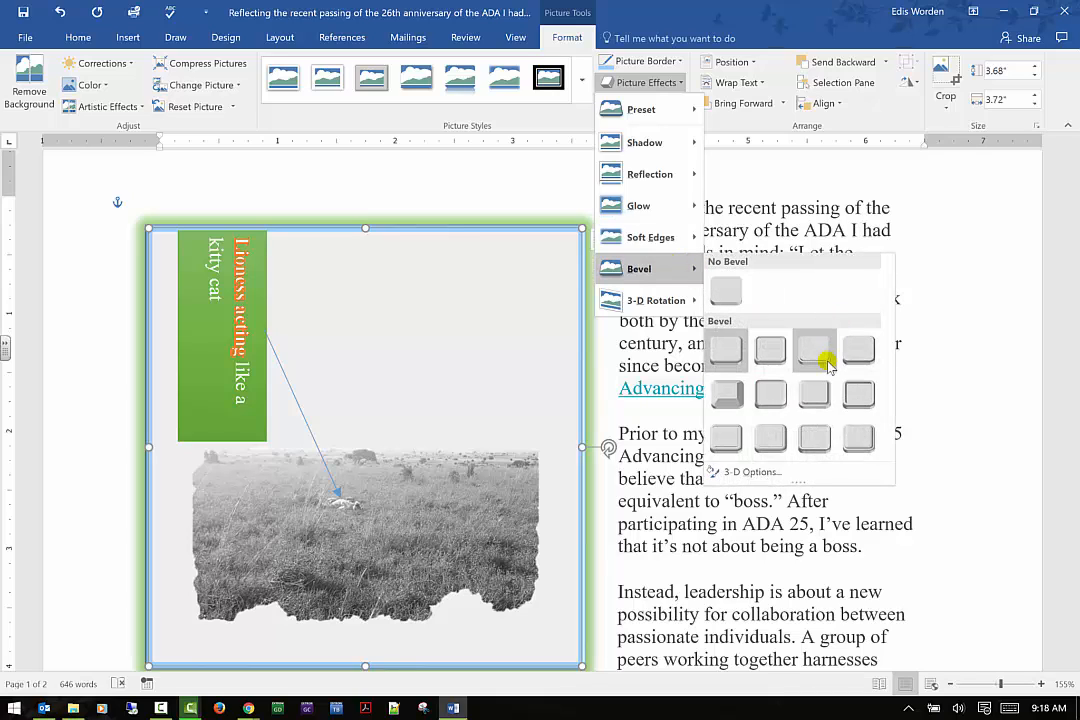
pyautogui.click(857, 396)
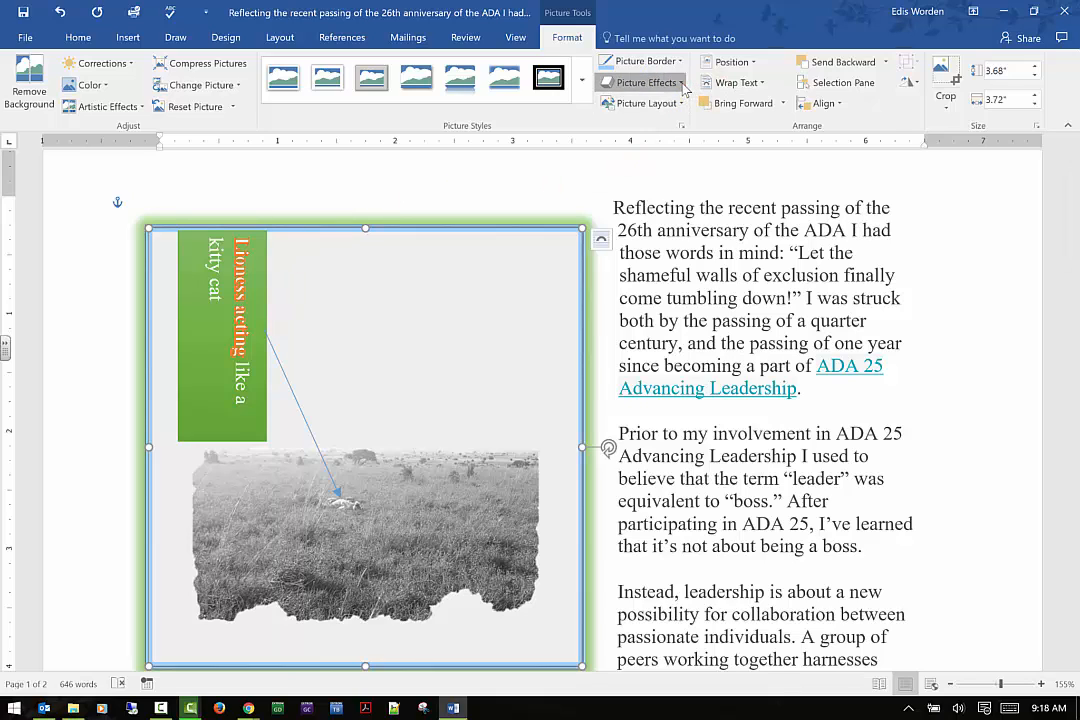
# Apply a soft edges variation to the picture
pyautogui.click(645, 82)
pyautogui.moveTo(685, 238)
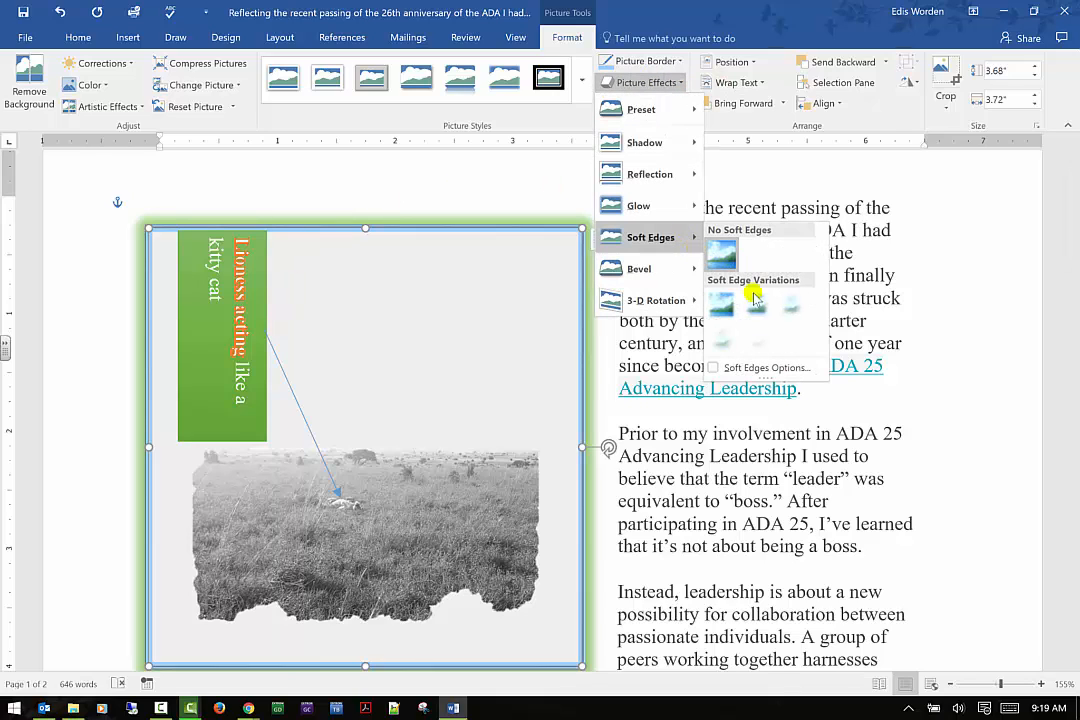
pyautogui.click(796, 312)
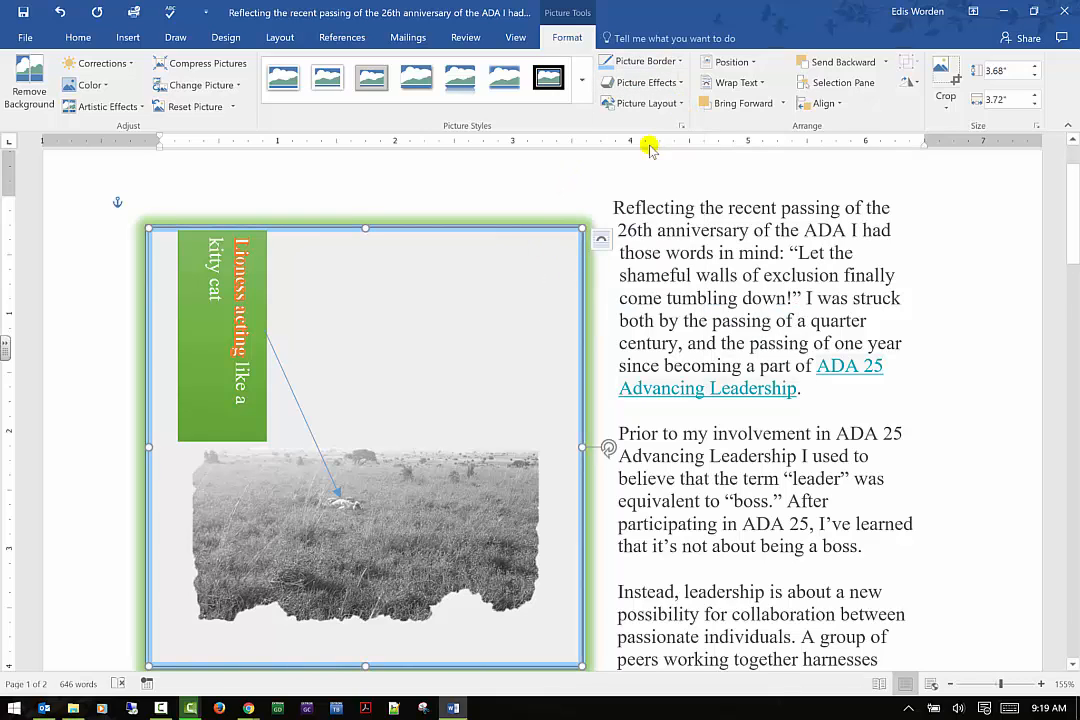
# Remove the glow effect from the picture by choosing No Glow
pyautogui.click(646, 82)
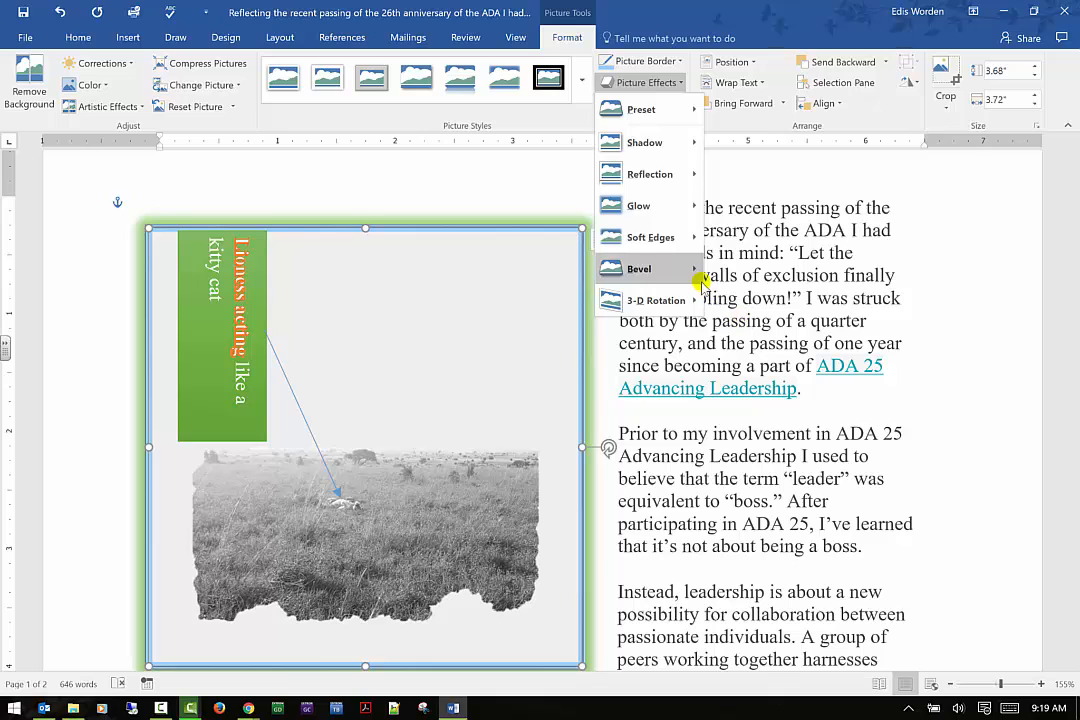
pyautogui.click(725, 298)
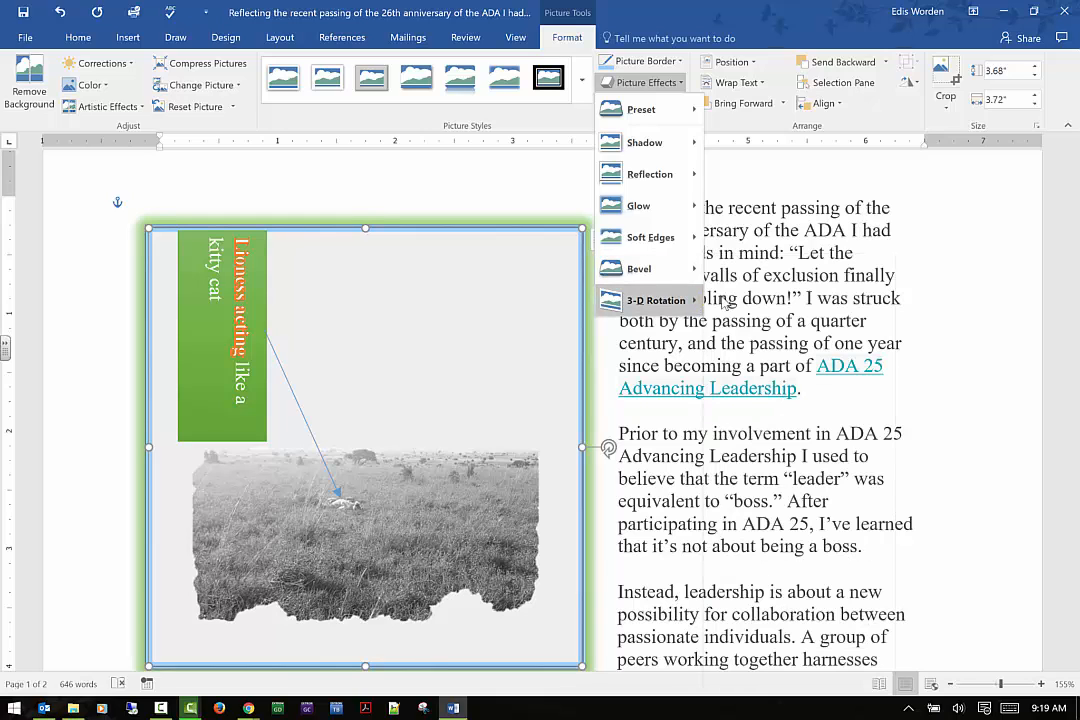
pyautogui.click(682, 106)
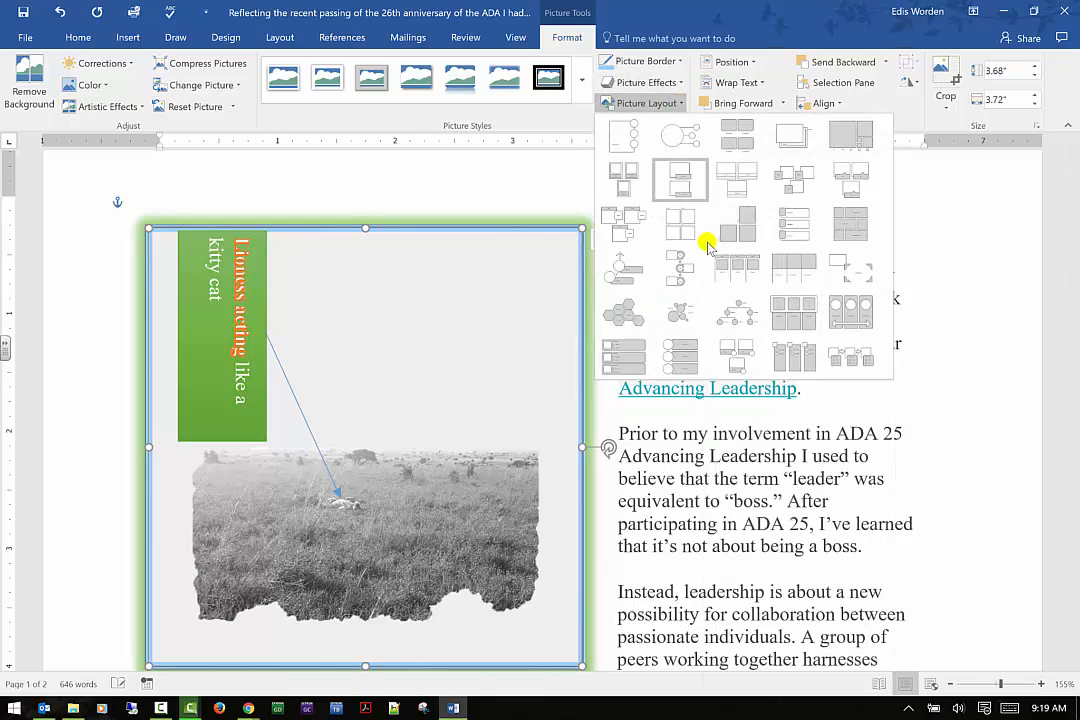
pyautogui.click(680, 88)
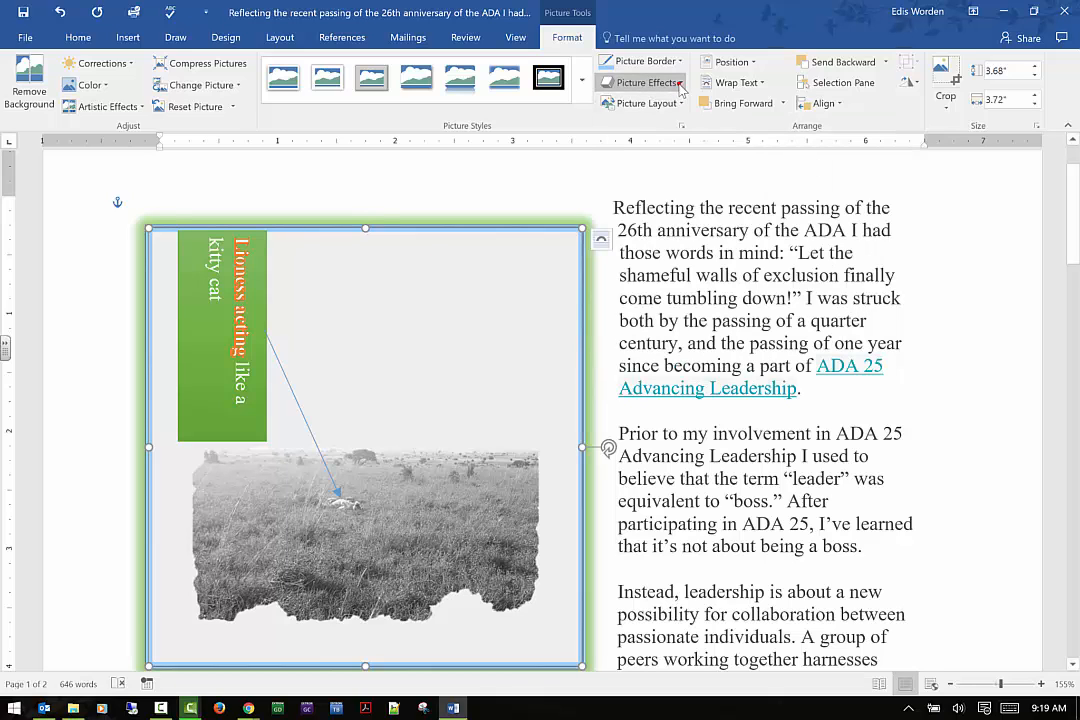
pyautogui.click(680, 84)
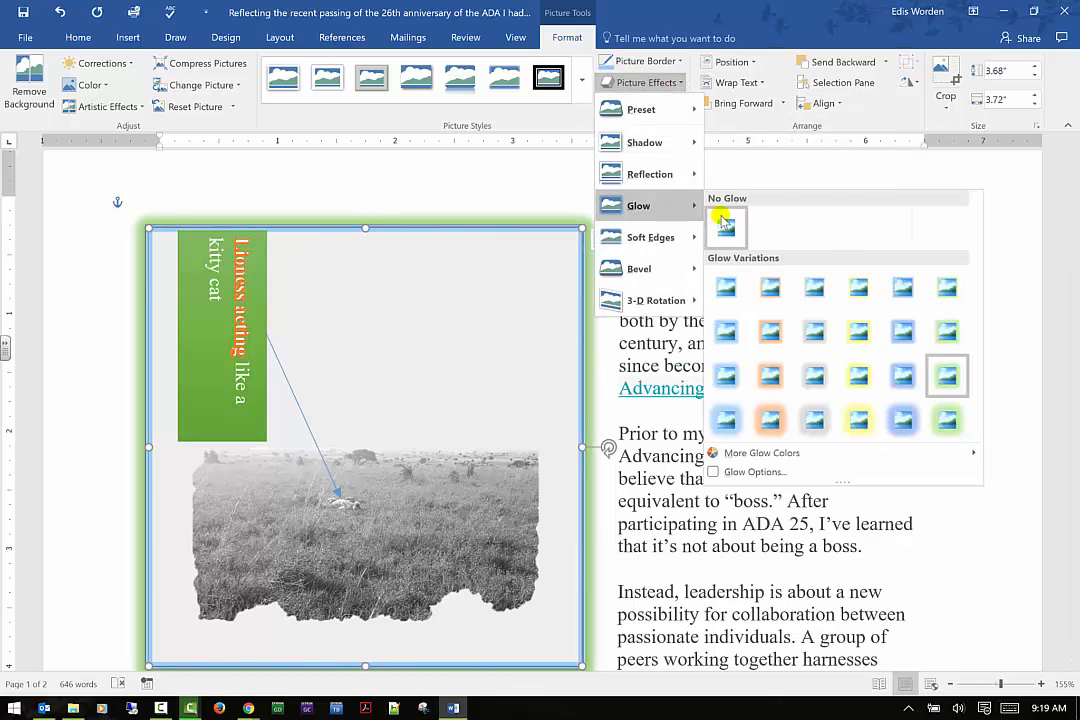
pyautogui.click(724, 222)
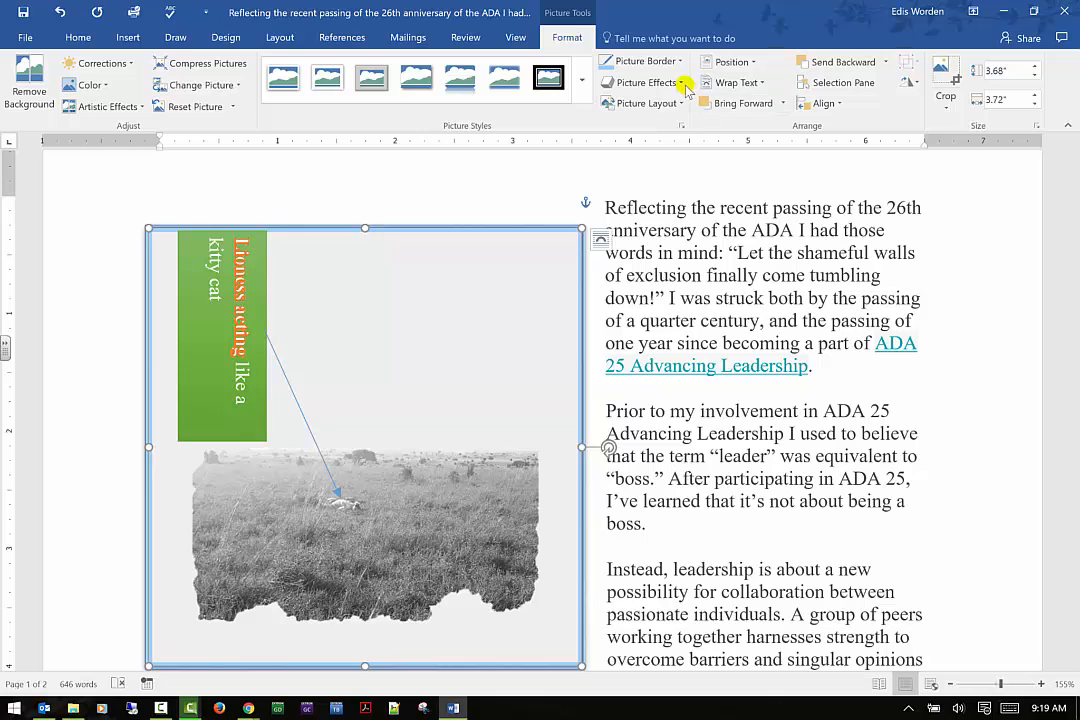
# Remove the photo's border by choosing No Outline
pyautogui.click(683, 84)
pyautogui.click(681, 62)
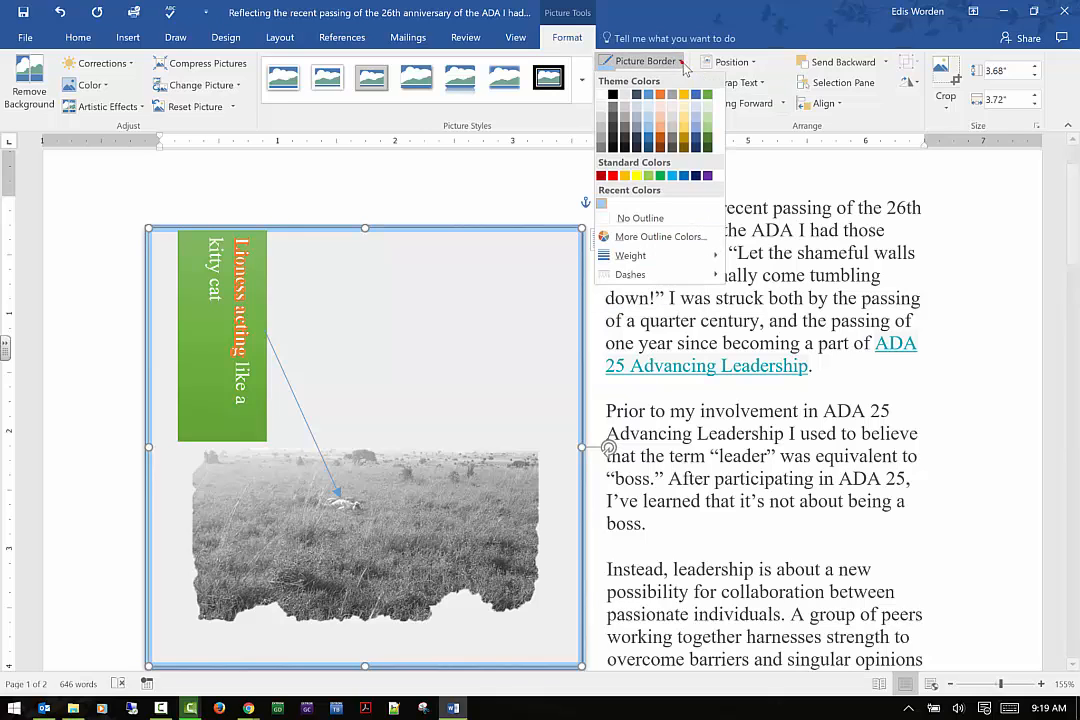
pyautogui.click(649, 221)
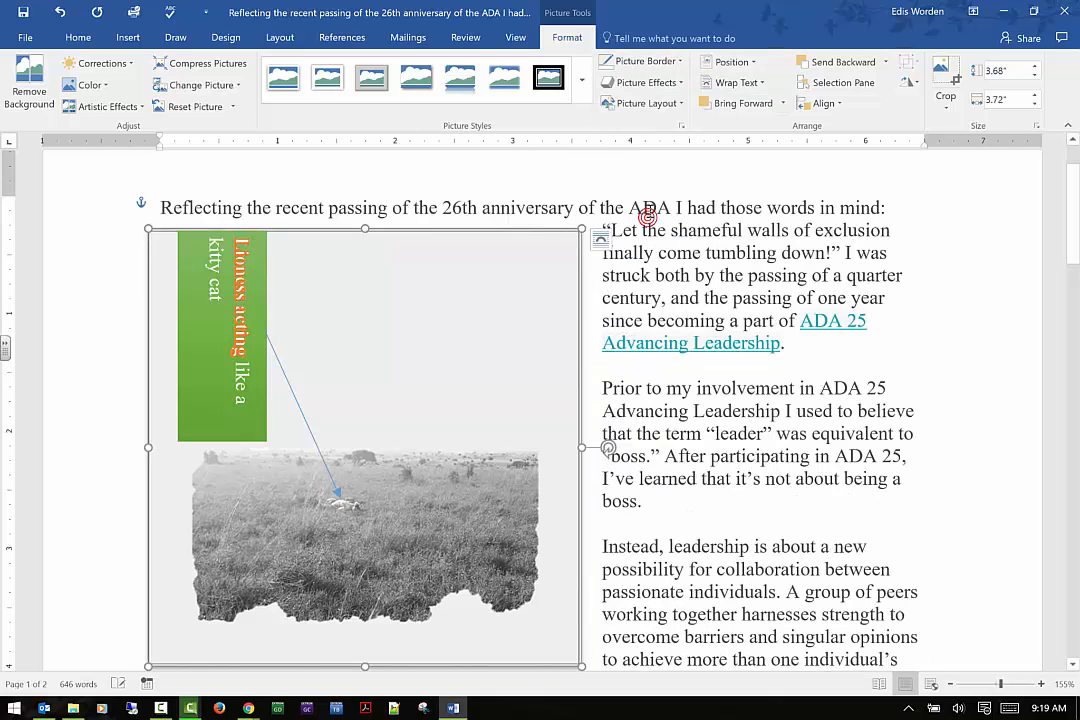
# Apply an inner shadow variation to the photo from the shadow gallery
pyautogui.click(646, 82)
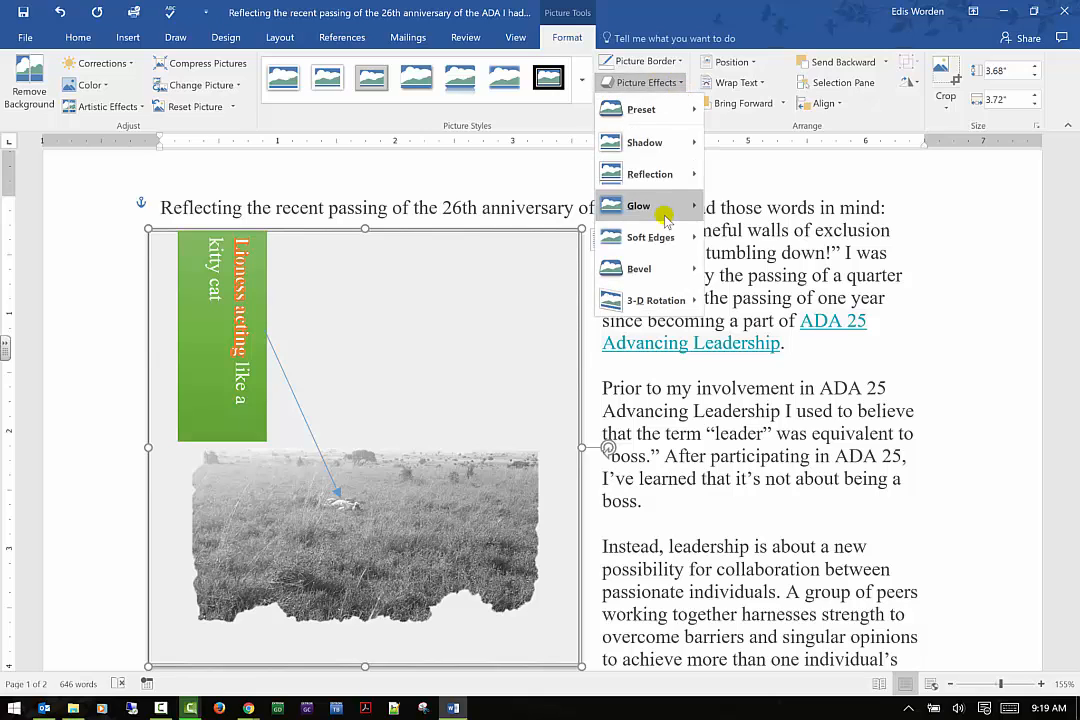
pyautogui.moveTo(672, 176)
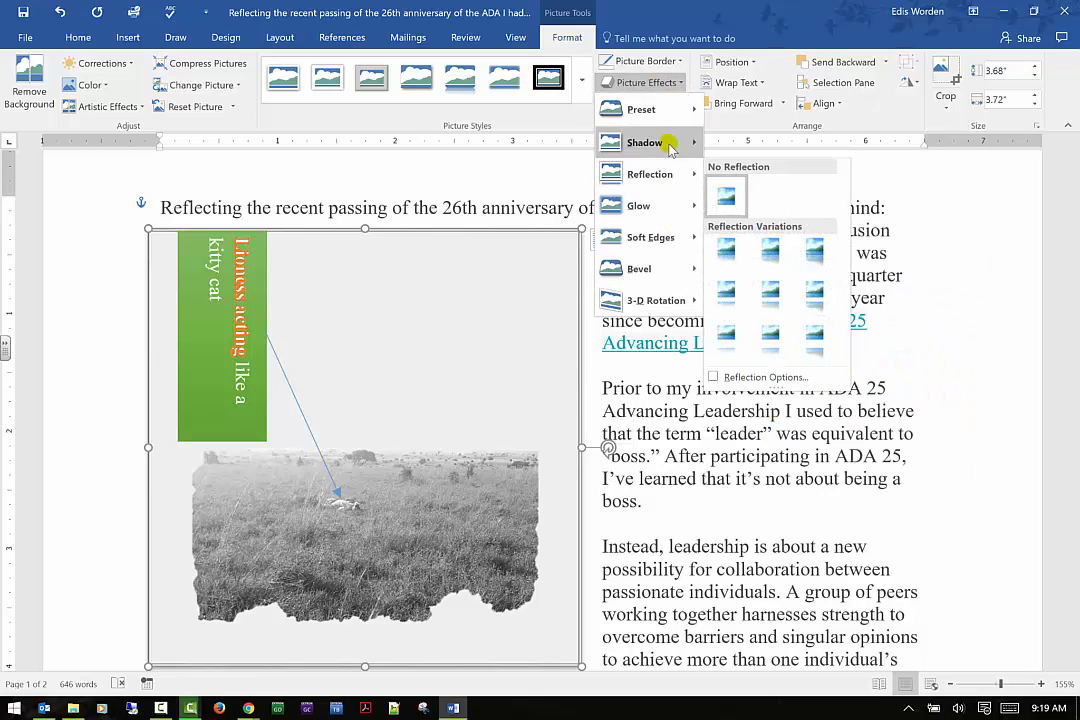
pyautogui.moveTo(676, 142)
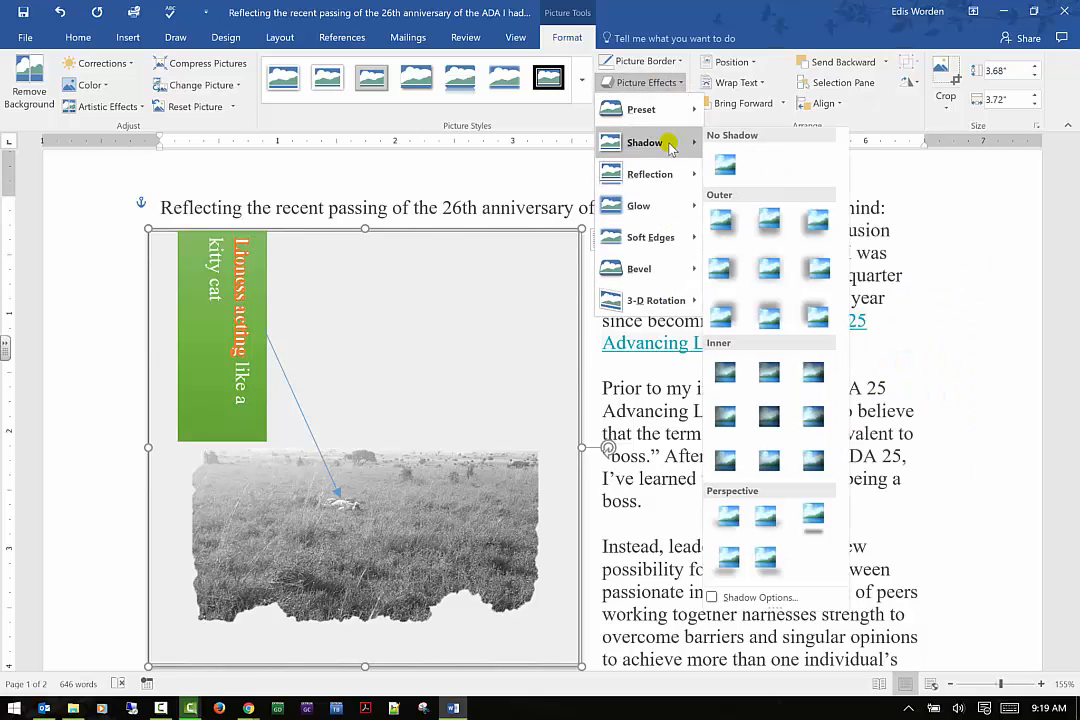
pyautogui.click(814, 415)
pyautogui.click(113, 374)
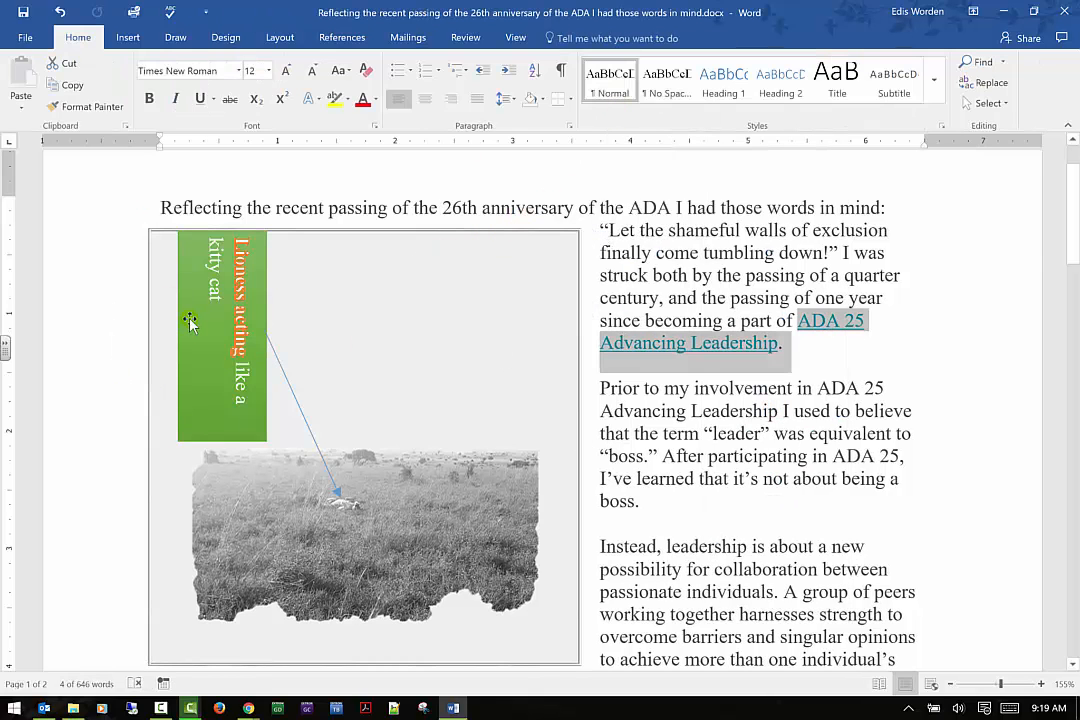
# Delete the green caption text box and the arrow pointing into the photo
pyautogui.click(205, 305)
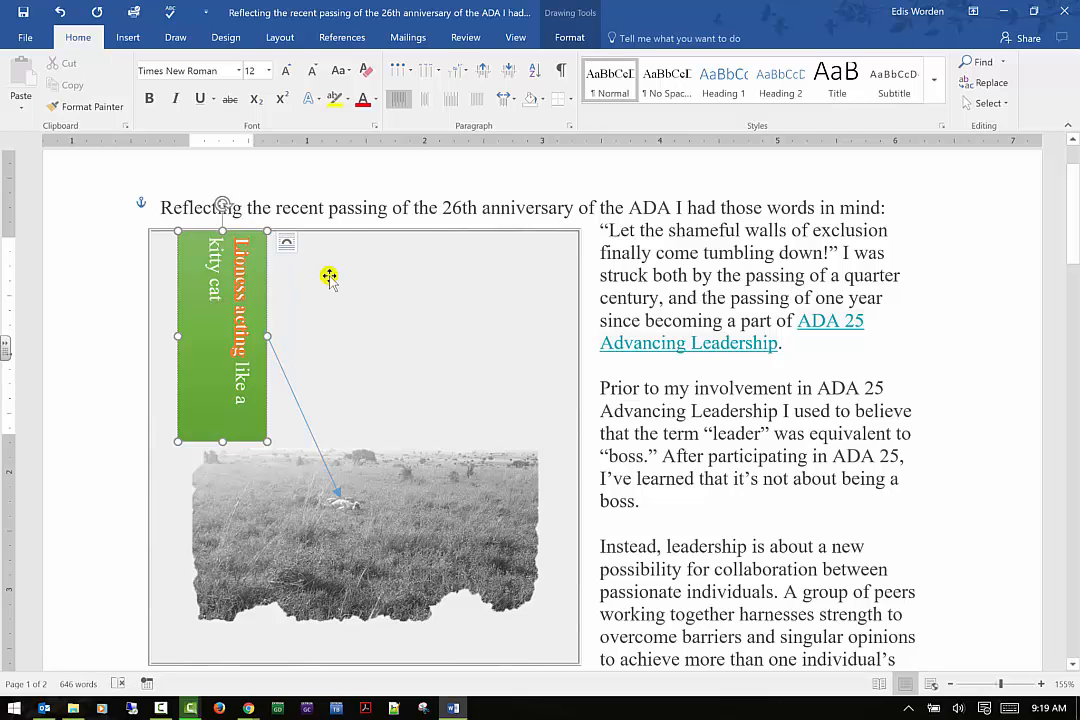
pyautogui.hotkey('ctrl', 'a')
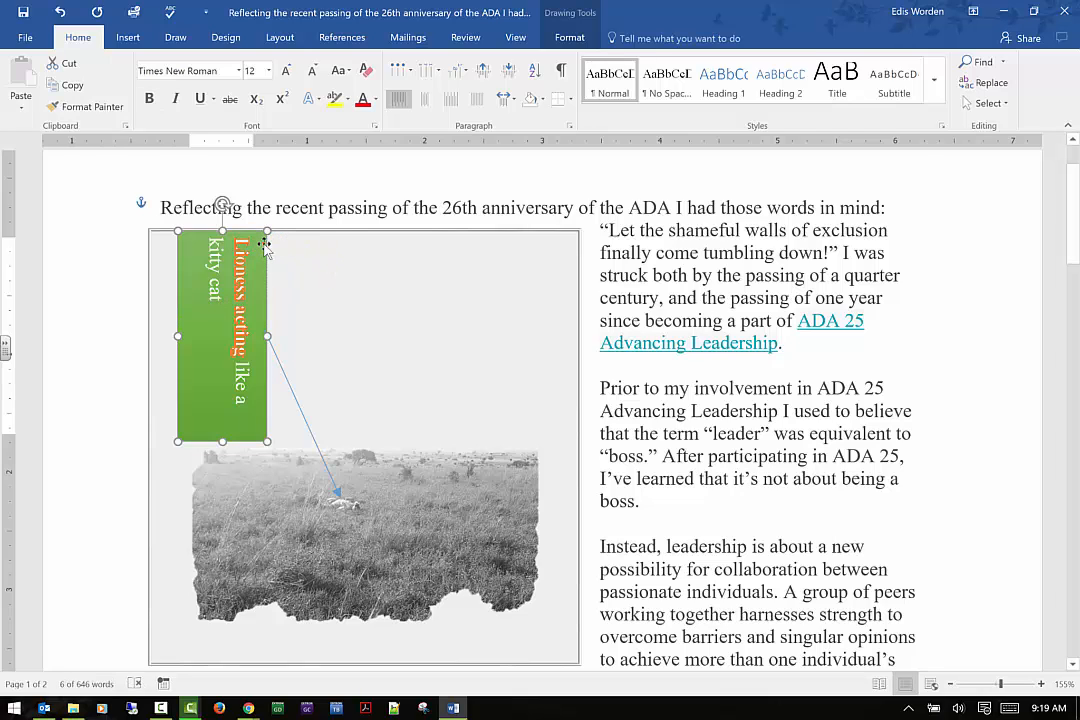
pyautogui.click(263, 246)
pyautogui.press('Delete')
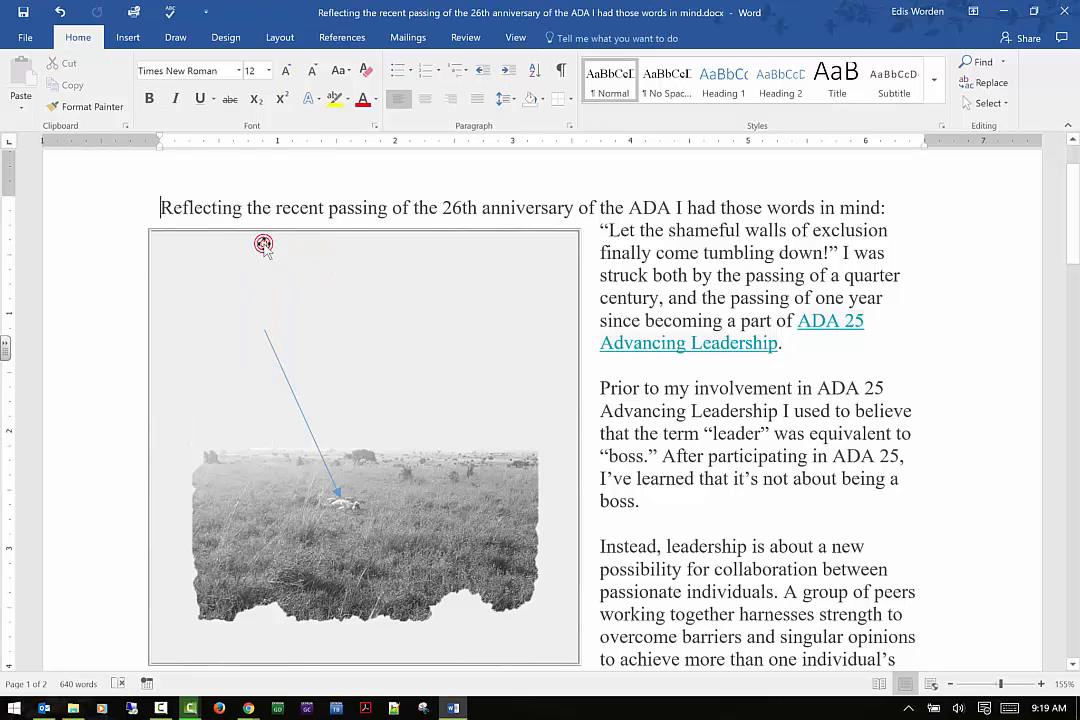
pyautogui.click(270, 348)
pyautogui.press('Delete')
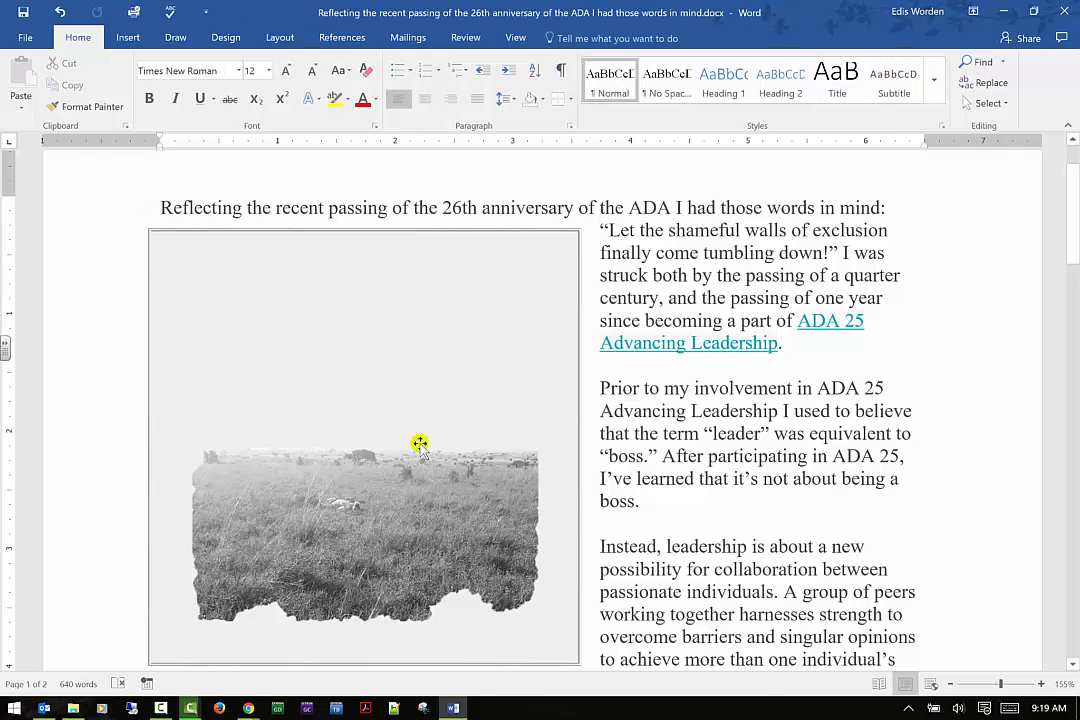
# Reselect the photo and apply a larger soft edges variation to it
pyautogui.click(441, 265)
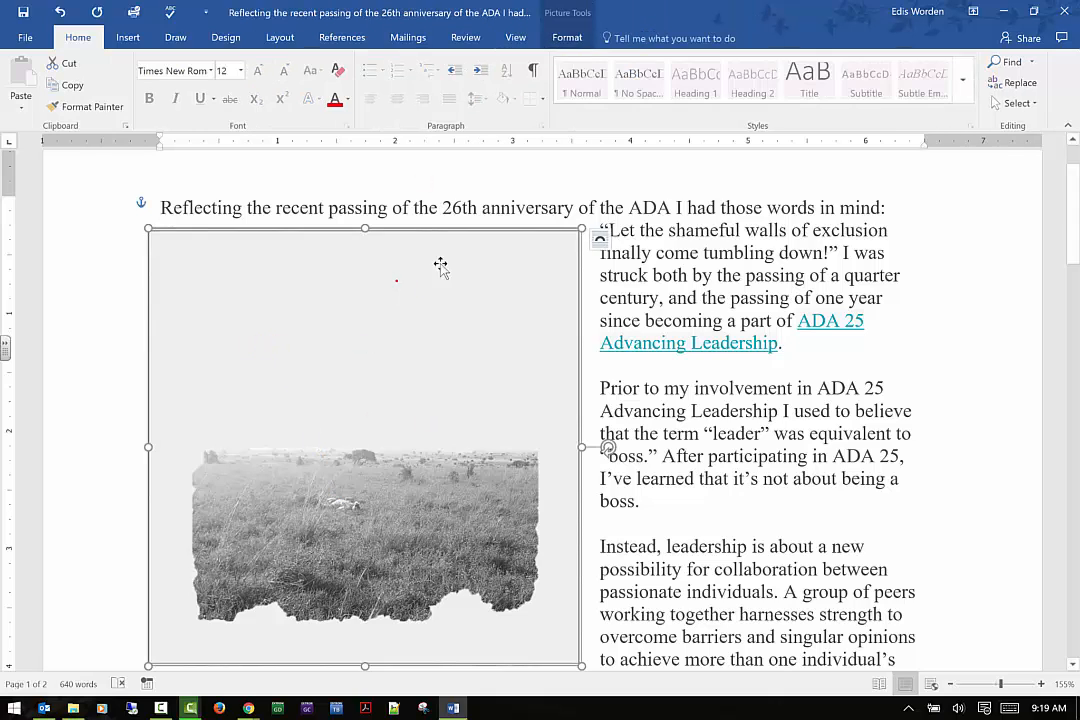
pyautogui.click(568, 37)
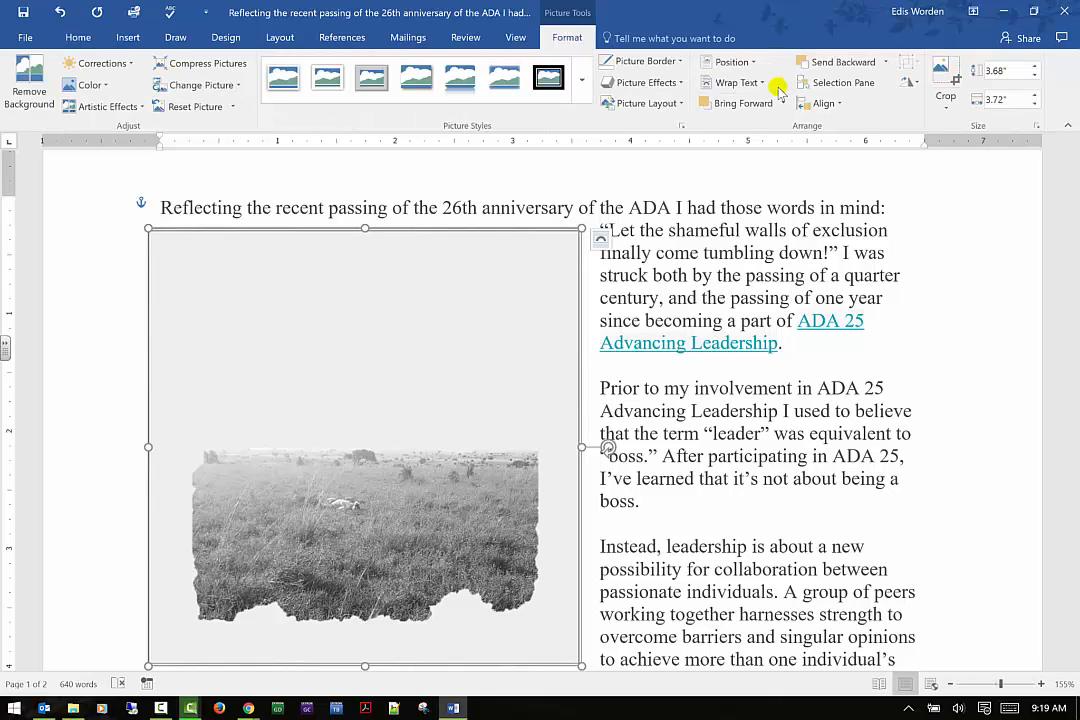
pyautogui.click(680, 85)
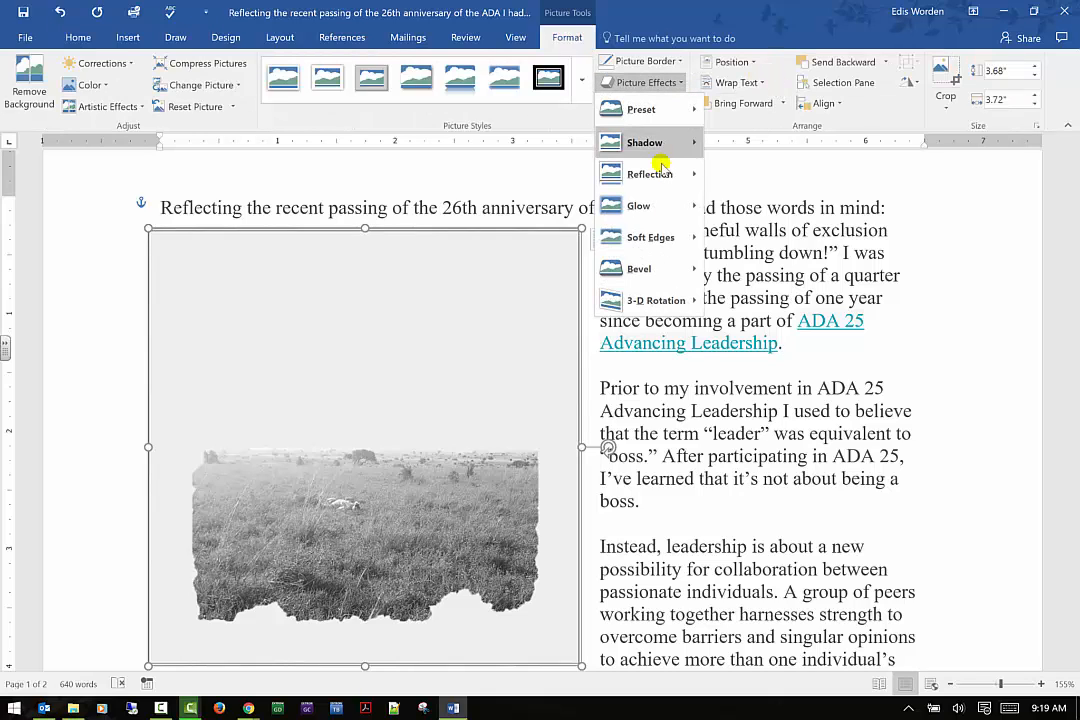
pyautogui.moveTo(678, 242)
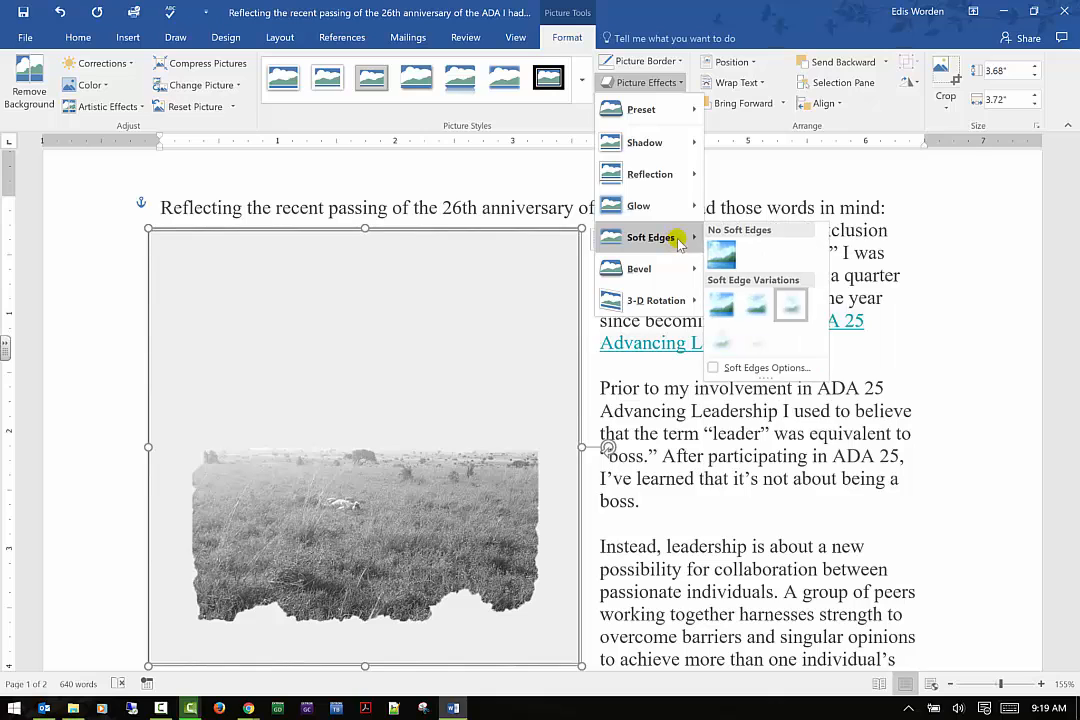
pyautogui.click(758, 342)
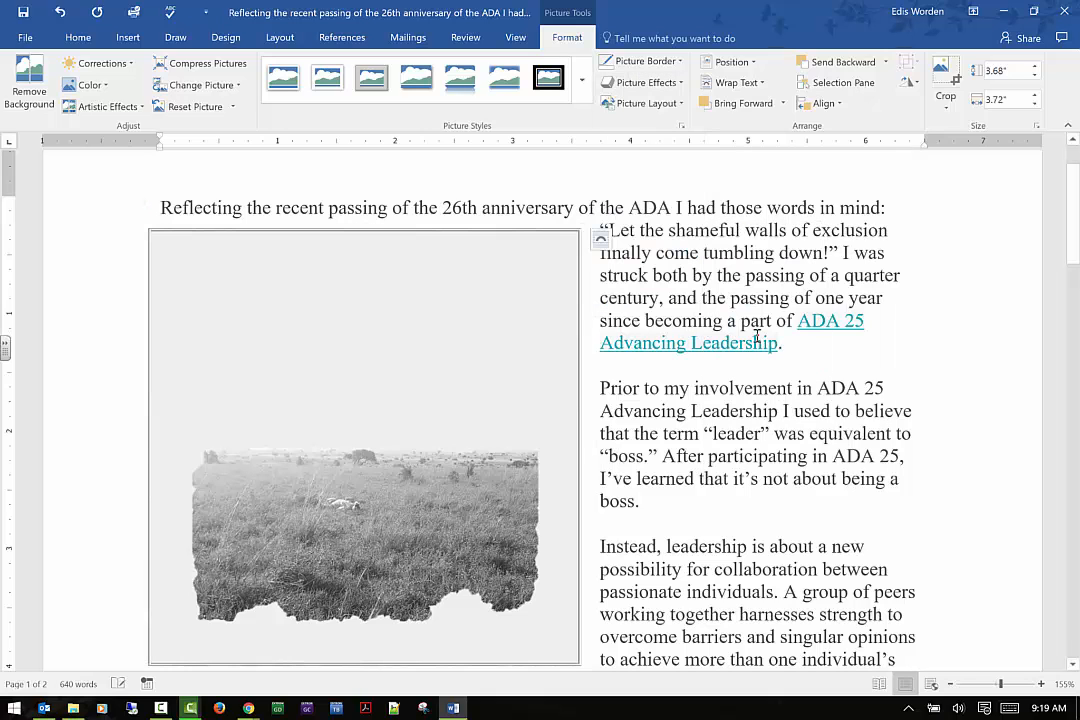
# Apply the first picture style in the styles gallery, a simple white frame, to the photo
pyautogui.click(135, 340)
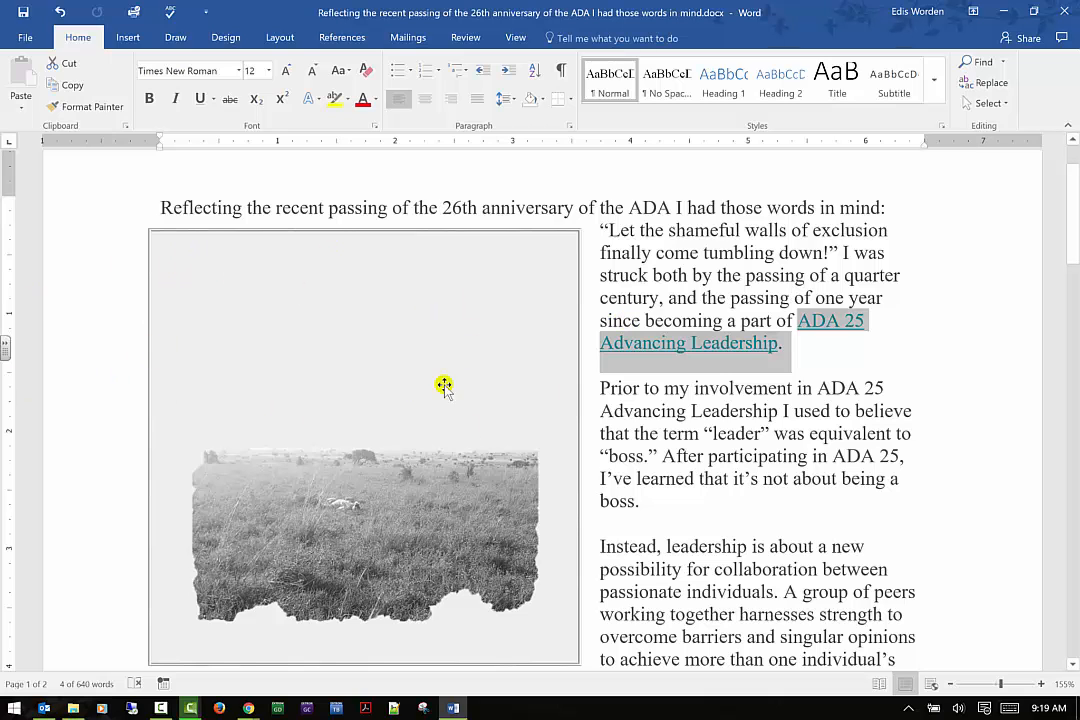
pyautogui.scroll(-1, 470, 322)
pyautogui.scroll(1, 483, 320)
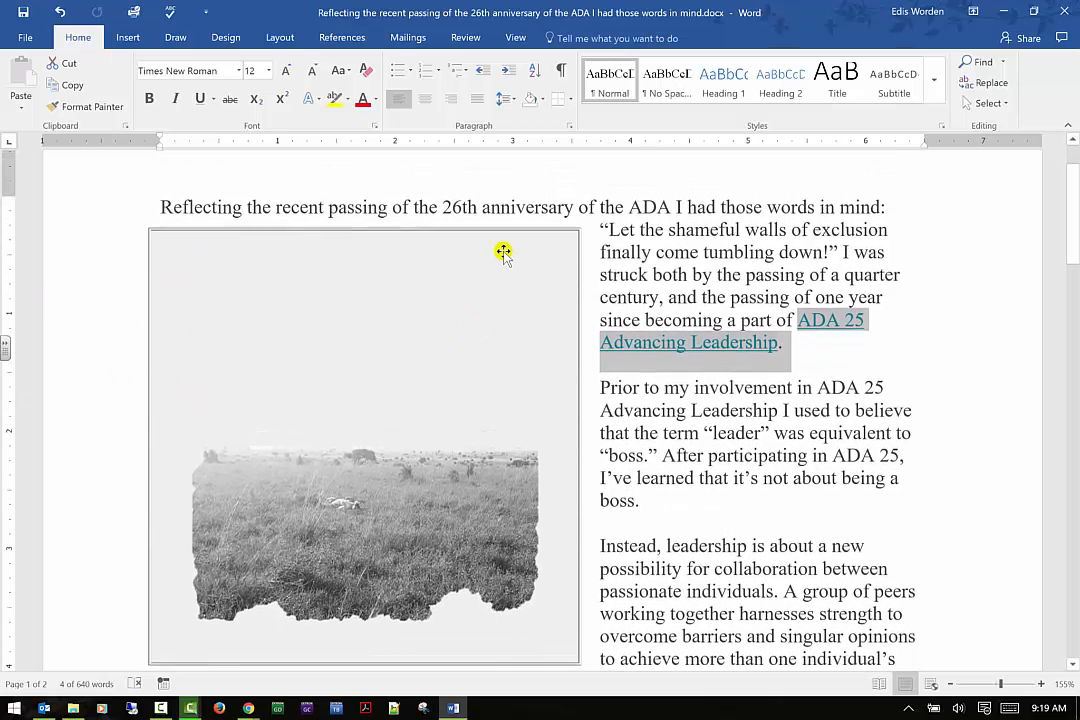
pyautogui.click(511, 235)
pyautogui.click(563, 37)
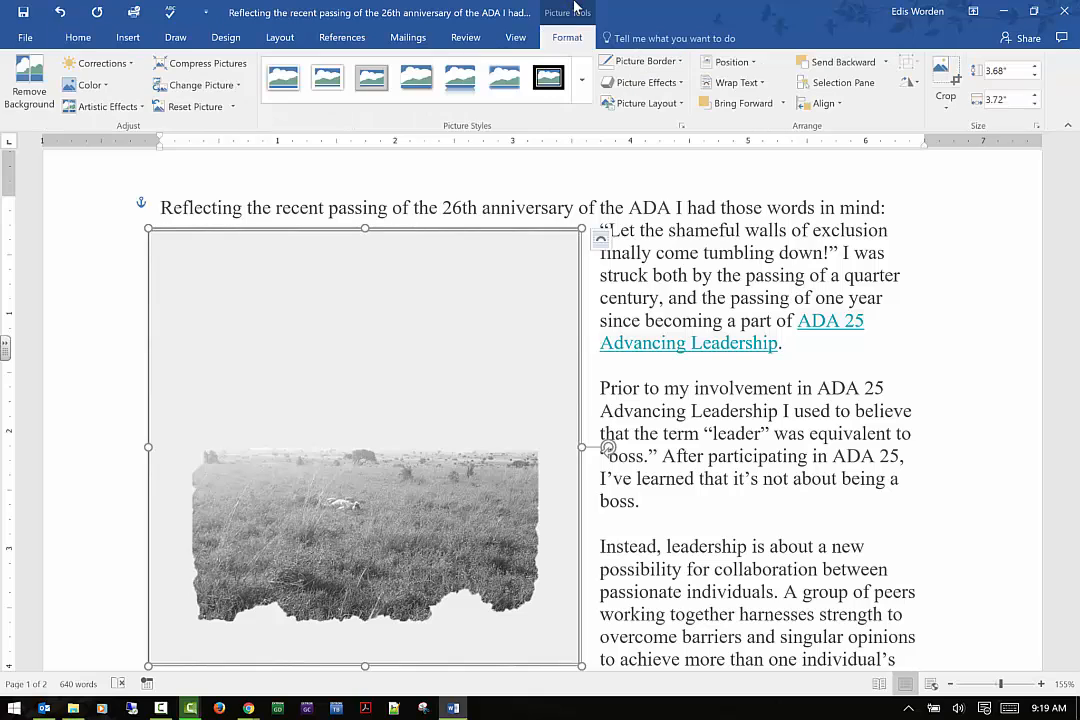
pyautogui.click(272, 88)
pyautogui.scroll(4, 565, 100)
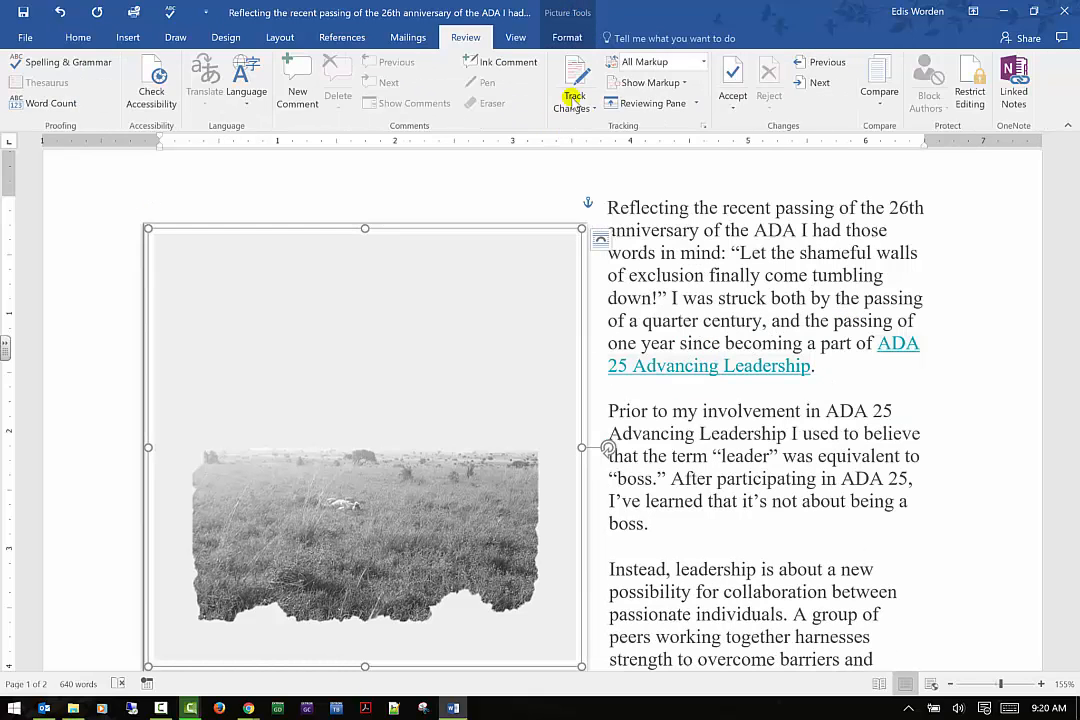
pyautogui.scroll(-4, 551, 60)
pyautogui.click(581, 94)
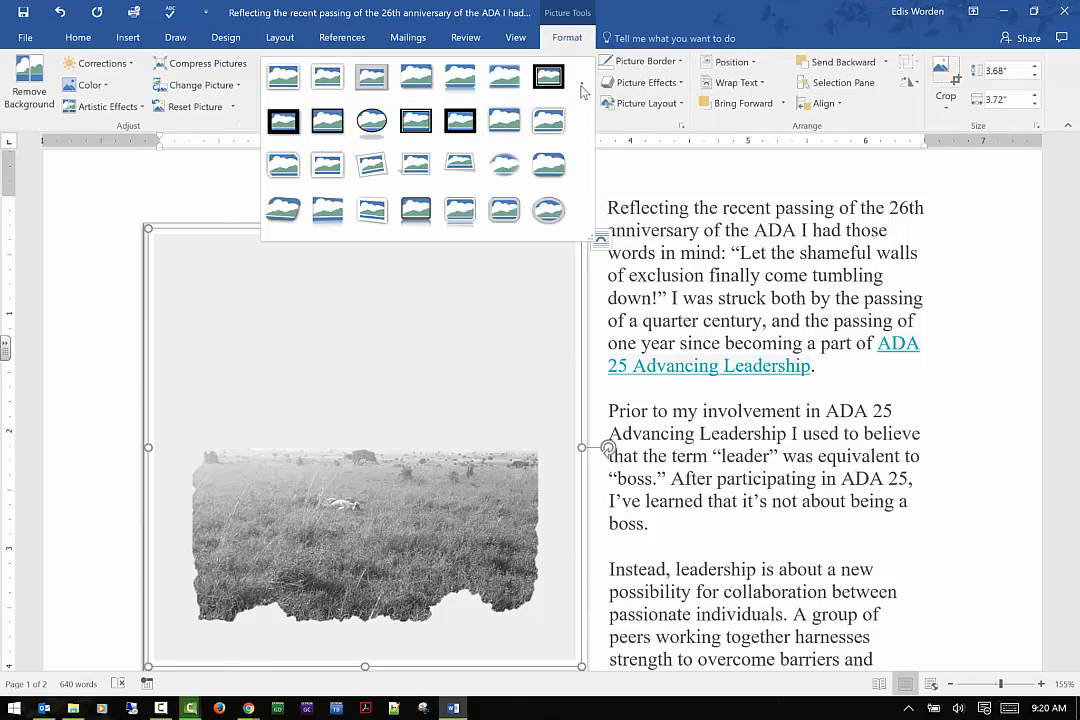
pyautogui.click(284, 80)
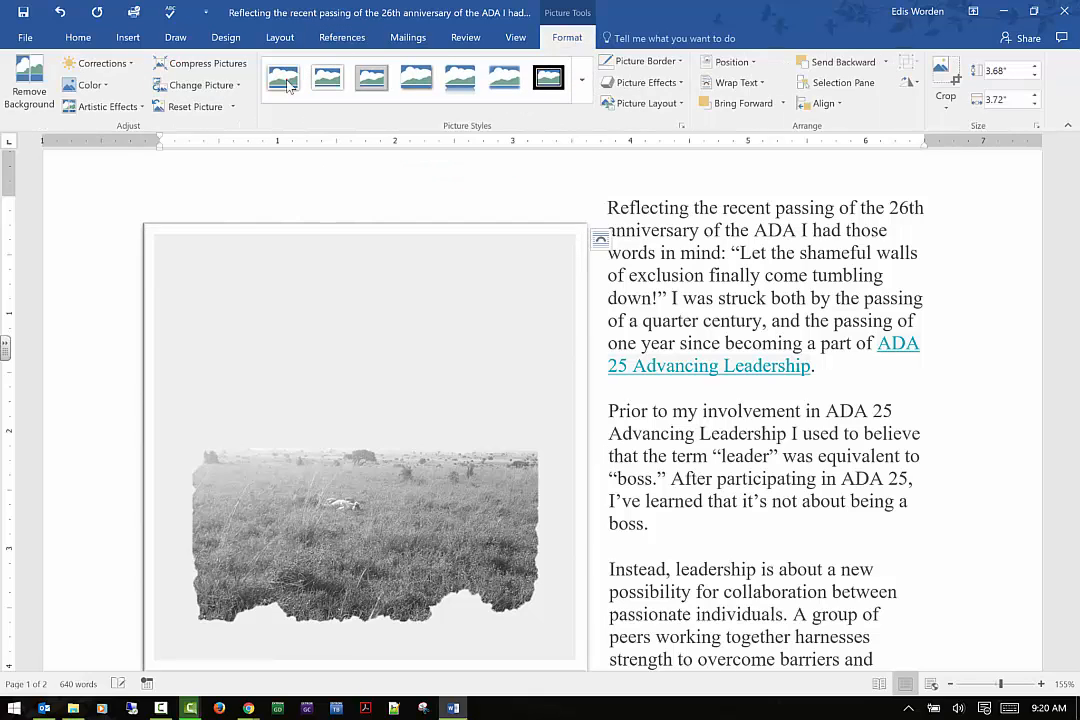
# Clear the photo's preset effects by choosing No Presets
pyautogui.click(104, 296)
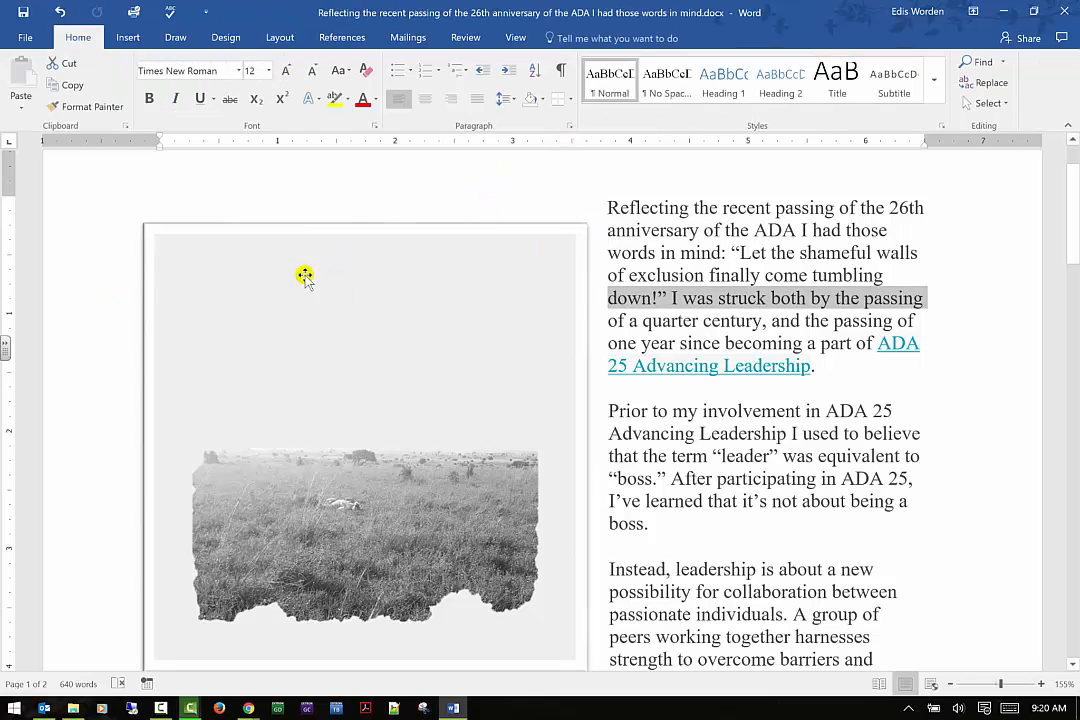
pyautogui.click(324, 227)
pyautogui.click(568, 40)
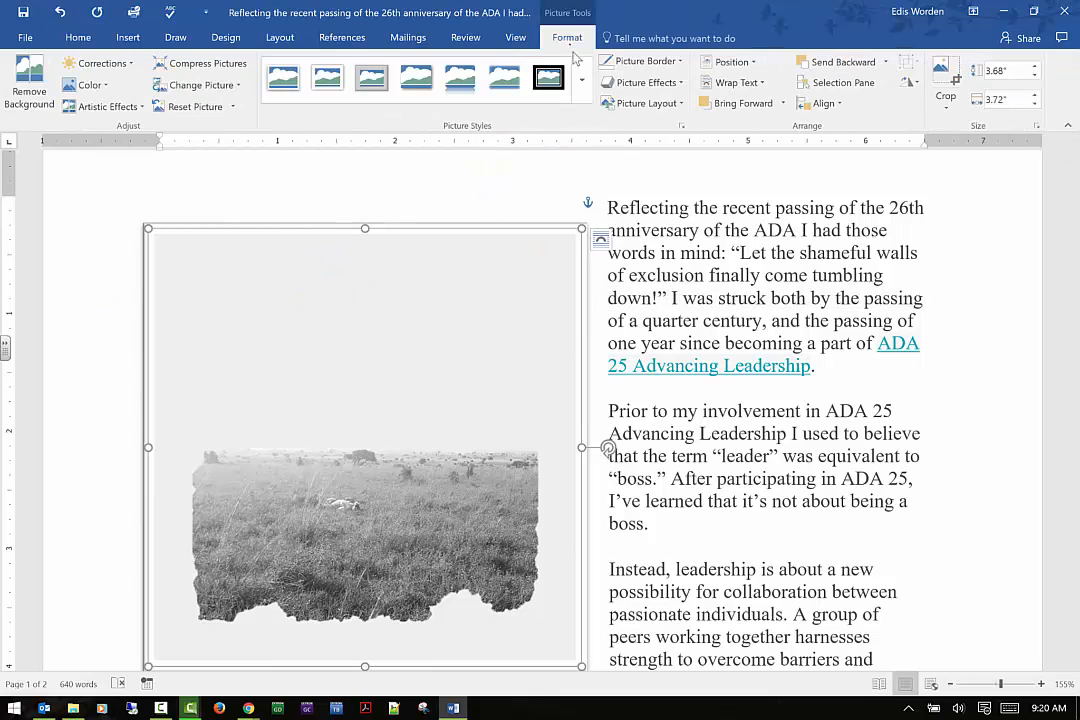
pyautogui.click(645, 82)
pyautogui.moveTo(662, 116)
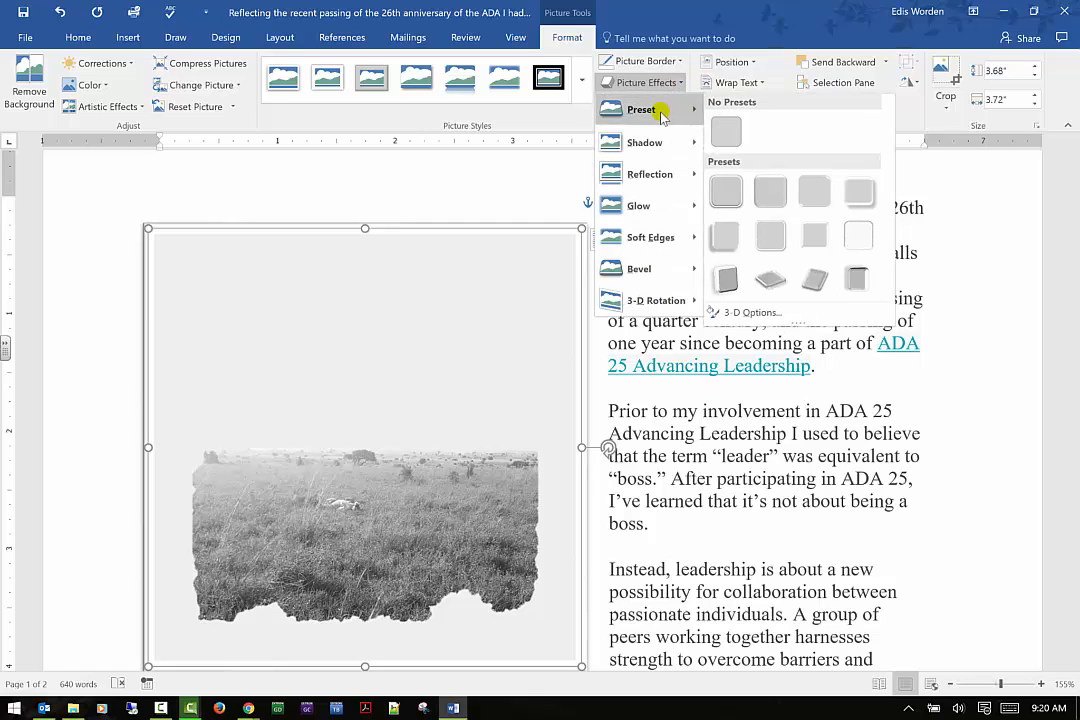
pyautogui.click(735, 127)
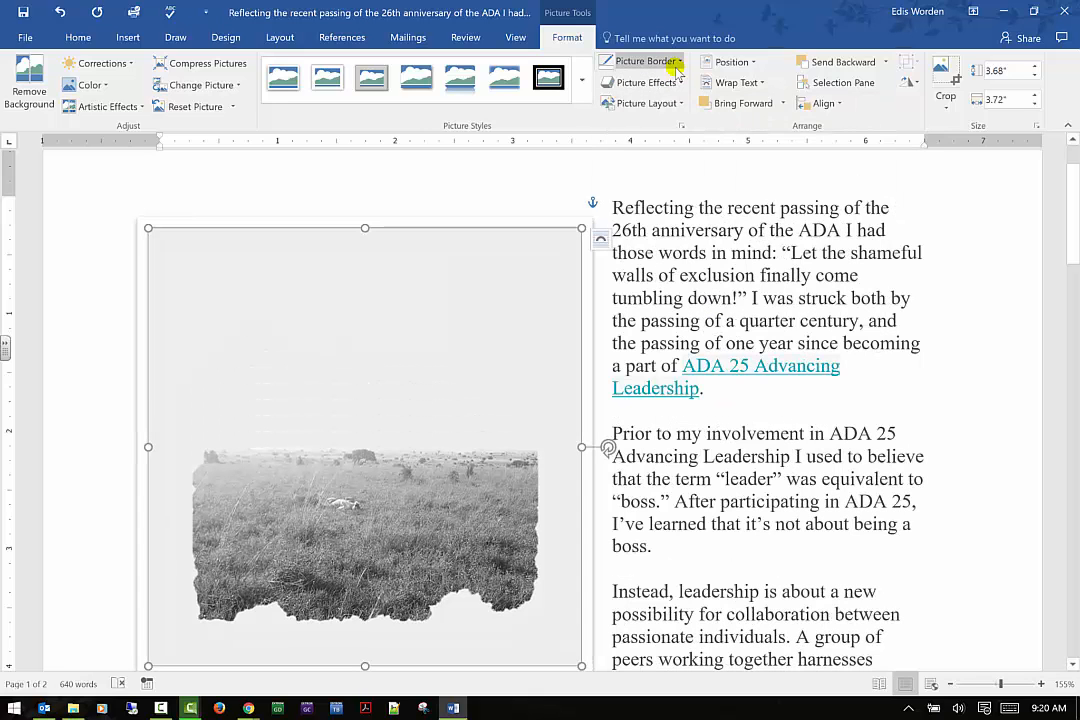
pyautogui.click(680, 62)
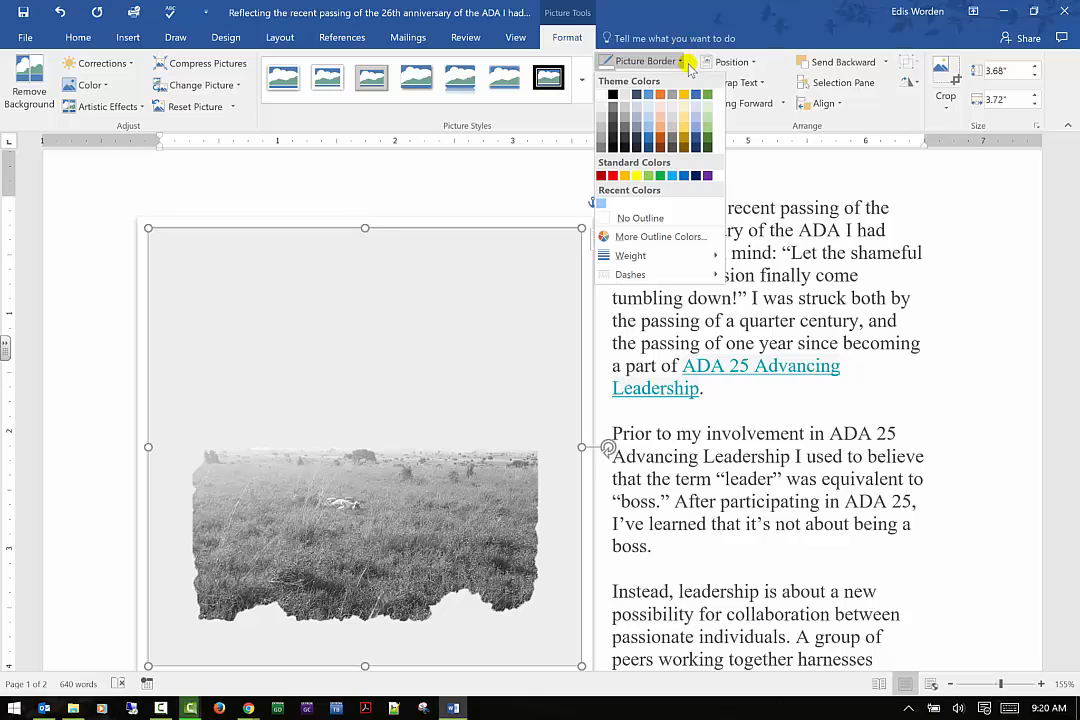
pyautogui.click(646, 82)
pyautogui.click(646, 82)
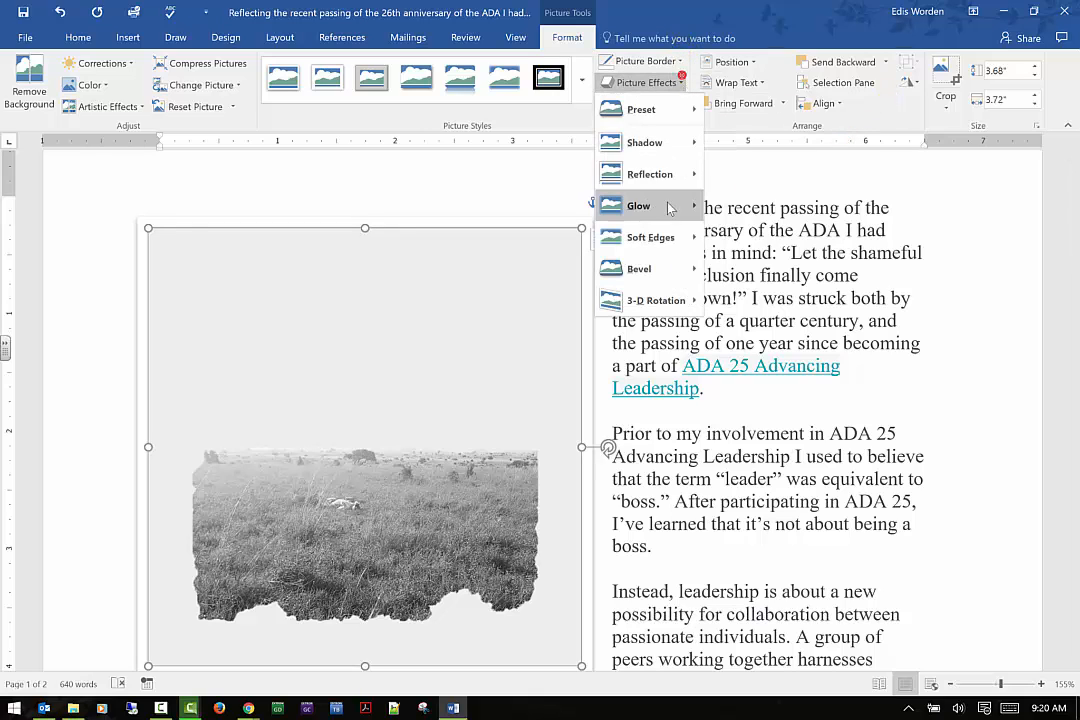
pyautogui.click(798, 149)
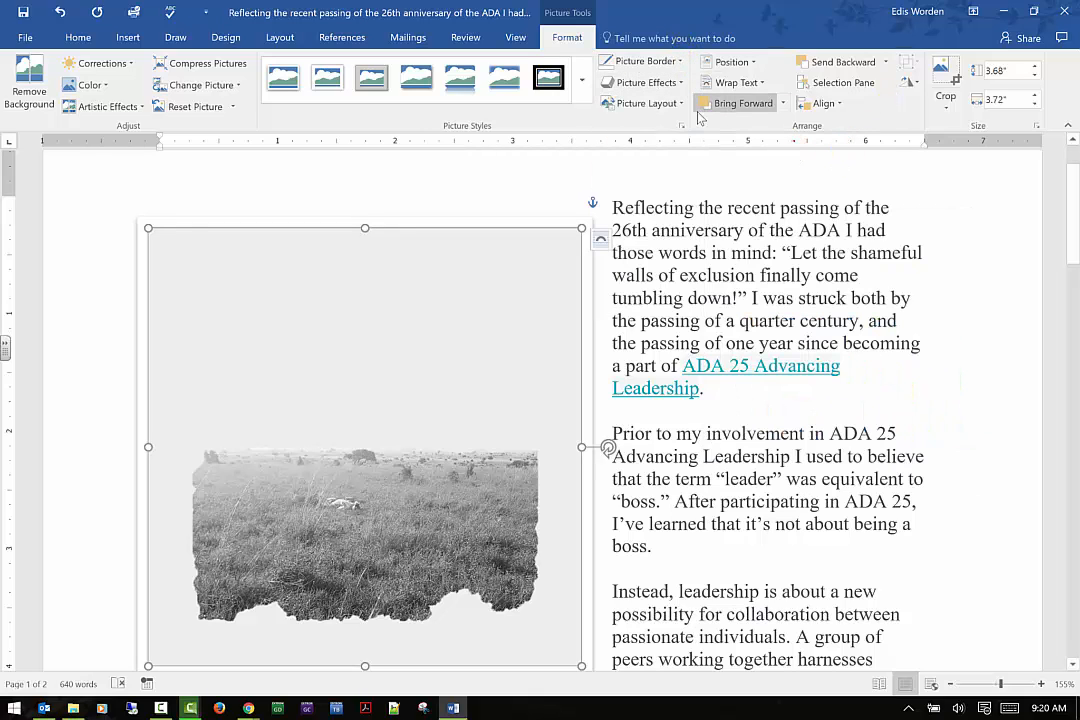
pyautogui.click(679, 104)
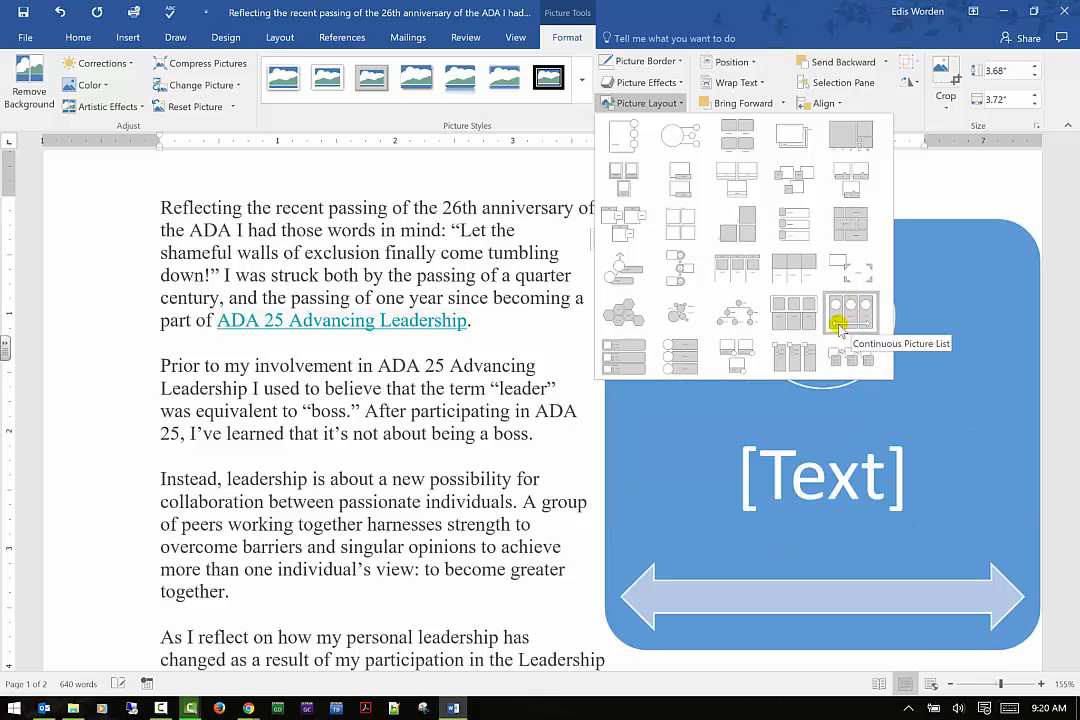
pyautogui.click(89, 190)
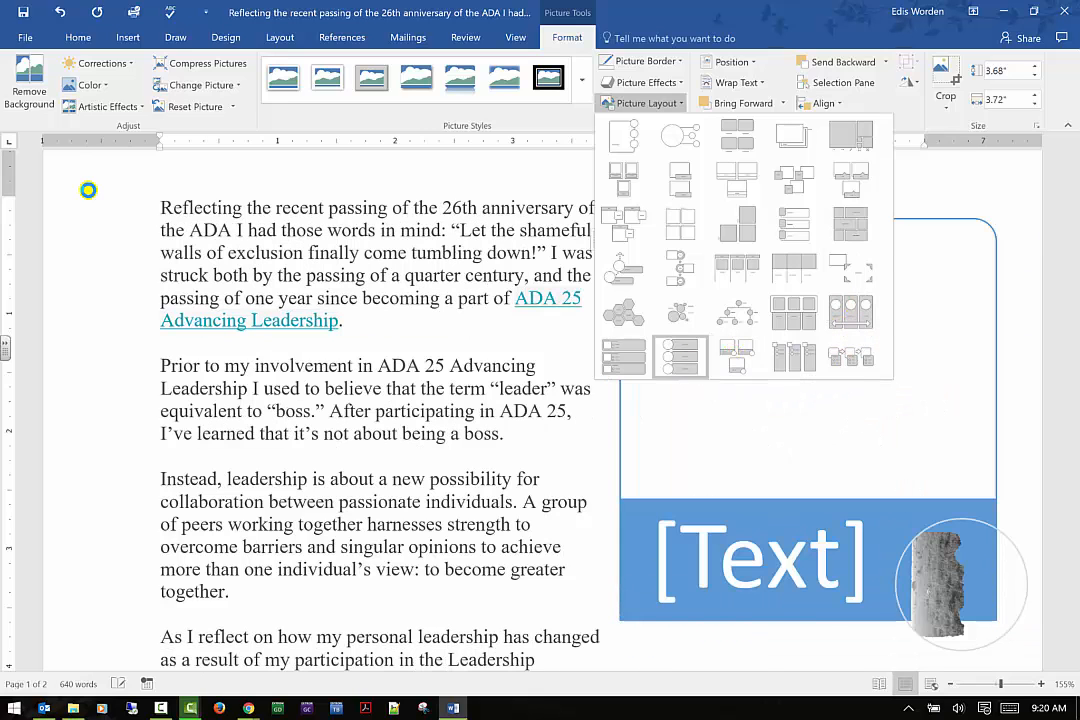
# Open the photo's layout options to review its text wrapping settings, then close the dialog
pyautogui.click(720, 64)
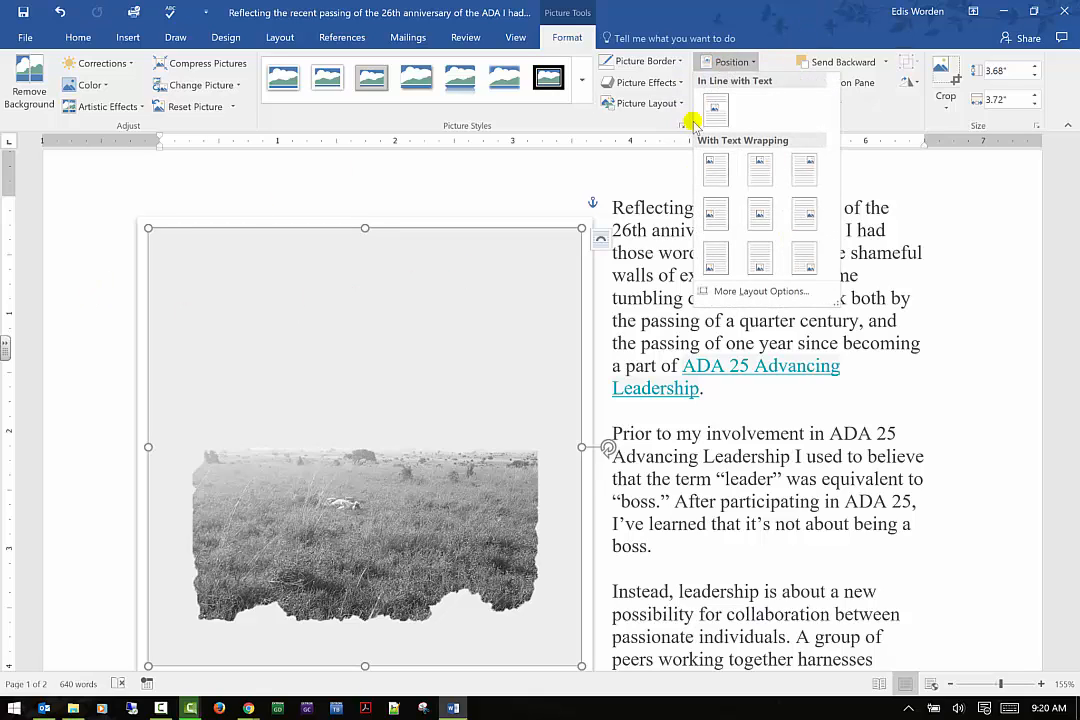
pyautogui.press('Escape')
pyautogui.click(758, 82)
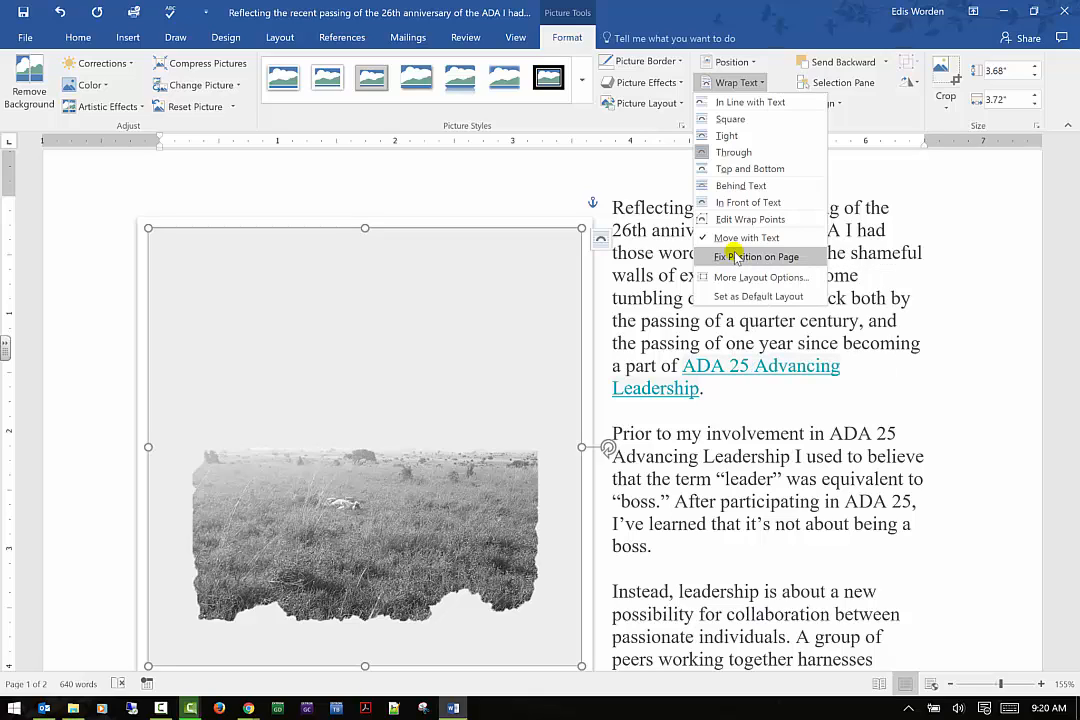
pyautogui.click(740, 279)
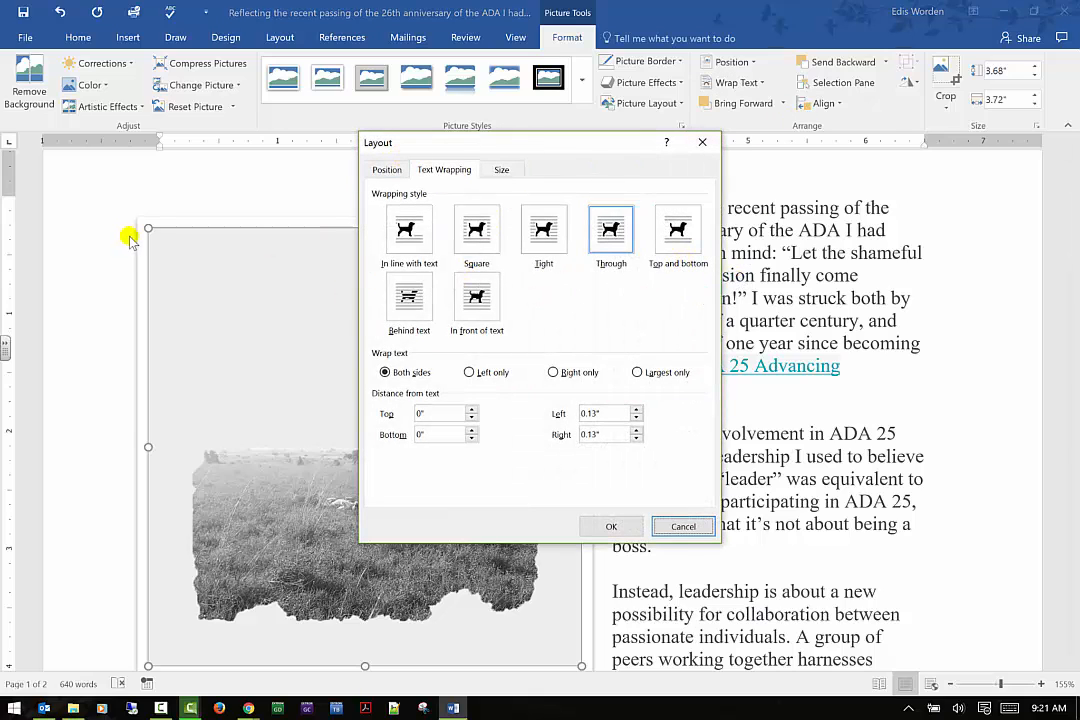
pyautogui.click(701, 142)
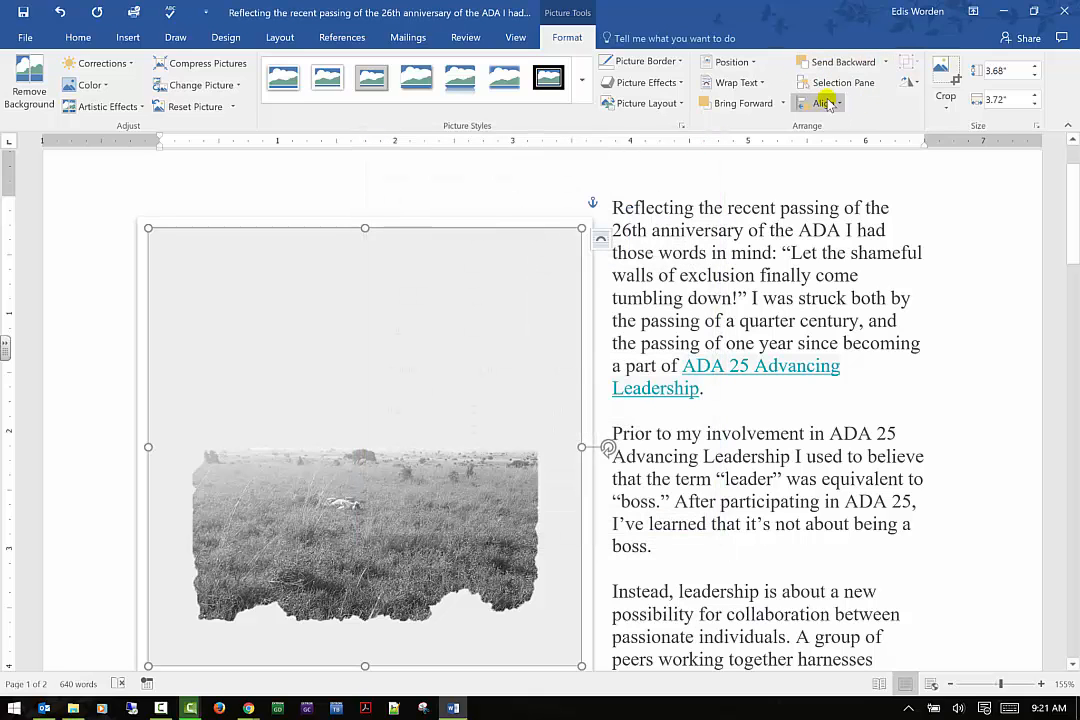
# Open the Selection Pane to list the document's objects
pyautogui.click(830, 83)
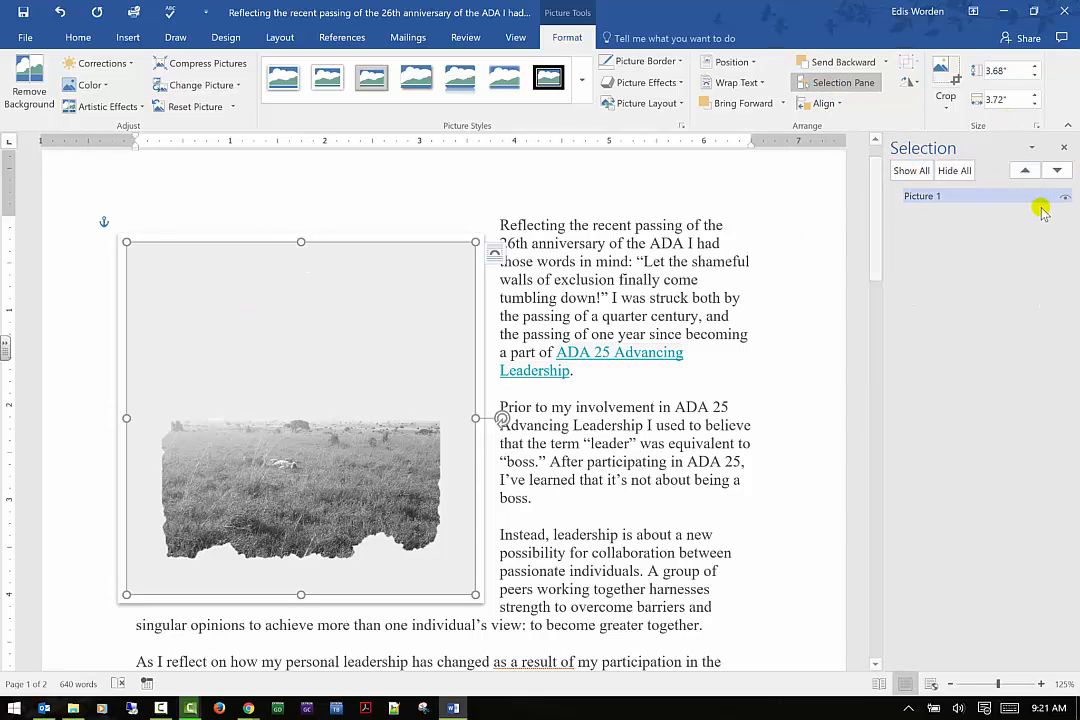
# Insert the picture 1447931591.jpg from Downloads after the paragraph ending "wouldn't understand."
pyautogui.scroll(-10, 403, 392)
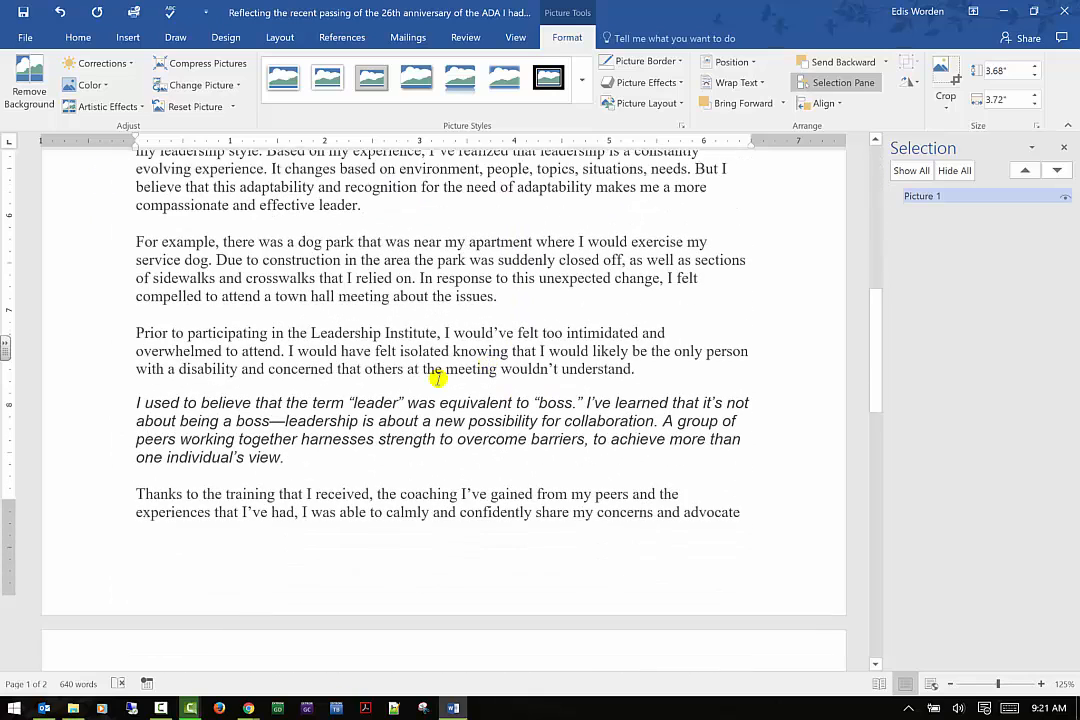
pyautogui.click(432, 350)
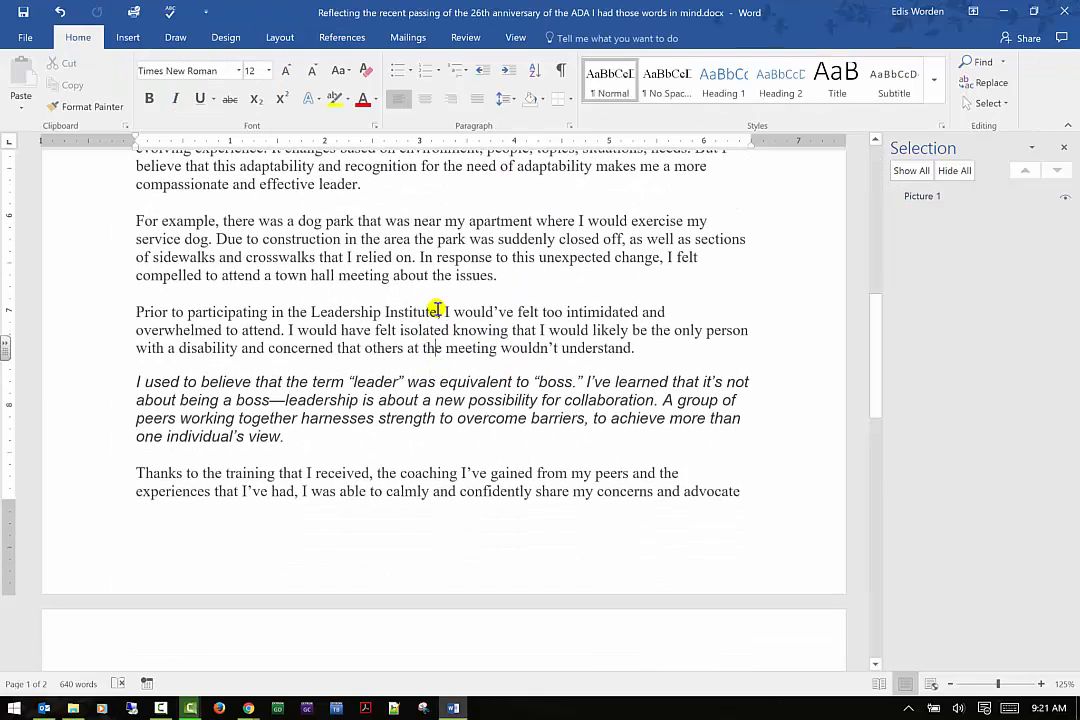
pyautogui.click(706, 333)
pyautogui.click(125, 37)
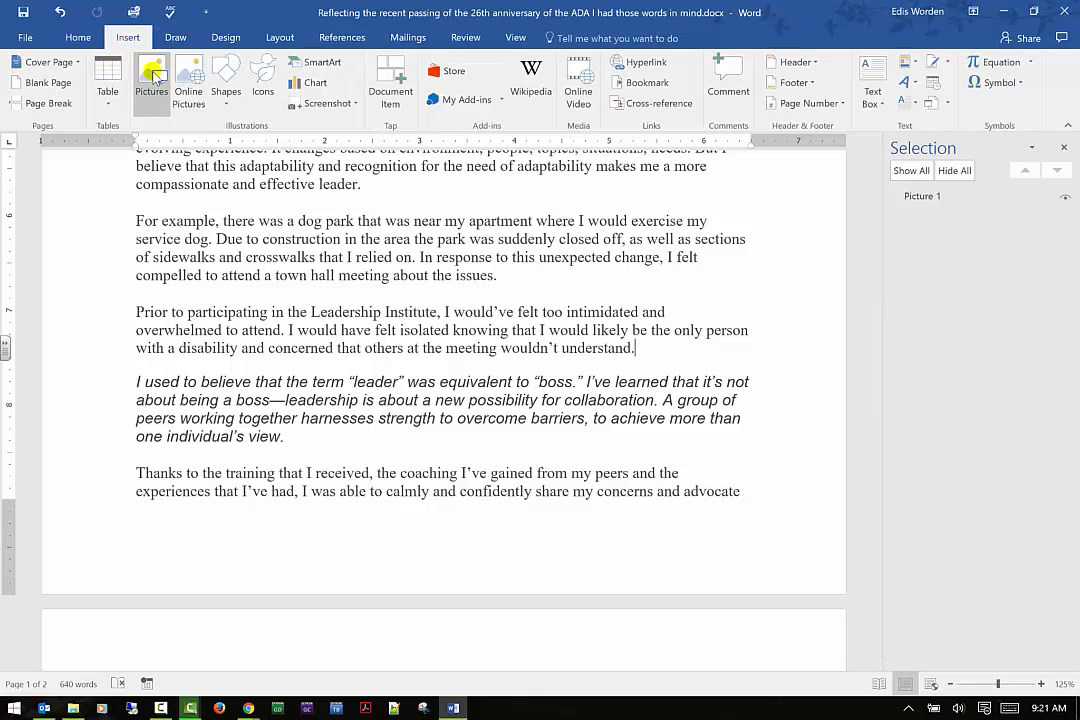
pyautogui.click(152, 80)
pyautogui.click(505, 125)
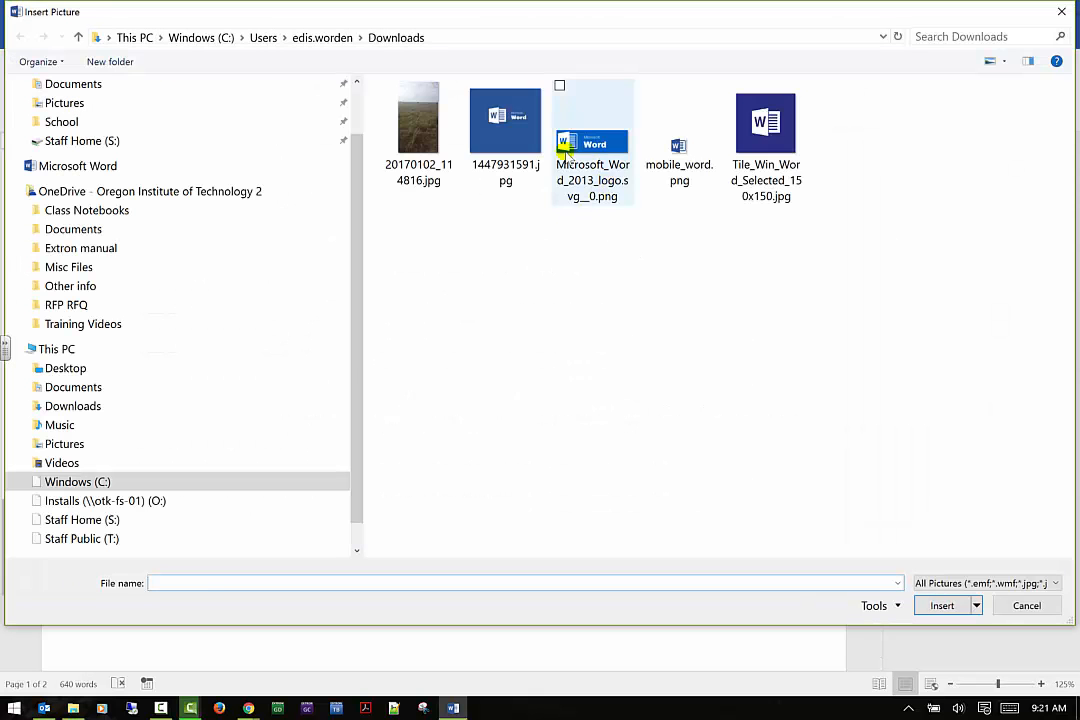
pyautogui.click(955, 605)
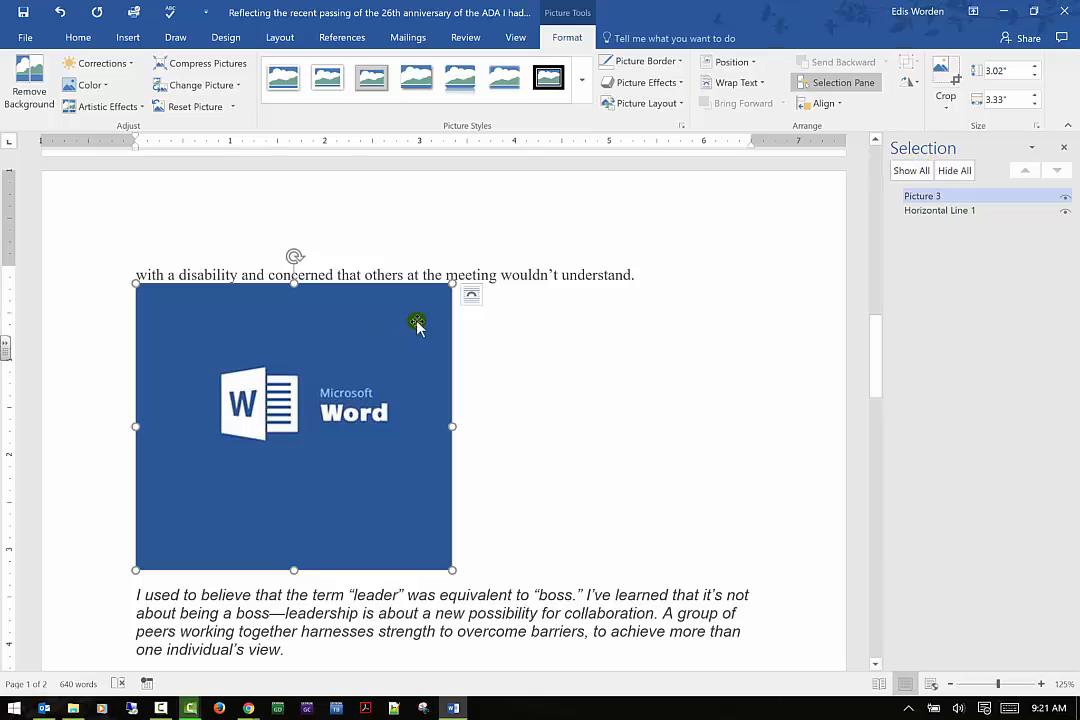
# Set the inserted Word logo picture's text wrapping to Square
pyautogui.click(471, 294)
pyautogui.click(580, 435)
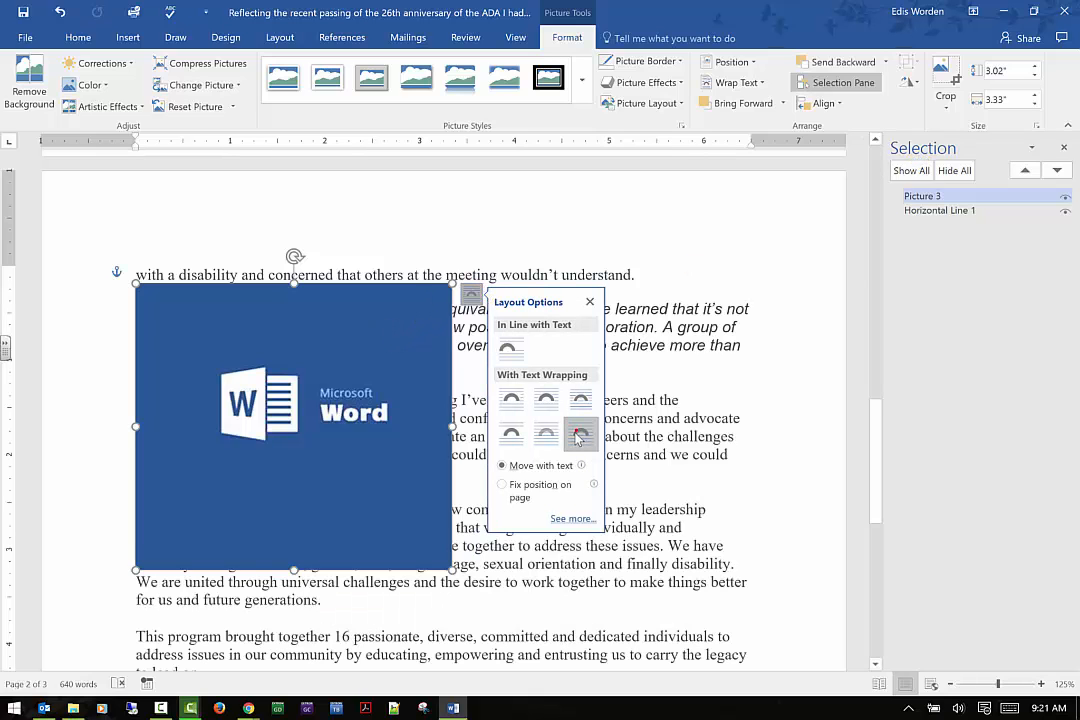
pyautogui.click(511, 399)
pyautogui.click(776, 270)
# Experiment with hiding, showing, selecting and reordering the document's objects in the Selection Pane
pyautogui.scroll(15, 776, 270)
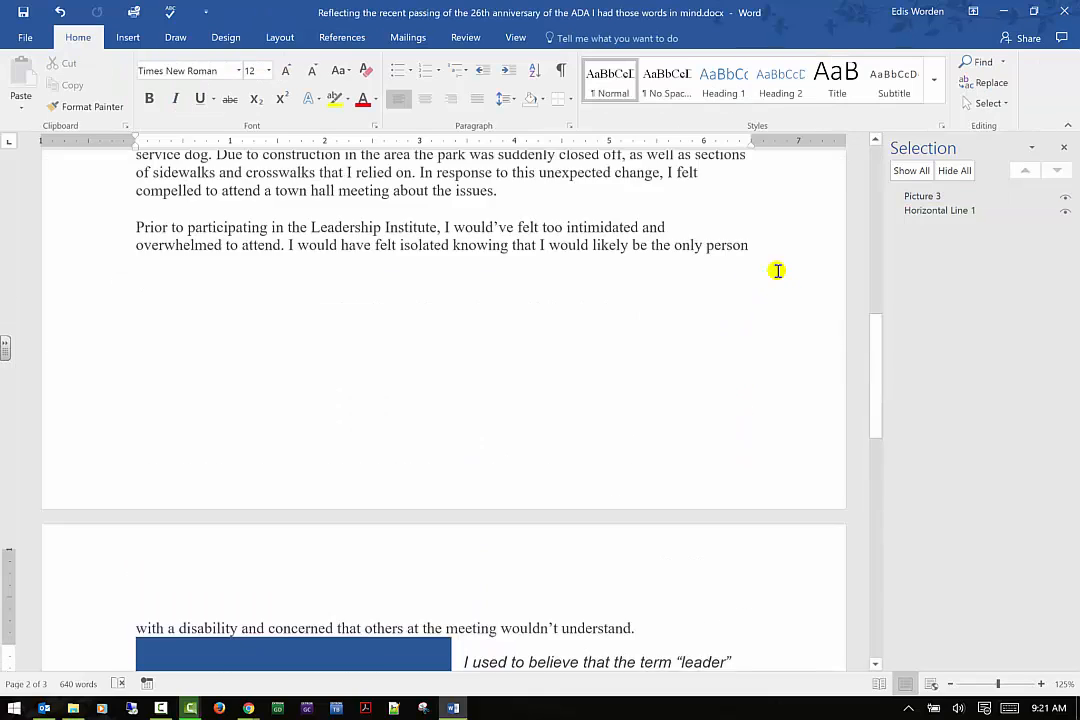
pyautogui.scroll(1, 743, 322)
pyautogui.click(937, 172)
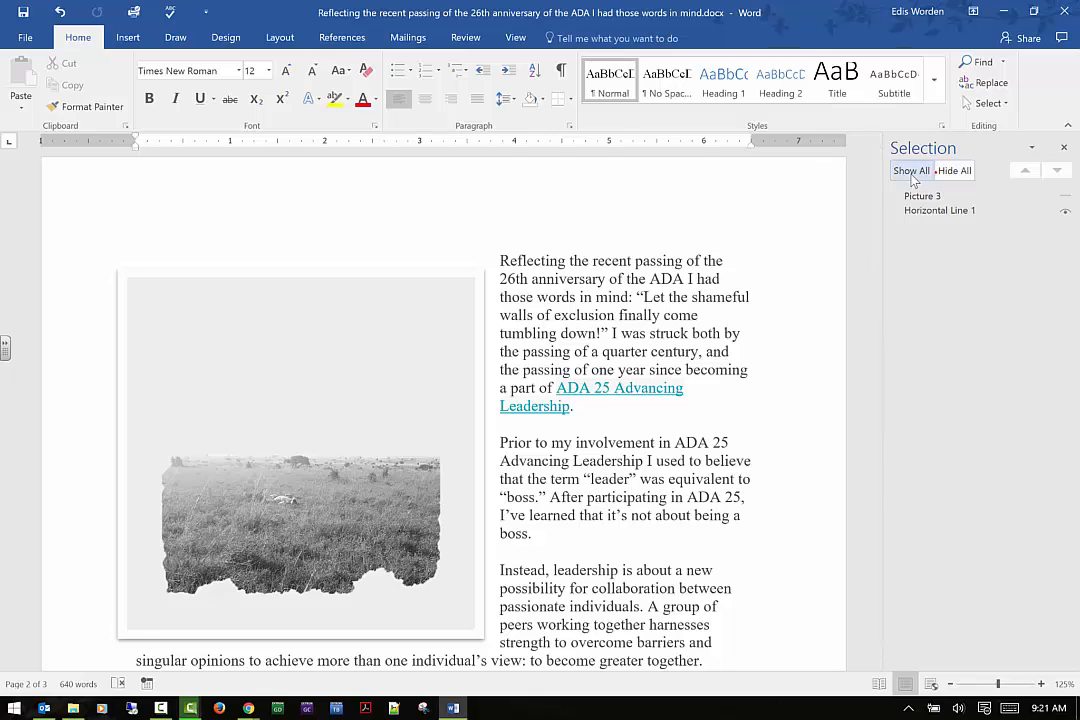
pyautogui.click(925, 194)
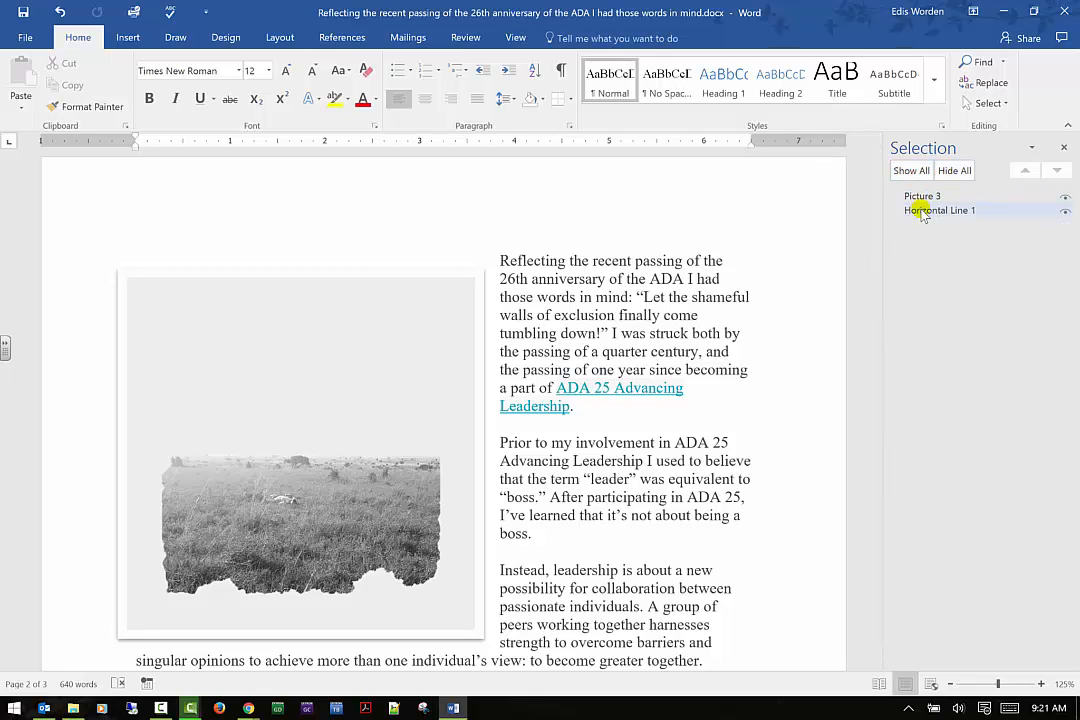
pyautogui.click(922, 211)
pyautogui.click(924, 212)
pyautogui.click(919, 196)
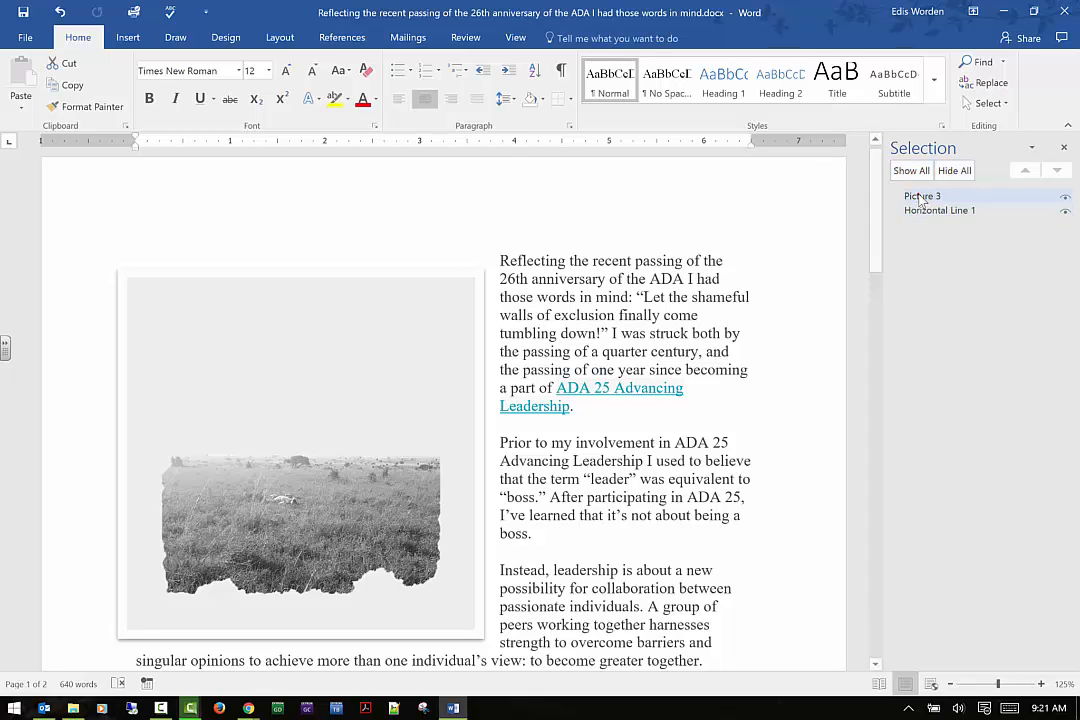
pyautogui.click(812, 352)
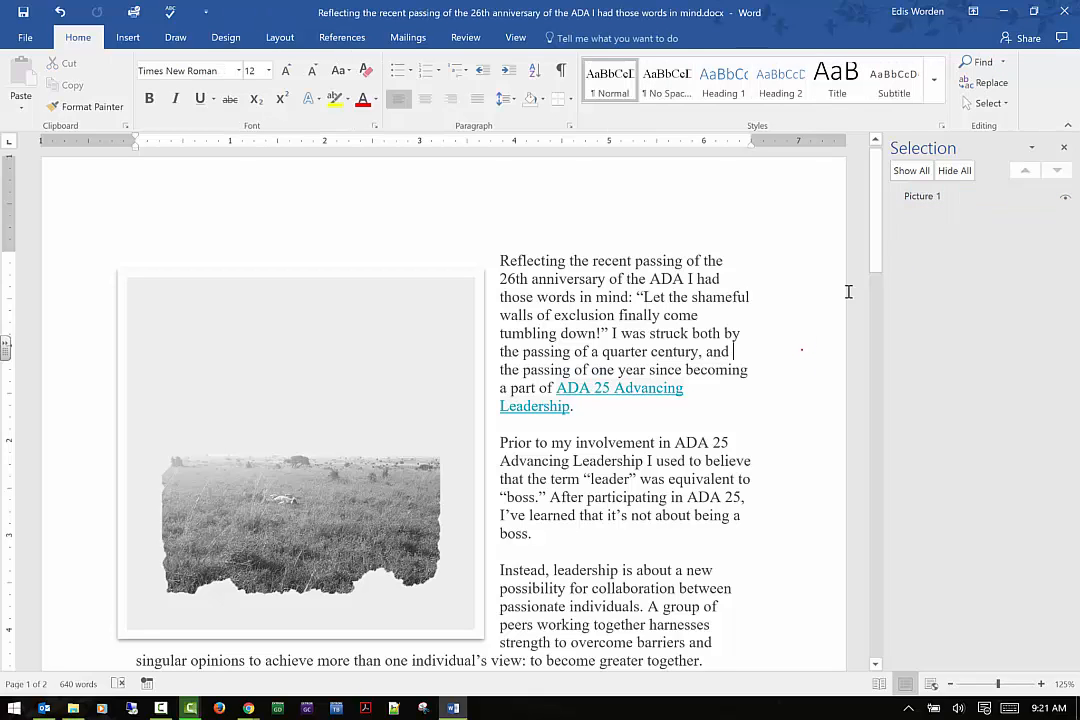
pyautogui.click(926, 199)
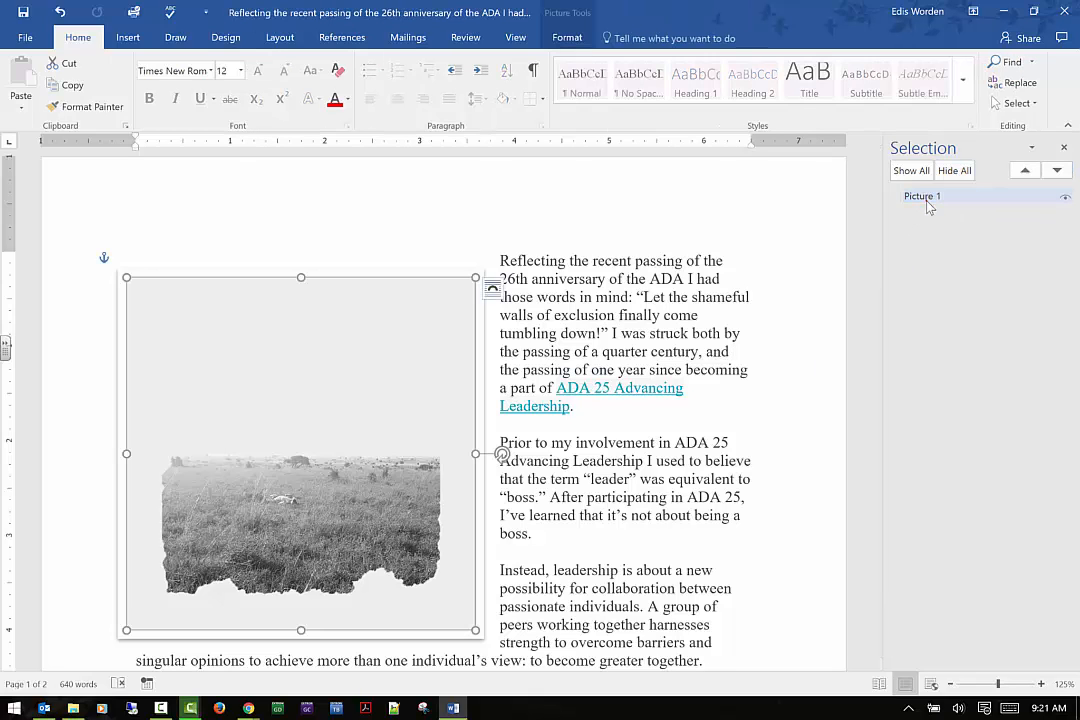
pyautogui.click(1025, 170)
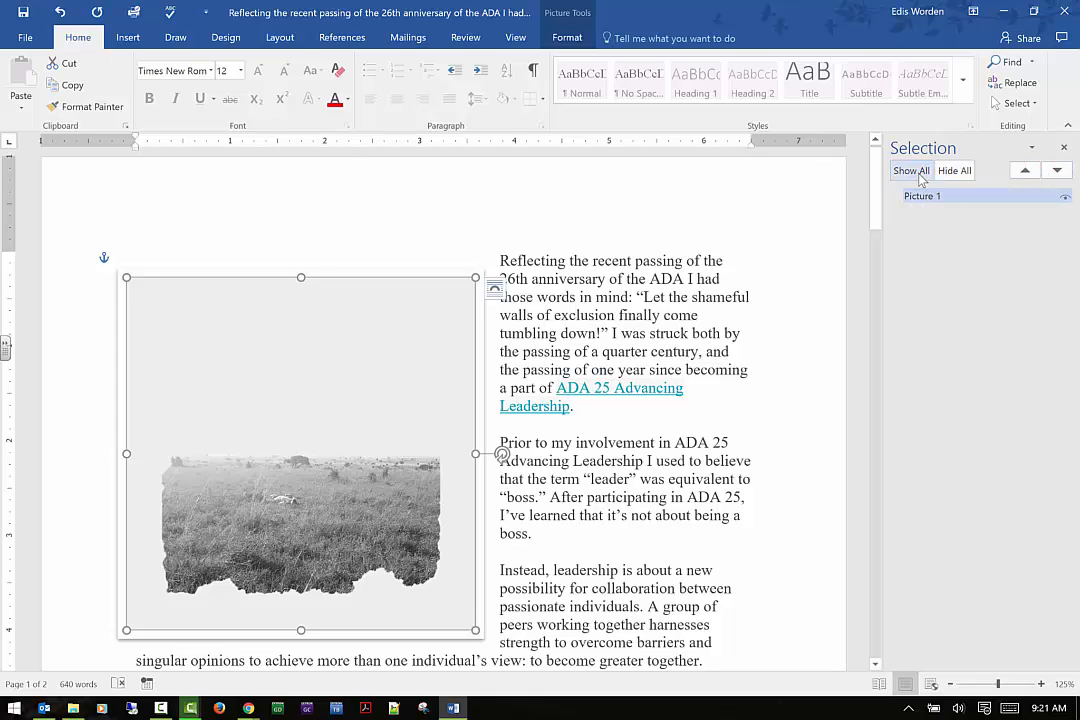
pyautogui.click(954, 171)
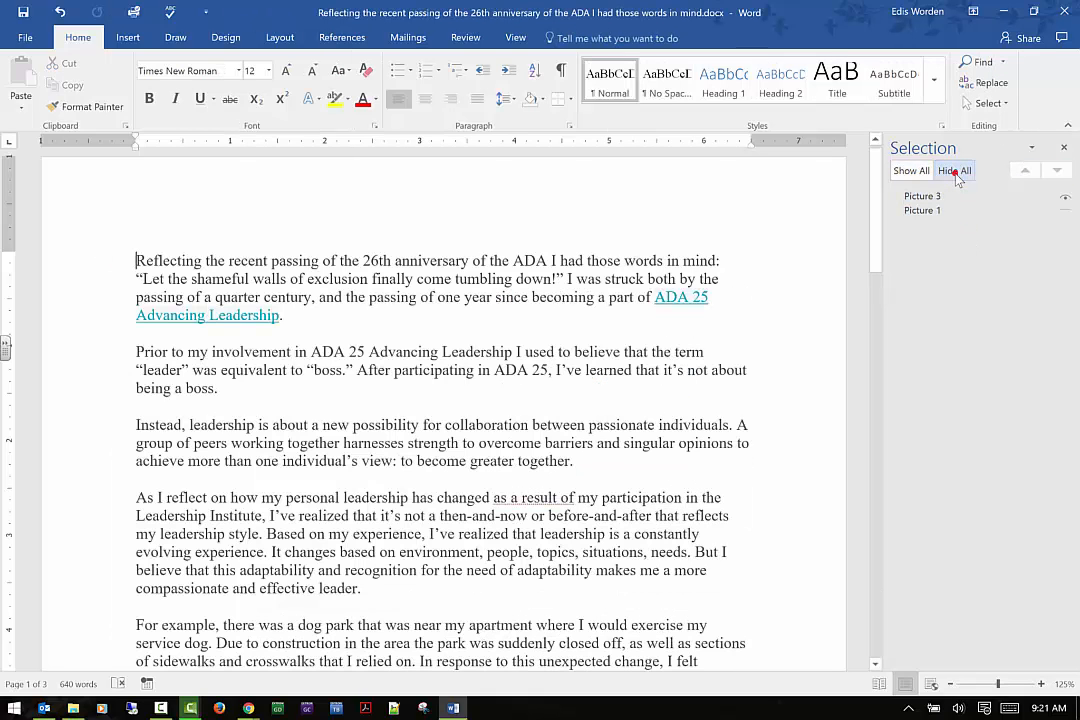
pyautogui.click(924, 197)
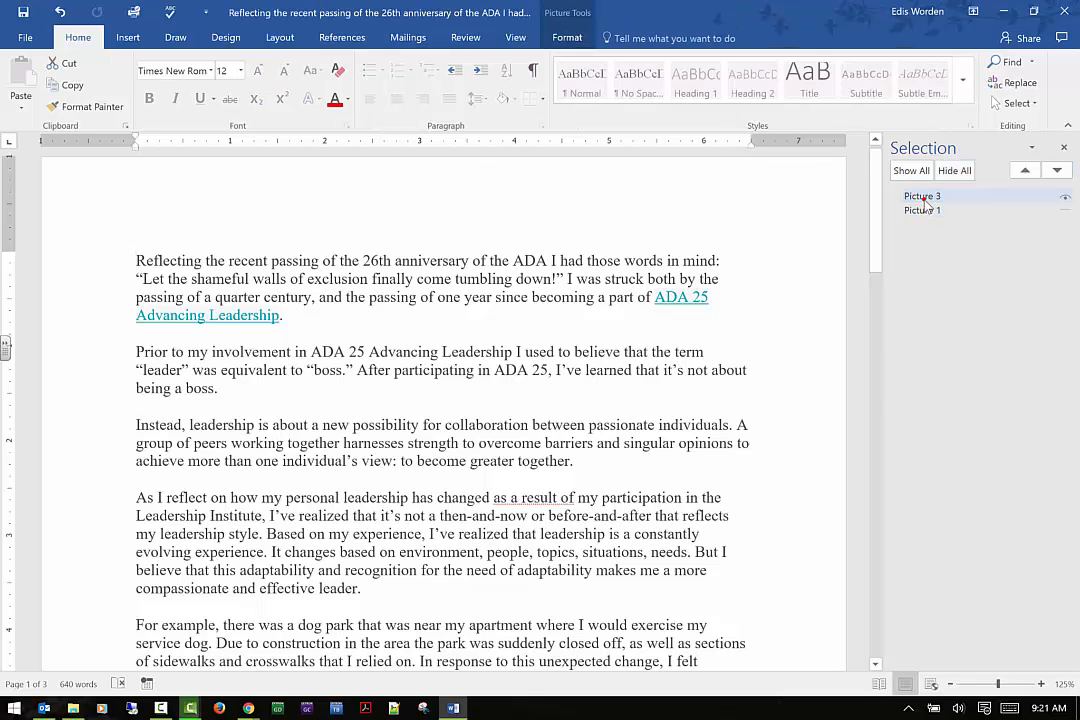
pyautogui.click(911, 171)
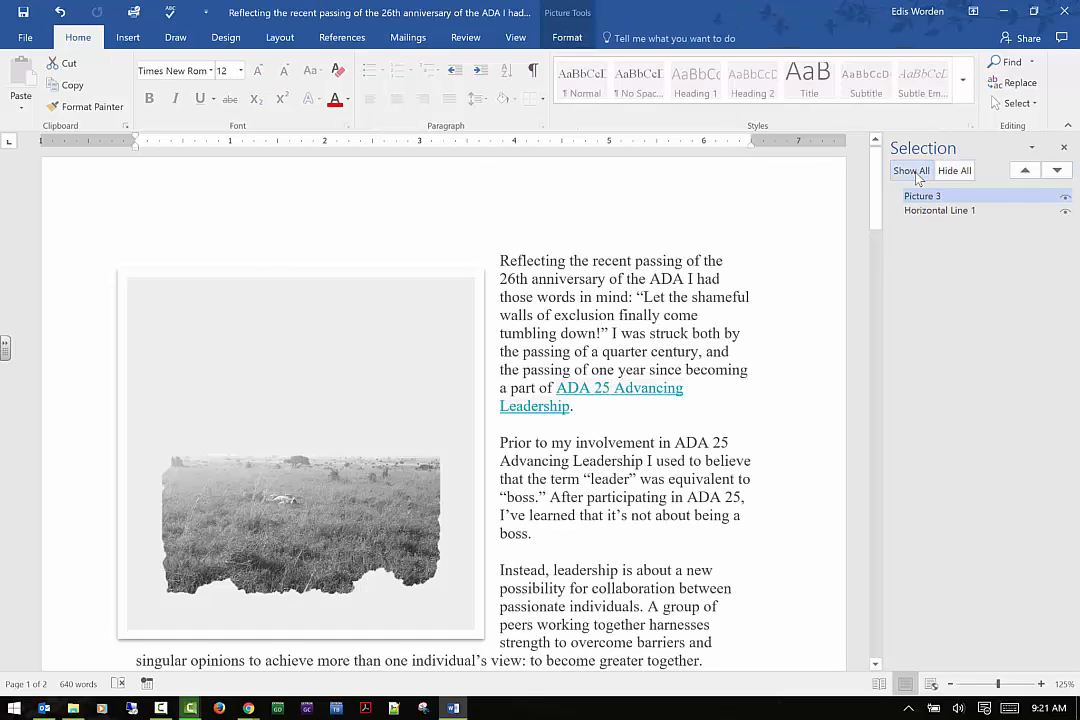
# Select the hidden logo picture on the second page, delete it, and hide all objects
pyautogui.scroll(-15, 475, 381)
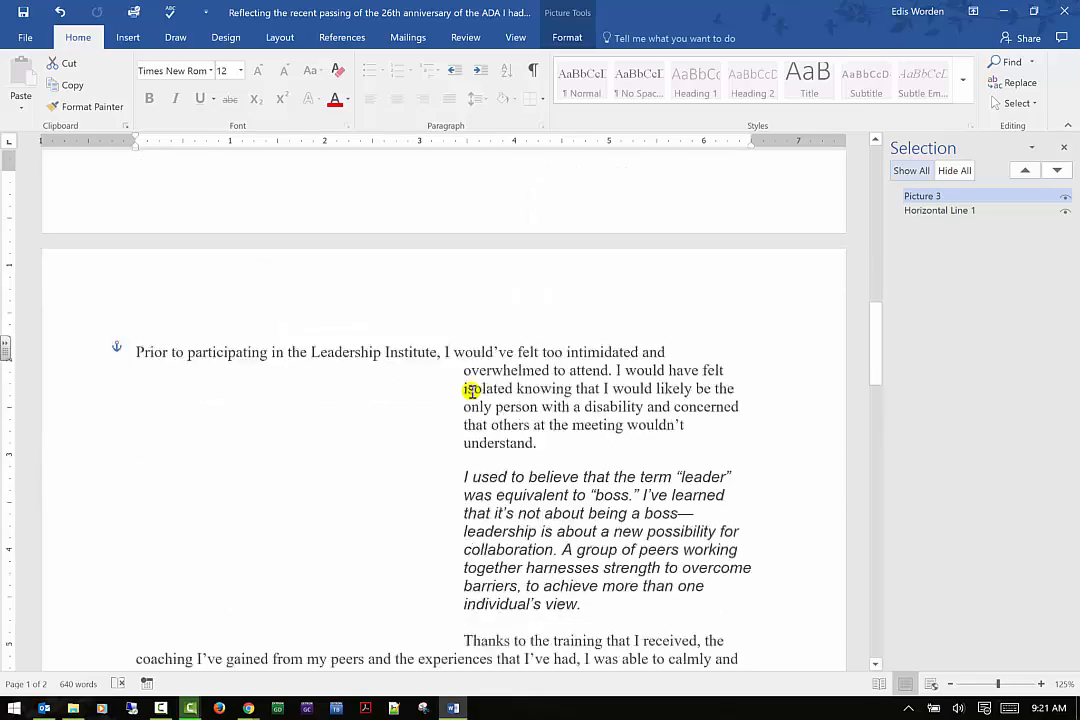
pyautogui.click(300, 257)
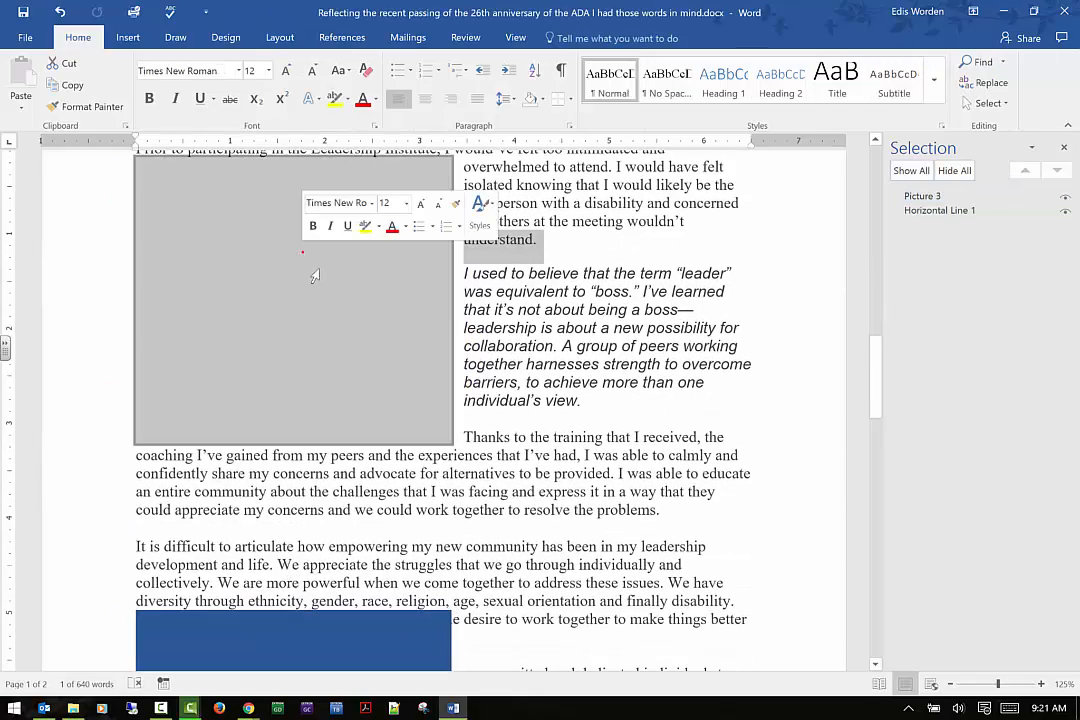
pyautogui.scroll(-1, 564, 278)
pyautogui.scroll(-6, 564, 278)
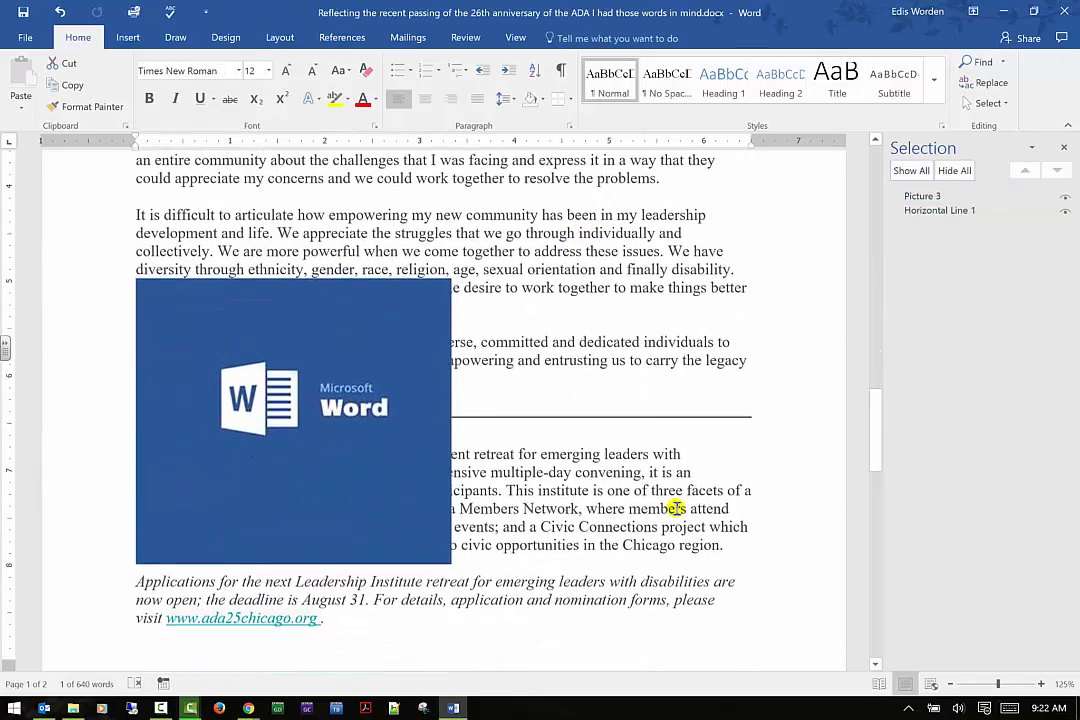
pyautogui.scroll(12, 651, 419)
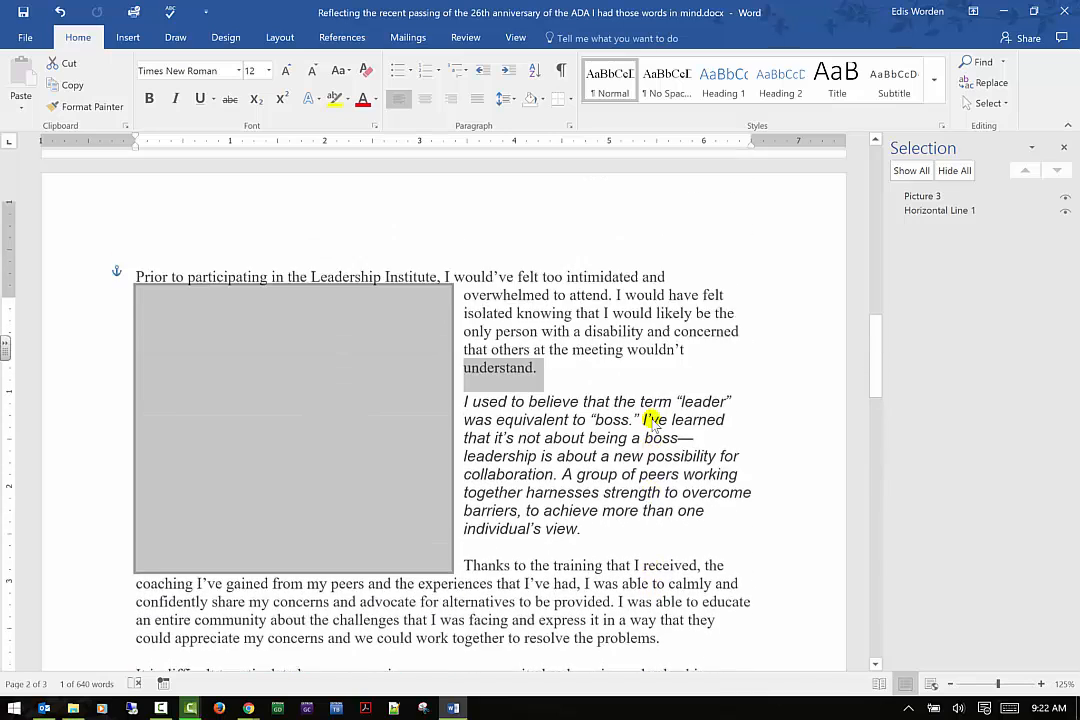
pyautogui.click(953, 211)
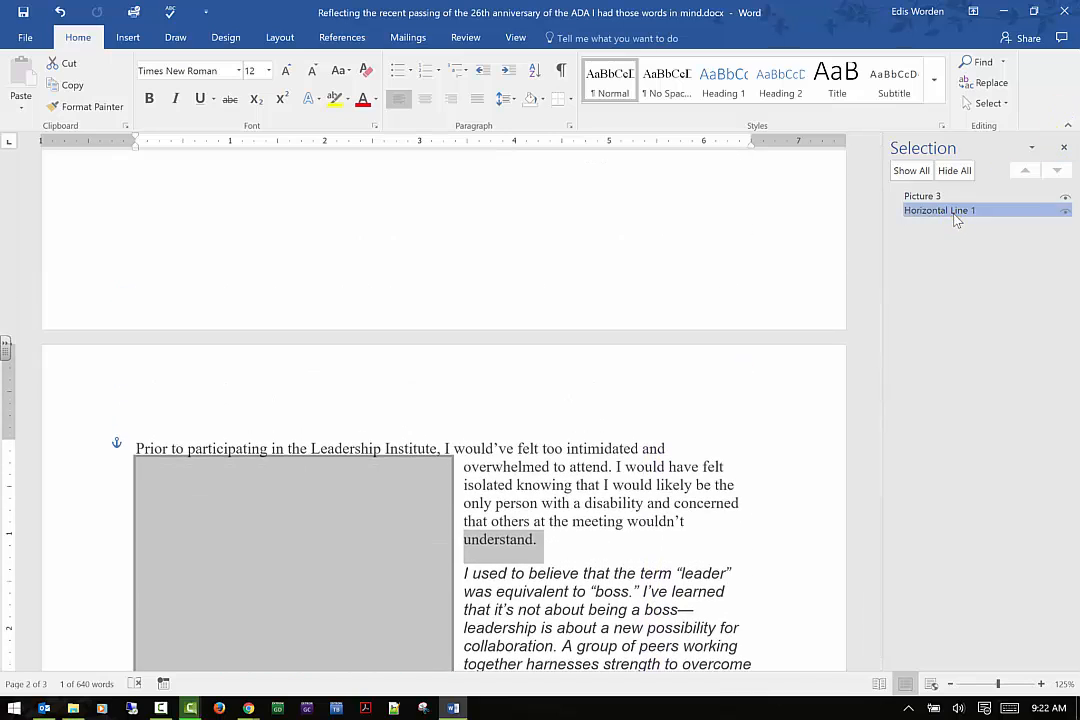
pyautogui.press('Delete')
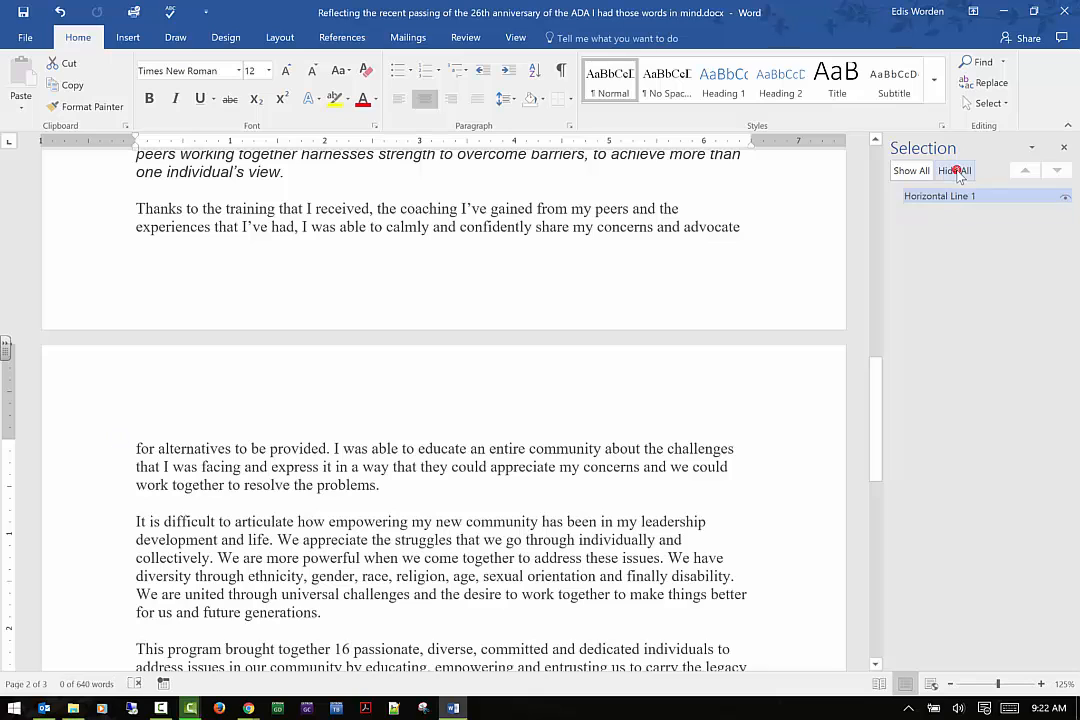
pyautogui.click(961, 172)
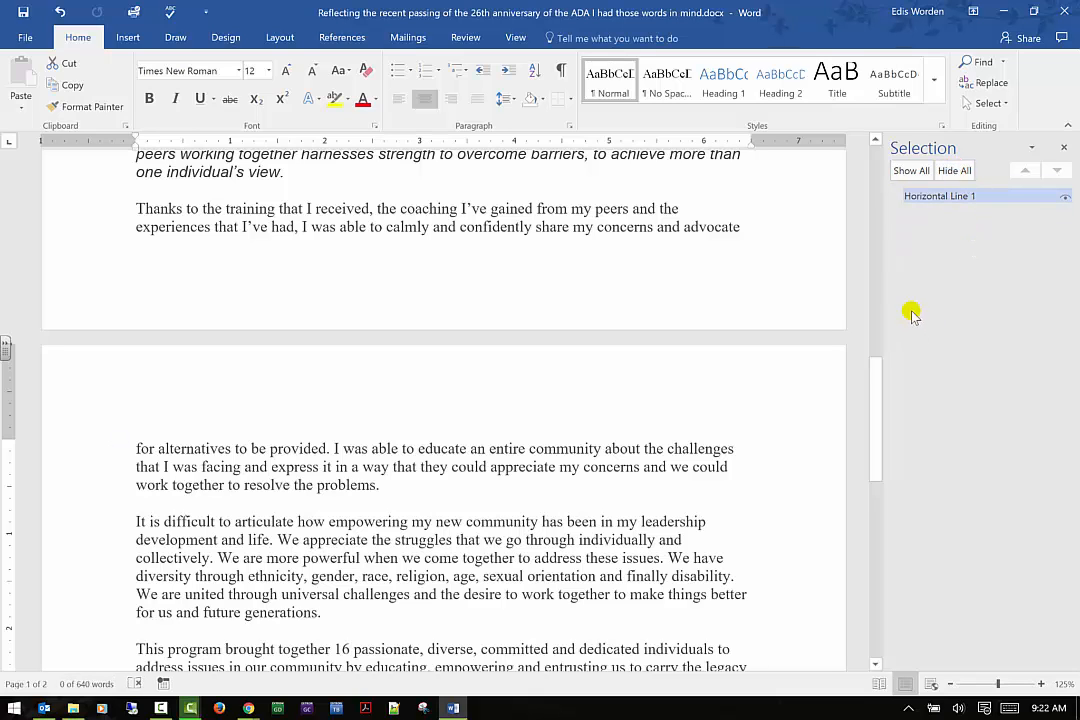
# Crop the blank upper area off the photo, leaving a height of about 2.16 inches
pyautogui.moveTo(875, 436); pyautogui.dragTo(871, 165)
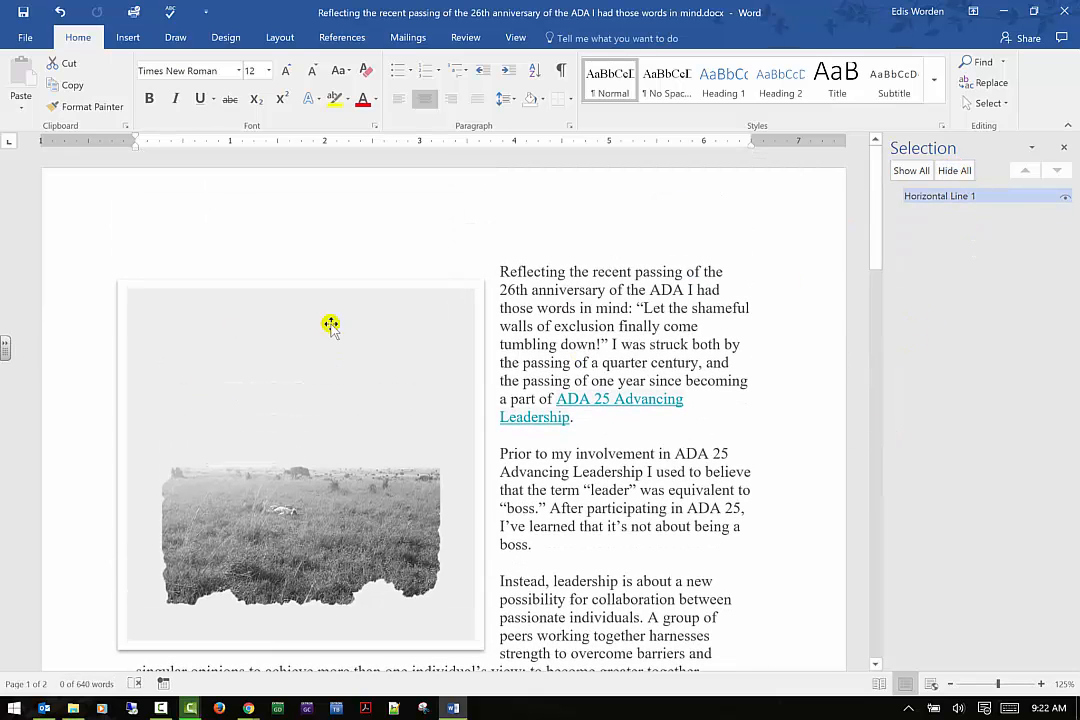
pyautogui.click(285, 403)
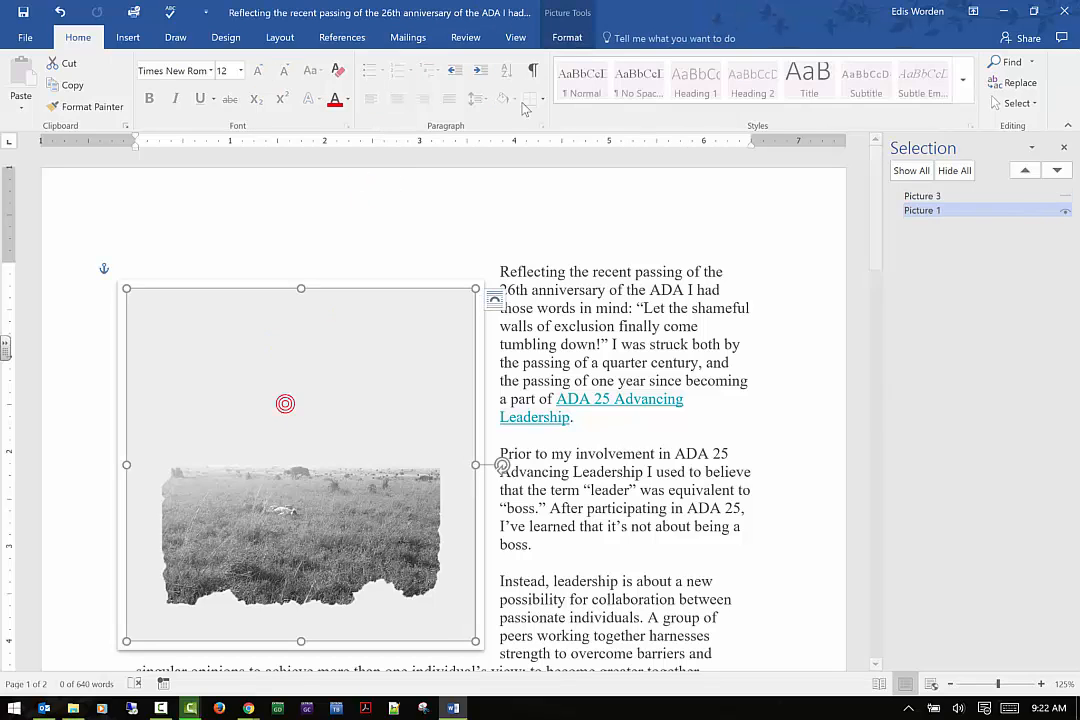
pyautogui.click(588, 36)
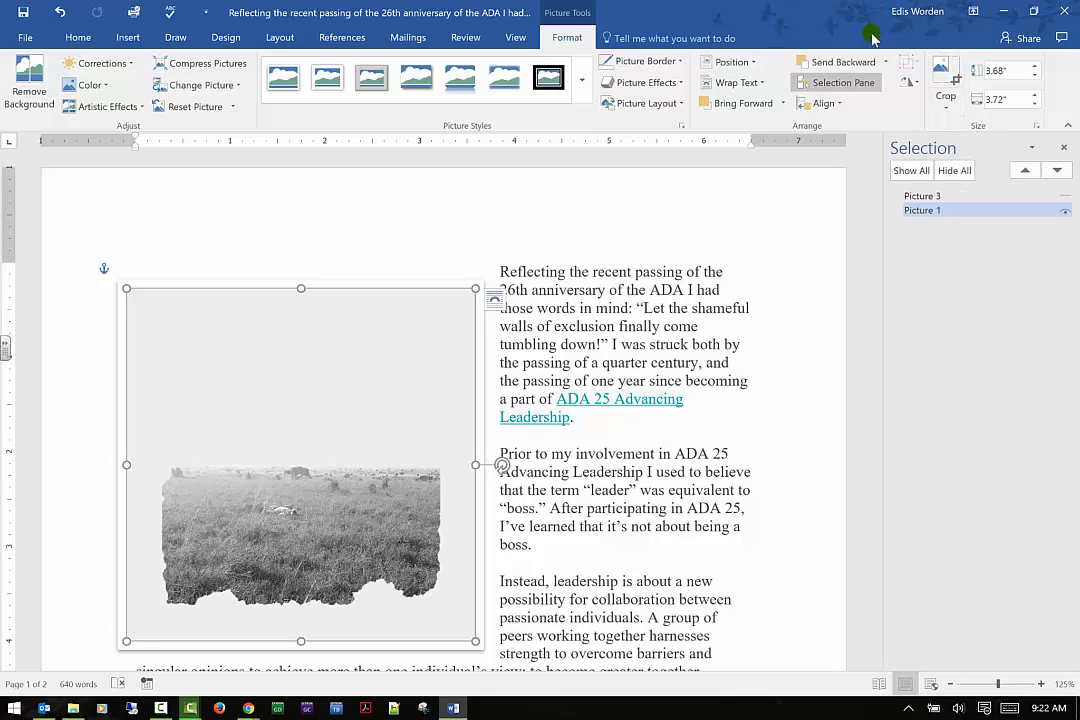
pyautogui.click(948, 85)
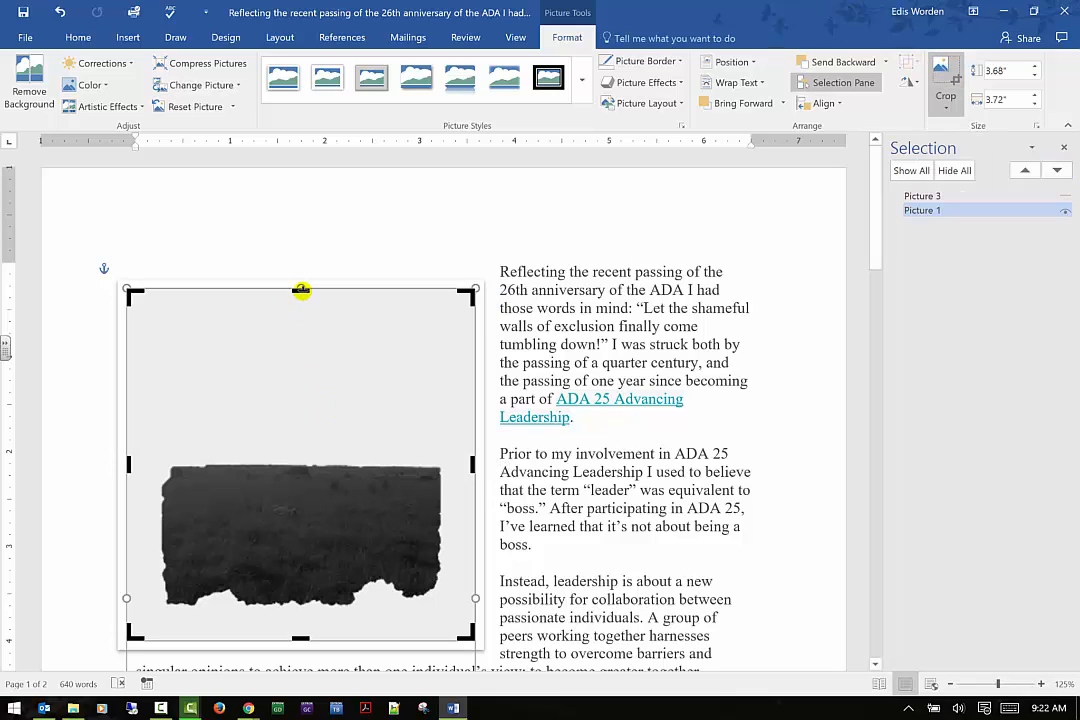
pyautogui.moveTo(289, 427); pyautogui.dragTo(282, 436)
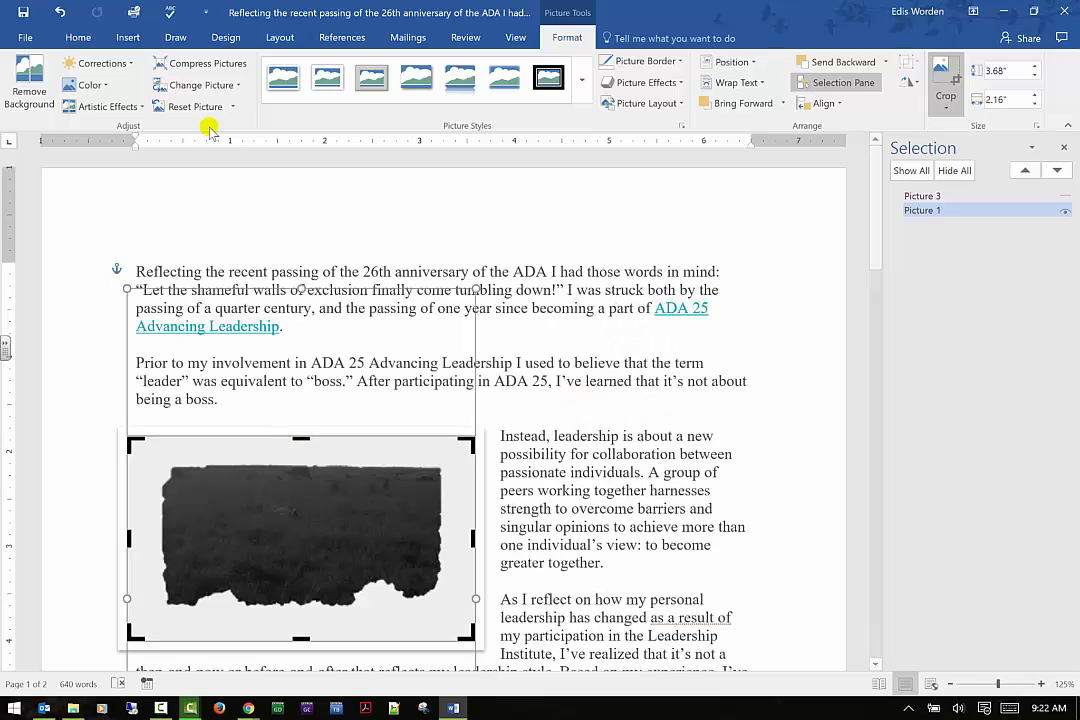
# Break the wrapped paragraph into two after the word "passionate"
pyautogui.click(571, 471)
pyautogui.press('Return')
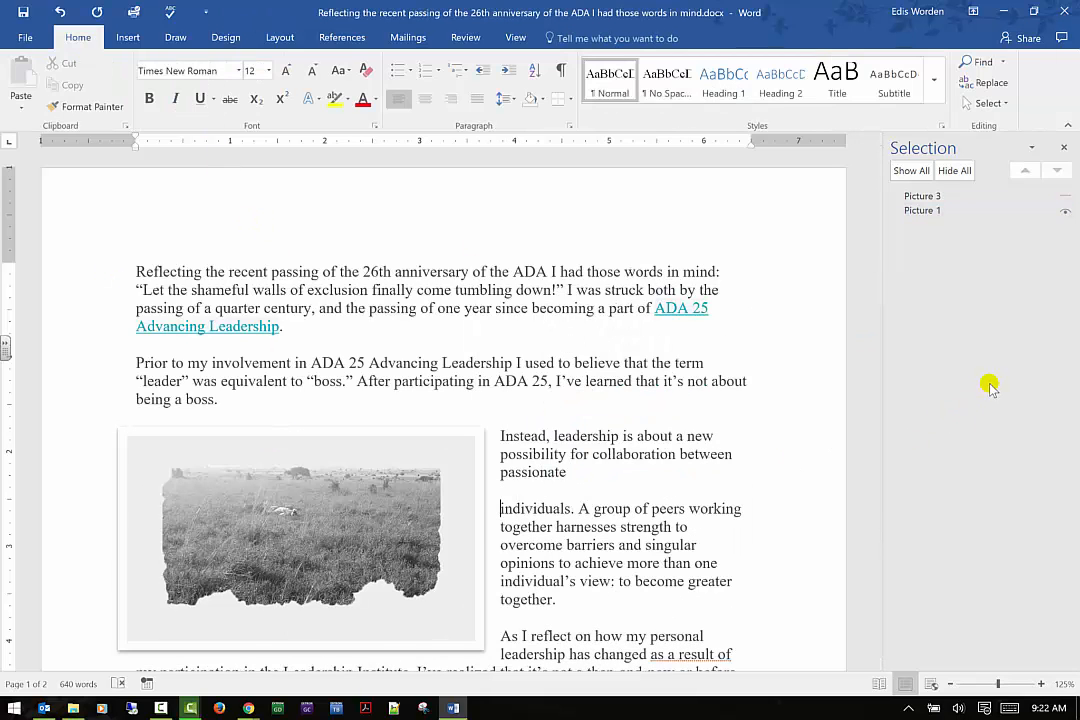
# Open the photo's advanced Layout size settings
pyautogui.scroll(-1, 625, 305)
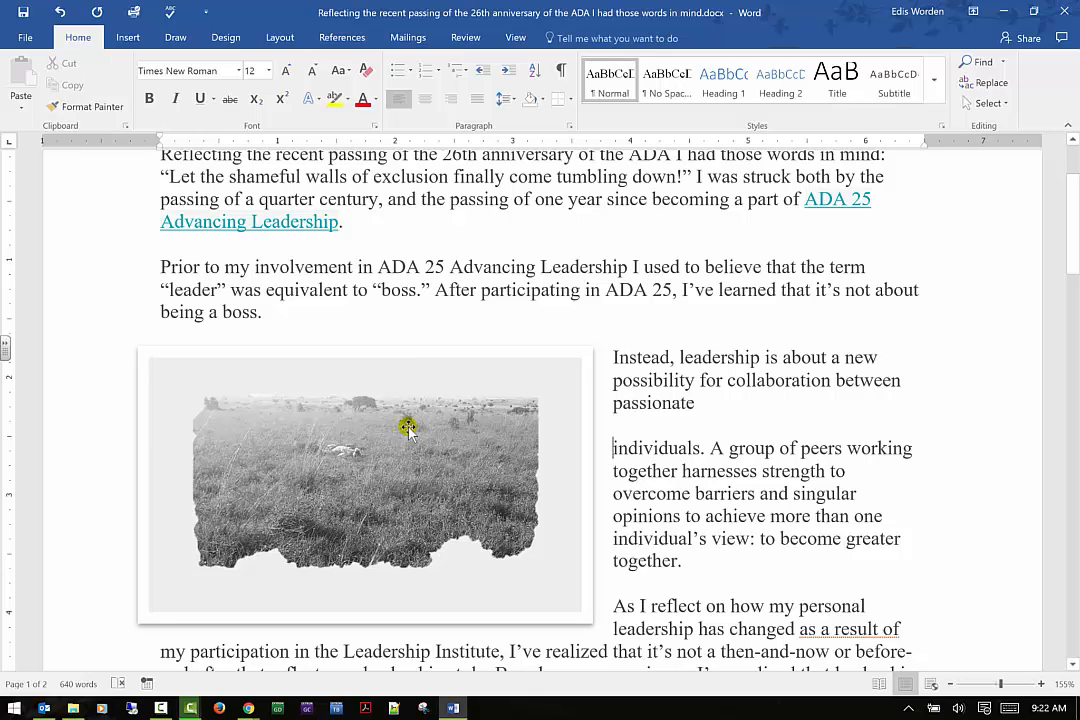
pyautogui.click(302, 408)
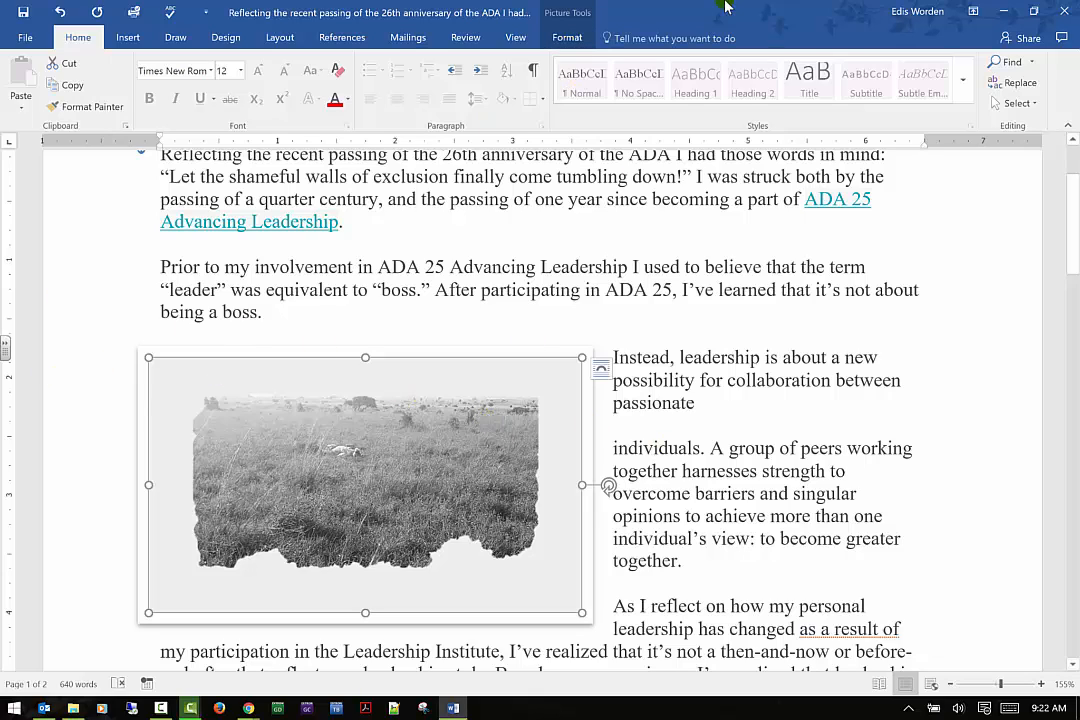
pyautogui.click(576, 35)
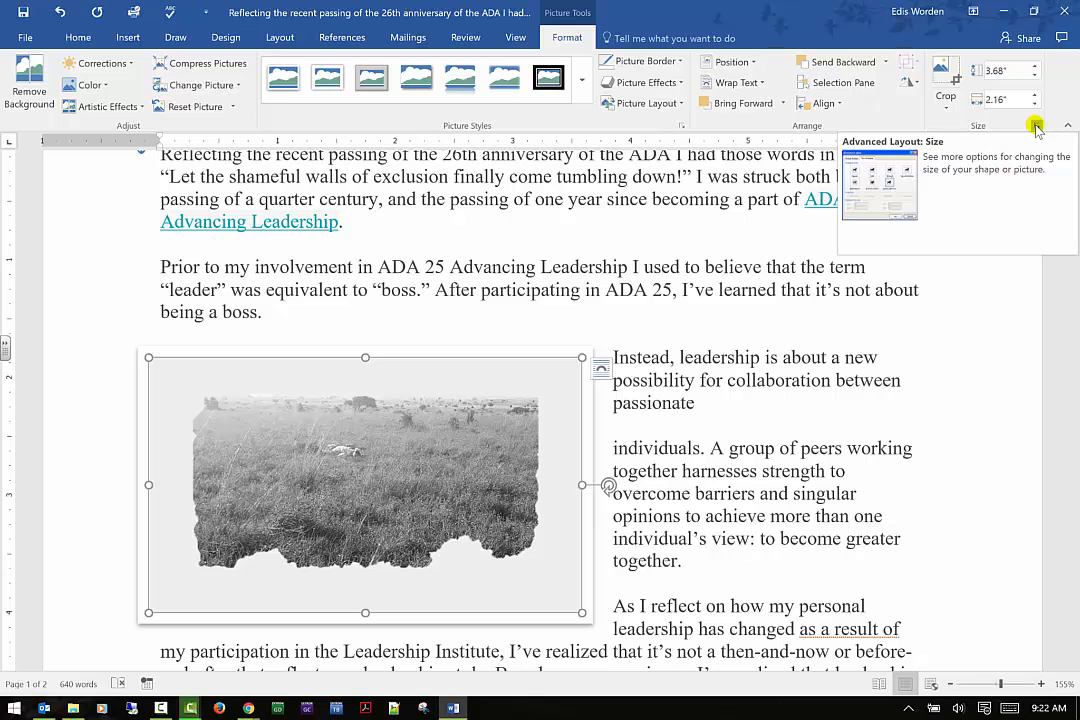
pyautogui.click(1036, 128)
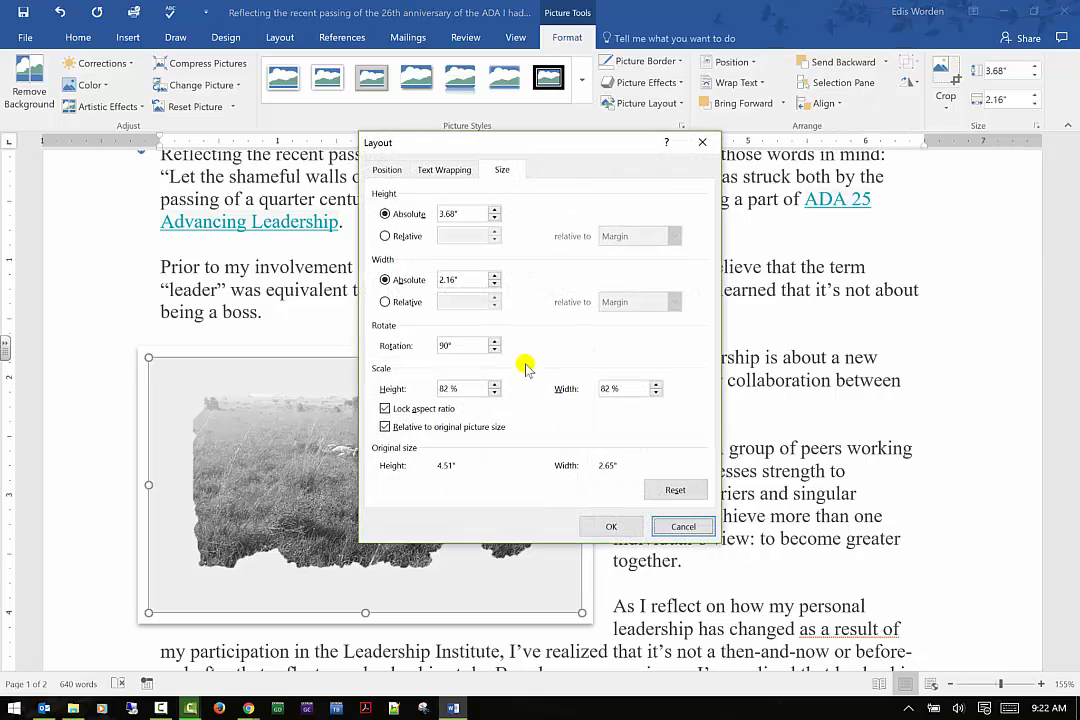
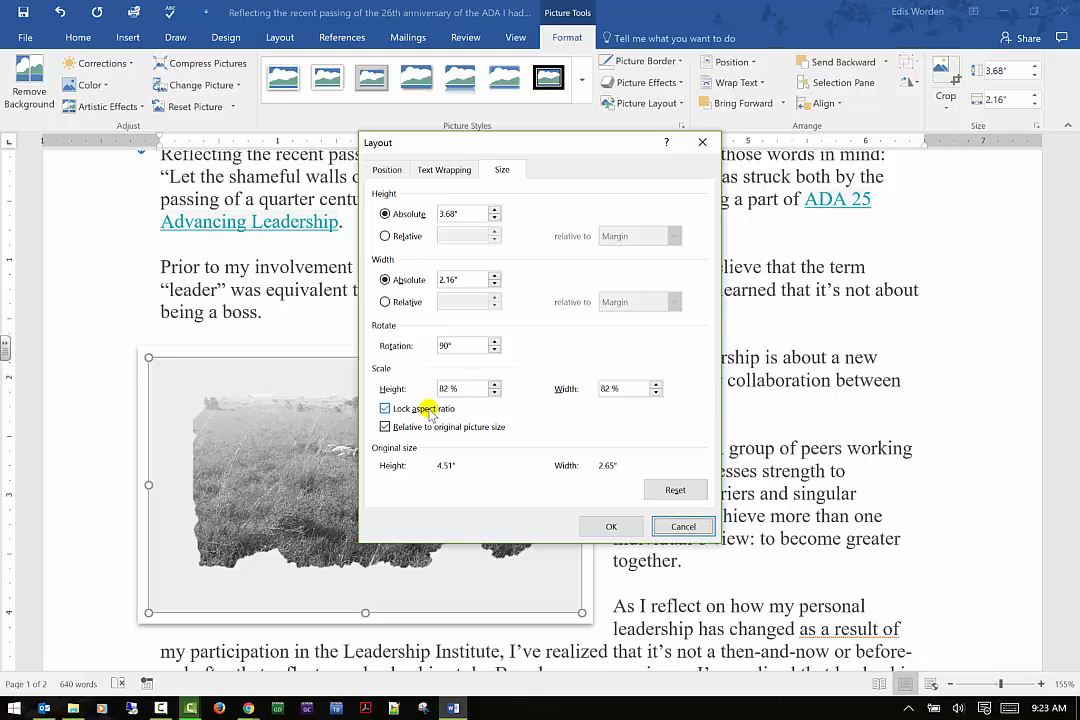
# Turn off the photo's aspect-ratio lock and resize it freely to about 4.23 by 4.48 inches
pyautogui.click(428, 412)
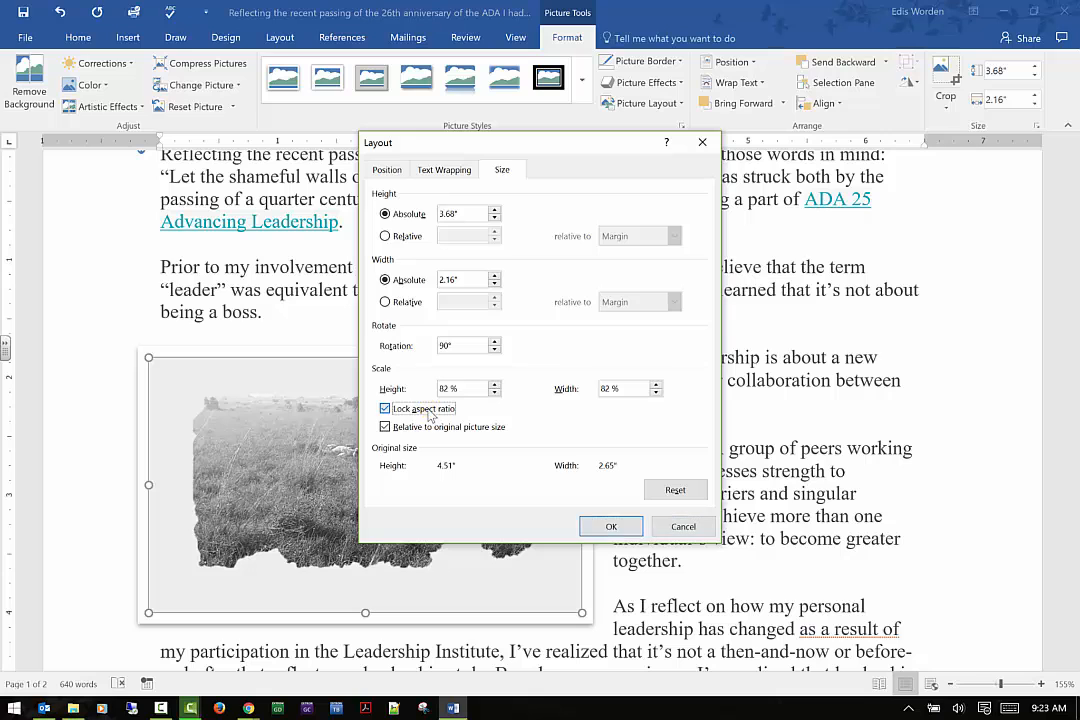
pyautogui.click(611, 526)
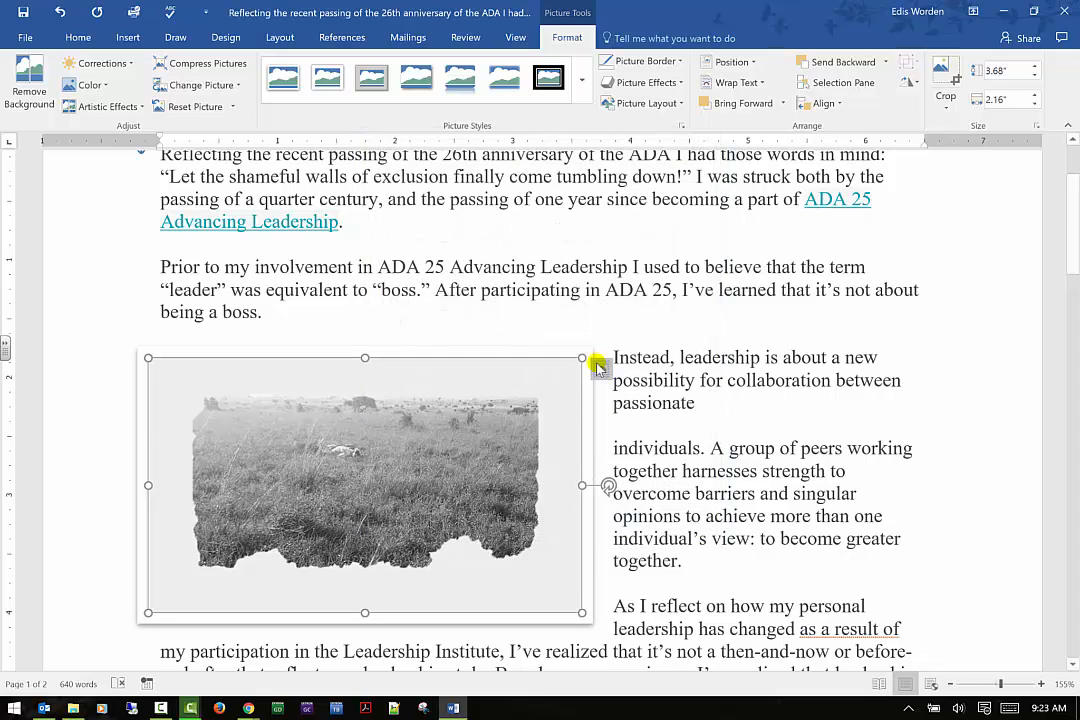
pyautogui.moveTo(582, 357); pyautogui.dragTo(374, 504)
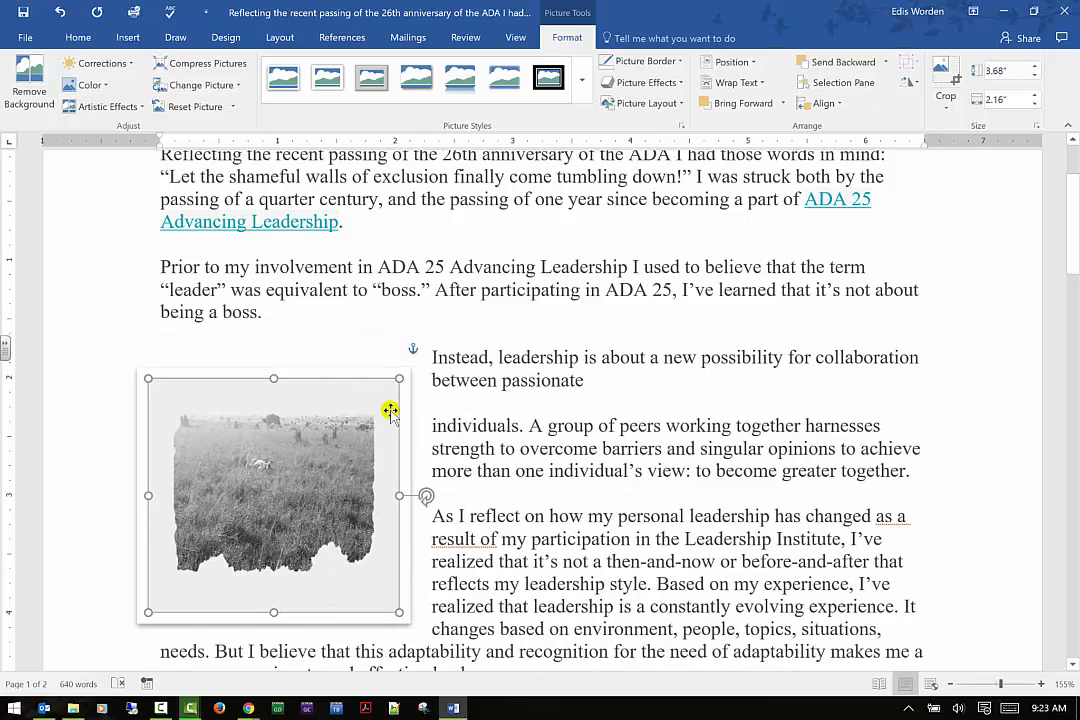
pyautogui.moveTo(278, 379); pyautogui.dragTo(277, 172)
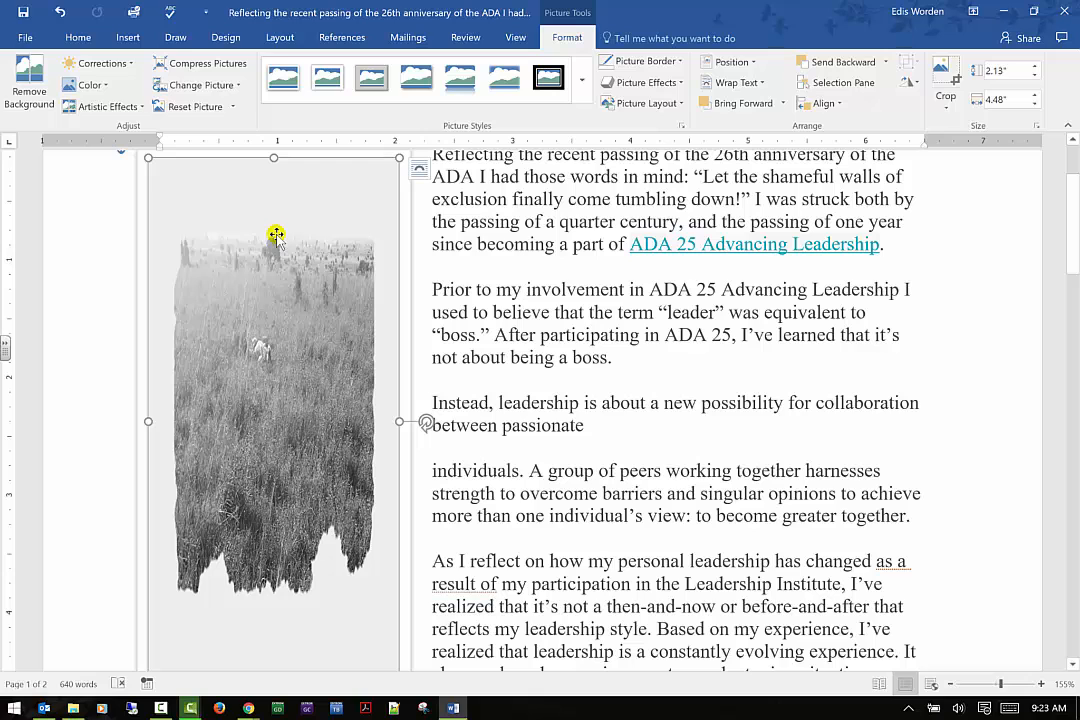
pyautogui.moveTo(398, 422); pyautogui.dragTo(622, 414)
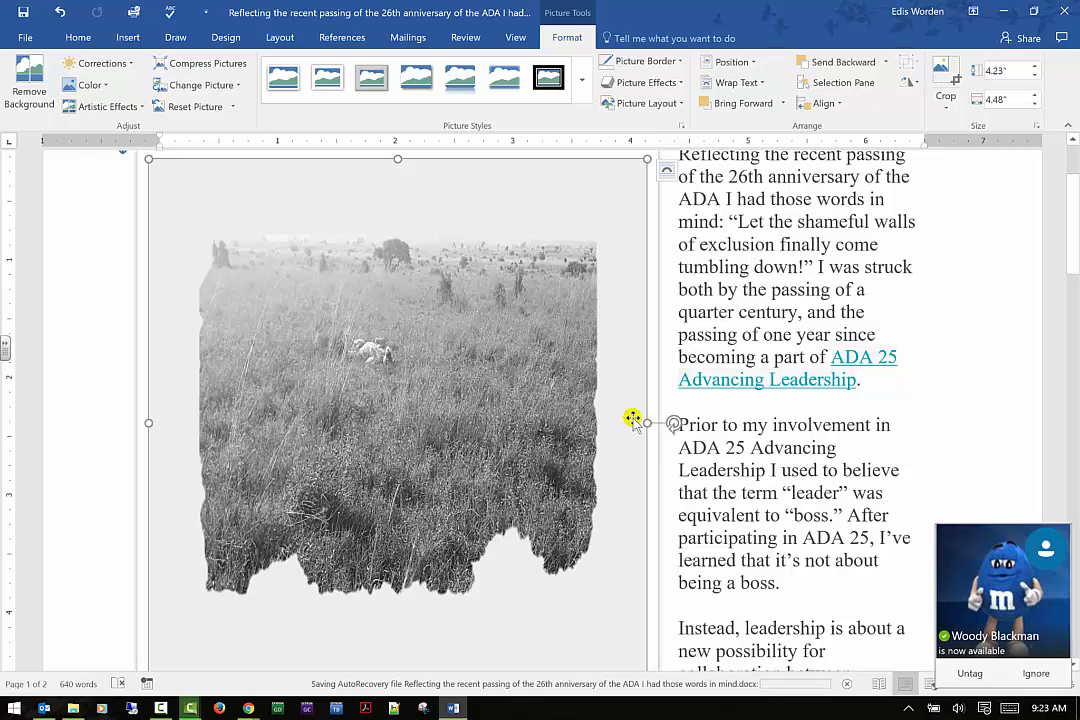
# Insert a Simple Text Box and move it onto the lower middle of the photo
pyautogui.click(750, 306)
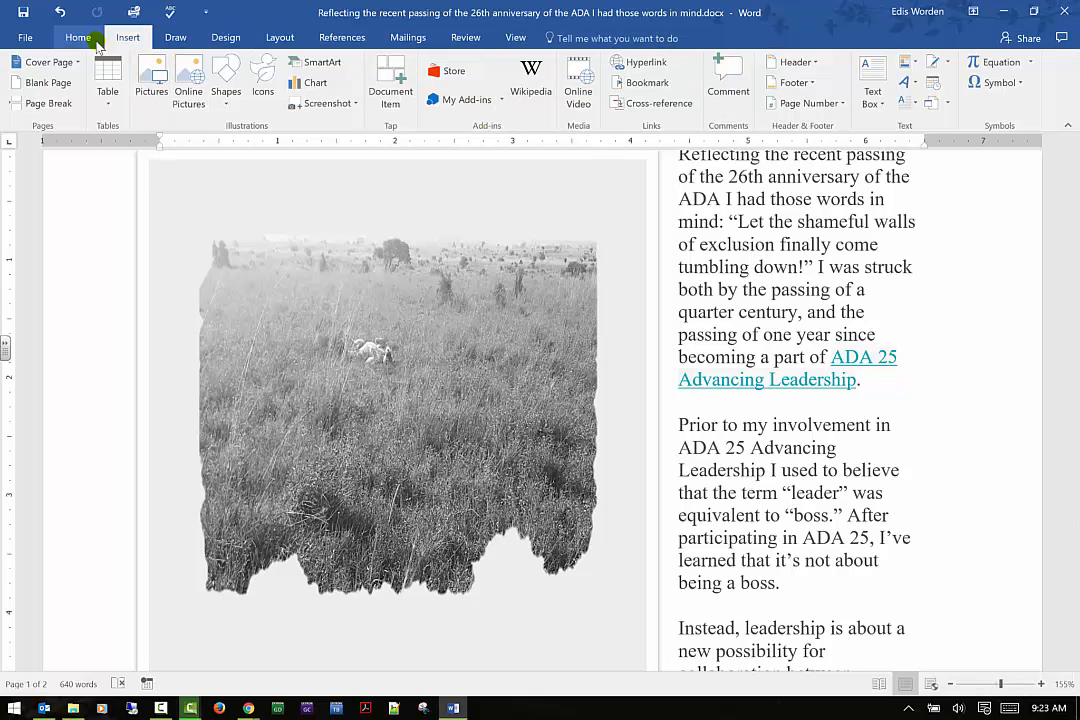
pyautogui.click(872, 68)
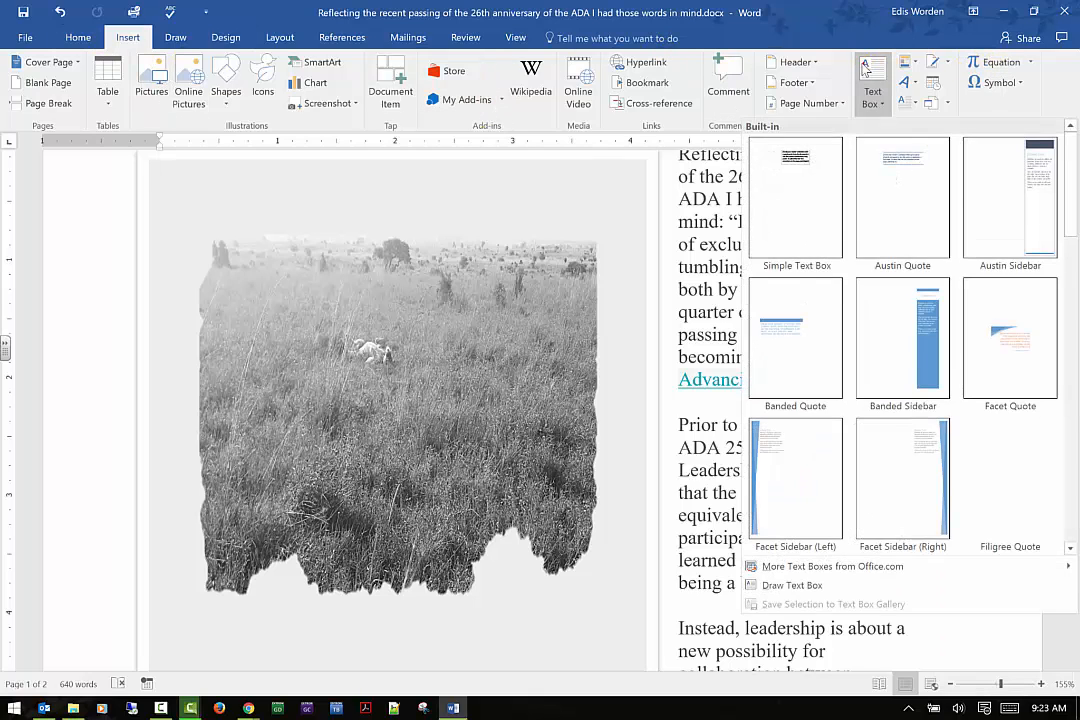
pyautogui.click(795, 161)
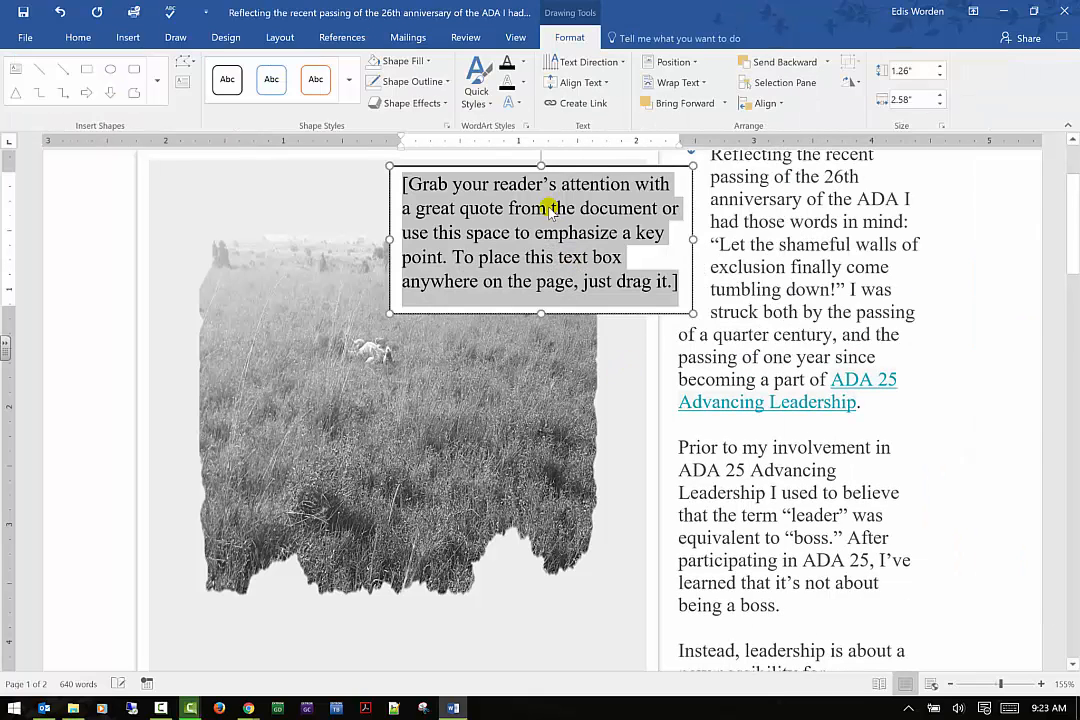
pyautogui.moveTo(608, 165); pyautogui.dragTo(453, 412)
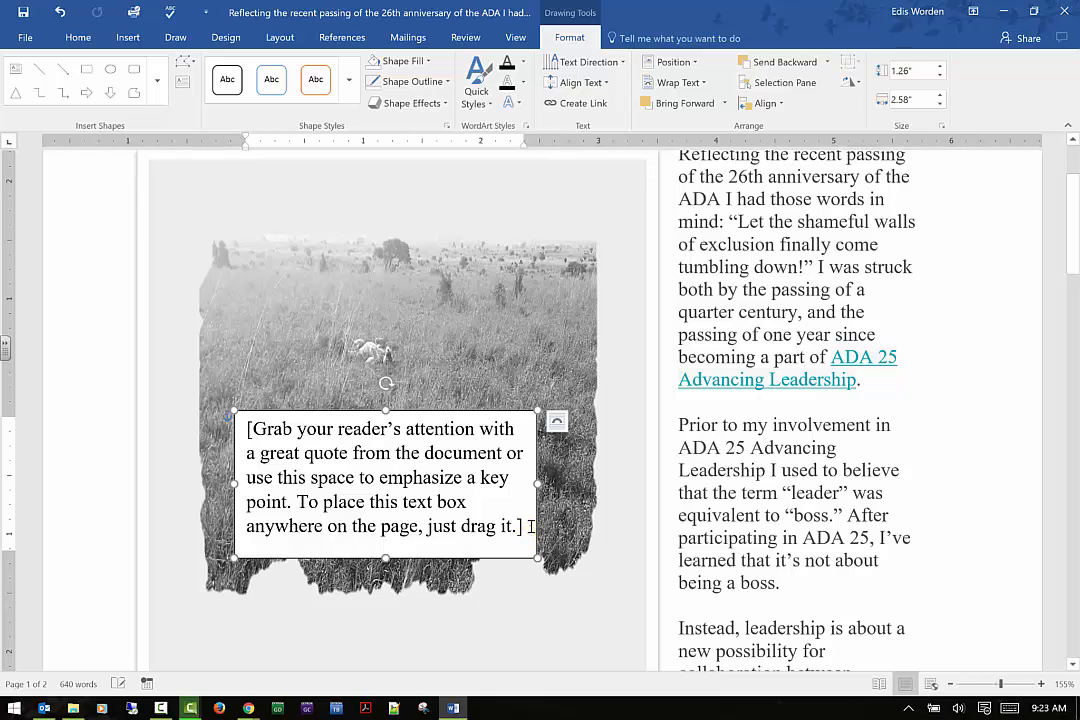
# Replace the text box placeholder with the caption "Lioness in Nairobi National Park"
pyautogui.click(352, 454)
pyautogui.write('Li')
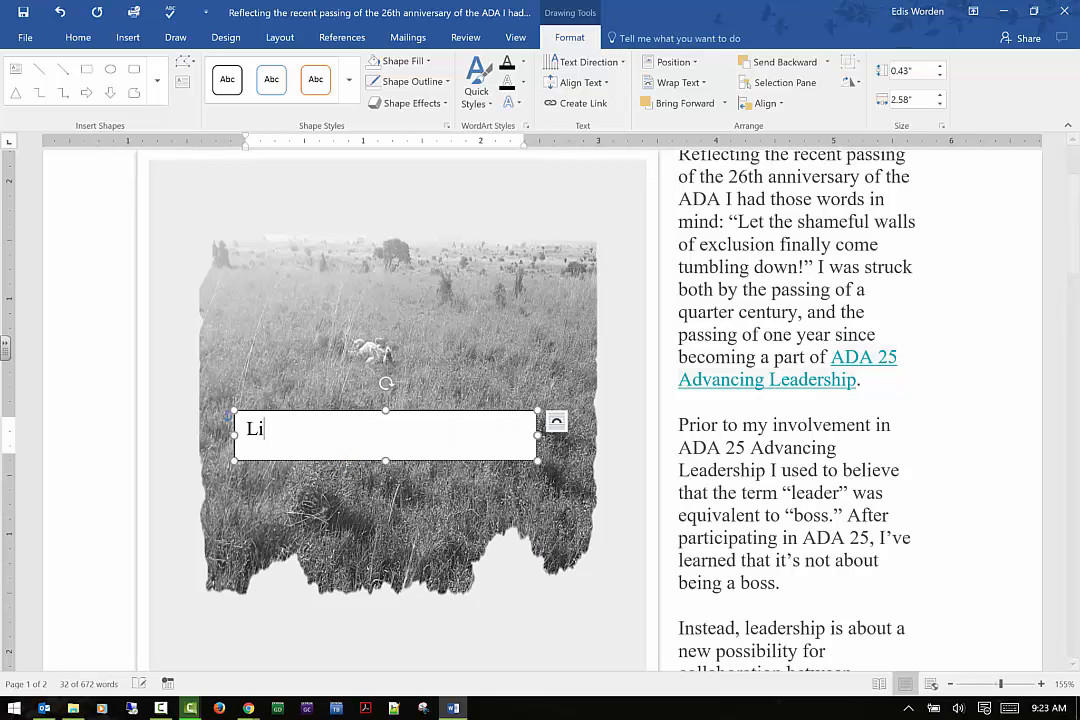
pyautogui.write('oness in Nairobi National Park')
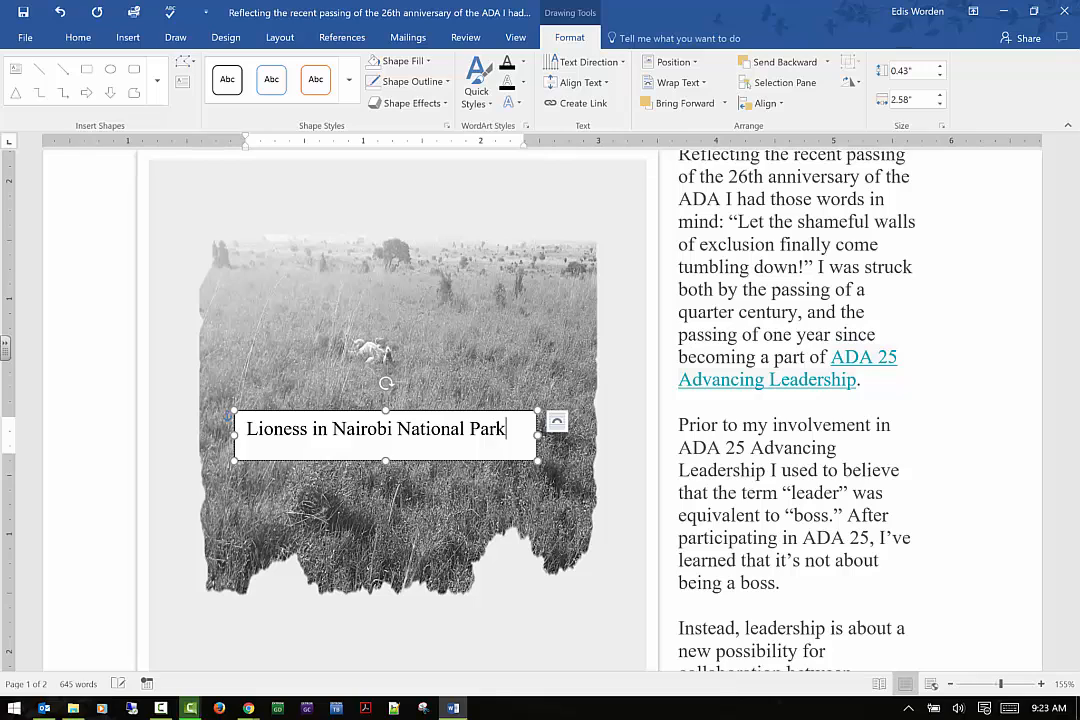
# Draw a block arrow on the photo and rotate it to point diagonally down toward the lioness and caption
pyautogui.click(499, 415)
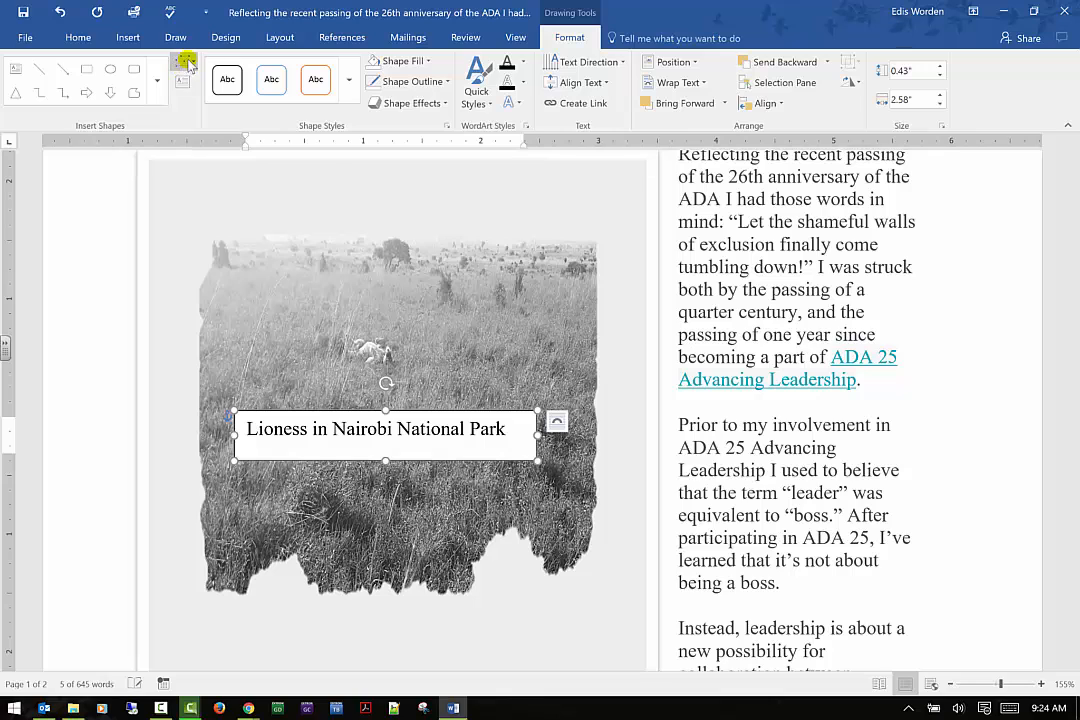
pyautogui.click(86, 92)
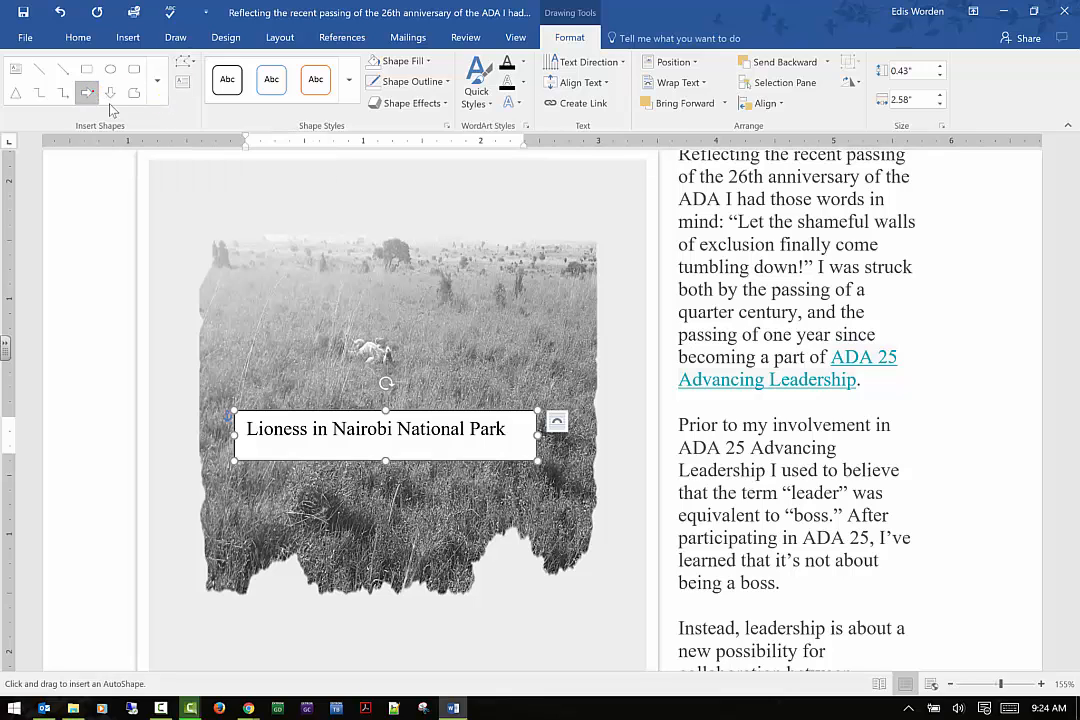
pyautogui.moveTo(312, 274); pyautogui.dragTo(327, 442)
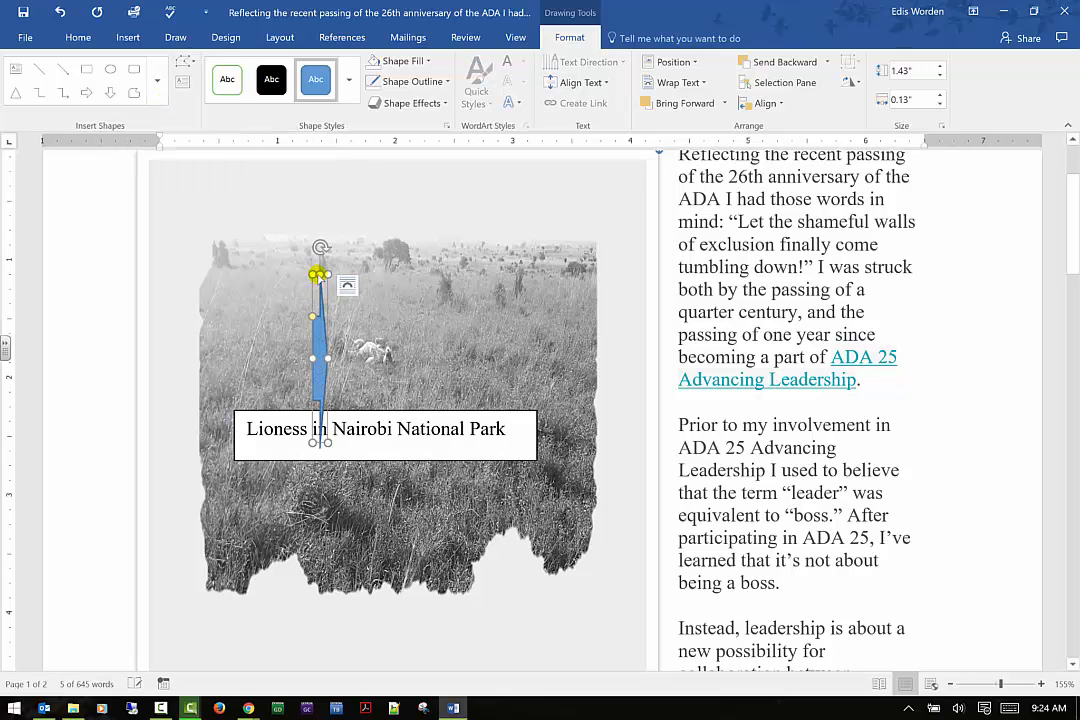
pyautogui.moveTo(320, 241); pyautogui.dragTo(287, 352)
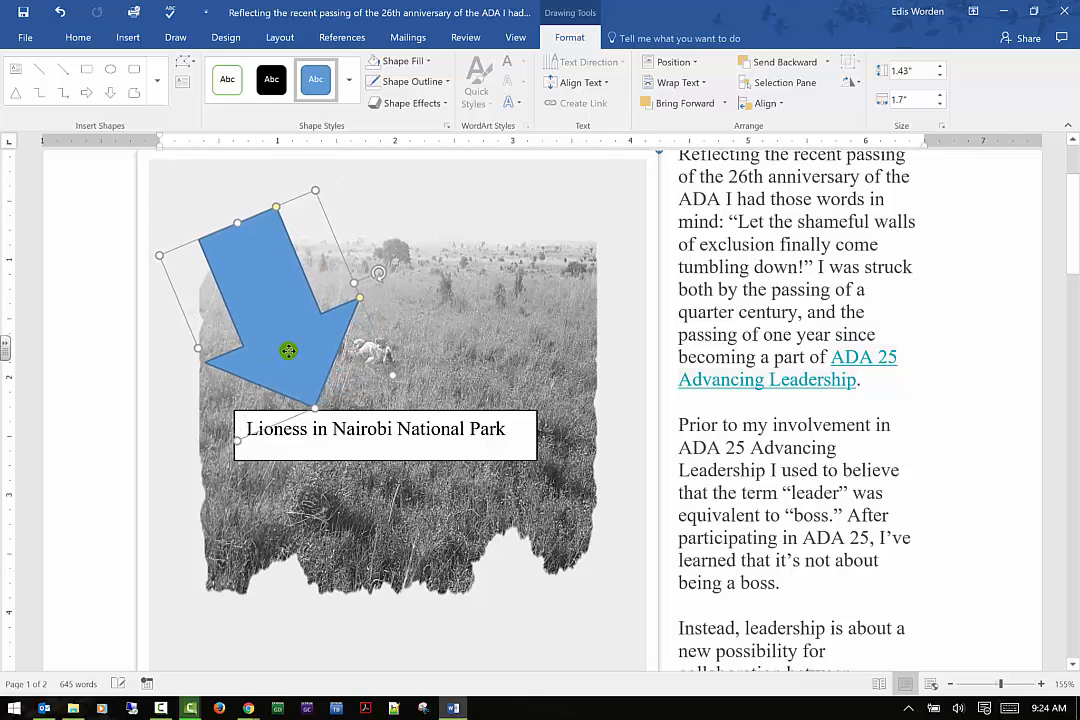
# Set the caption text box's shape fill to No Fill
pyautogui.click(489, 245)
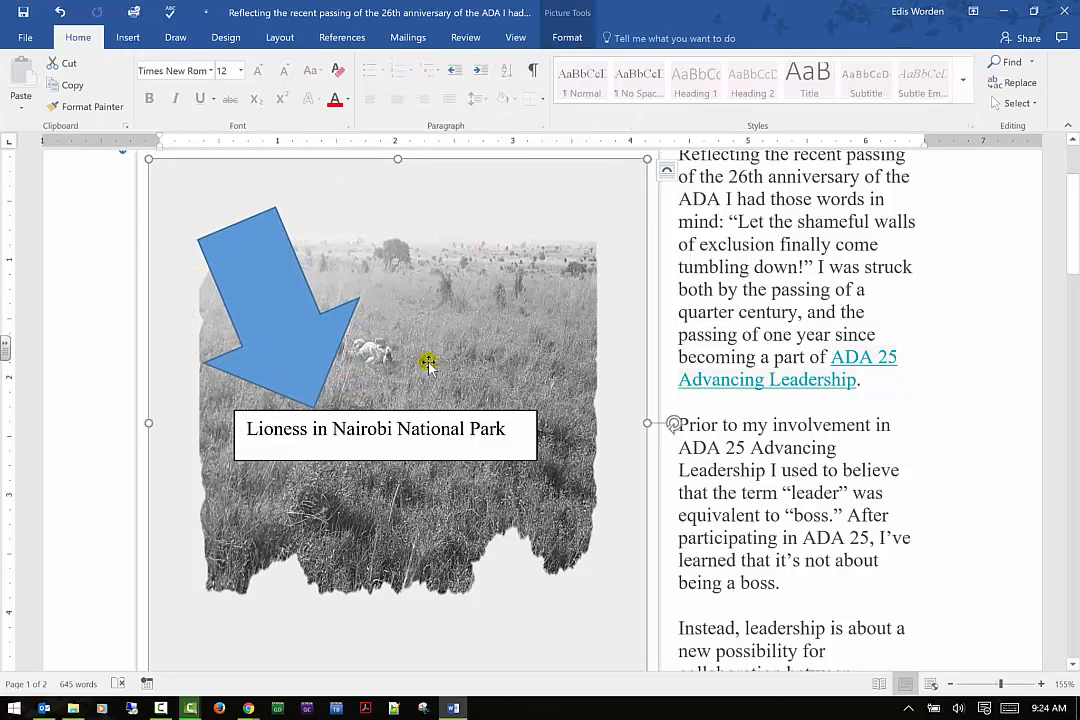
pyautogui.click(418, 428)
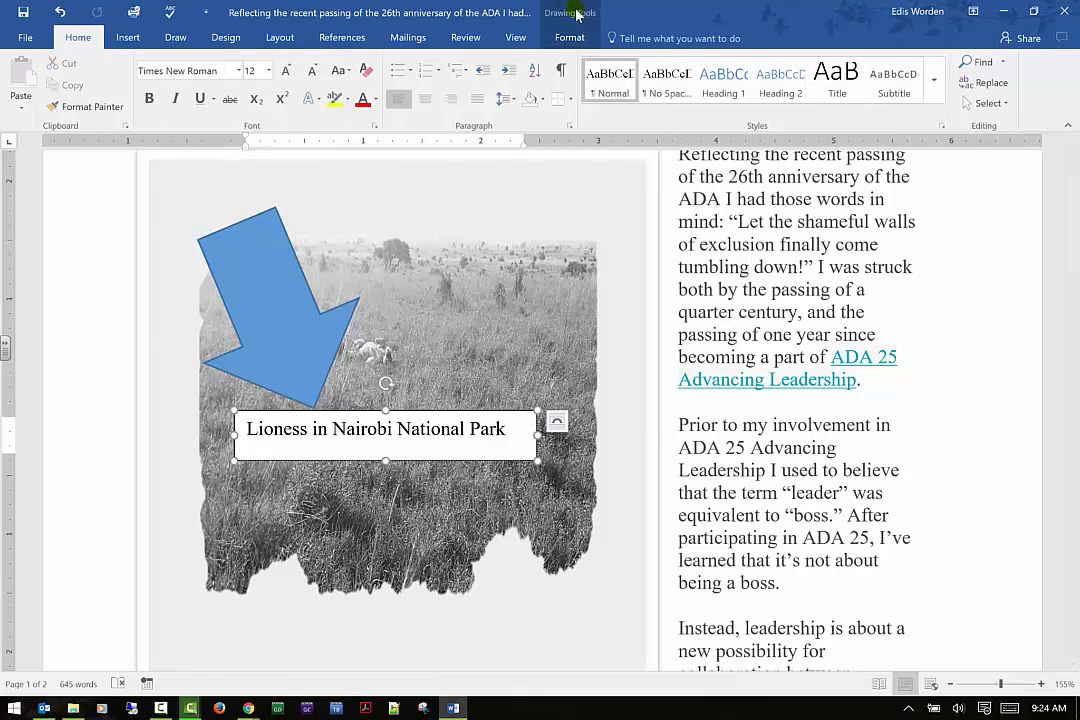
pyautogui.click(570, 40)
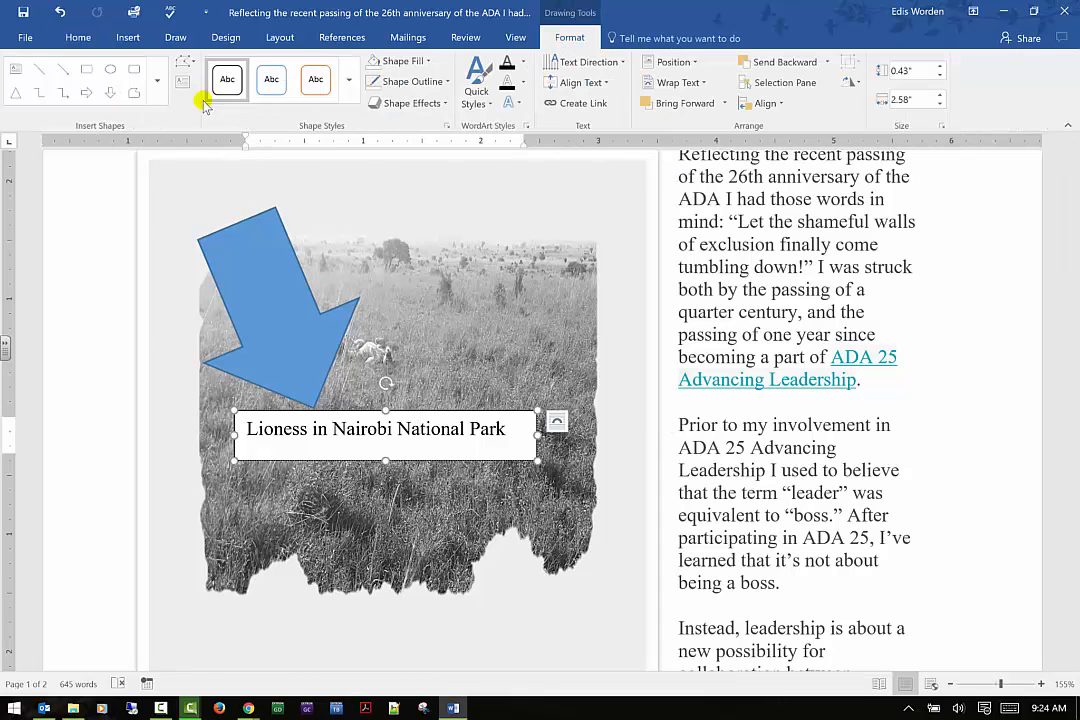
pyautogui.click(345, 100)
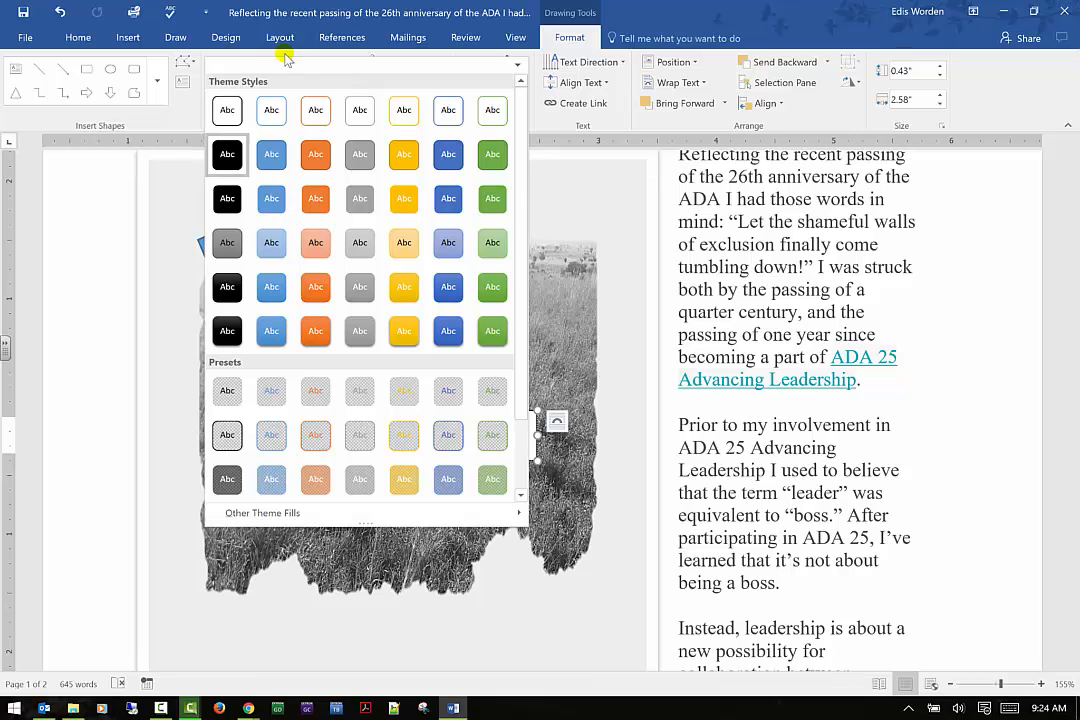
pyautogui.click(183, 121)
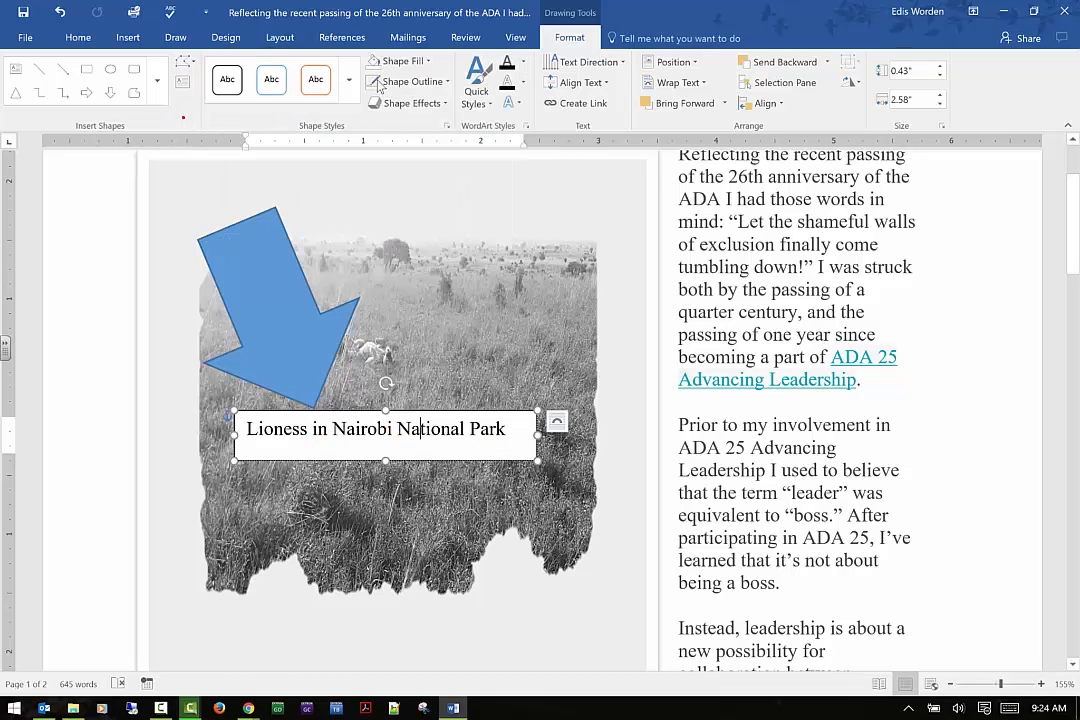
pyautogui.click(429, 62)
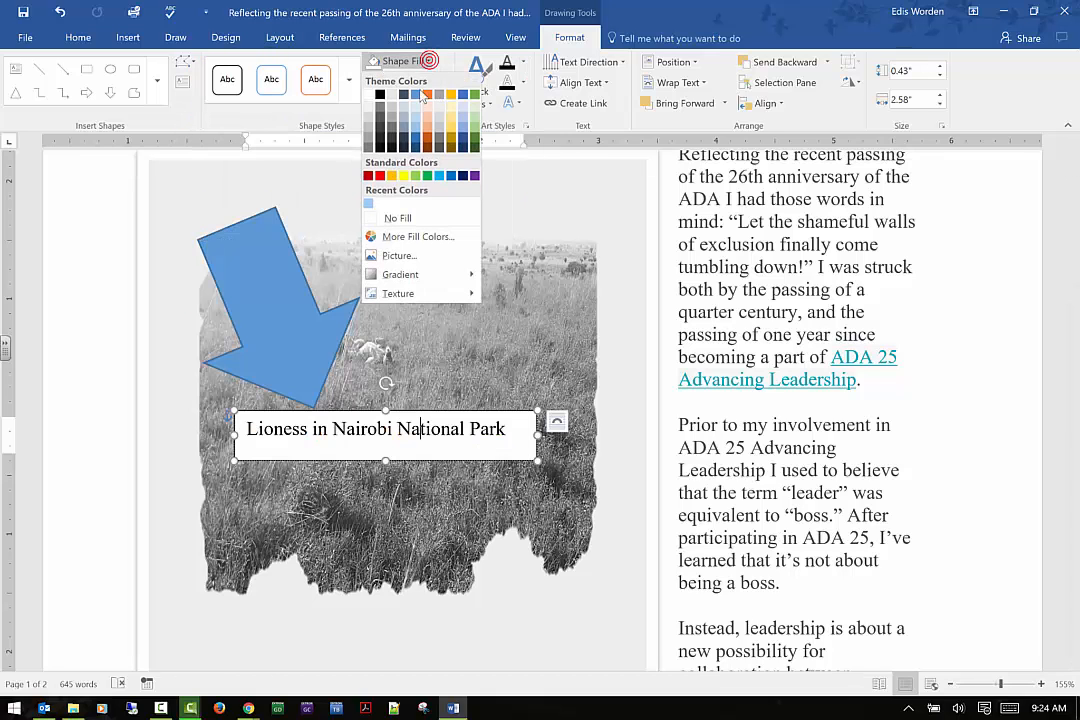
pyautogui.click(398, 219)
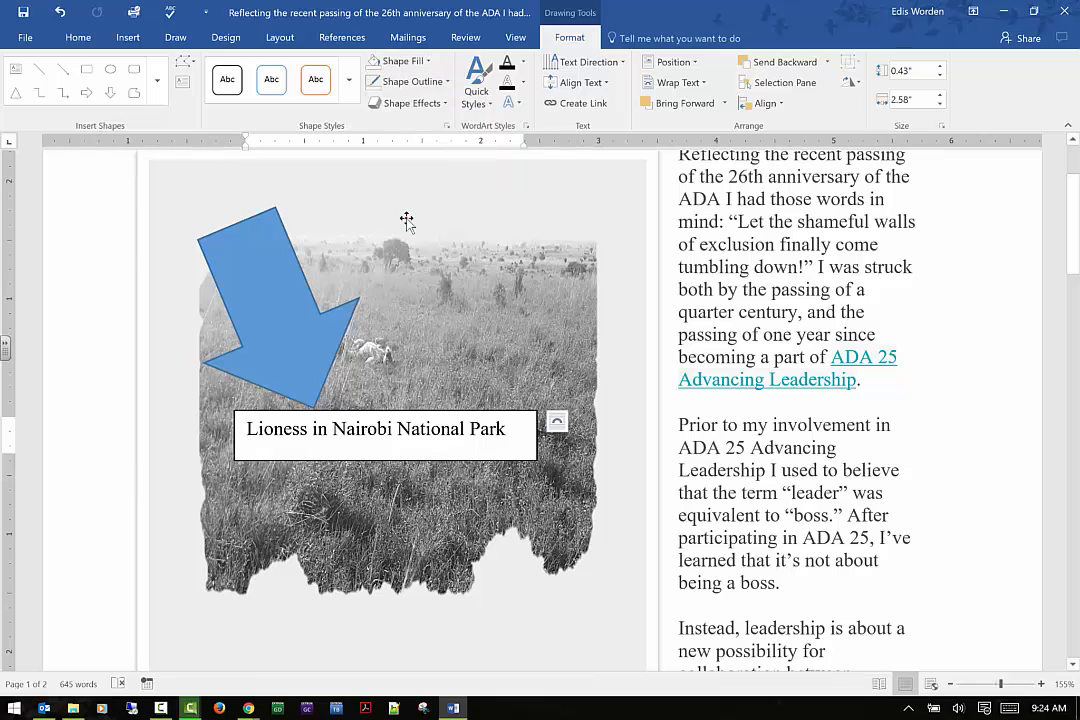
# Remove the caption text box's outline
pyautogui.click(449, 83)
pyautogui.click(408, 239)
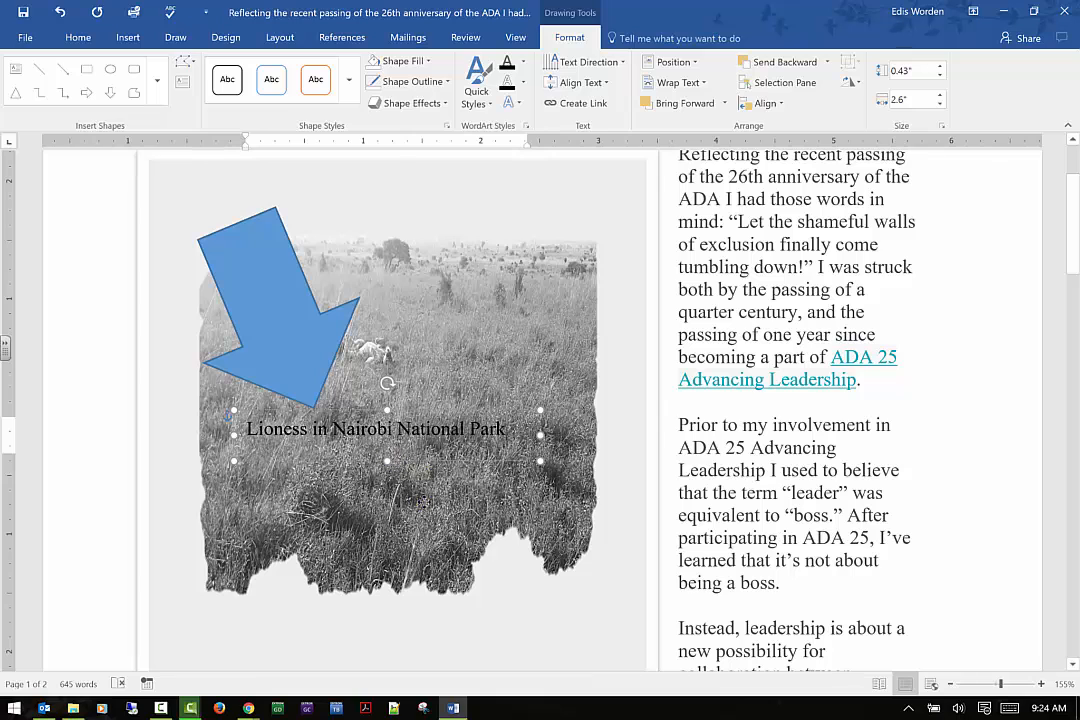
pyautogui.click(422, 495)
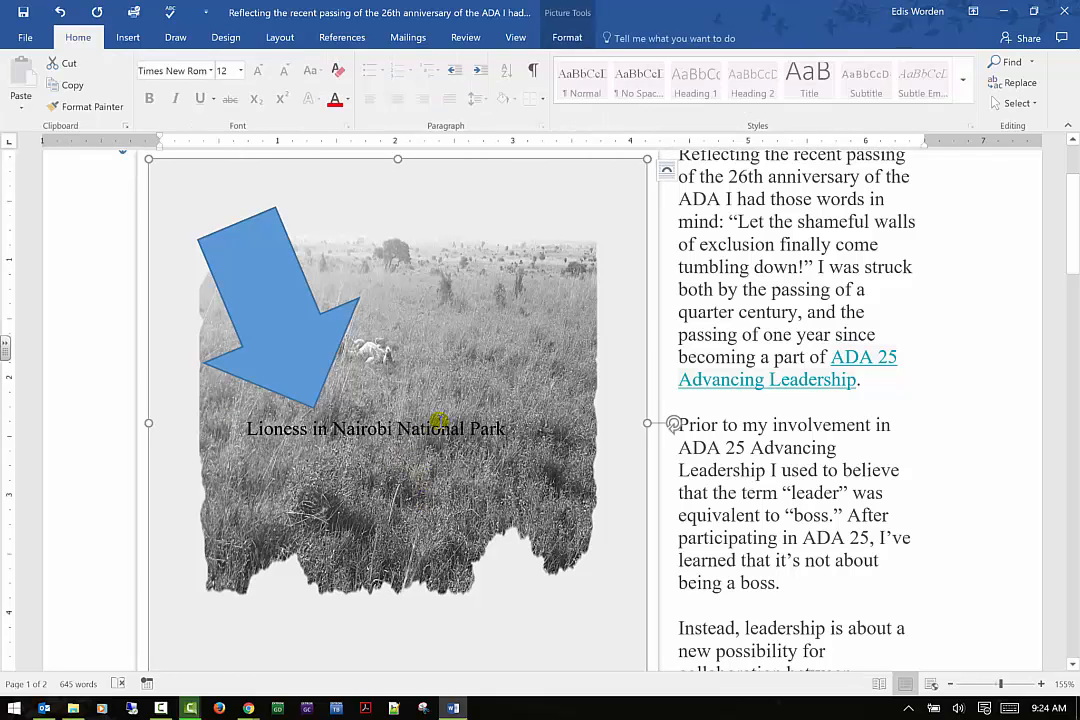
# Nudge the caption text box slightly up and to the right
pyautogui.click(380, 428)
pyautogui.moveTo(445, 397)
pyautogui.mouseDown()
pyautogui.moveTo(439, 410)
pyautogui.moveTo(510, 462)
pyautogui.moveTo(514, 378)
pyautogui.moveTo(406, 207)
pyautogui.moveTo(455, 434)
pyautogui.moveTo(460, 407)
pyautogui.mouseUp()
pyautogui.click(426, 422)
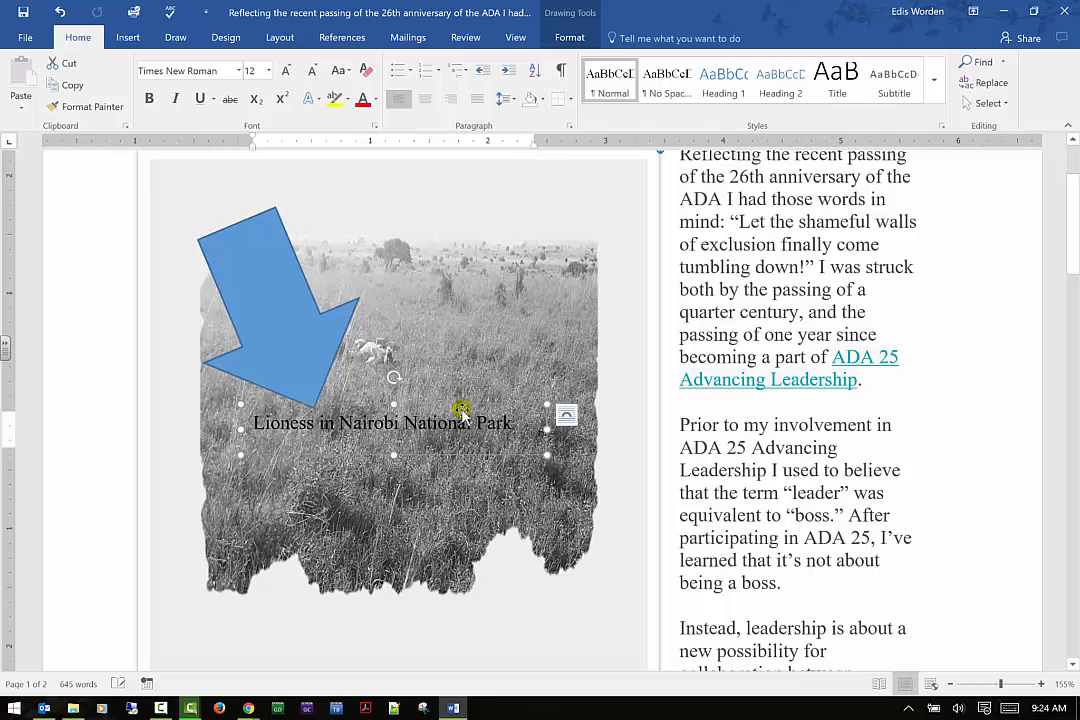
# Apply a green glow variation as a shape effect to the caption text box
pyautogui.click(566, 37)
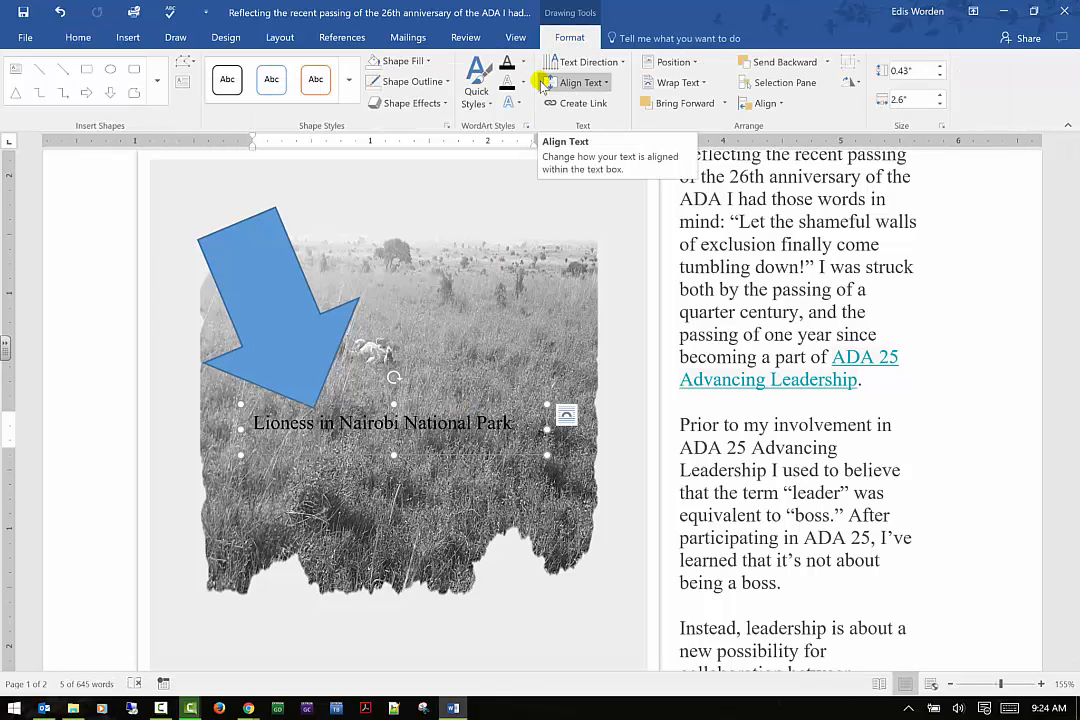
pyautogui.click(400, 103)
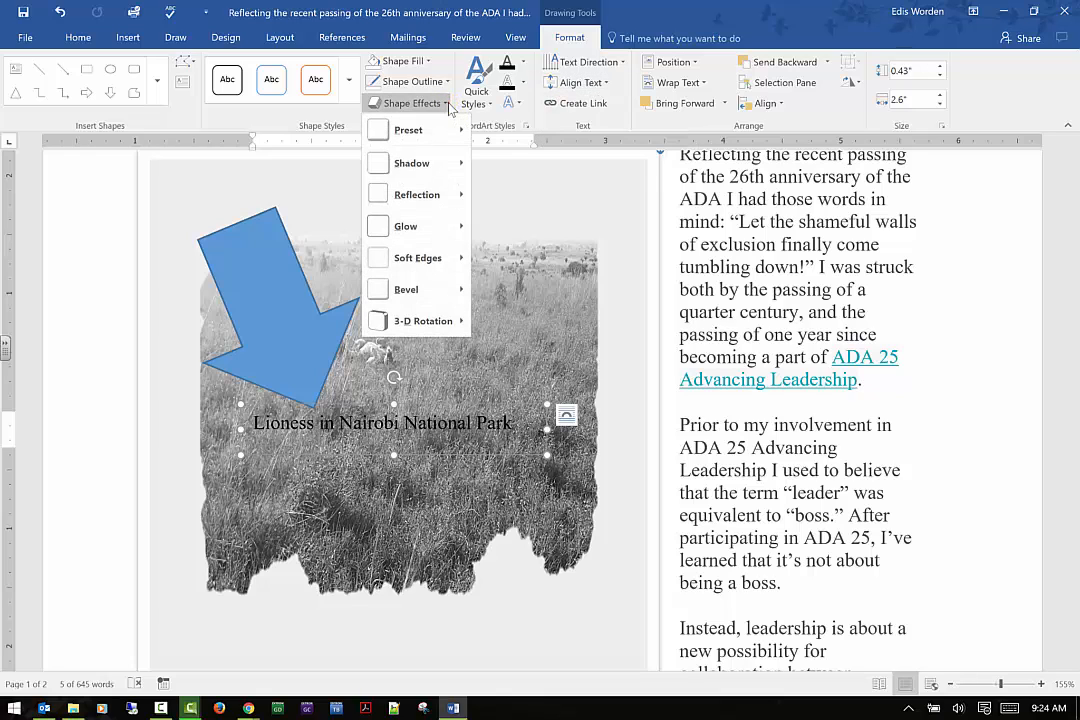
pyautogui.moveTo(455, 225)
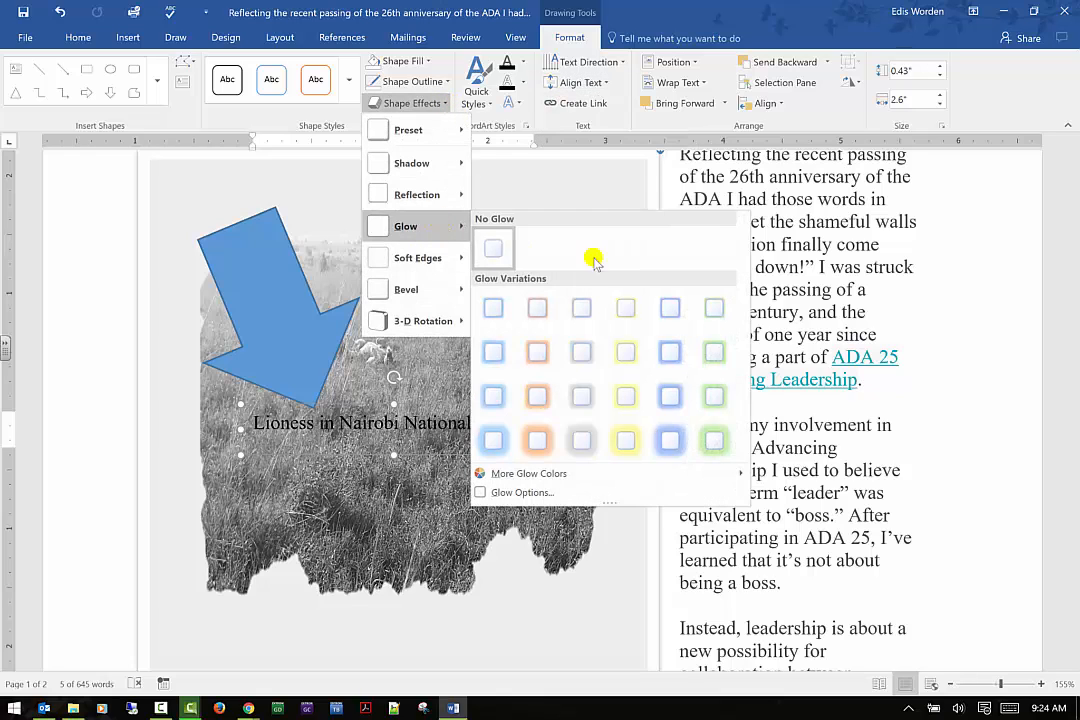
pyautogui.click(714, 397)
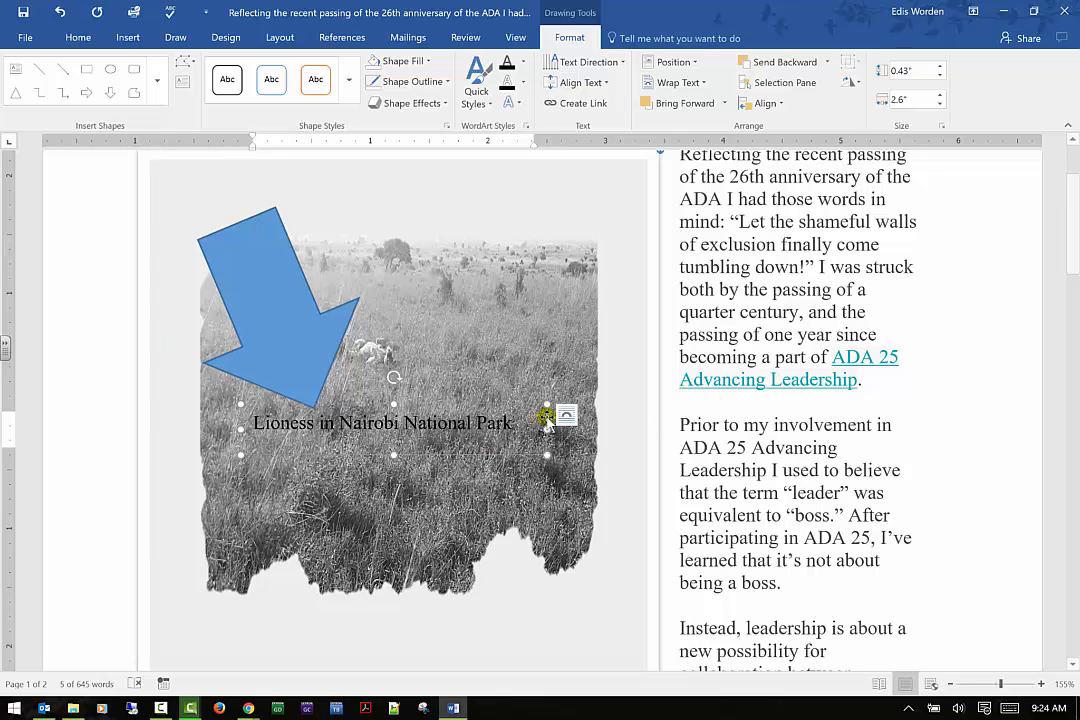
pyautogui.click(447, 103)
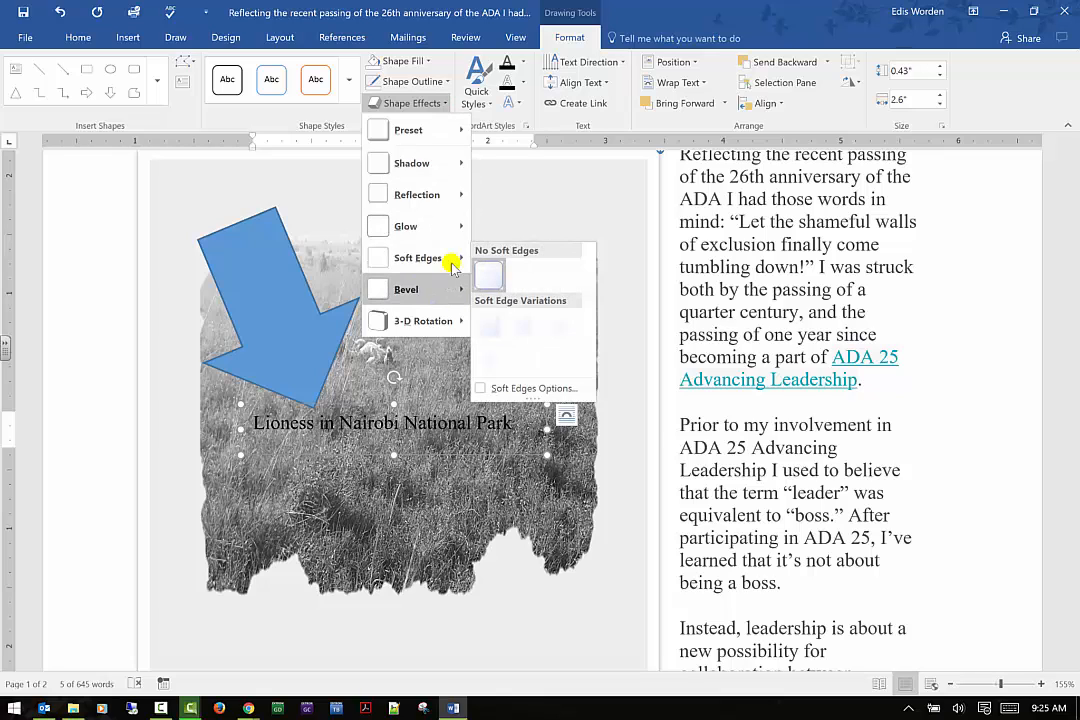
pyautogui.moveTo(453, 228)
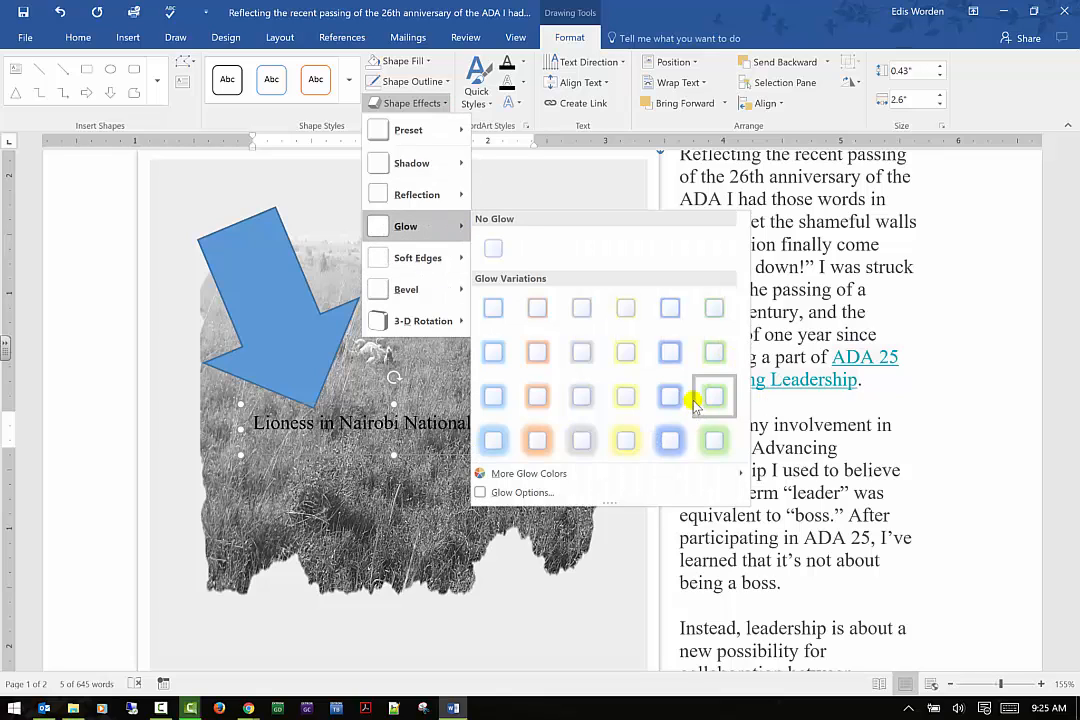
pyautogui.click(706, 401)
pyautogui.click(705, 401)
# Select the caption text box and set its shape outline colour to green
pyautogui.click(399, 398)
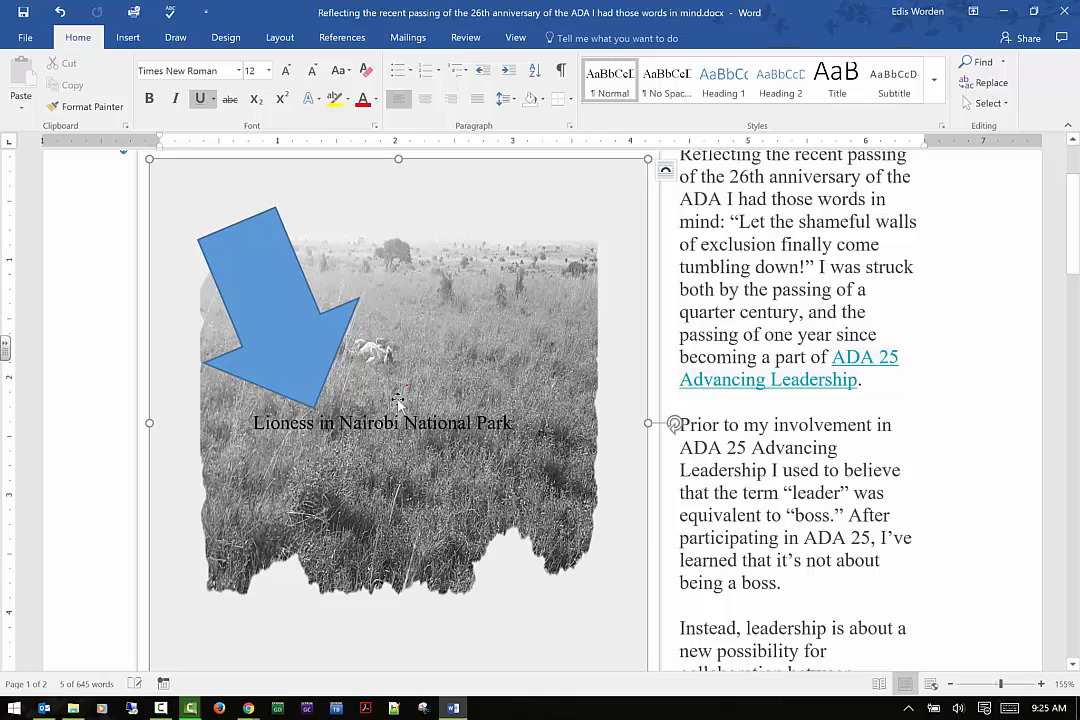
pyautogui.click(392, 411)
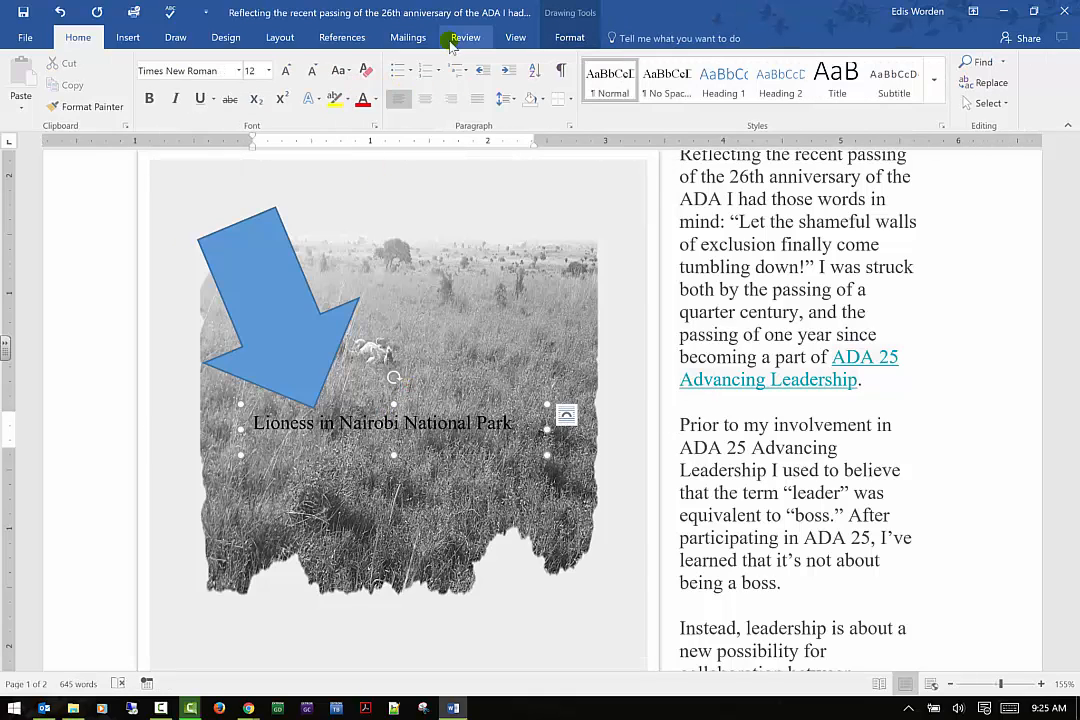
pyautogui.click(570, 37)
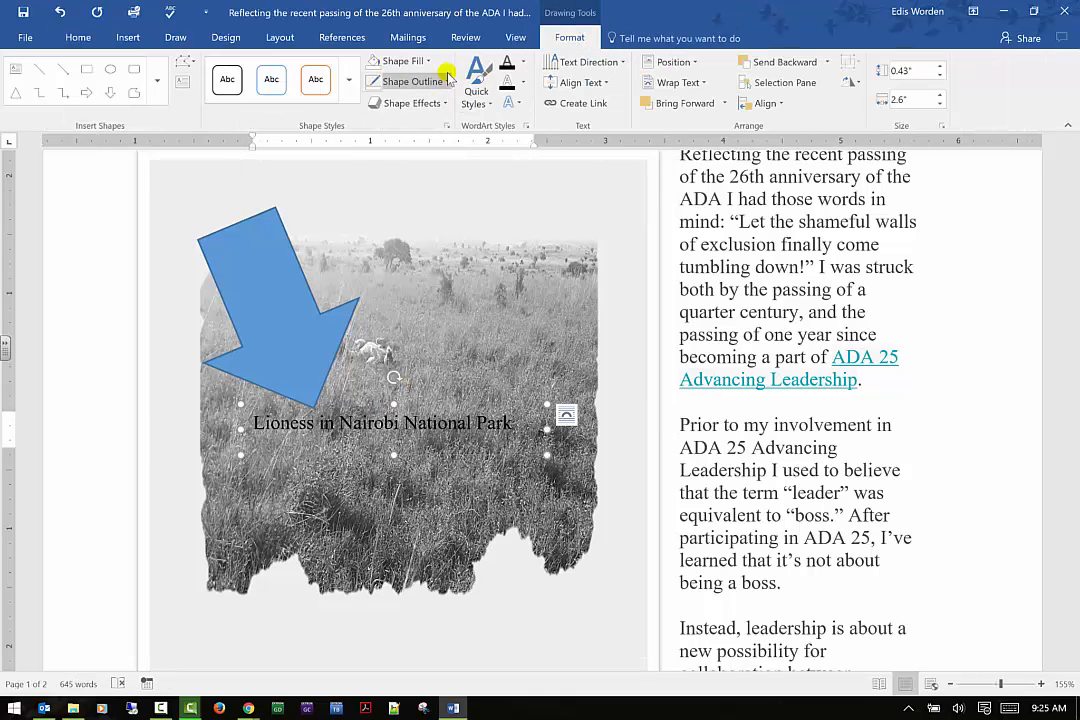
pyautogui.click(412, 81)
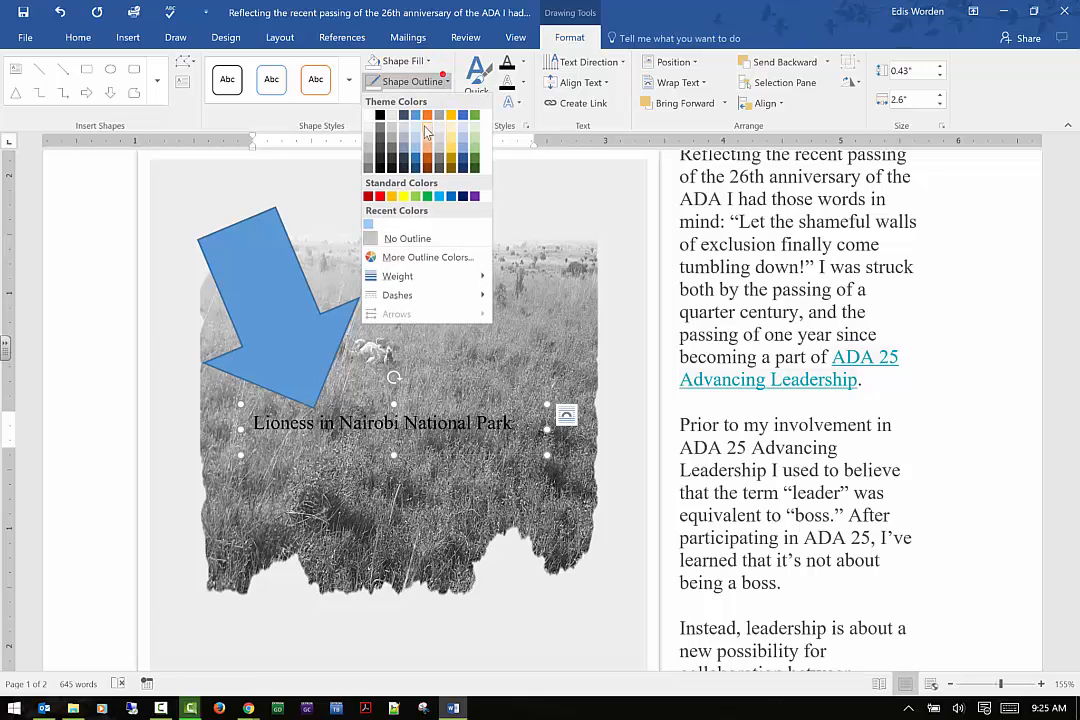
pyautogui.click(476, 152)
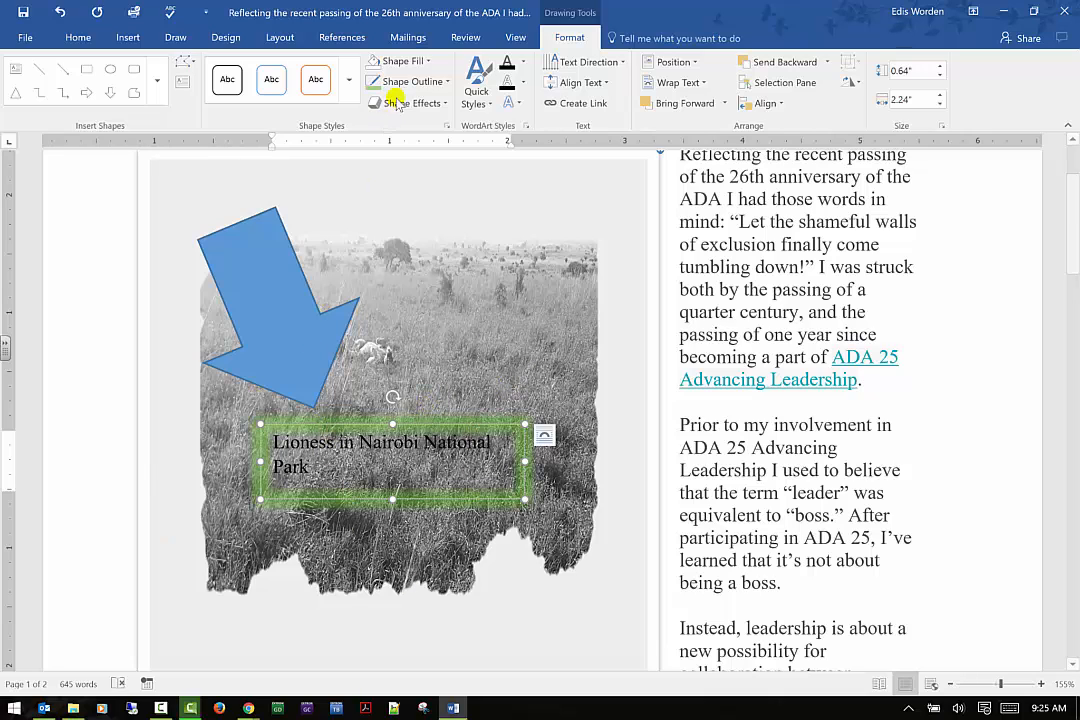
# Change the caption text box's outline colour and apply a grey glow variation as its shape effect
pyautogui.click(443, 81)
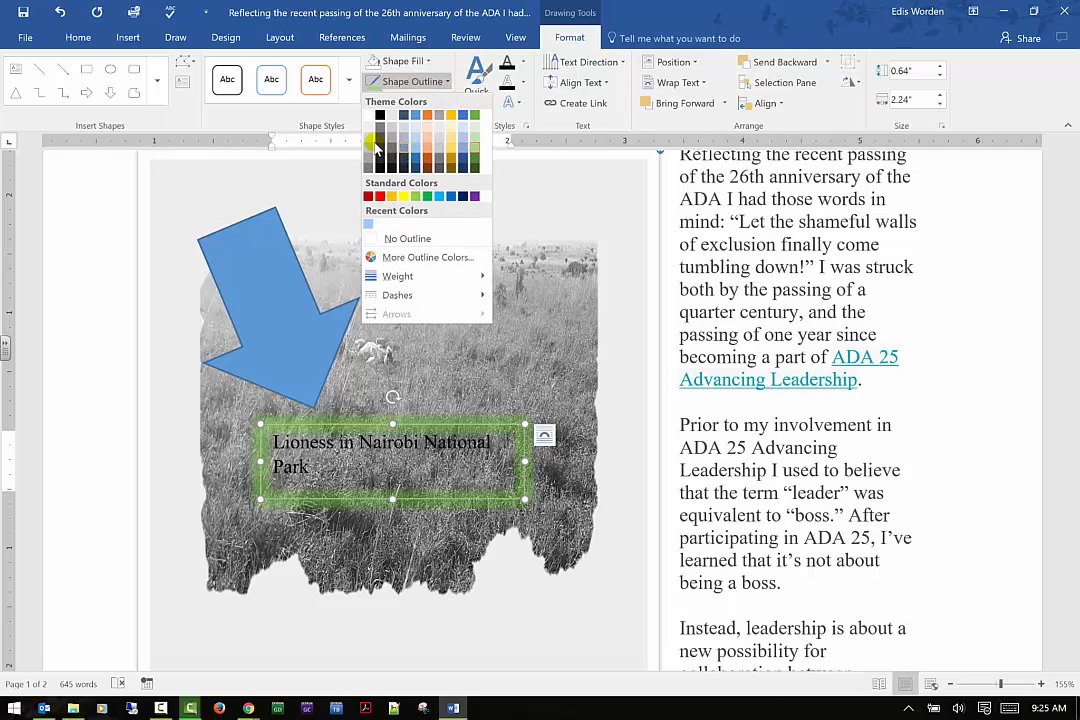
pyautogui.click(372, 140)
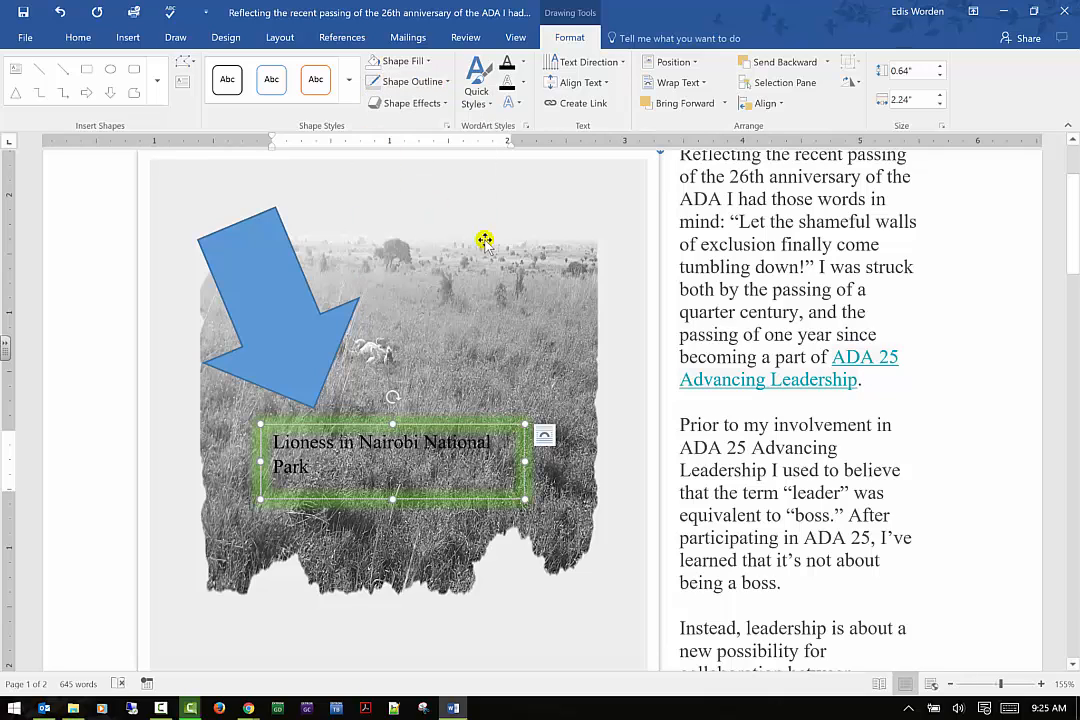
pyautogui.click(446, 103)
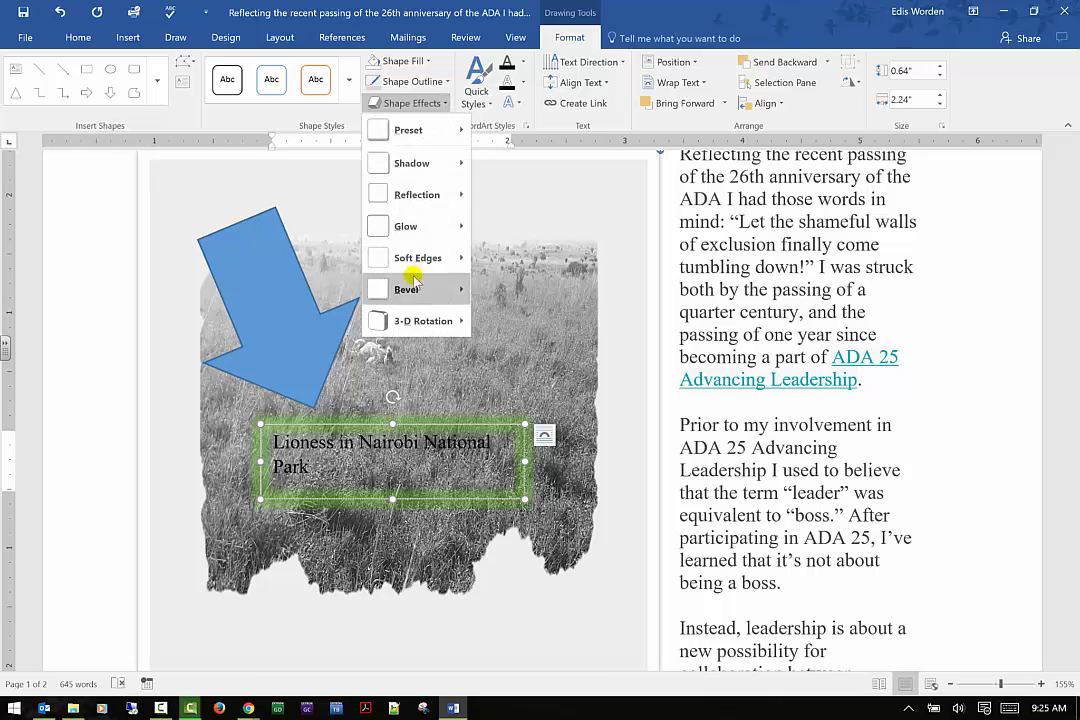
pyautogui.moveTo(410, 226)
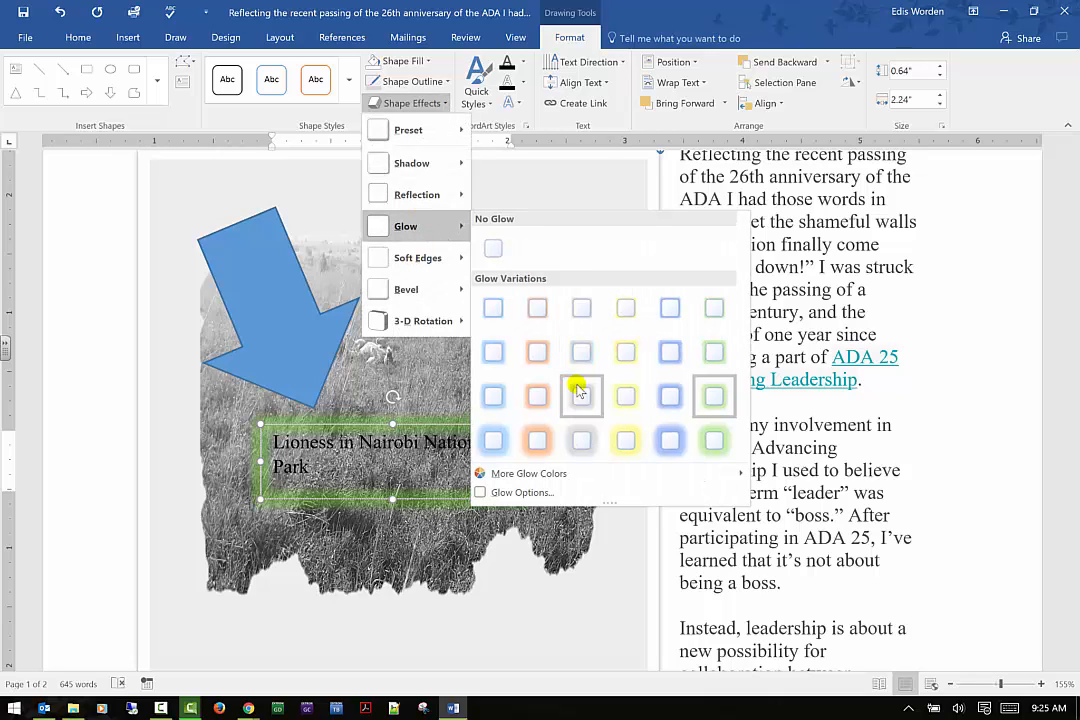
pyautogui.click(582, 353)
pyautogui.click(478, 355)
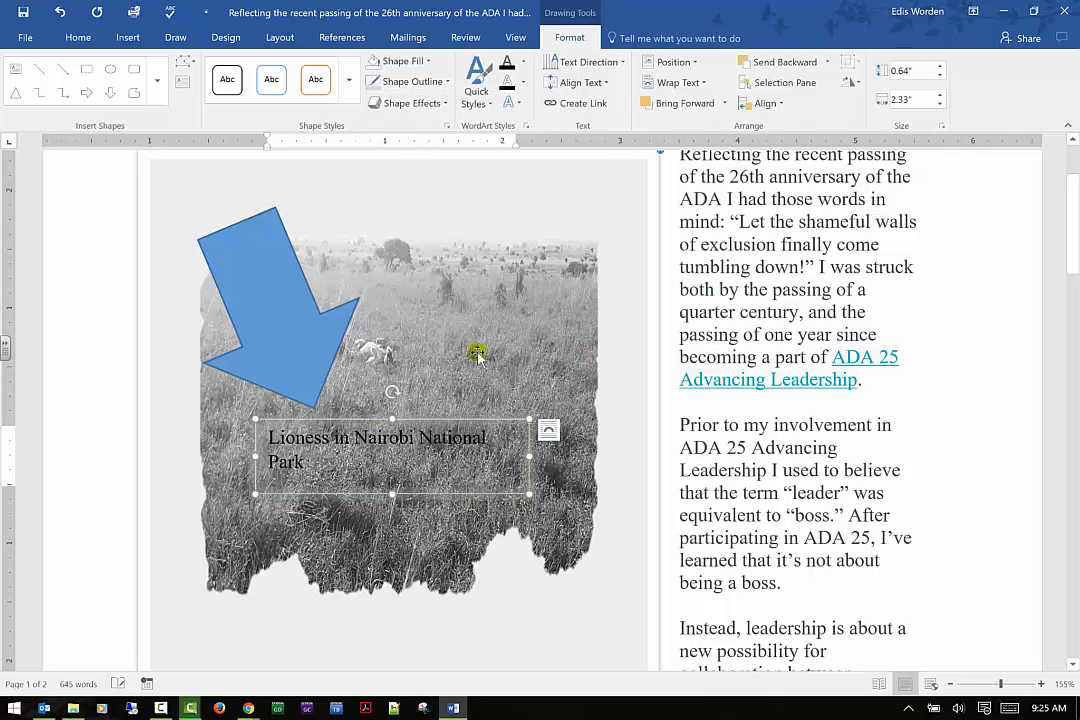
# Reposition the caption text box slightly lower and to the right on the photo
pyautogui.click(544, 383)
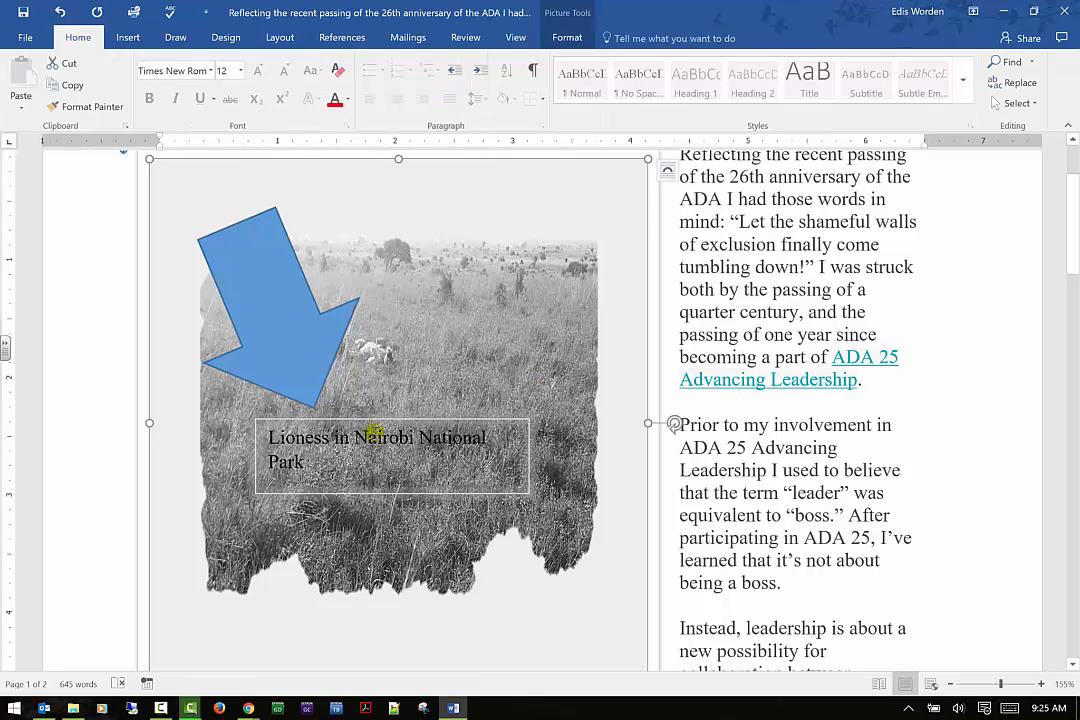
pyautogui.moveTo(352, 418); pyautogui.dragTo(549, 401)
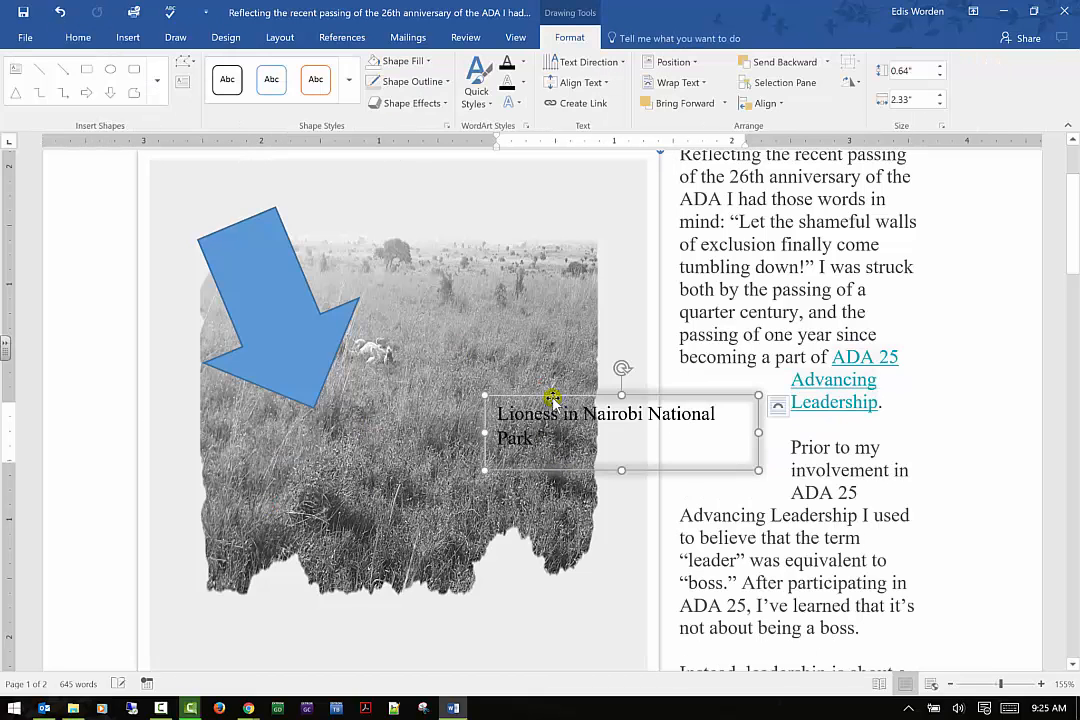
pyautogui.moveTo(372, 404); pyautogui.dragTo(330, 428)
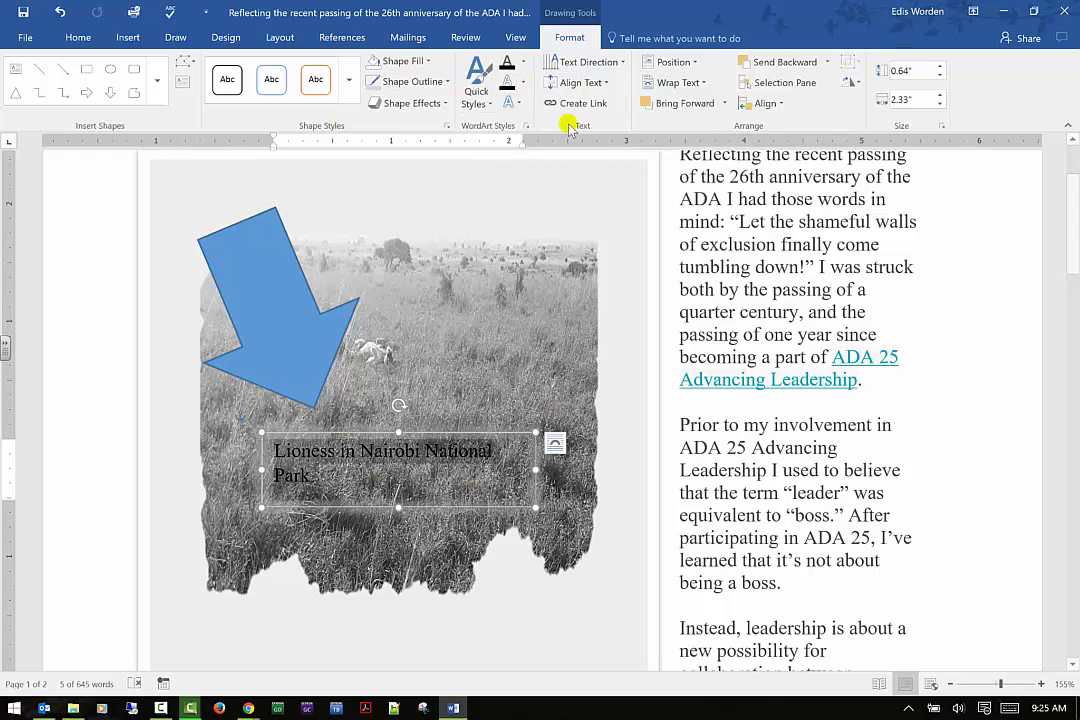
# Apply a gold WordArt quick style to the caption text
pyautogui.click(488, 88)
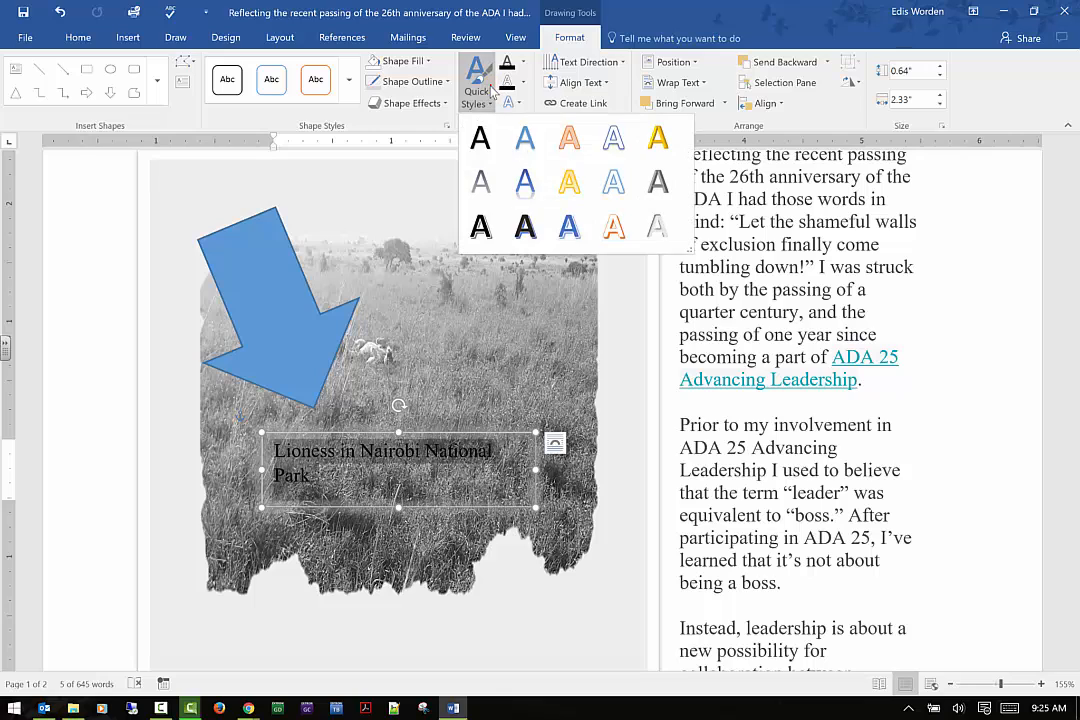
pyautogui.click(569, 181)
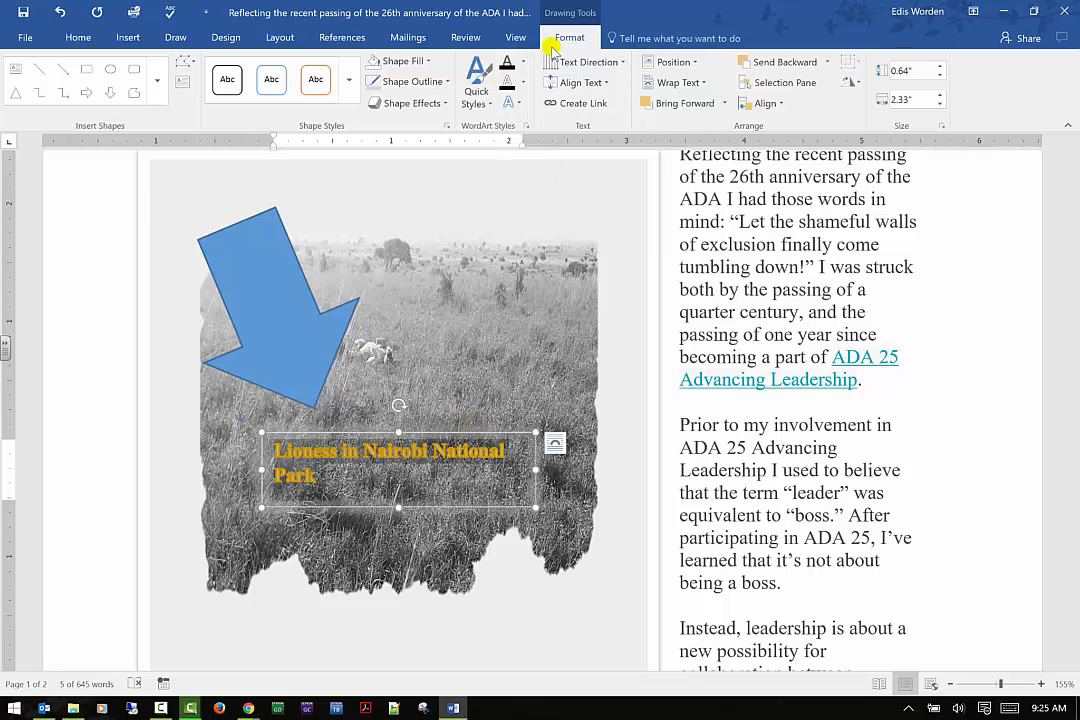
pyautogui.click(578, 83)
pyautogui.click(585, 160)
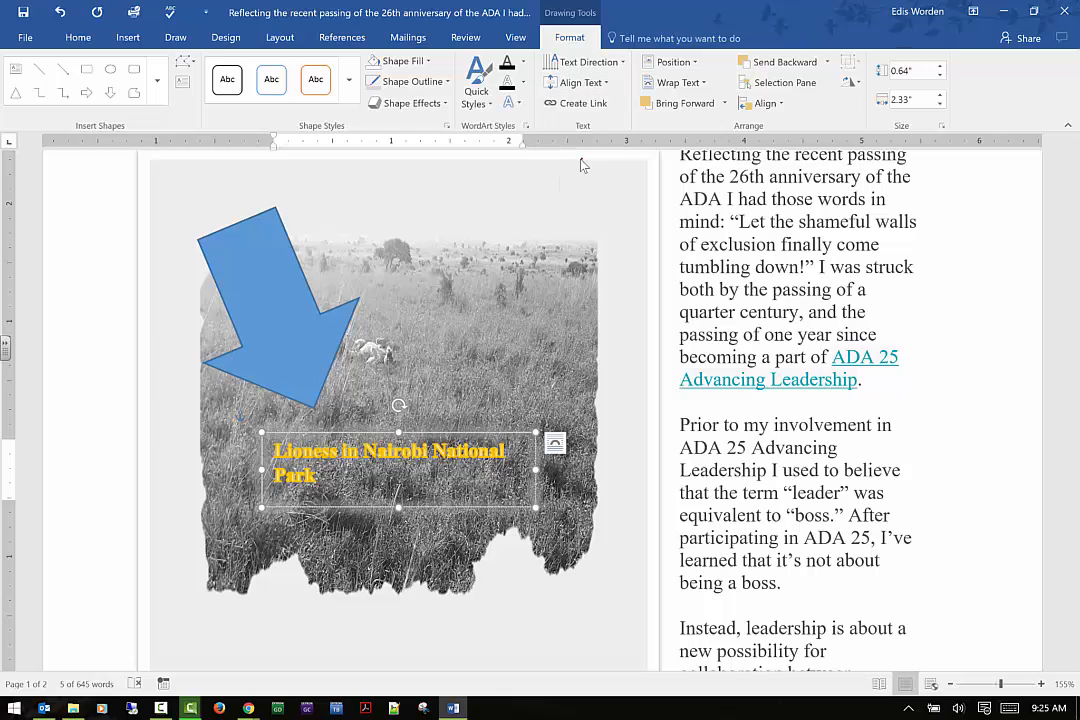
pyautogui.click(612, 63)
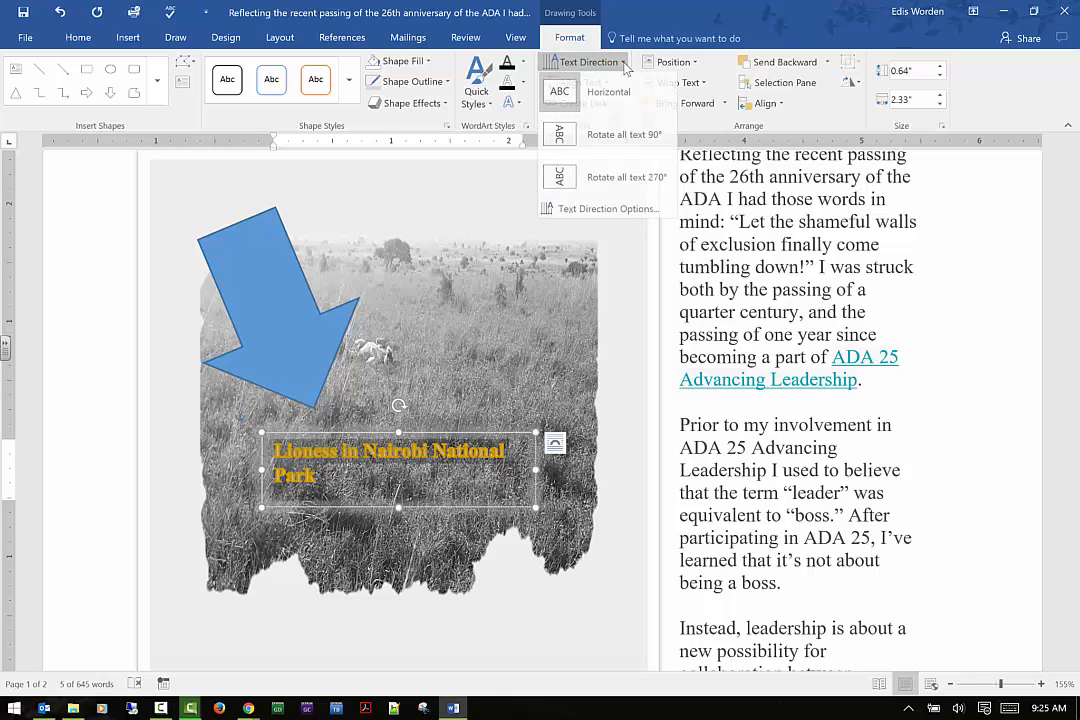
pyautogui.click(612, 63)
pyautogui.click(520, 82)
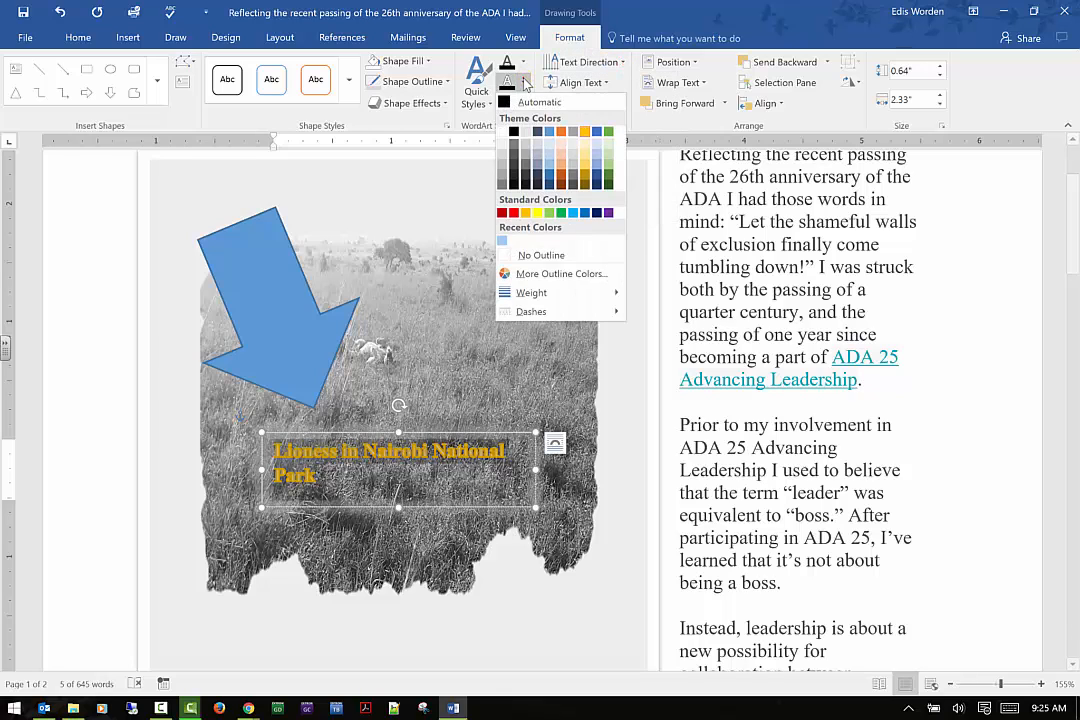
pyautogui.click(522, 82)
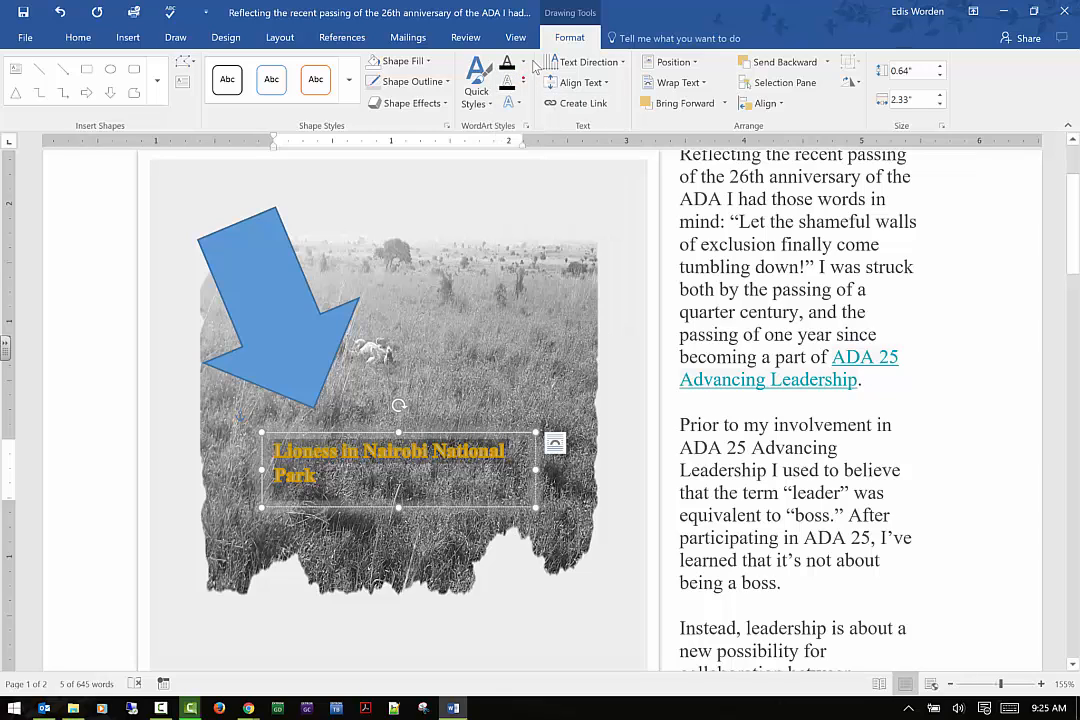
# Recolour the caption text fill, trying a light gold and then the black theme colour
pyautogui.click(522, 62)
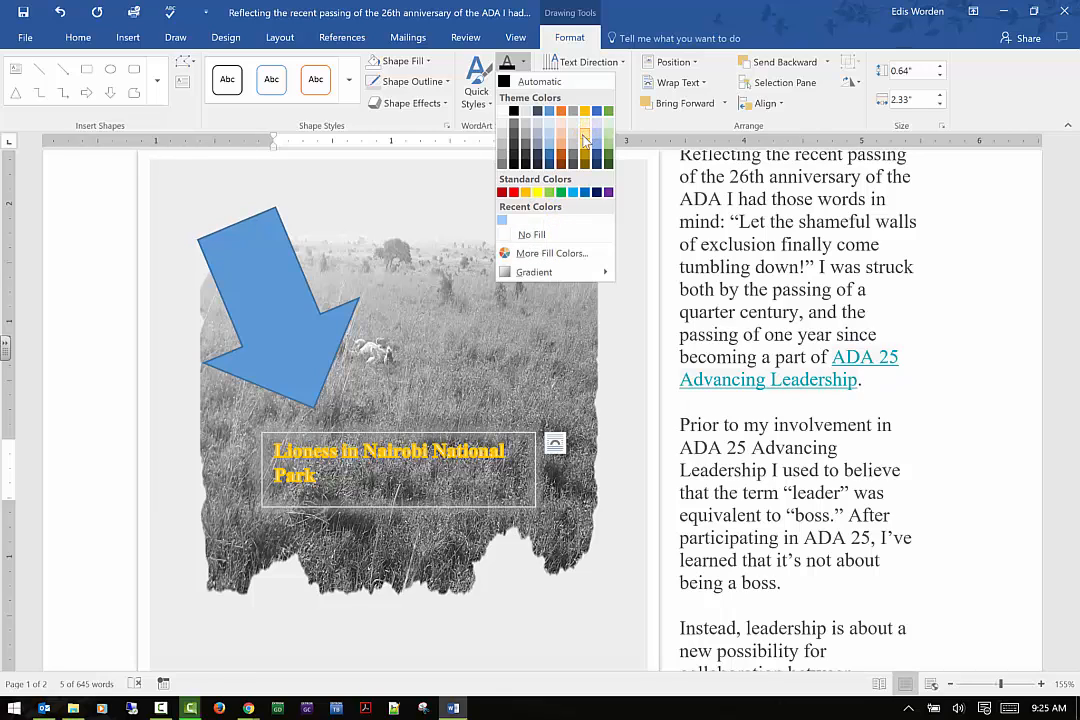
pyautogui.click(584, 137)
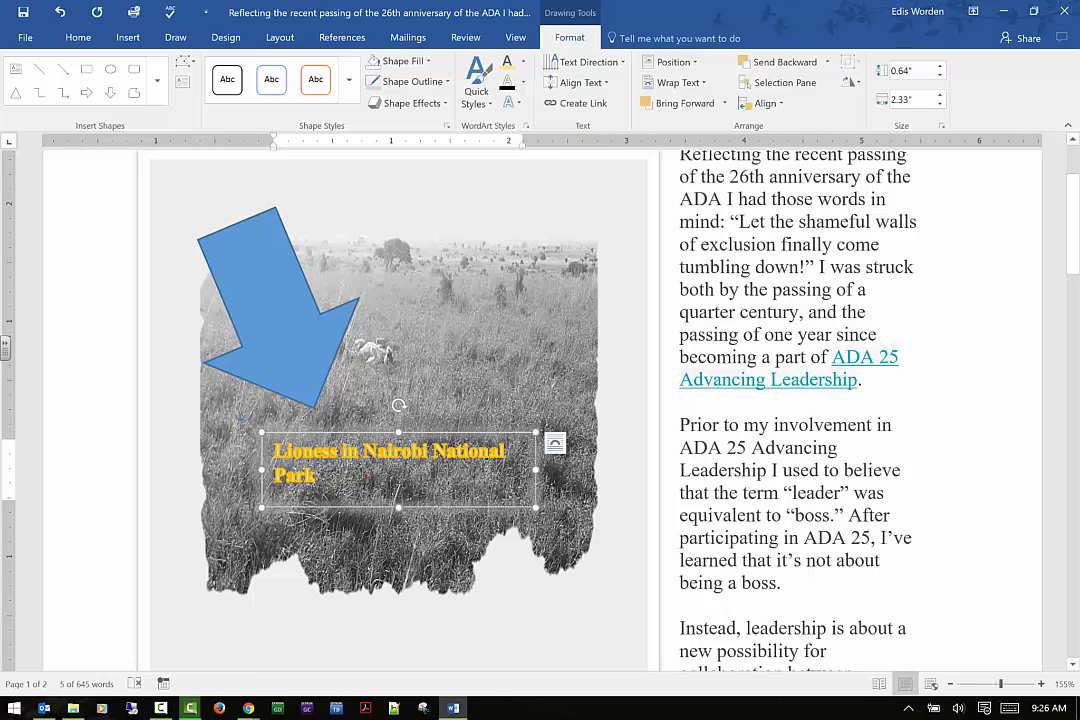
pyautogui.click(522, 60)
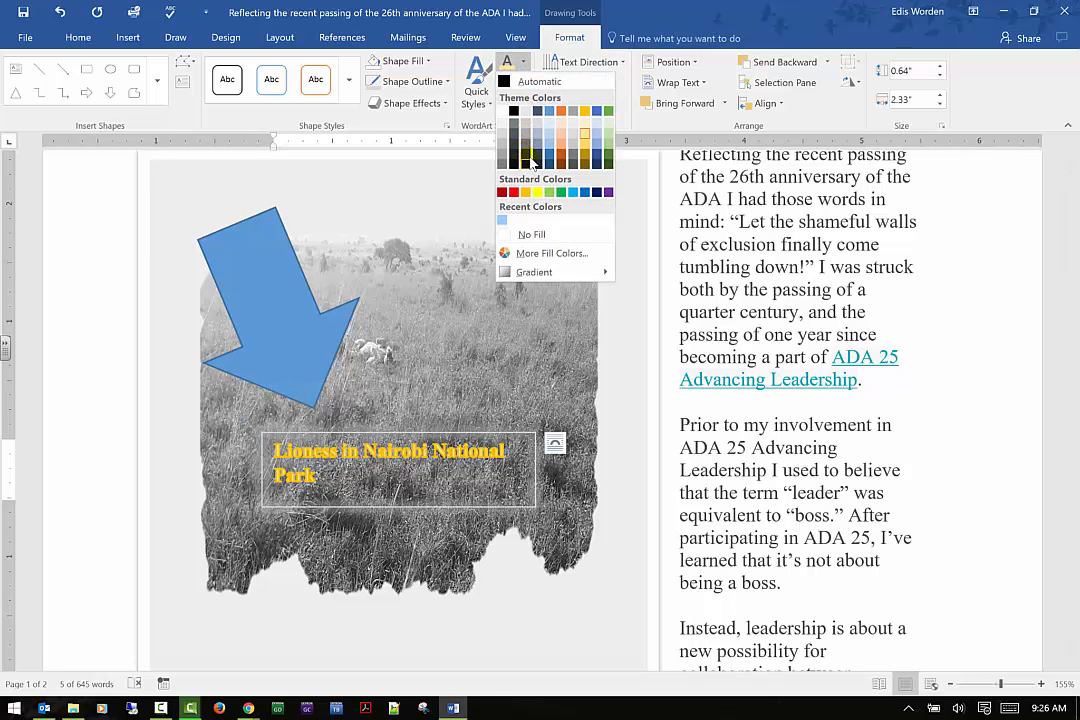
pyautogui.click(514, 114)
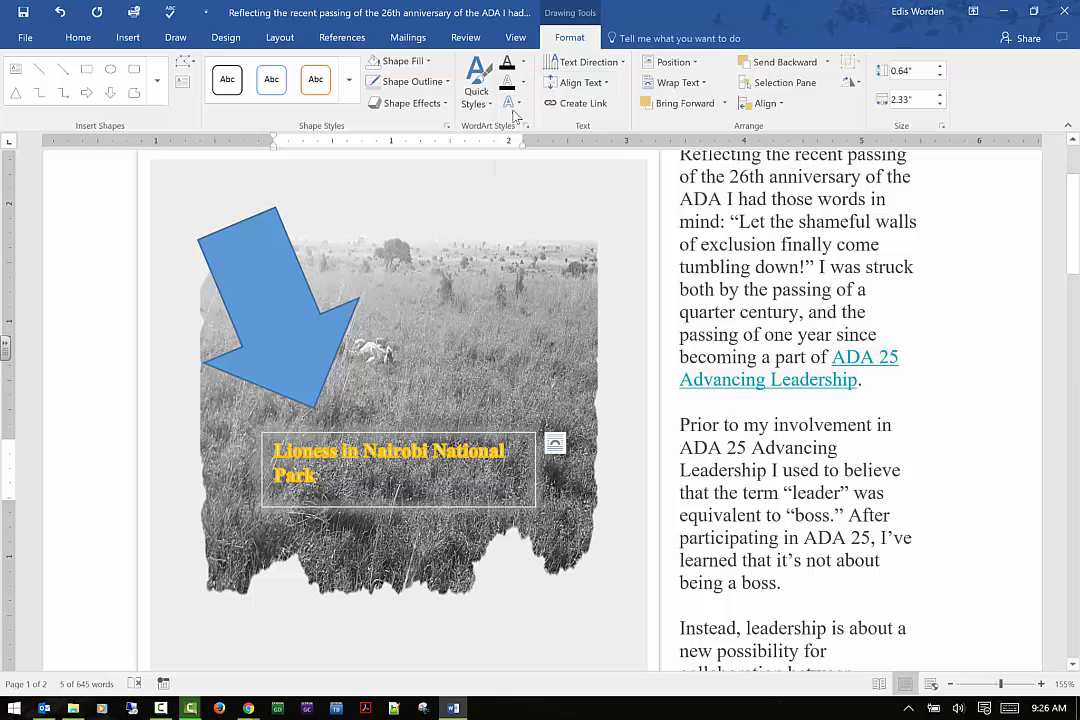
pyautogui.click(523, 65)
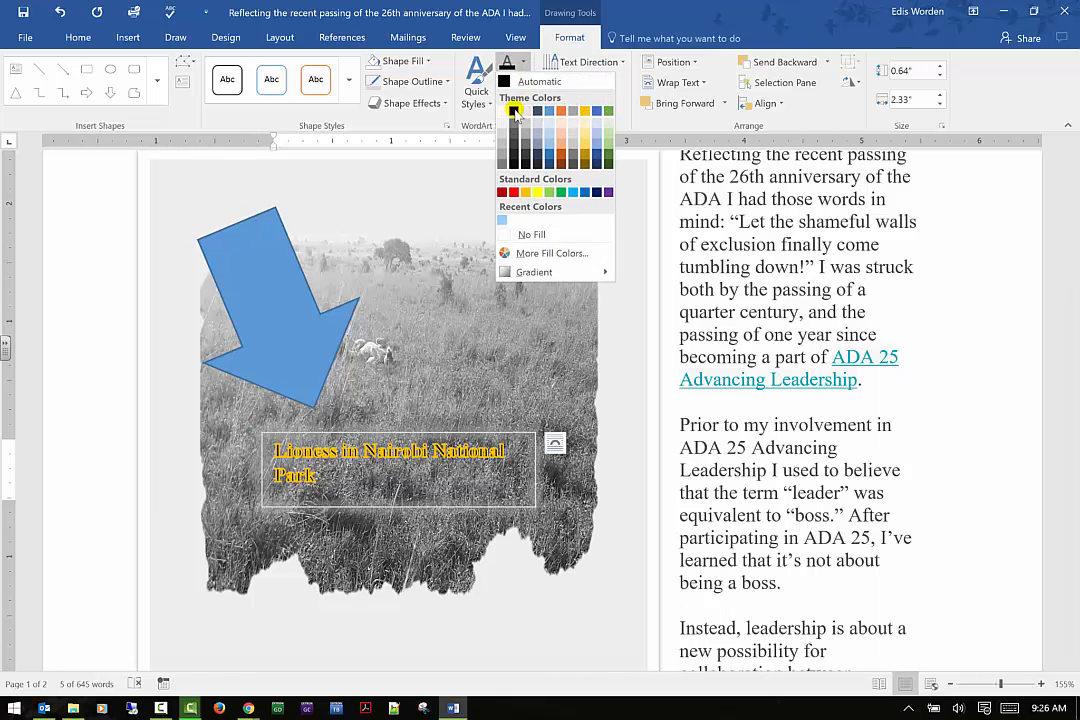
pyautogui.click(514, 112)
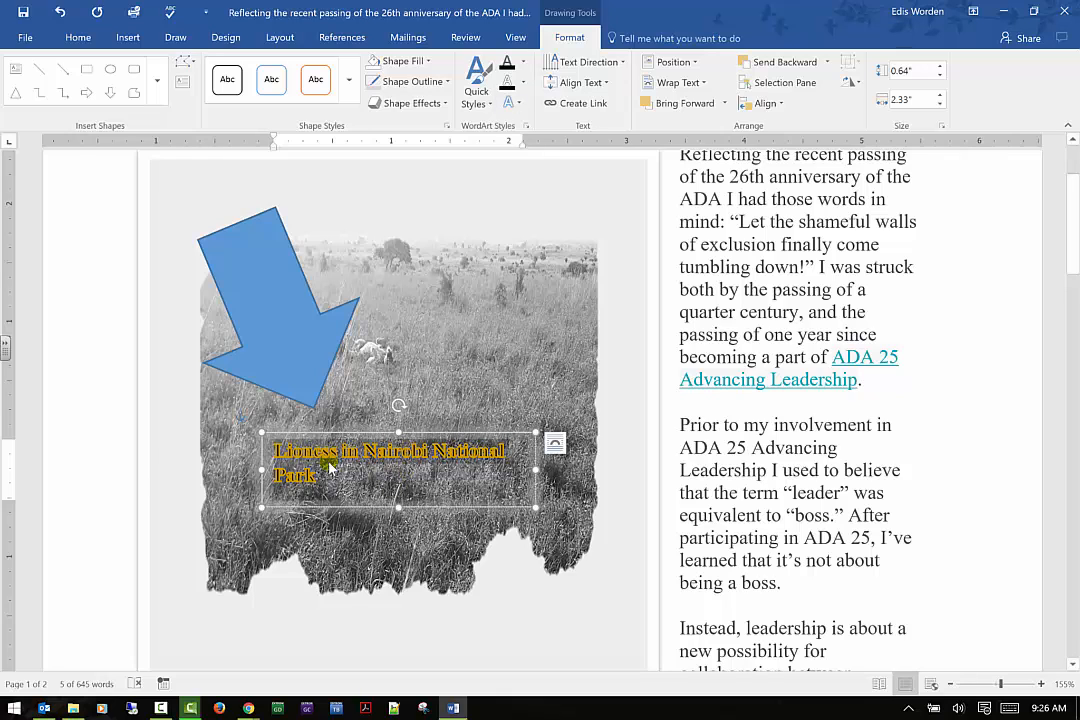
# Apply a reflection variation text effect to the caption text
pyautogui.click(509, 103)
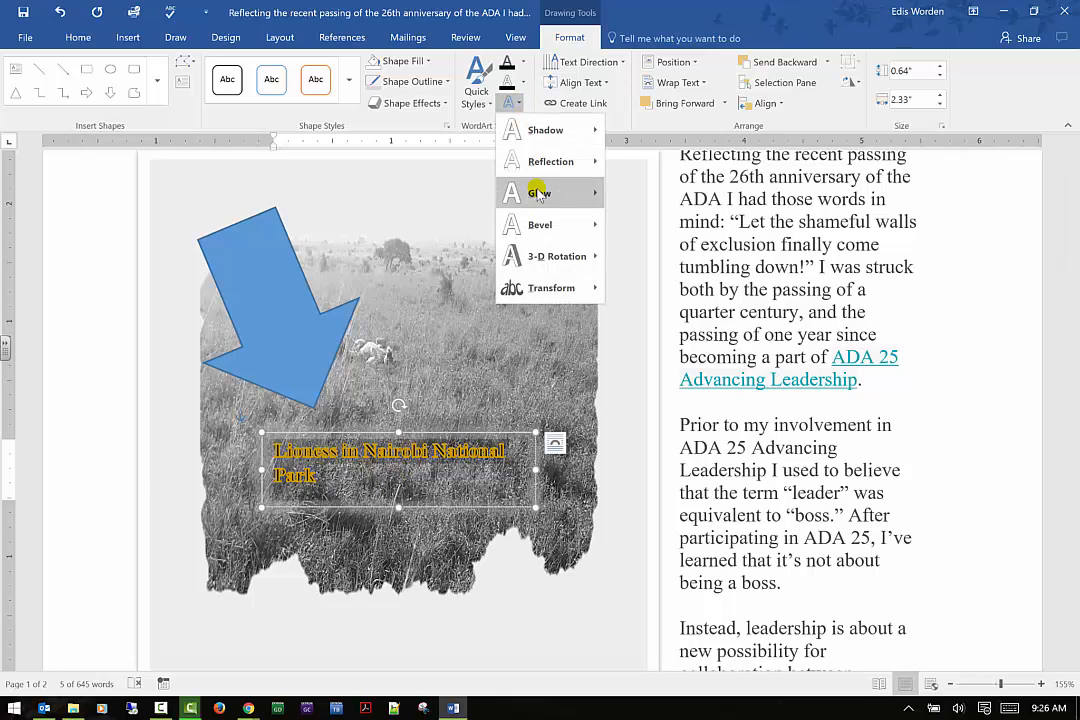
pyautogui.moveTo(538, 192)
pyautogui.moveTo(546, 165)
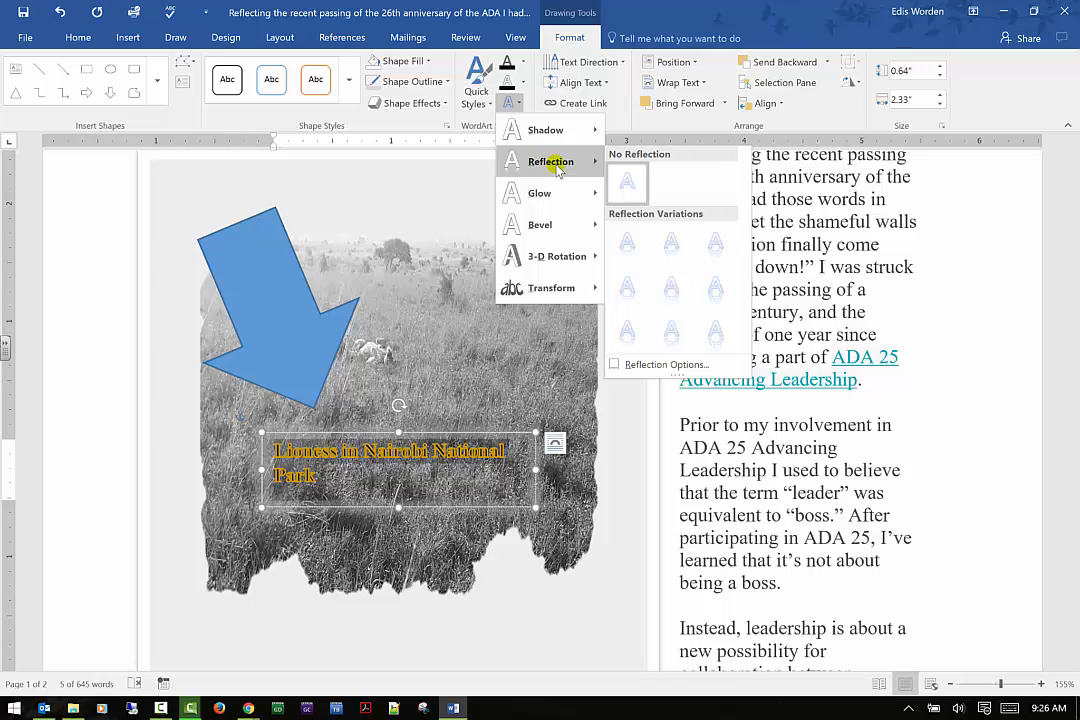
pyautogui.click(716, 245)
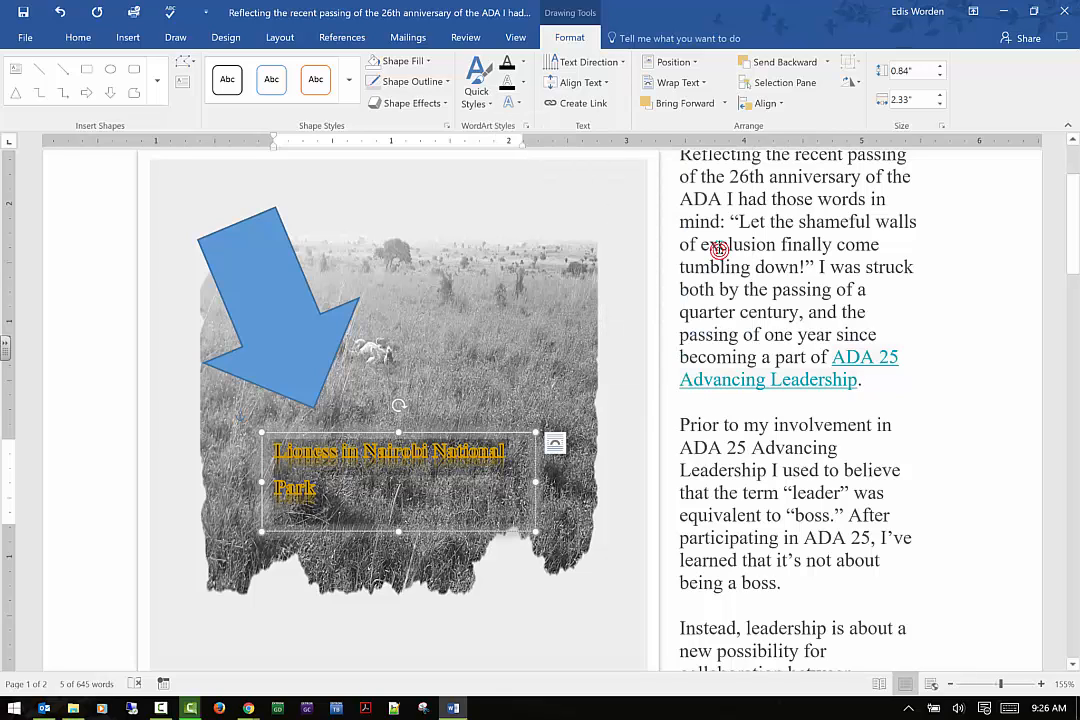